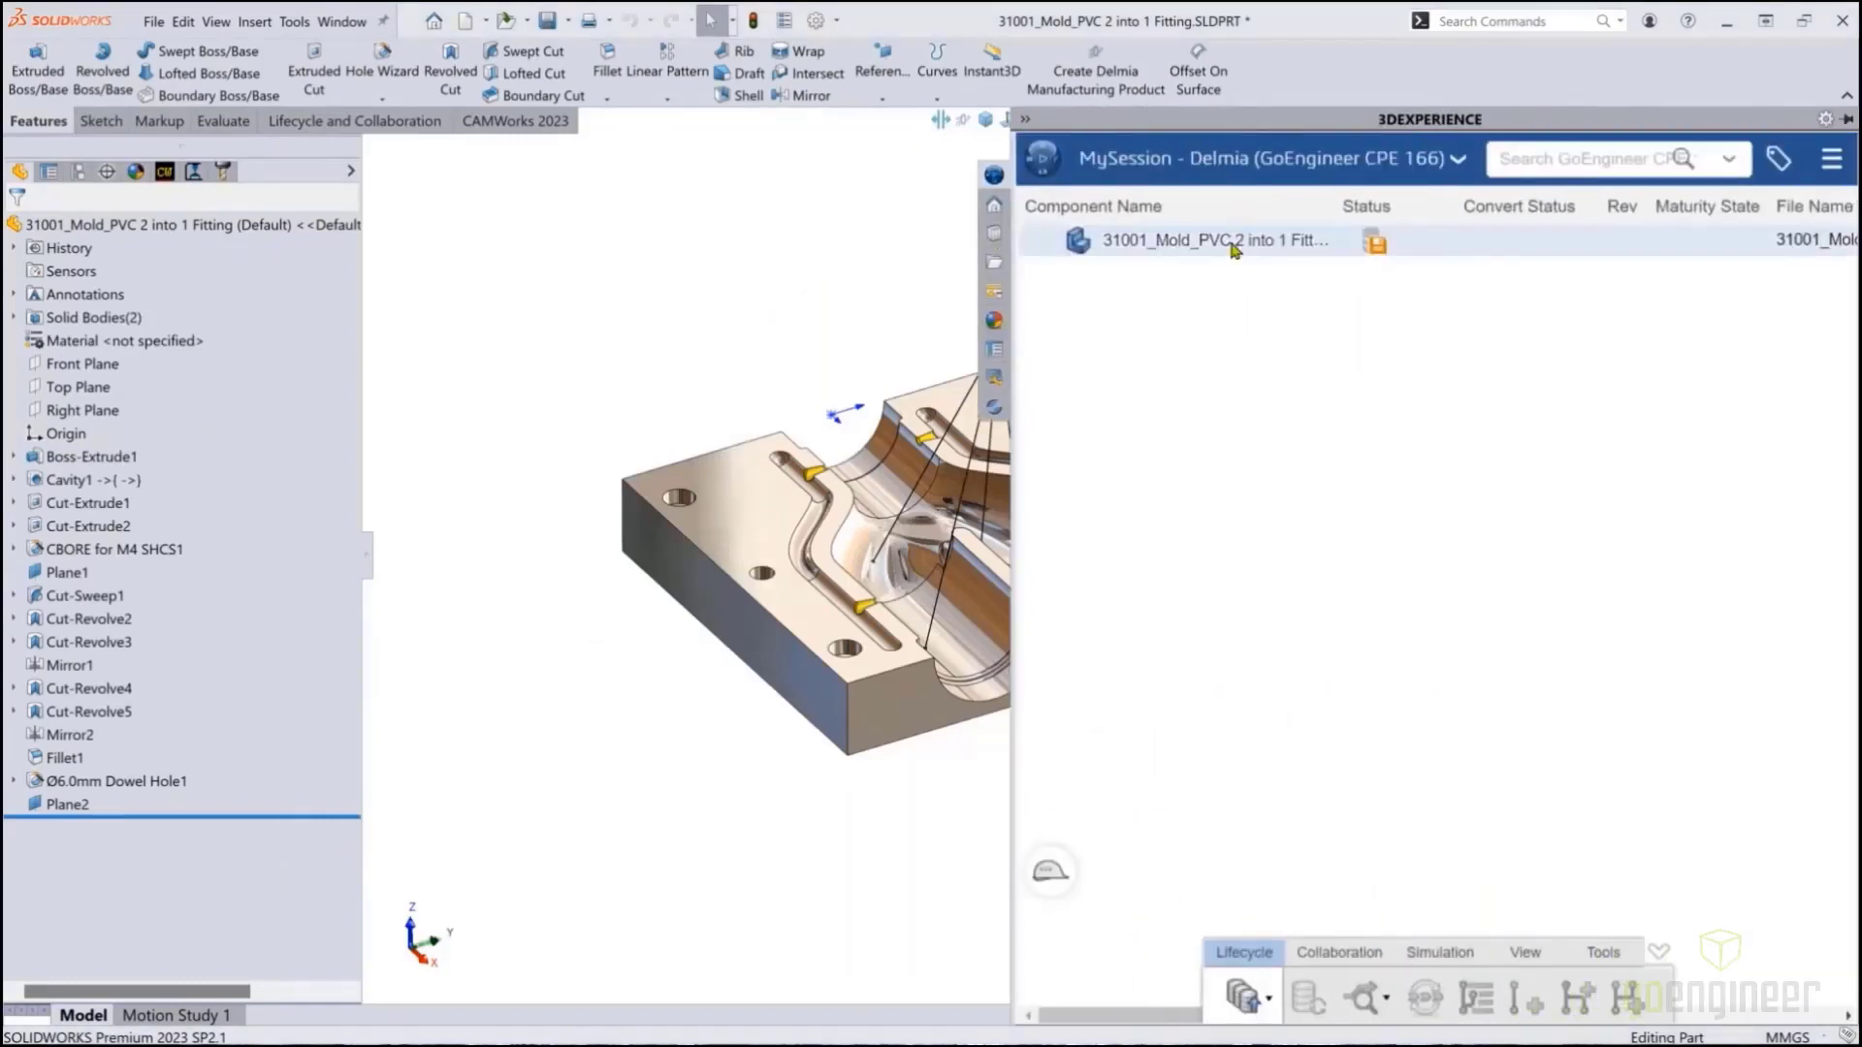
Save the 31001_Mold_PVC 2 into 1 Fitting part to 3DEXPERIENCE
mouse_move(1387, 254)
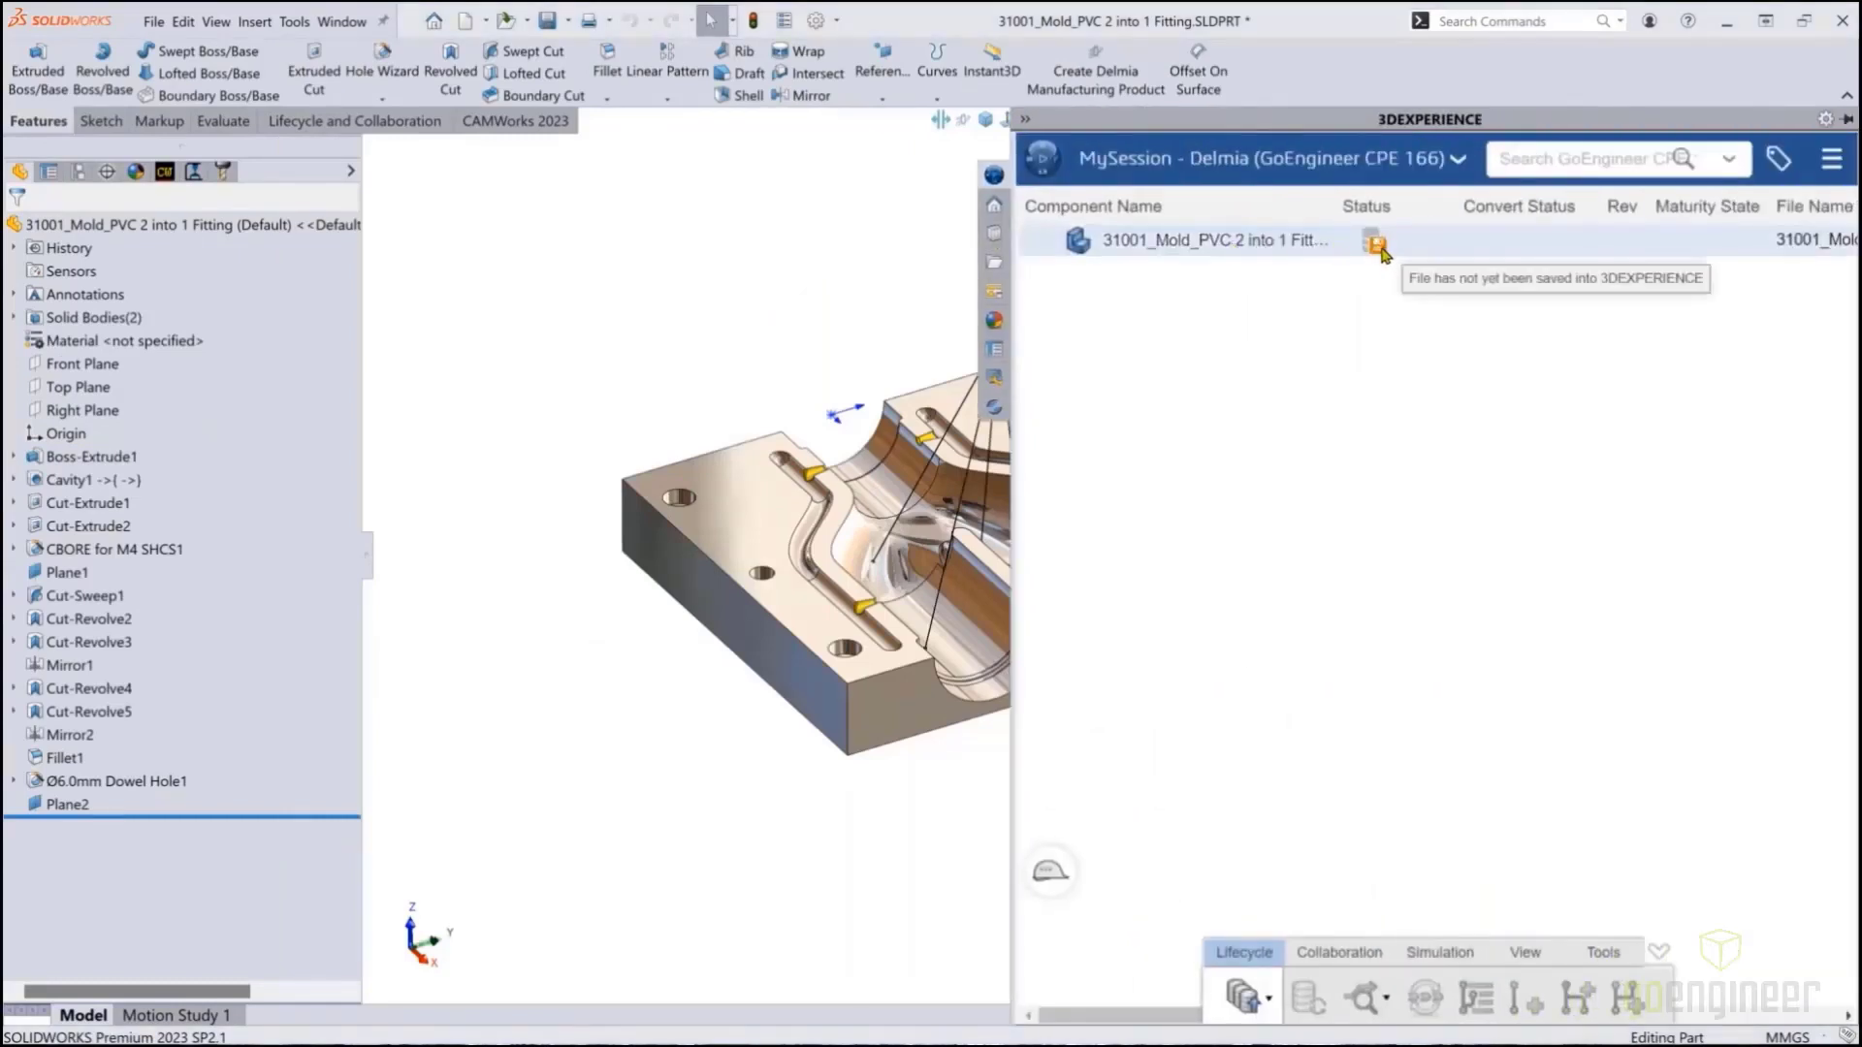
right_click(1292, 243)
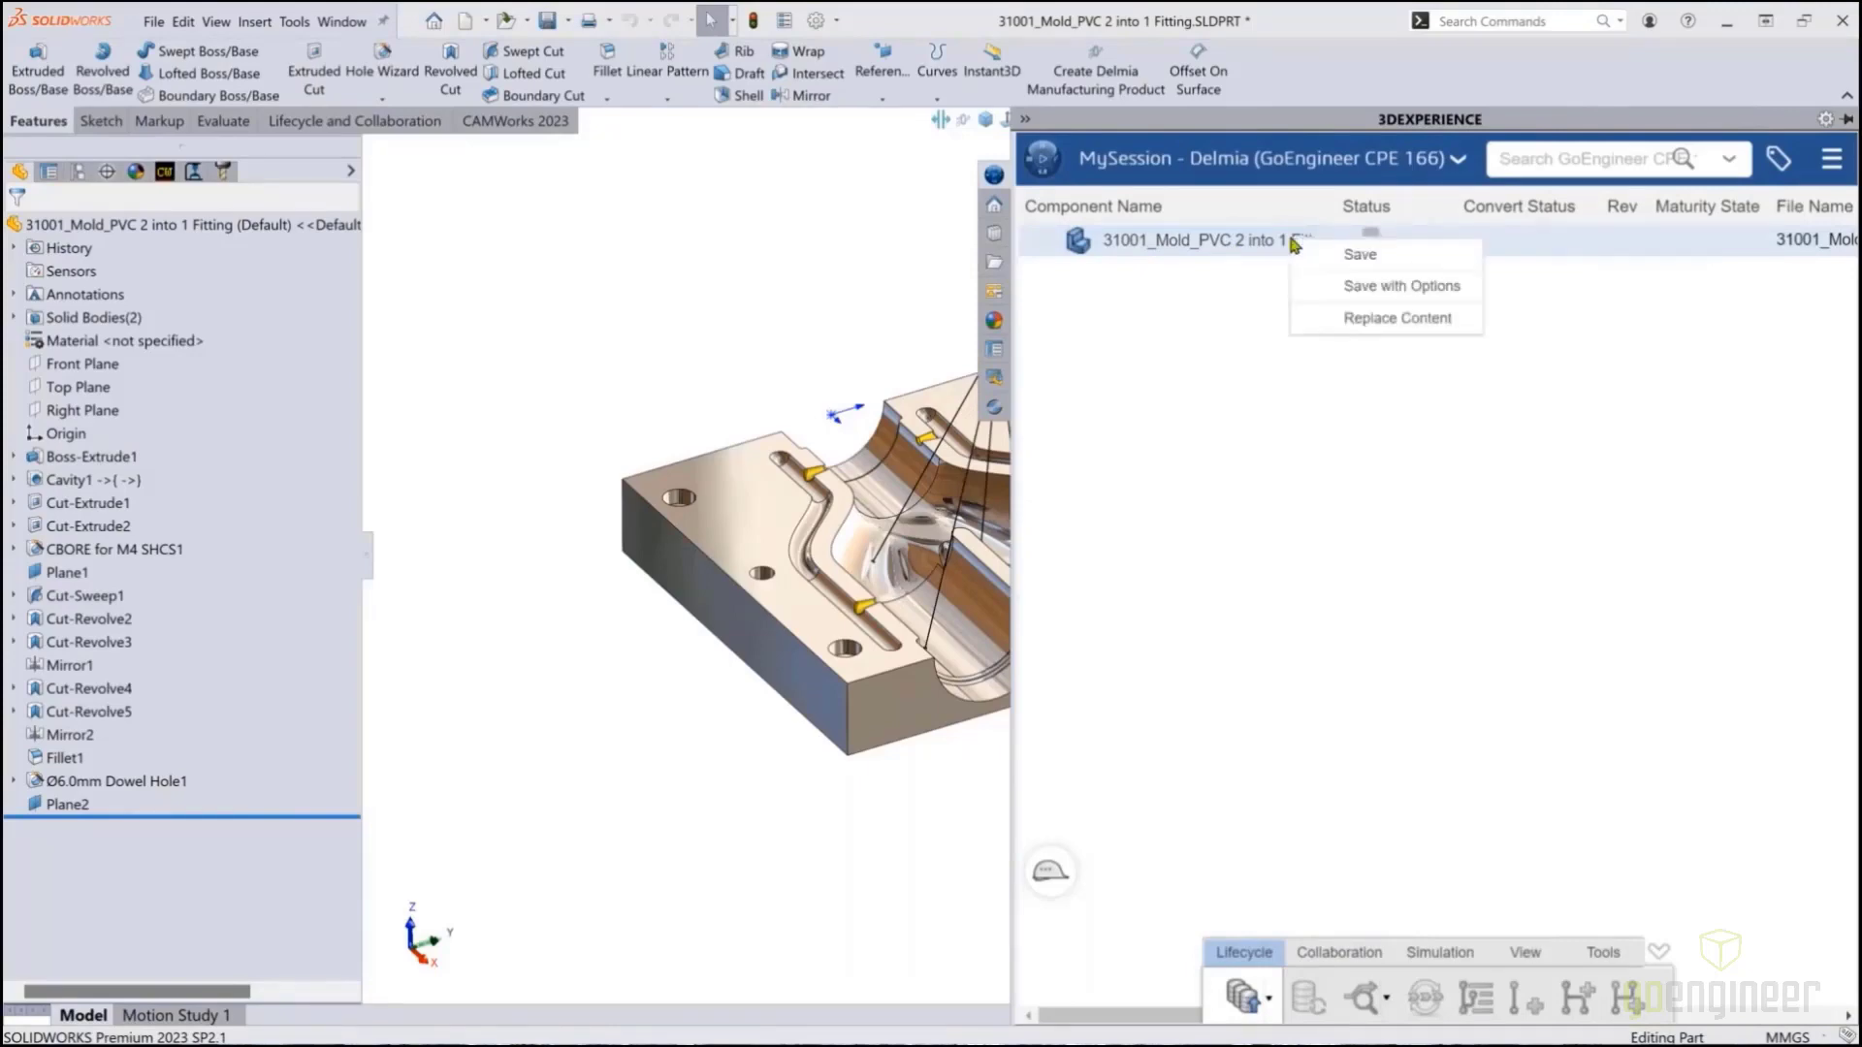
click(1362, 254)
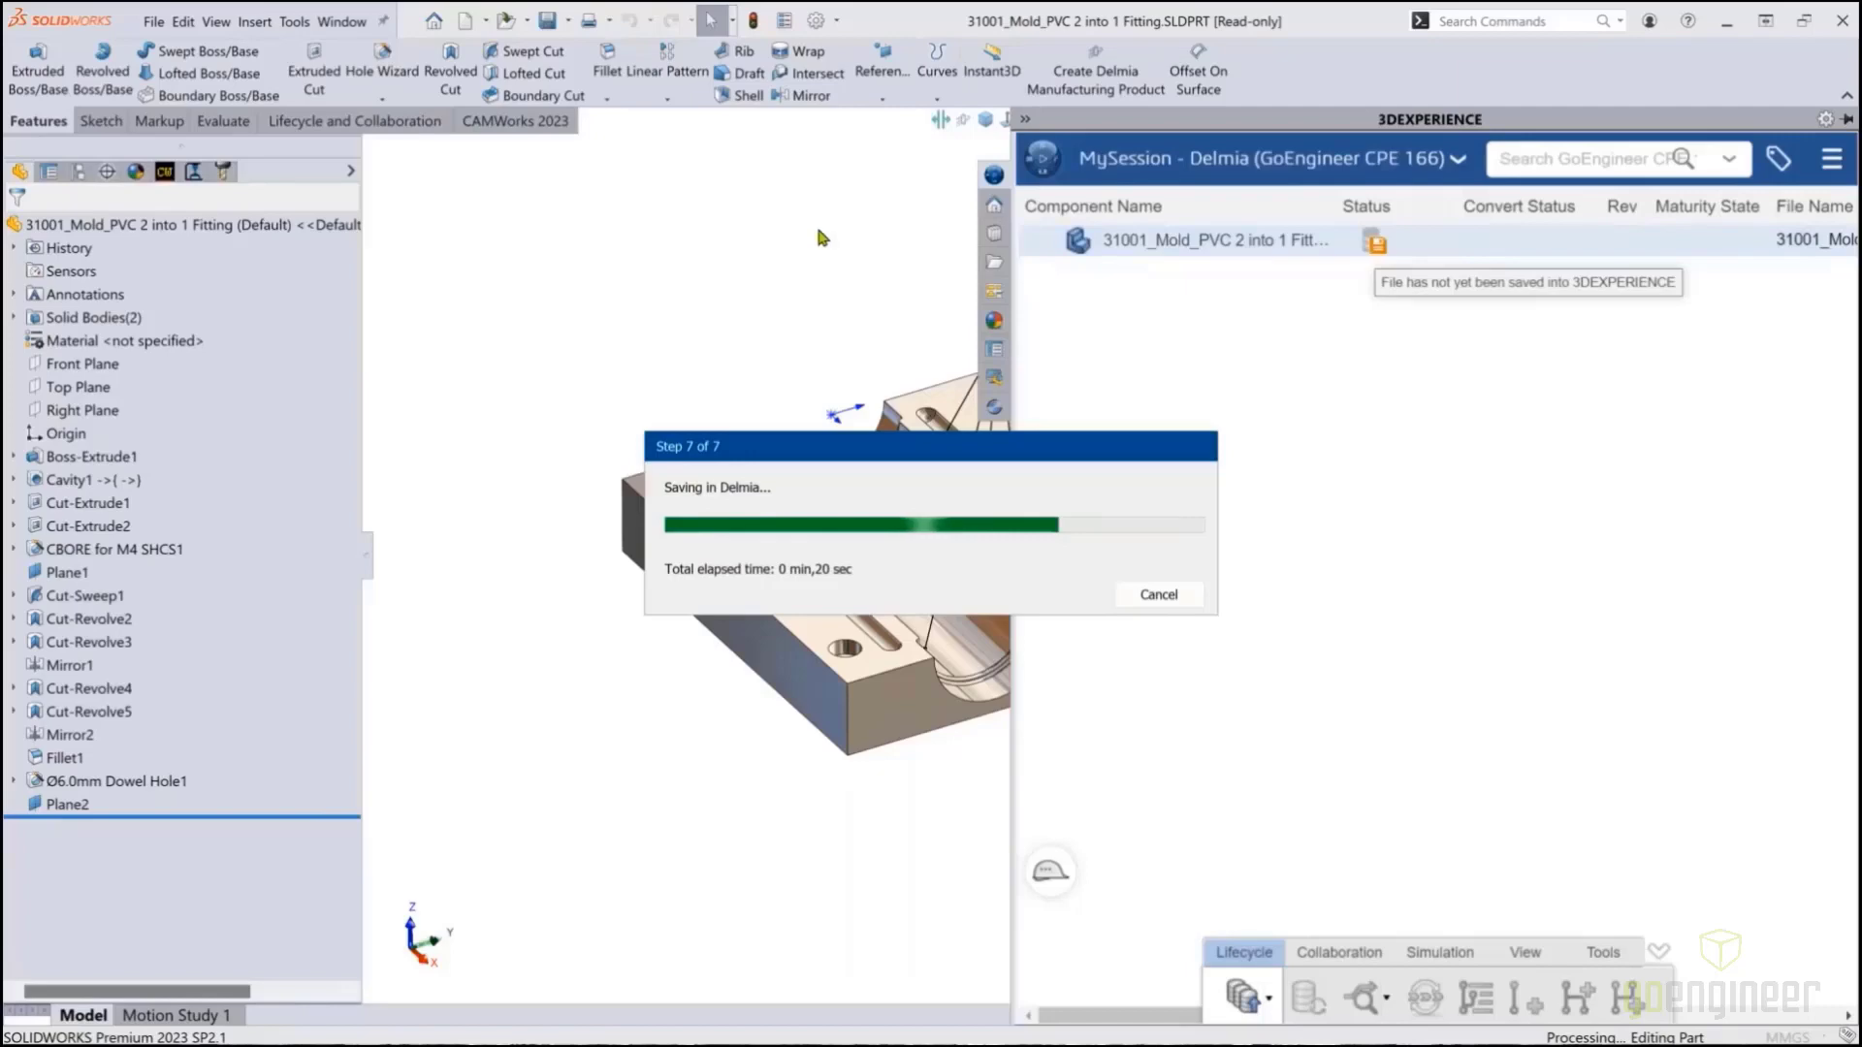
click(161, 22)
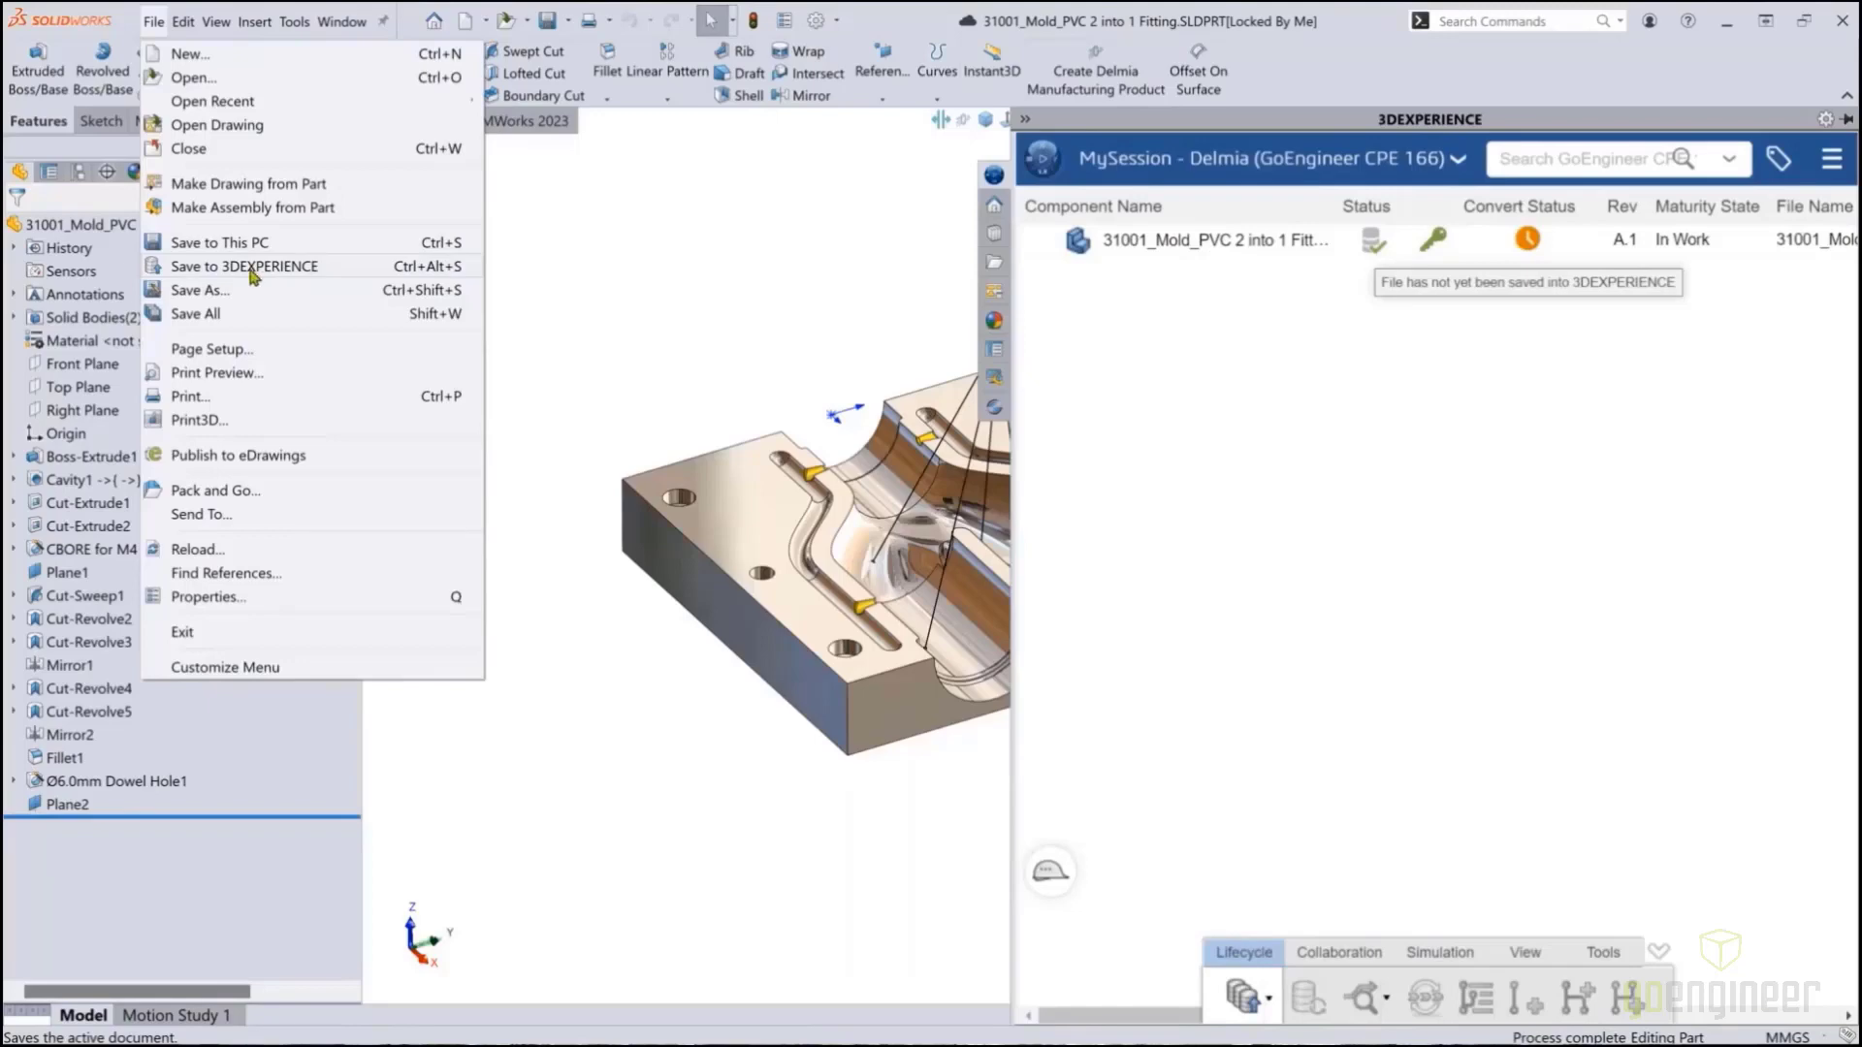
click(614, 273)
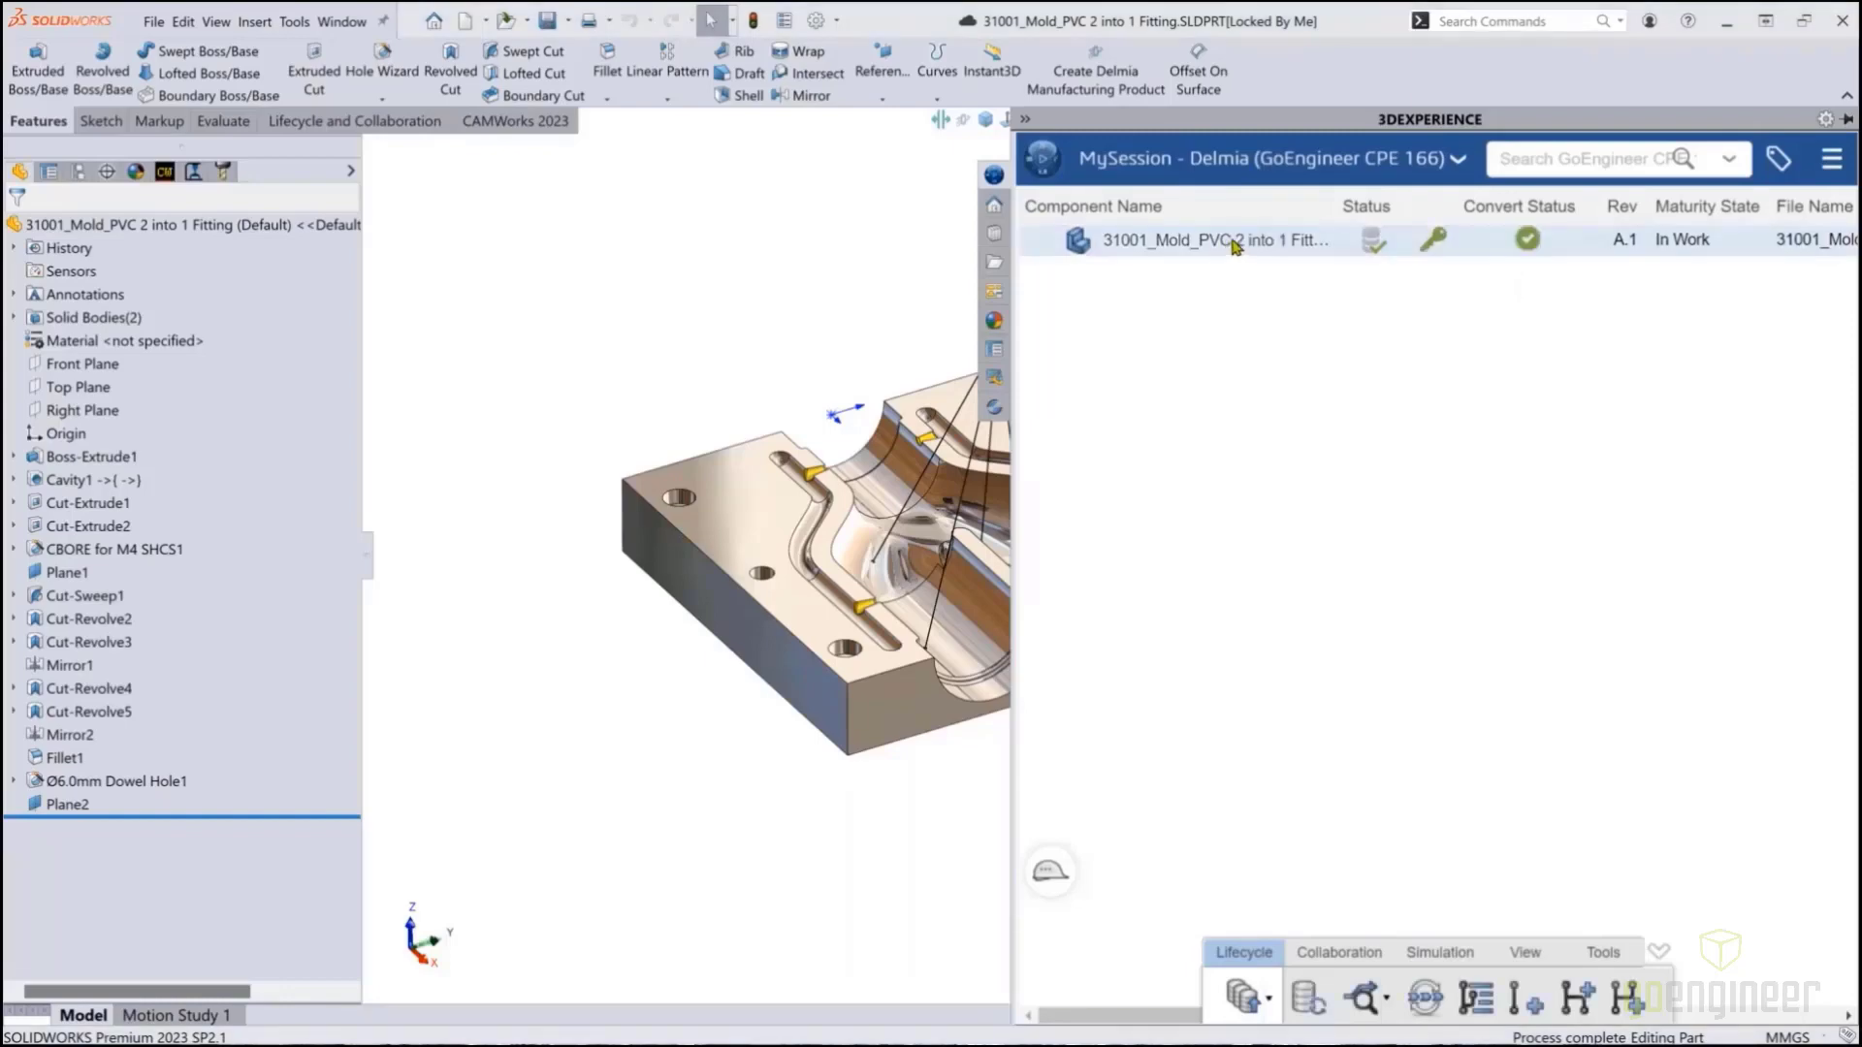
Change the mold part's maturity state from In Work to Released
right_click(1234, 245)
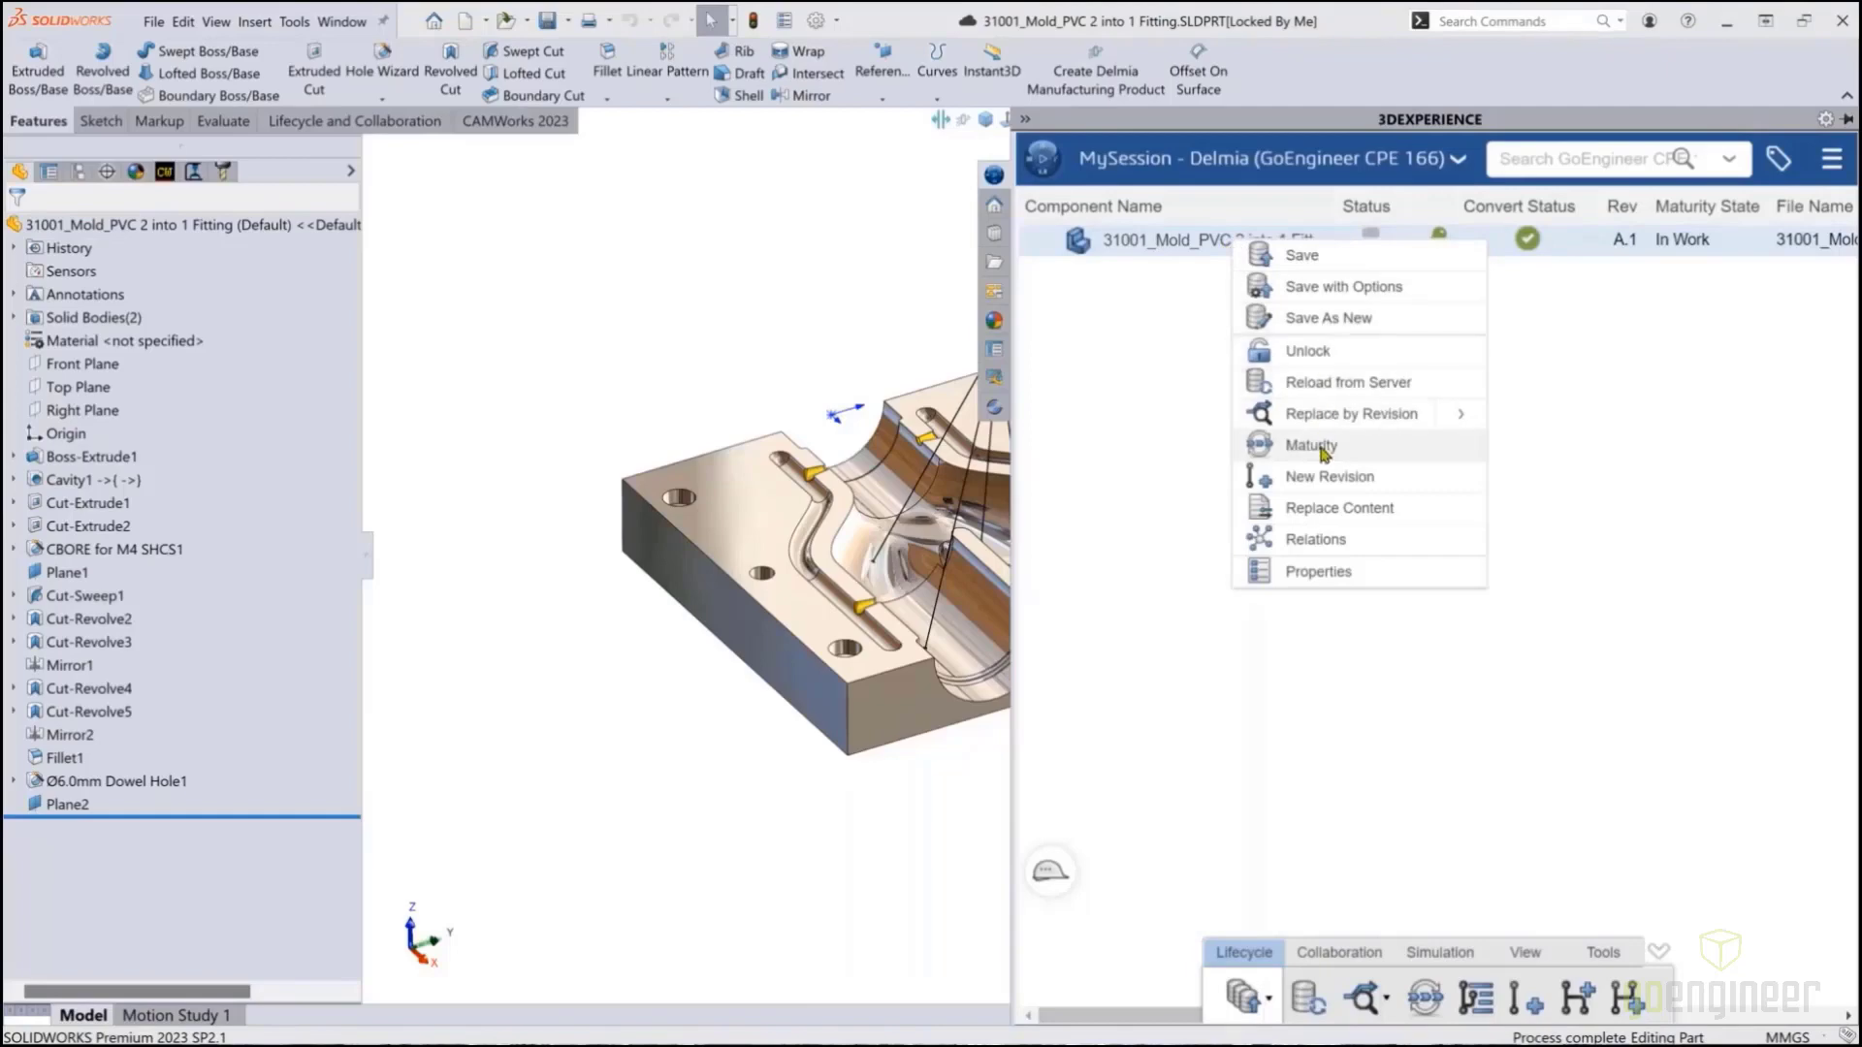
click(1094, 428)
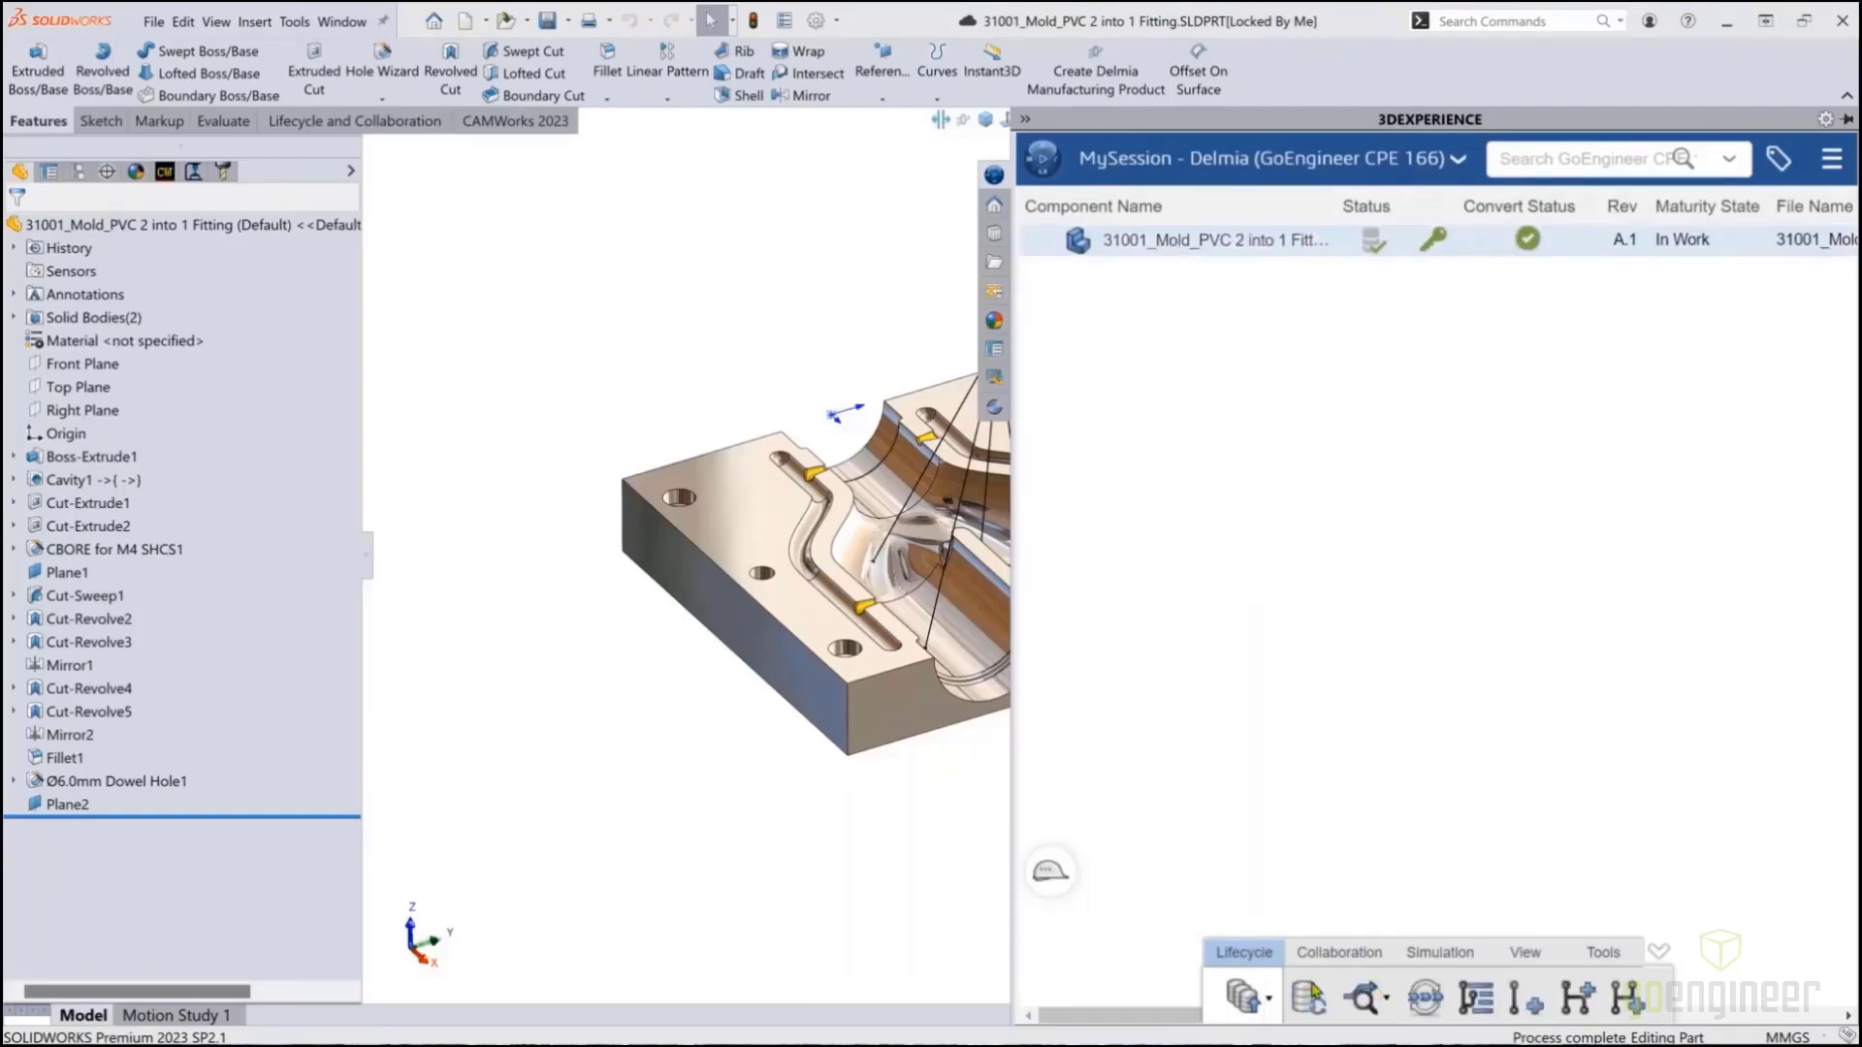
click(1426, 999)
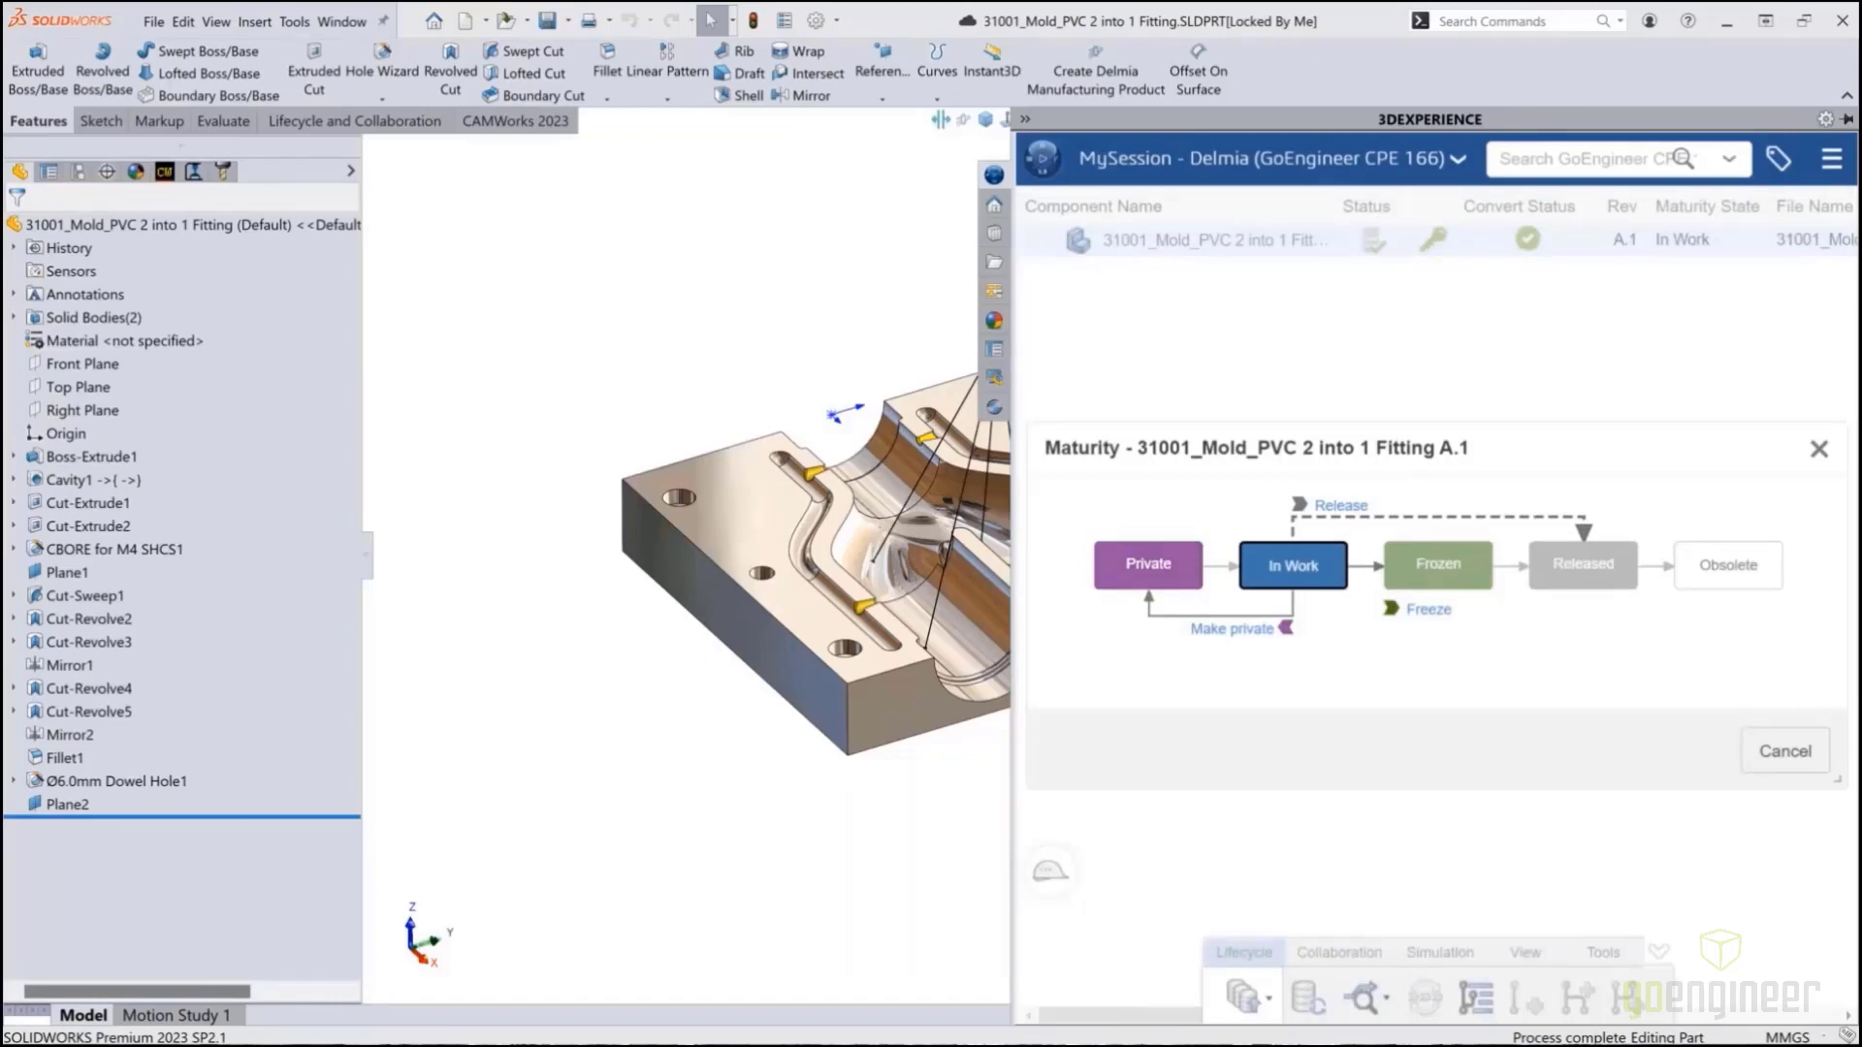
click(1340, 505)
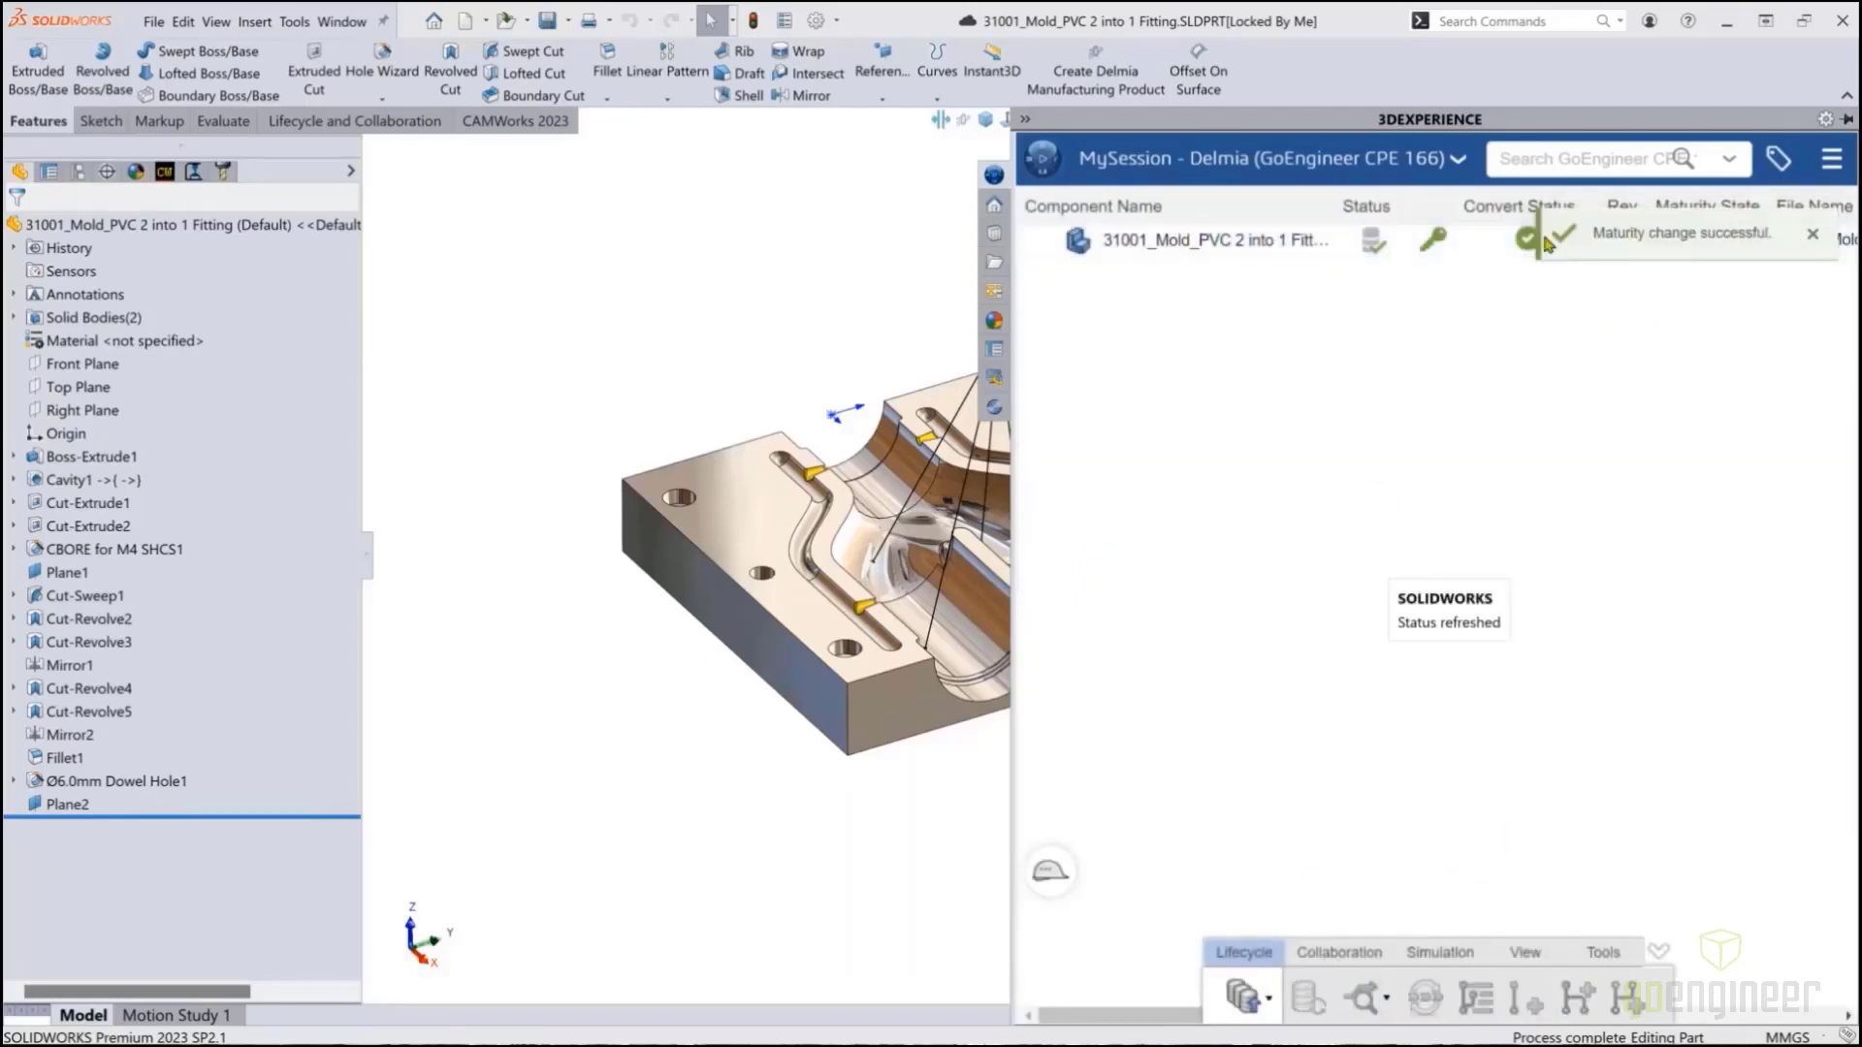
click(1811, 234)
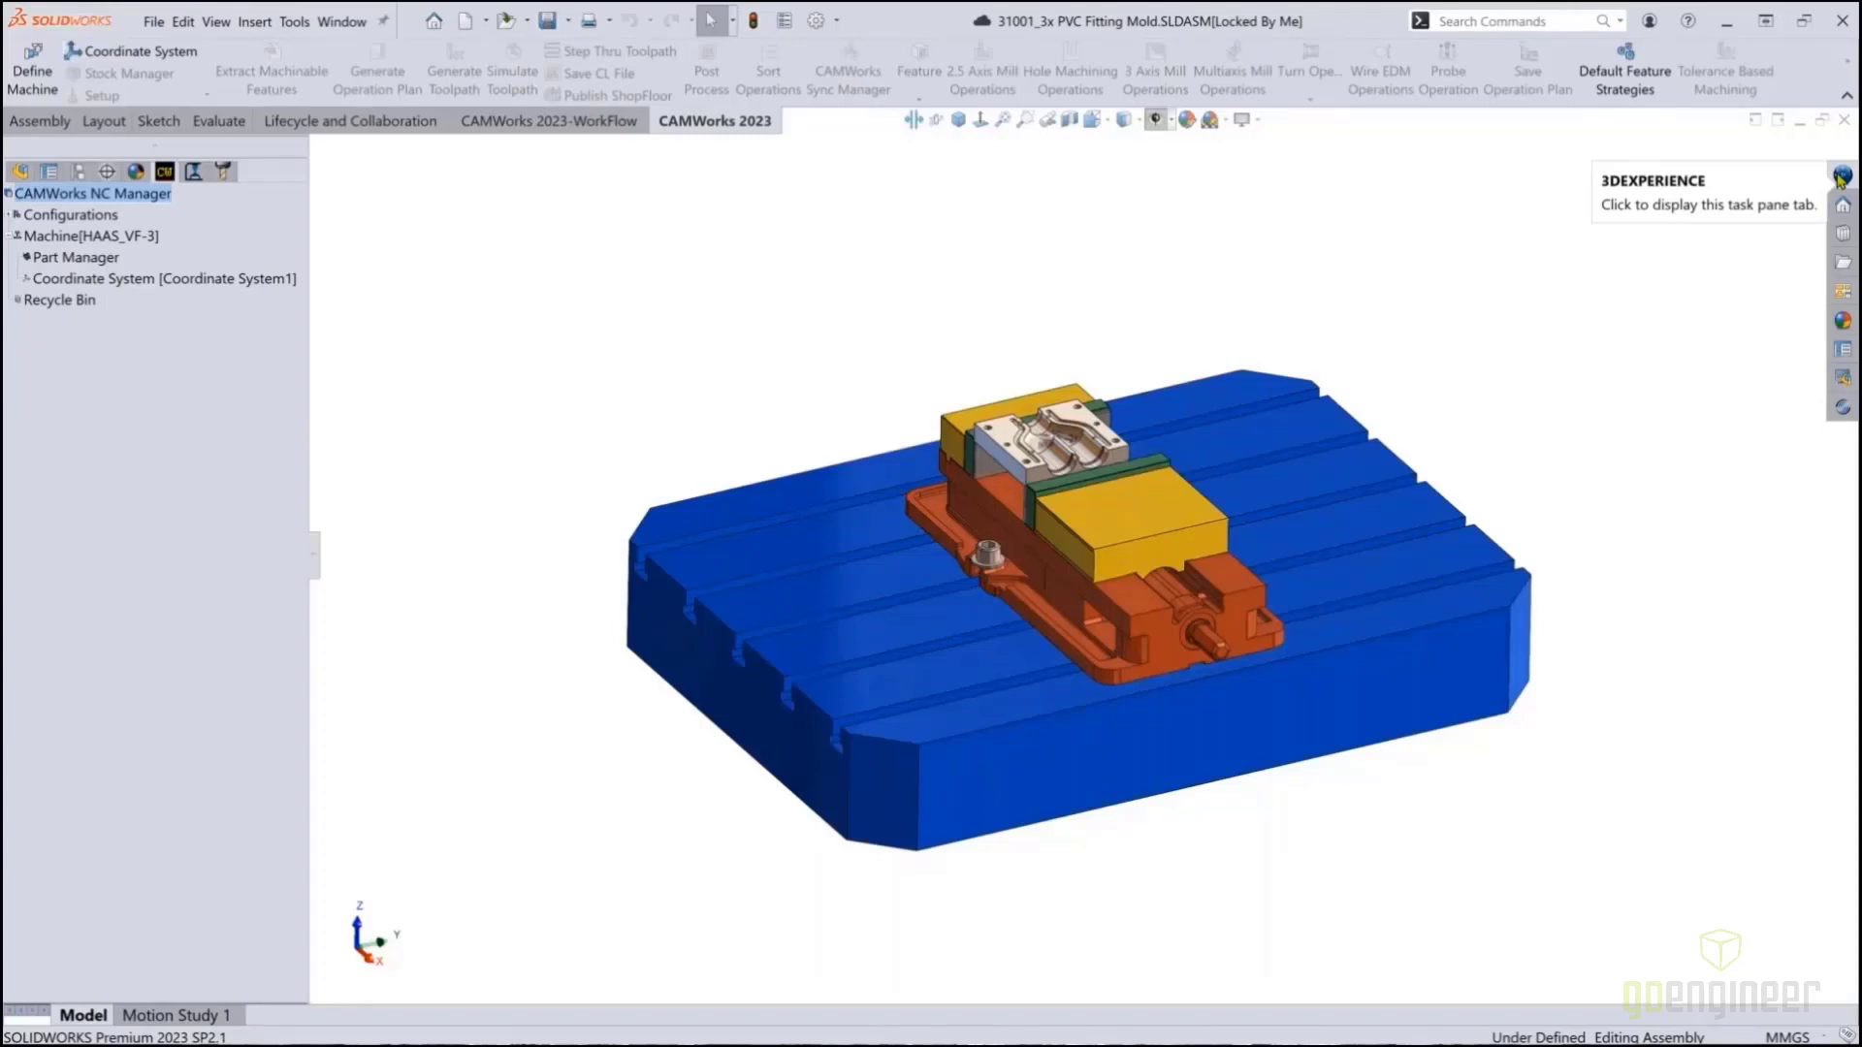
Check the revision and maturity state of every component of the 31001_3x PVC Fitting Mold assembly in 3DEXPERIENCE
click(1839, 177)
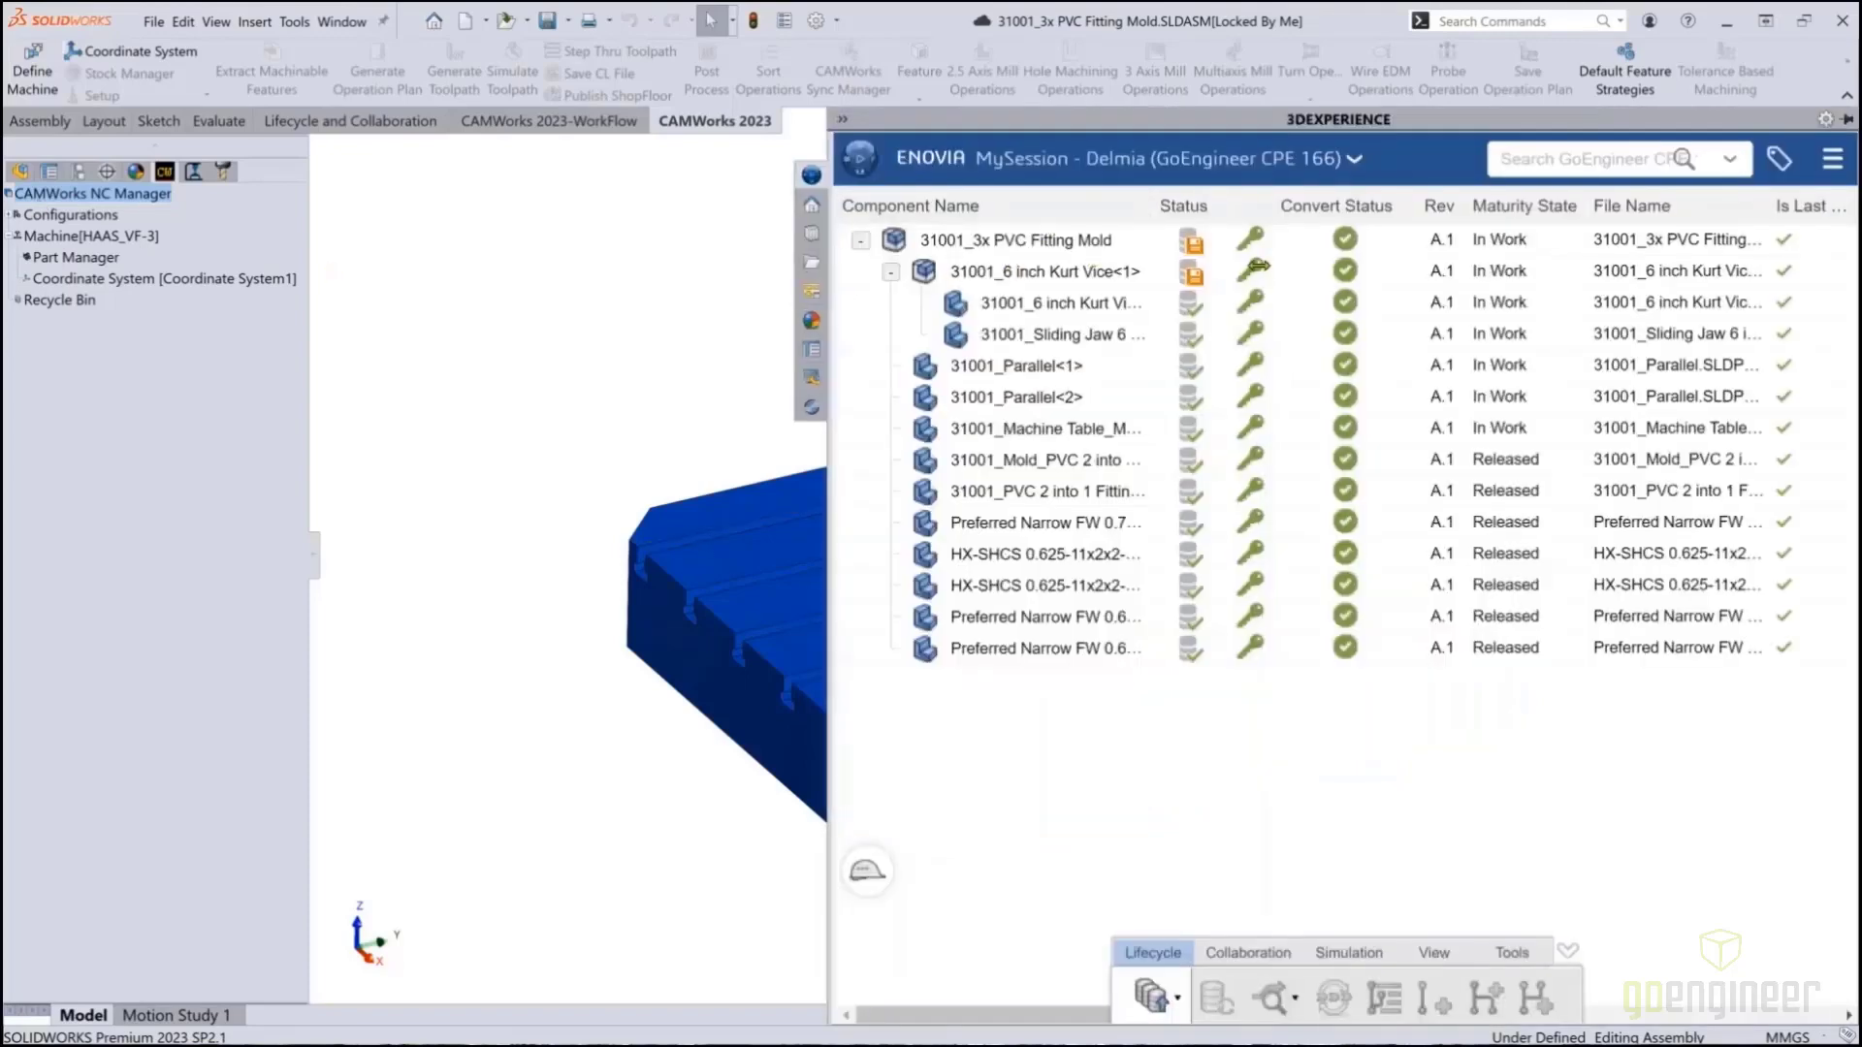
drag(1259, 266, 786, 296)
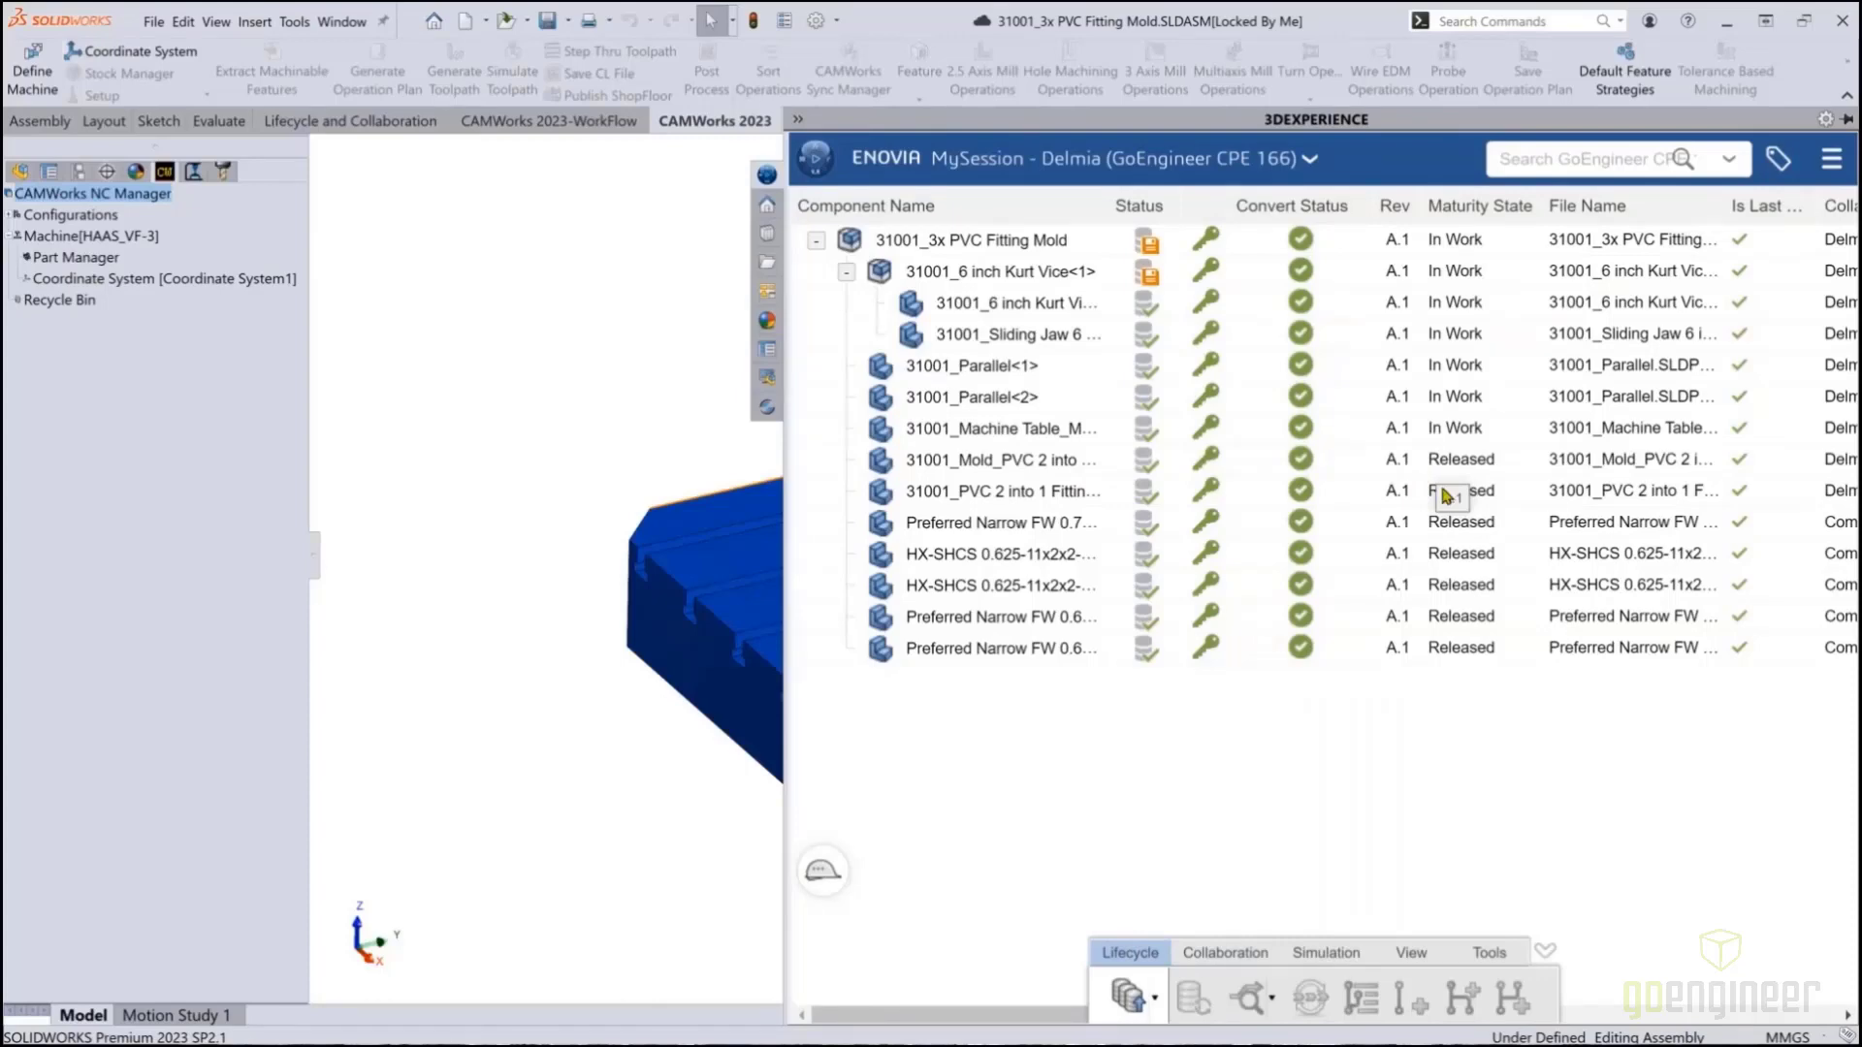
click(722, 330)
Add the mold block held in the vise to the Part Manager as the part to machine
scroll(1140, 524, up, 2)
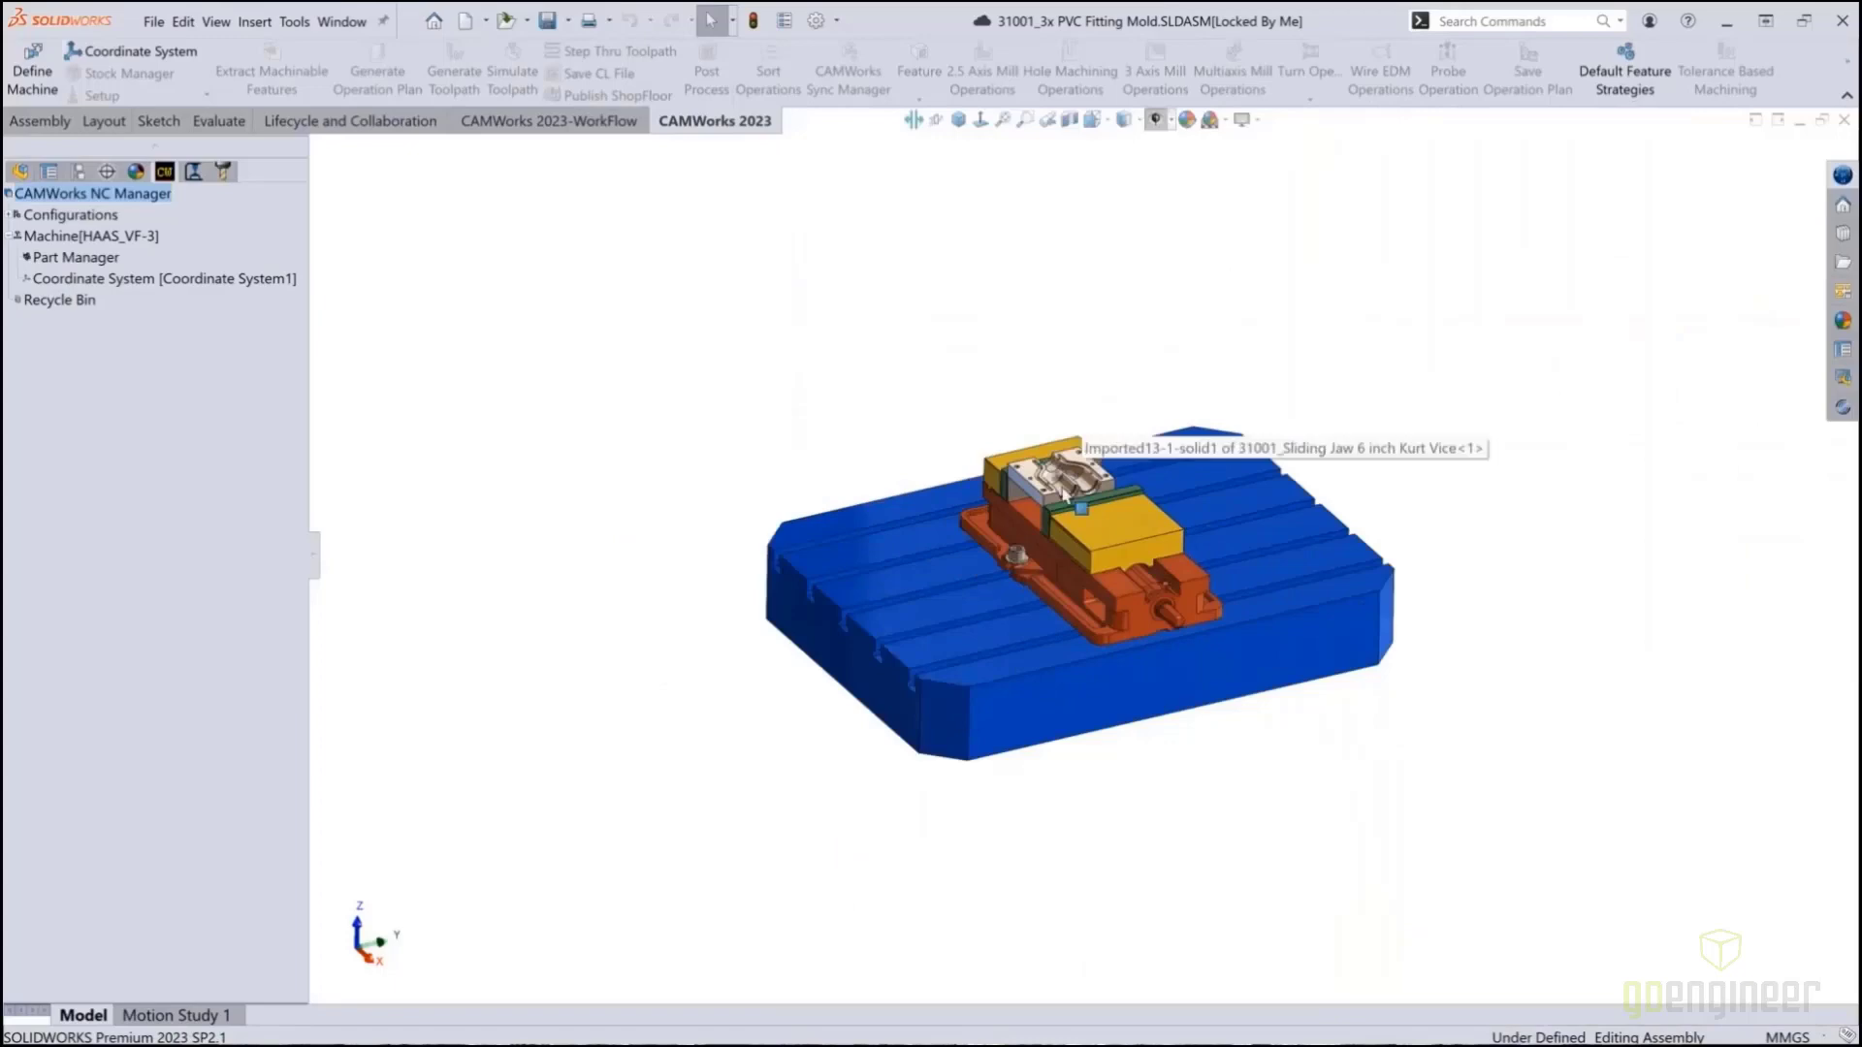
scroll(1065, 491, down, 5)
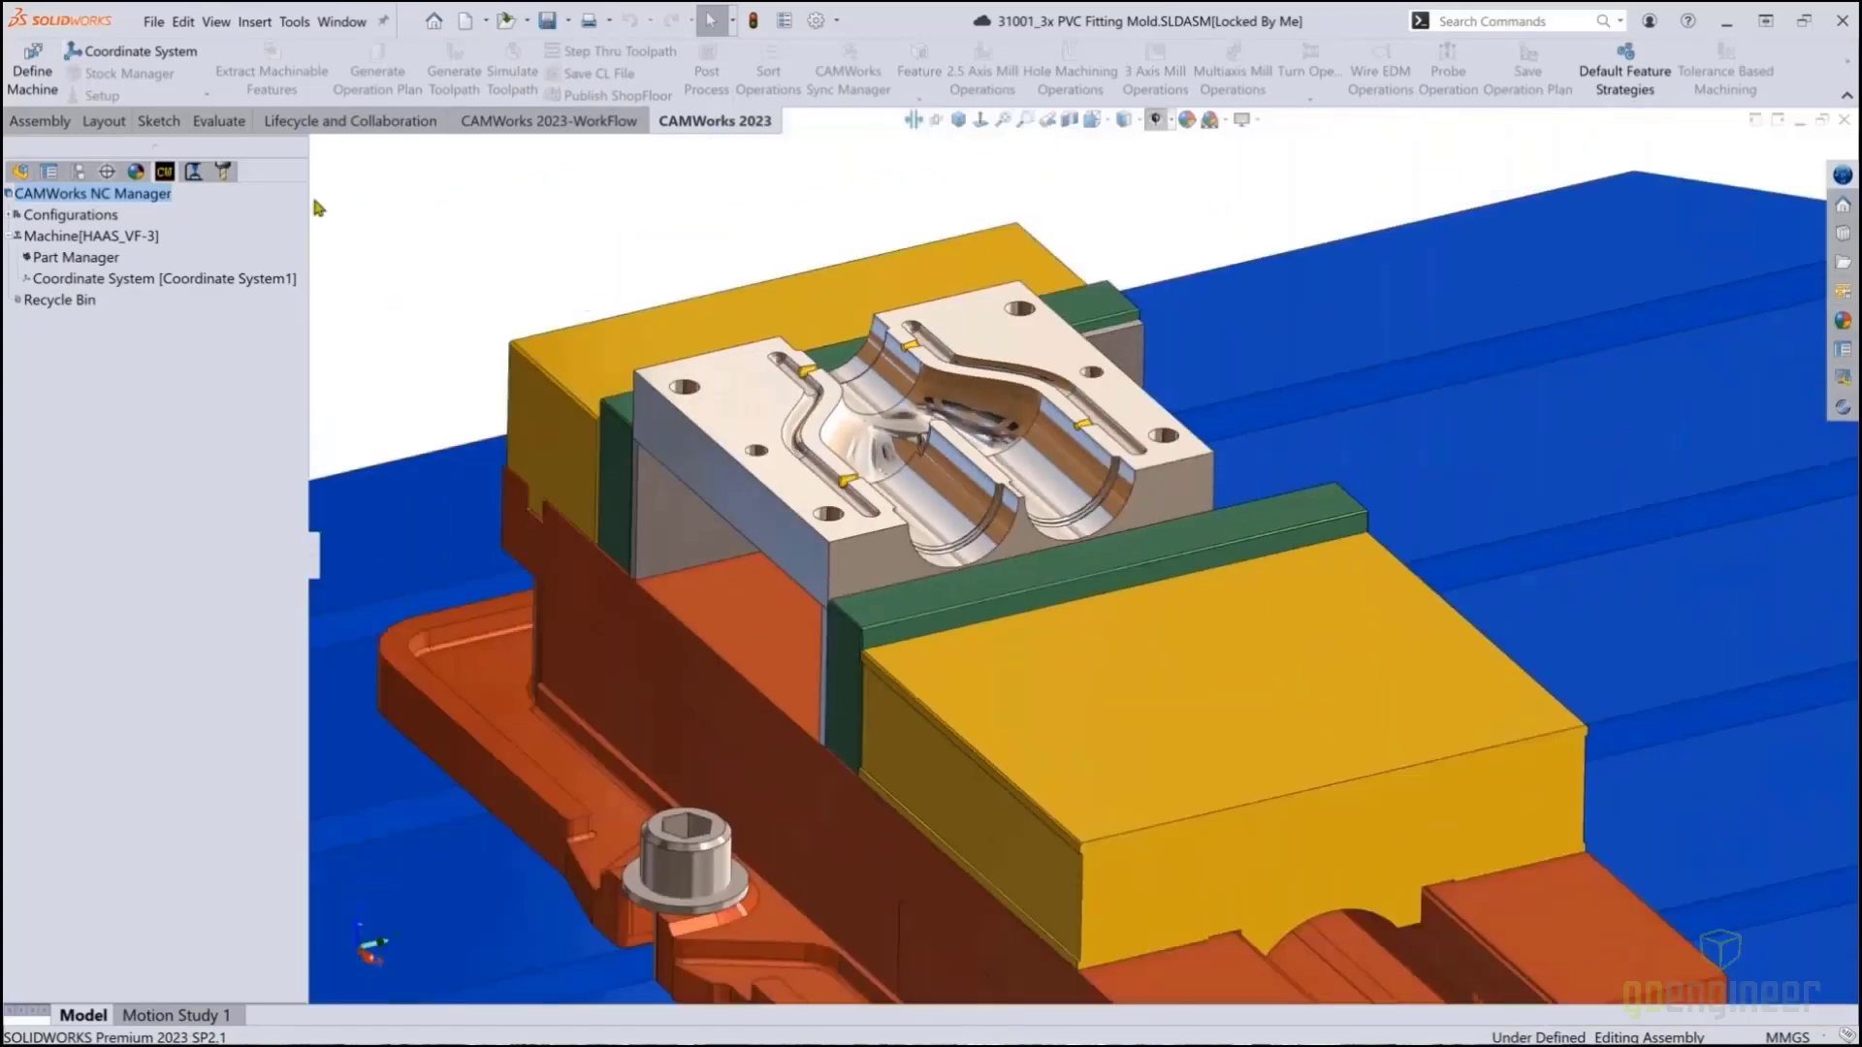
right_click(77, 257)
click(229, 274)
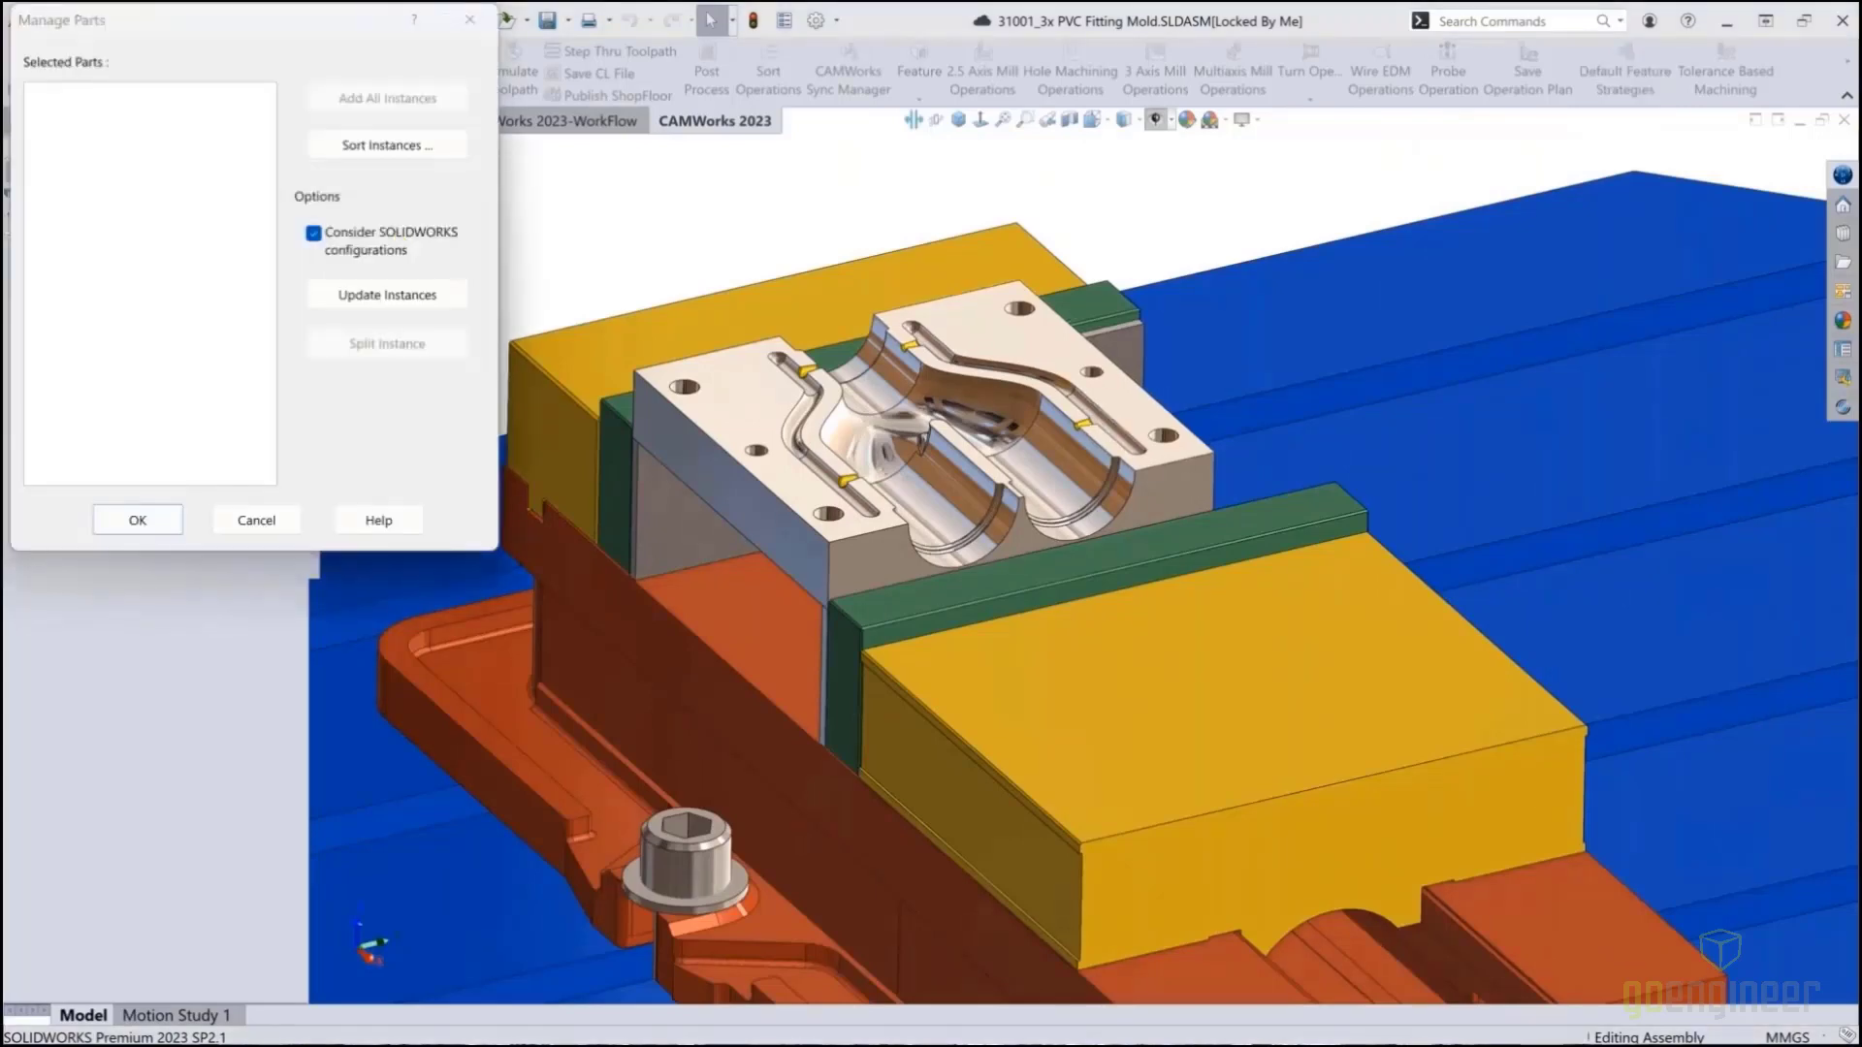
click(979, 329)
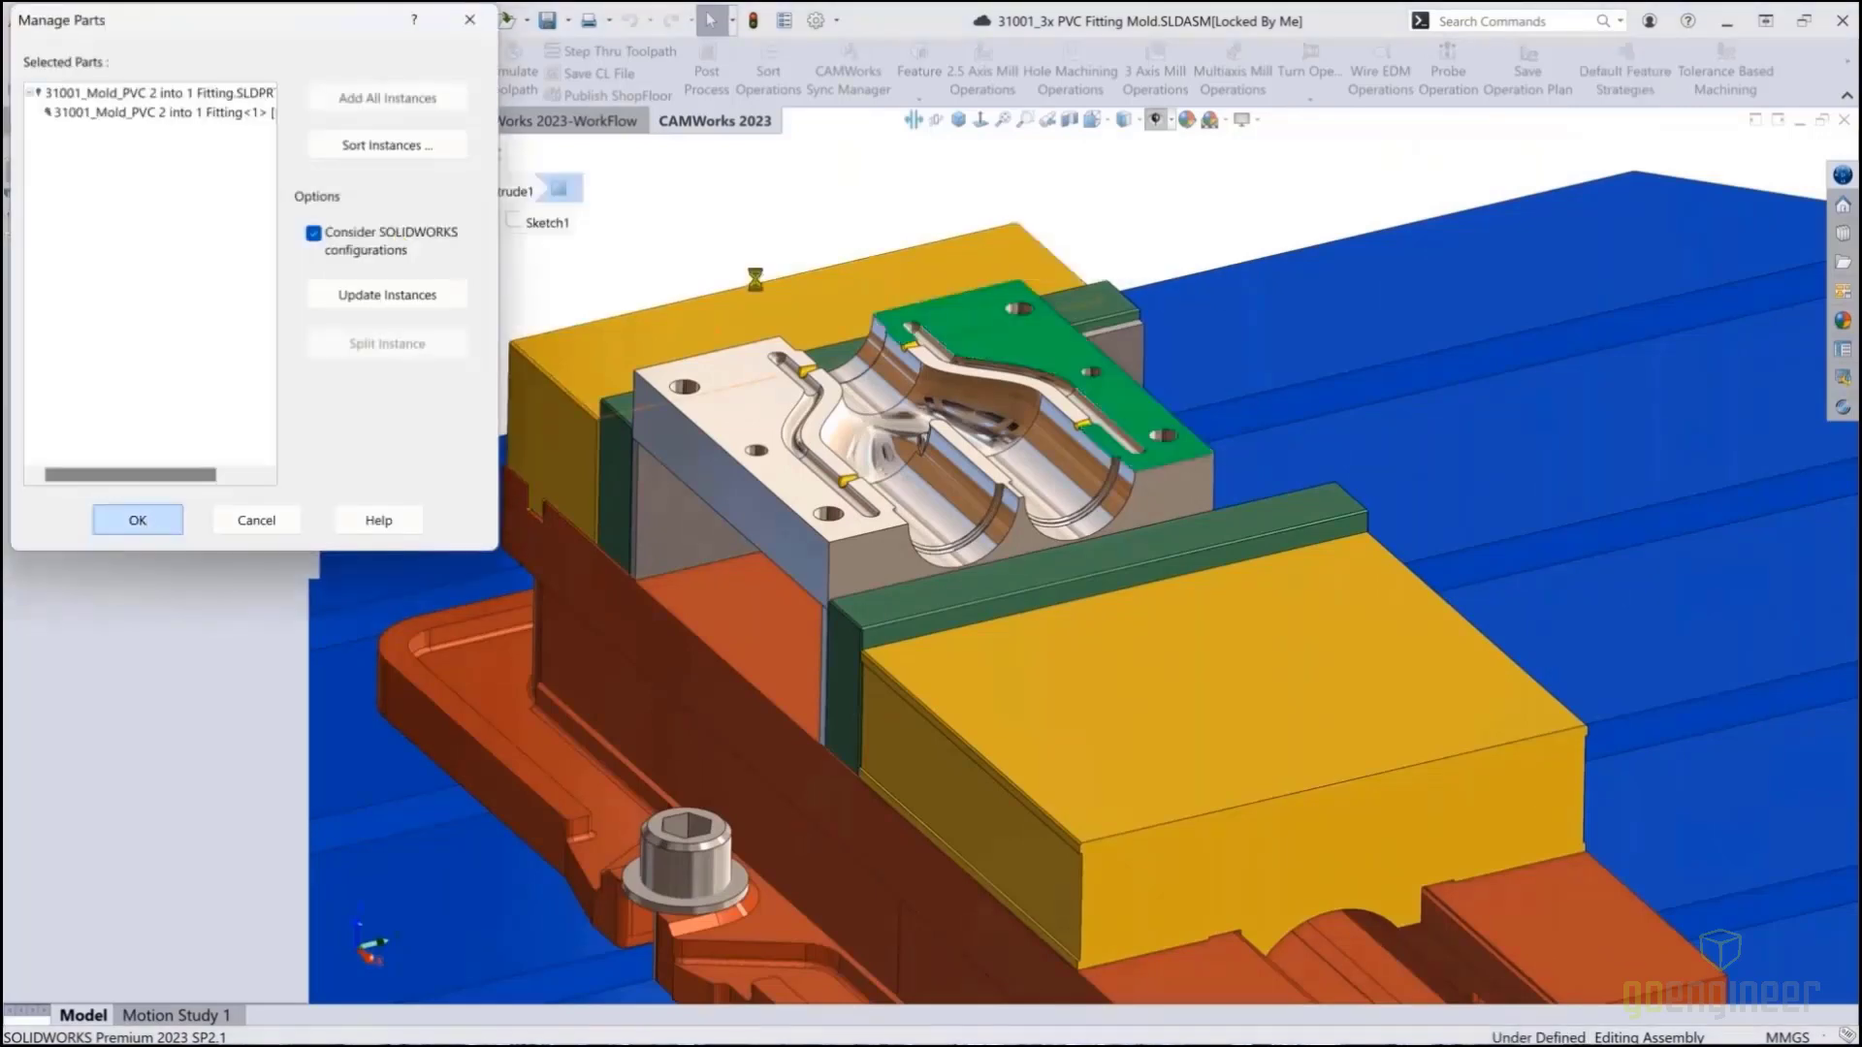
click(146, 523)
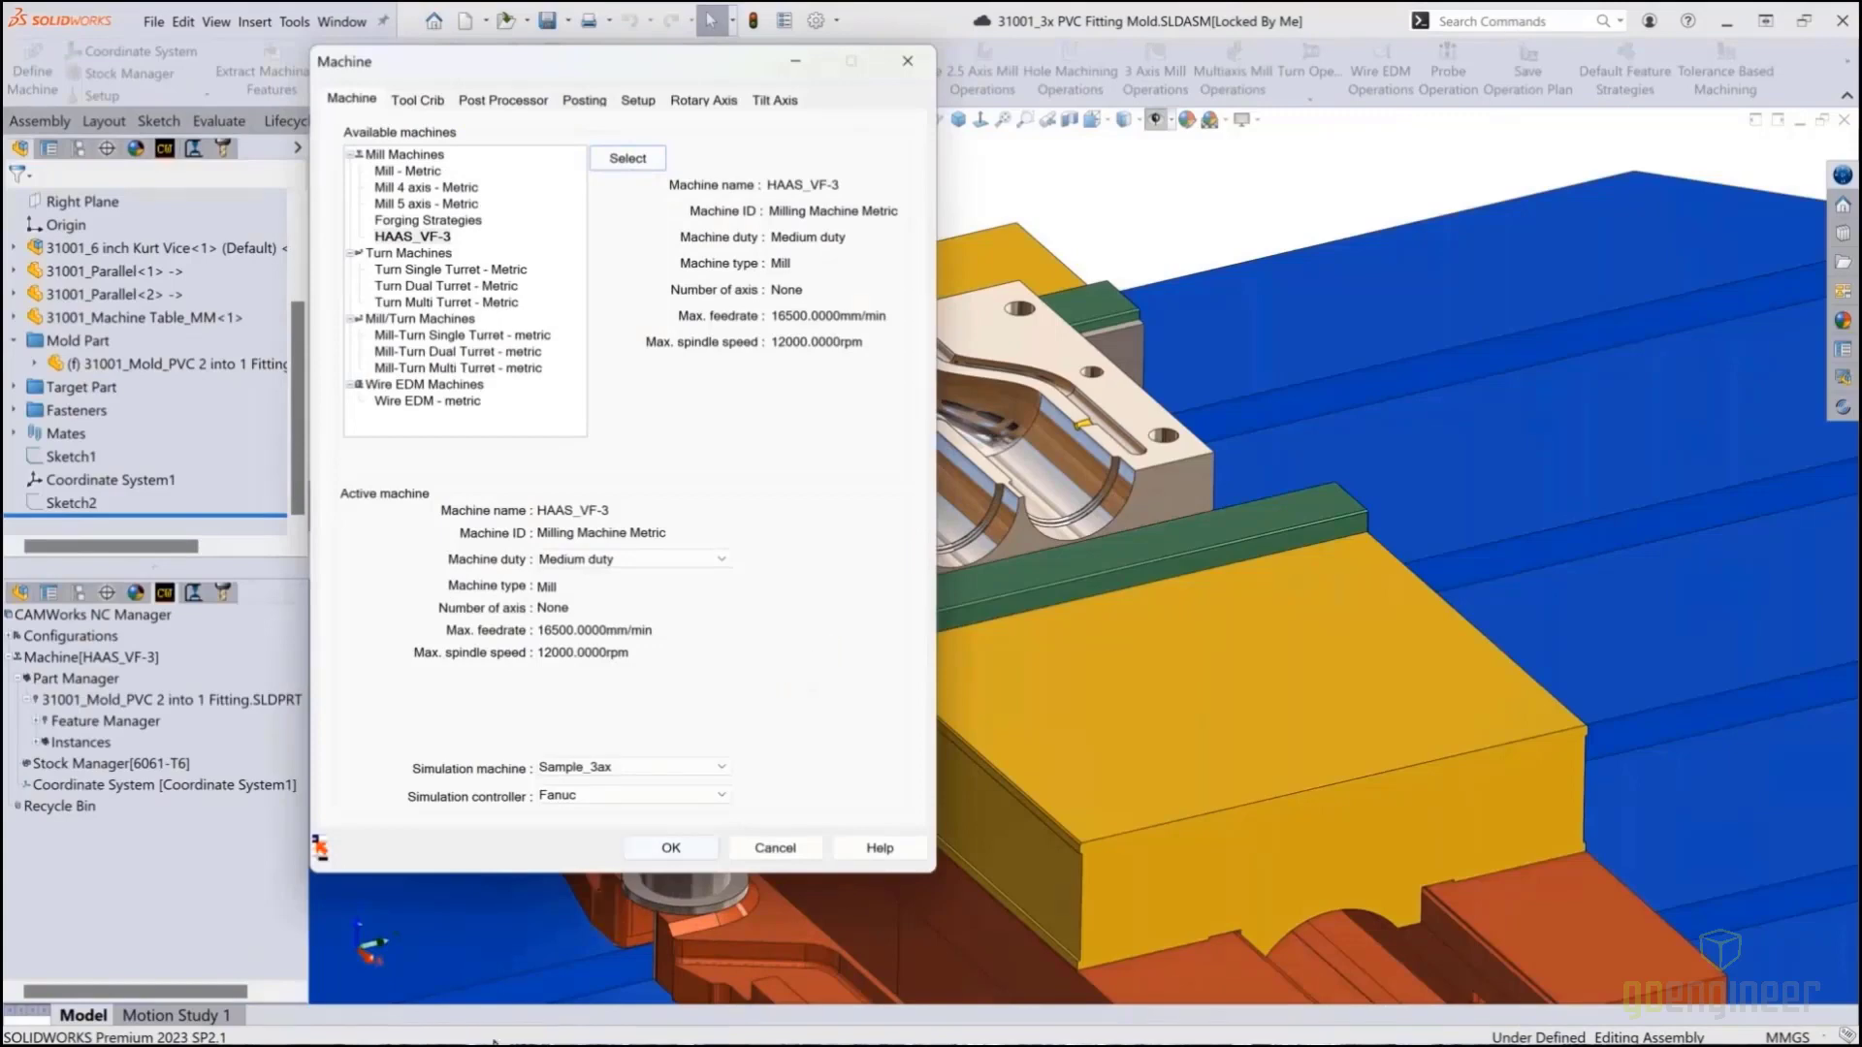
Accept the HAAS_VF-3 machine definition and extract the mold part's machinable features
click(697, 851)
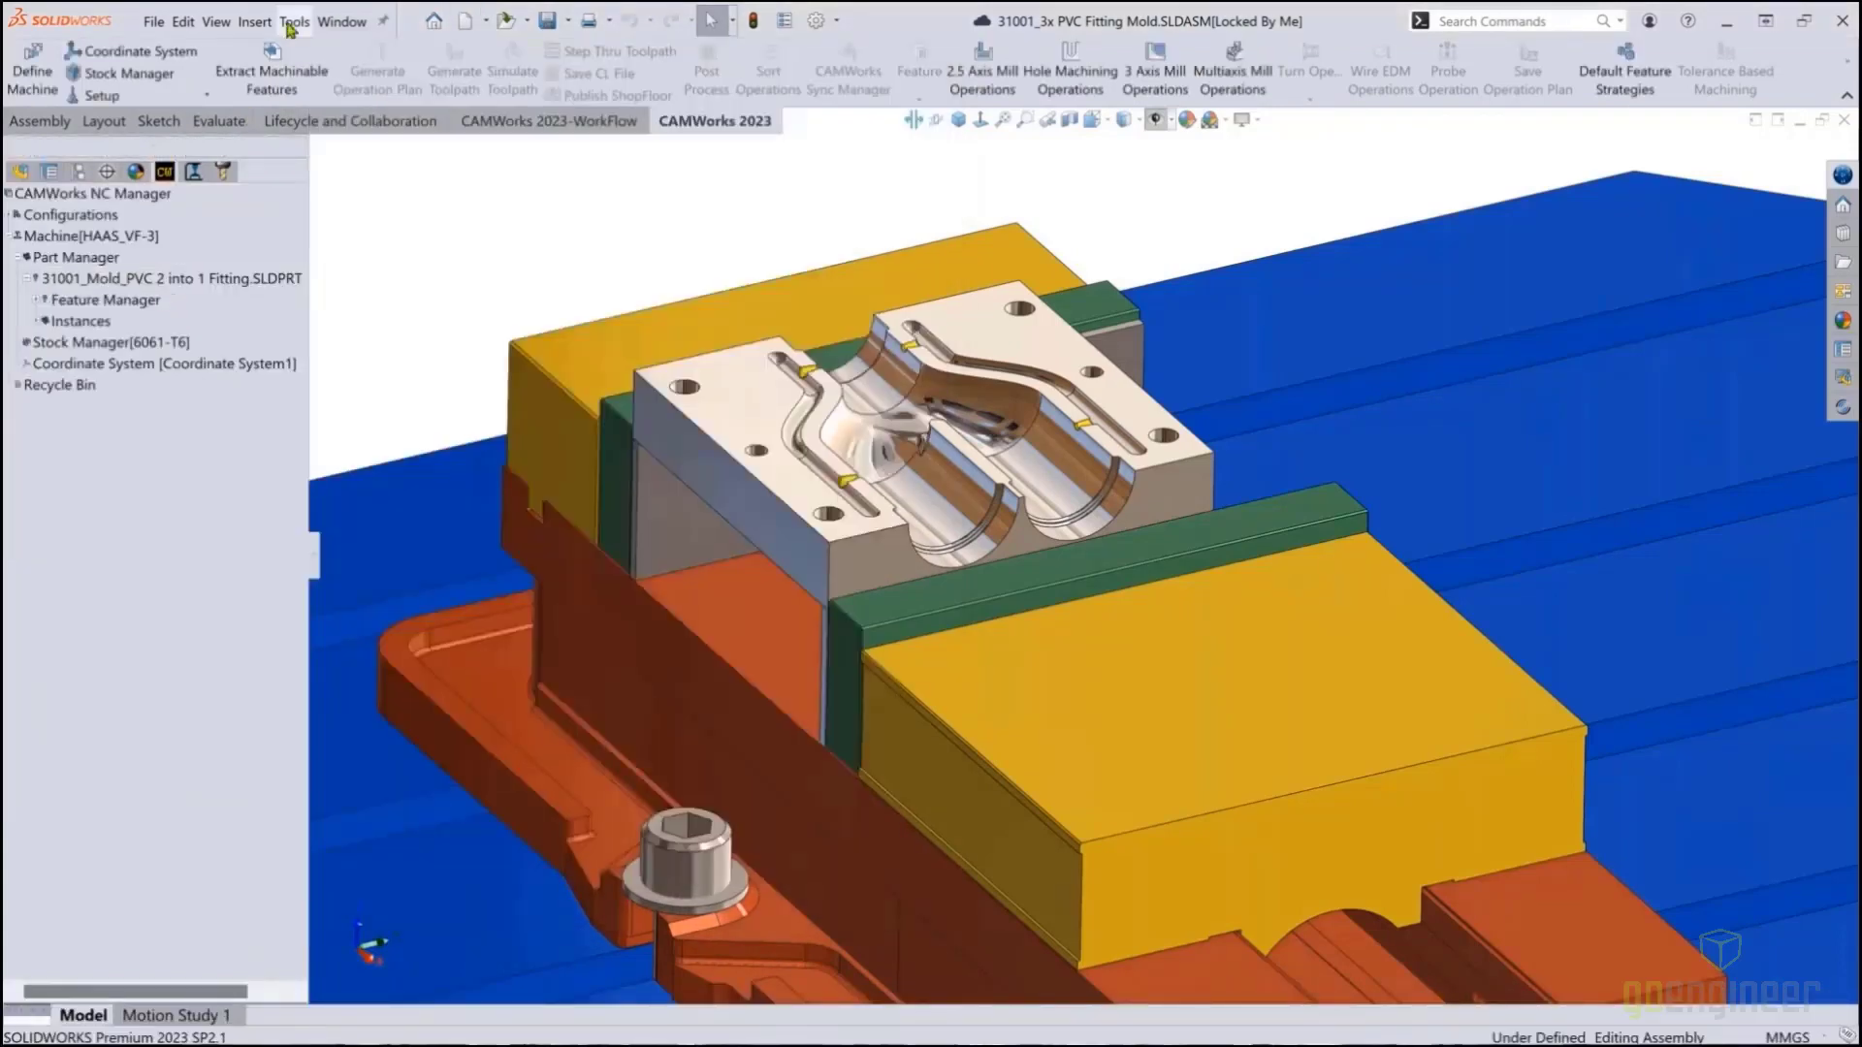
click(280, 74)
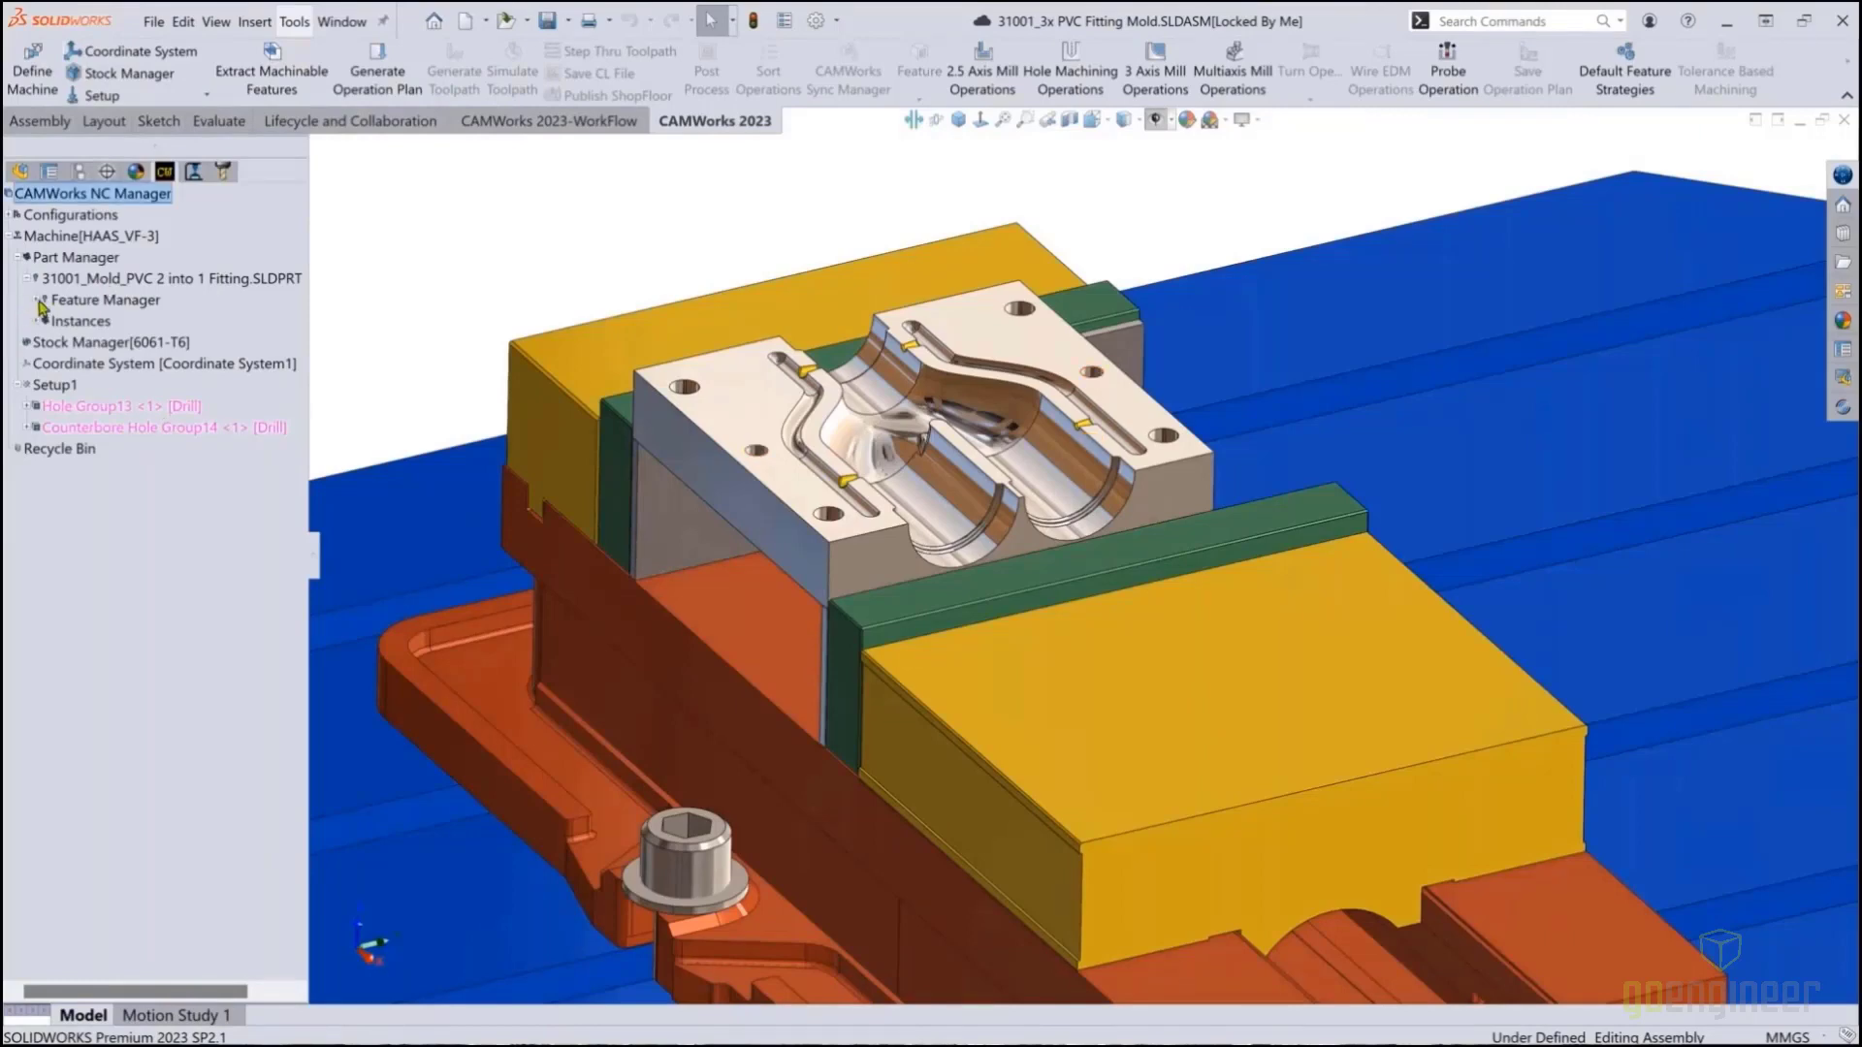
click(37, 300)
Create a multi surface feature of type All Displayed with the Mold Cavity in Aluminum strategy
right_click(168, 369)
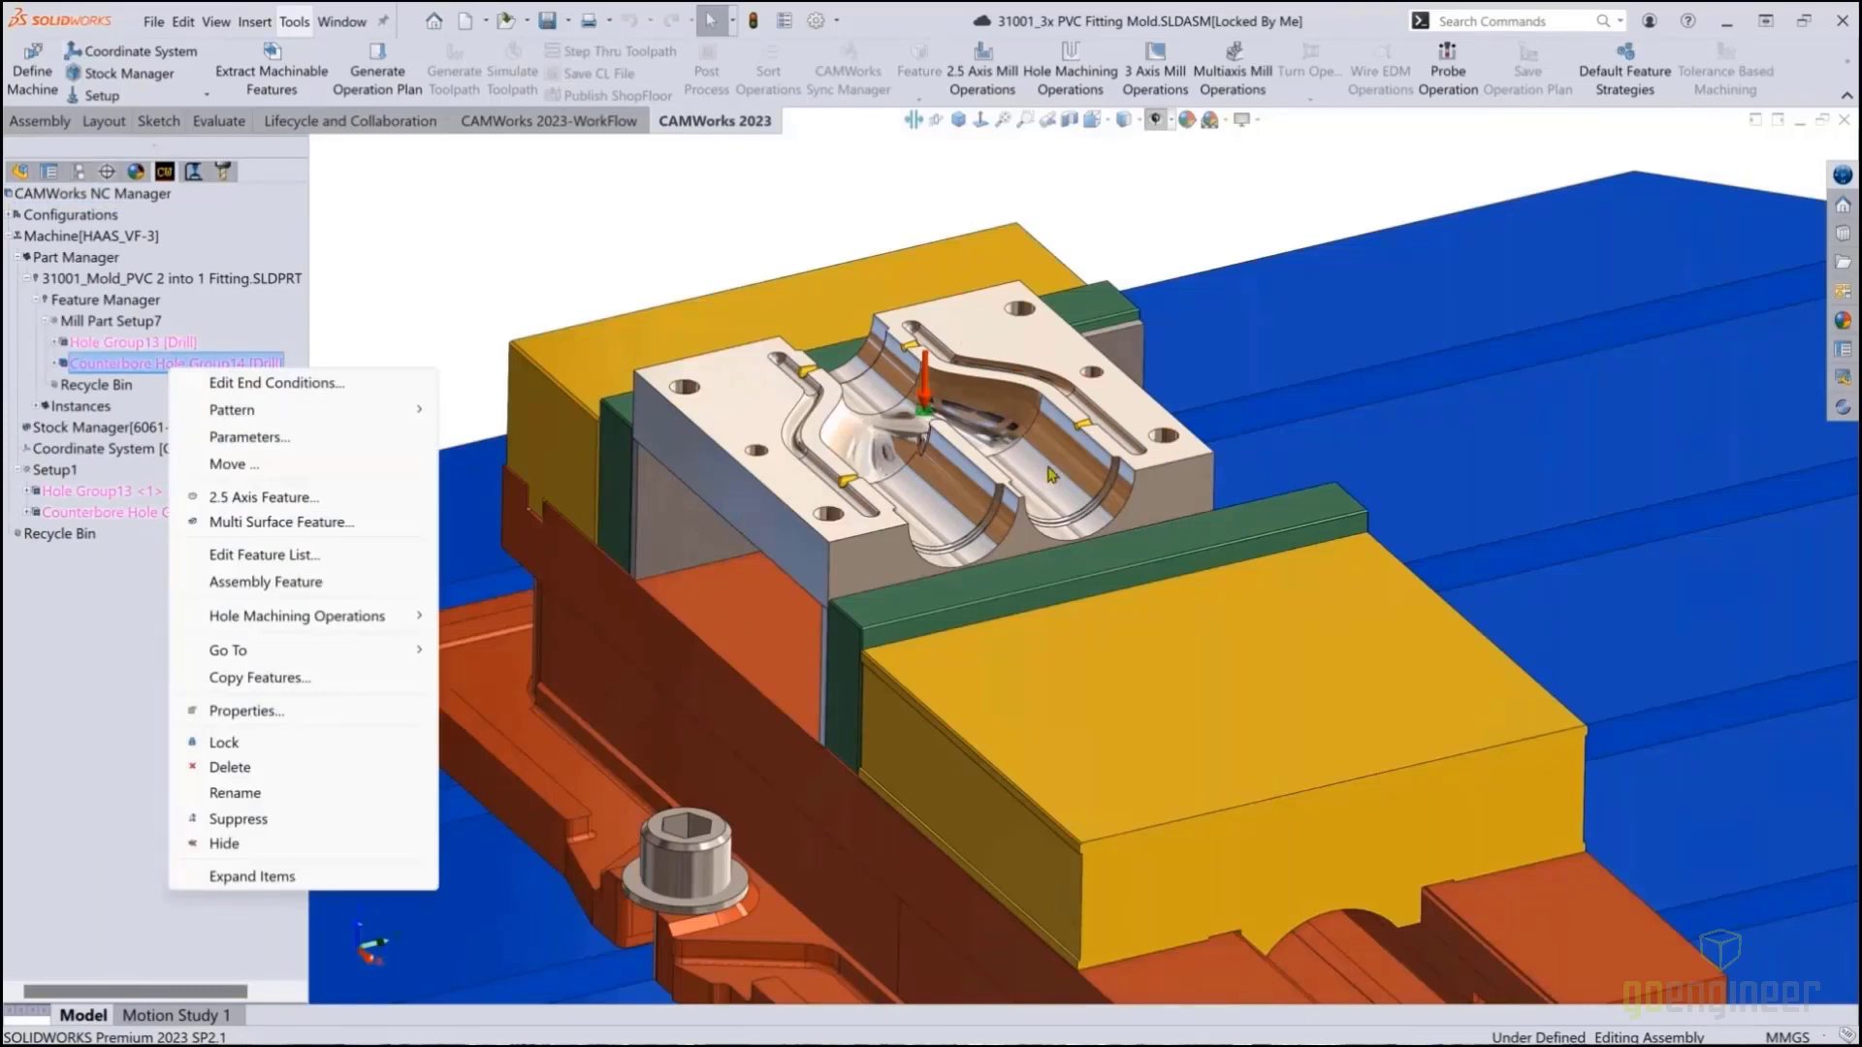
click(281, 522)
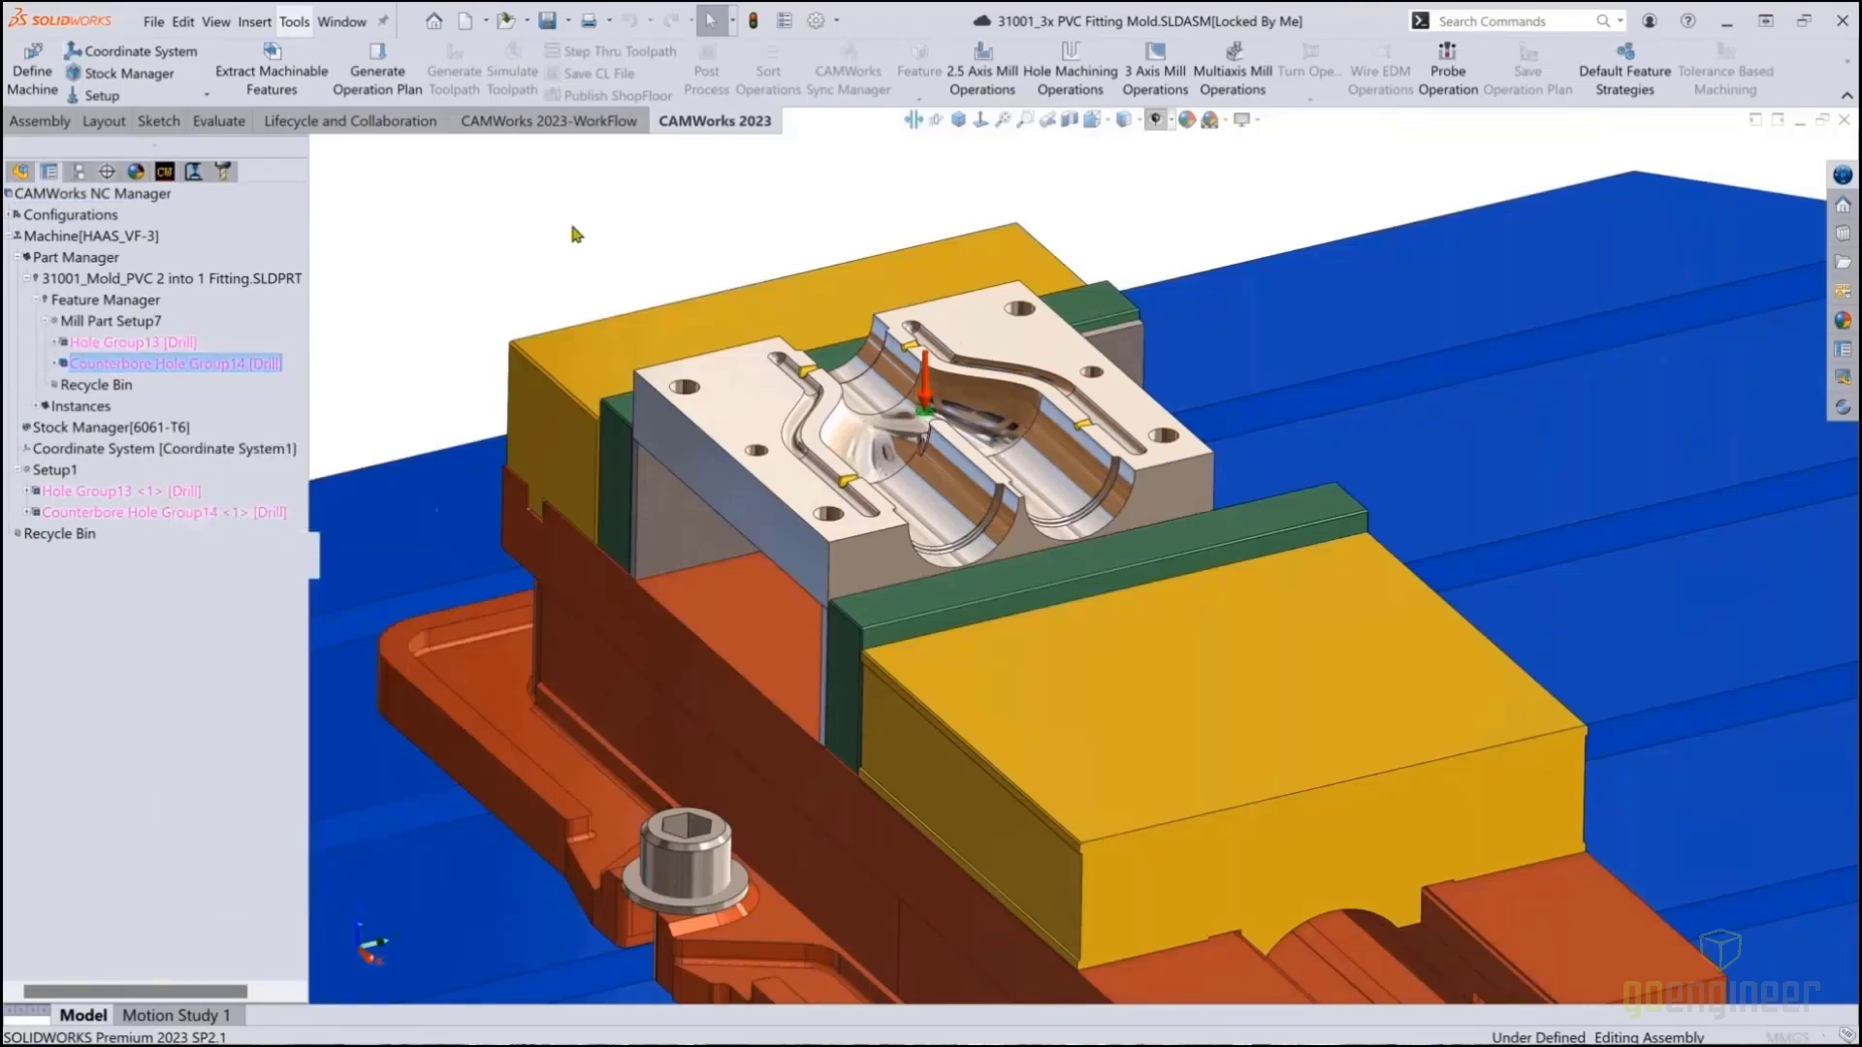
click(202, 339)
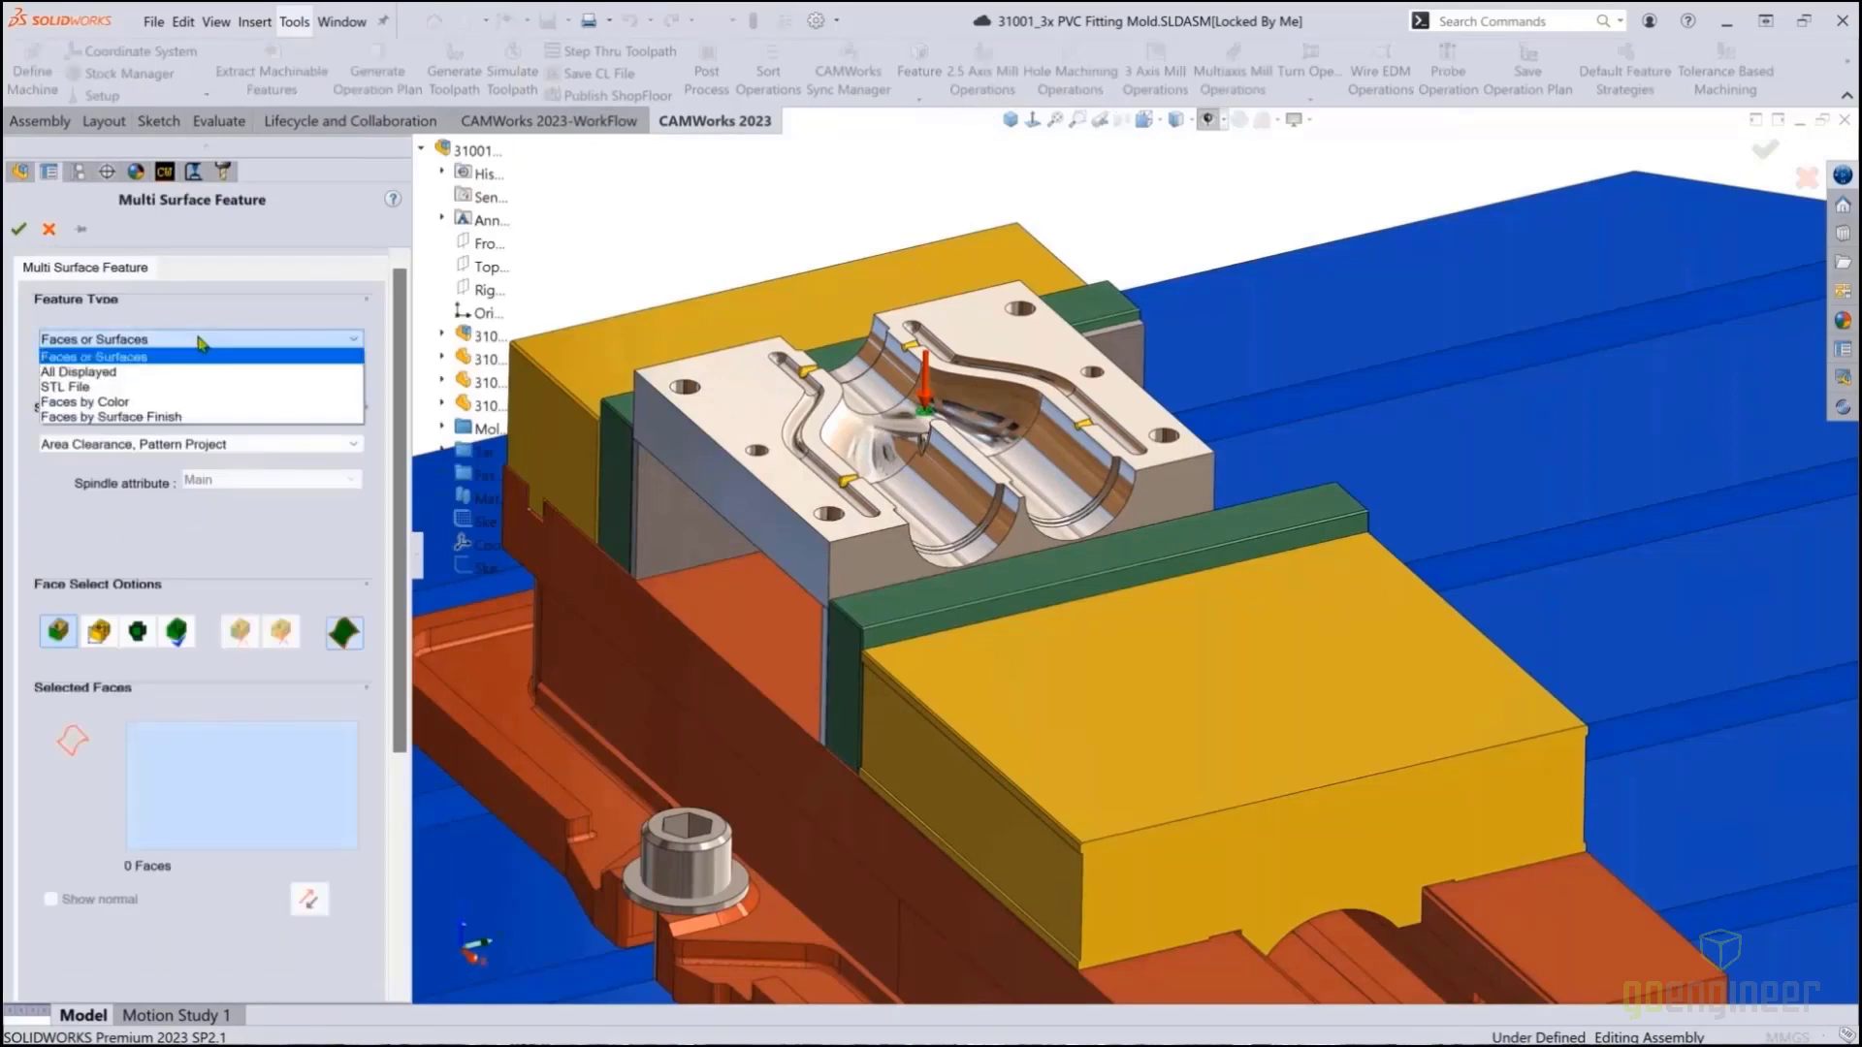
click(112, 373)
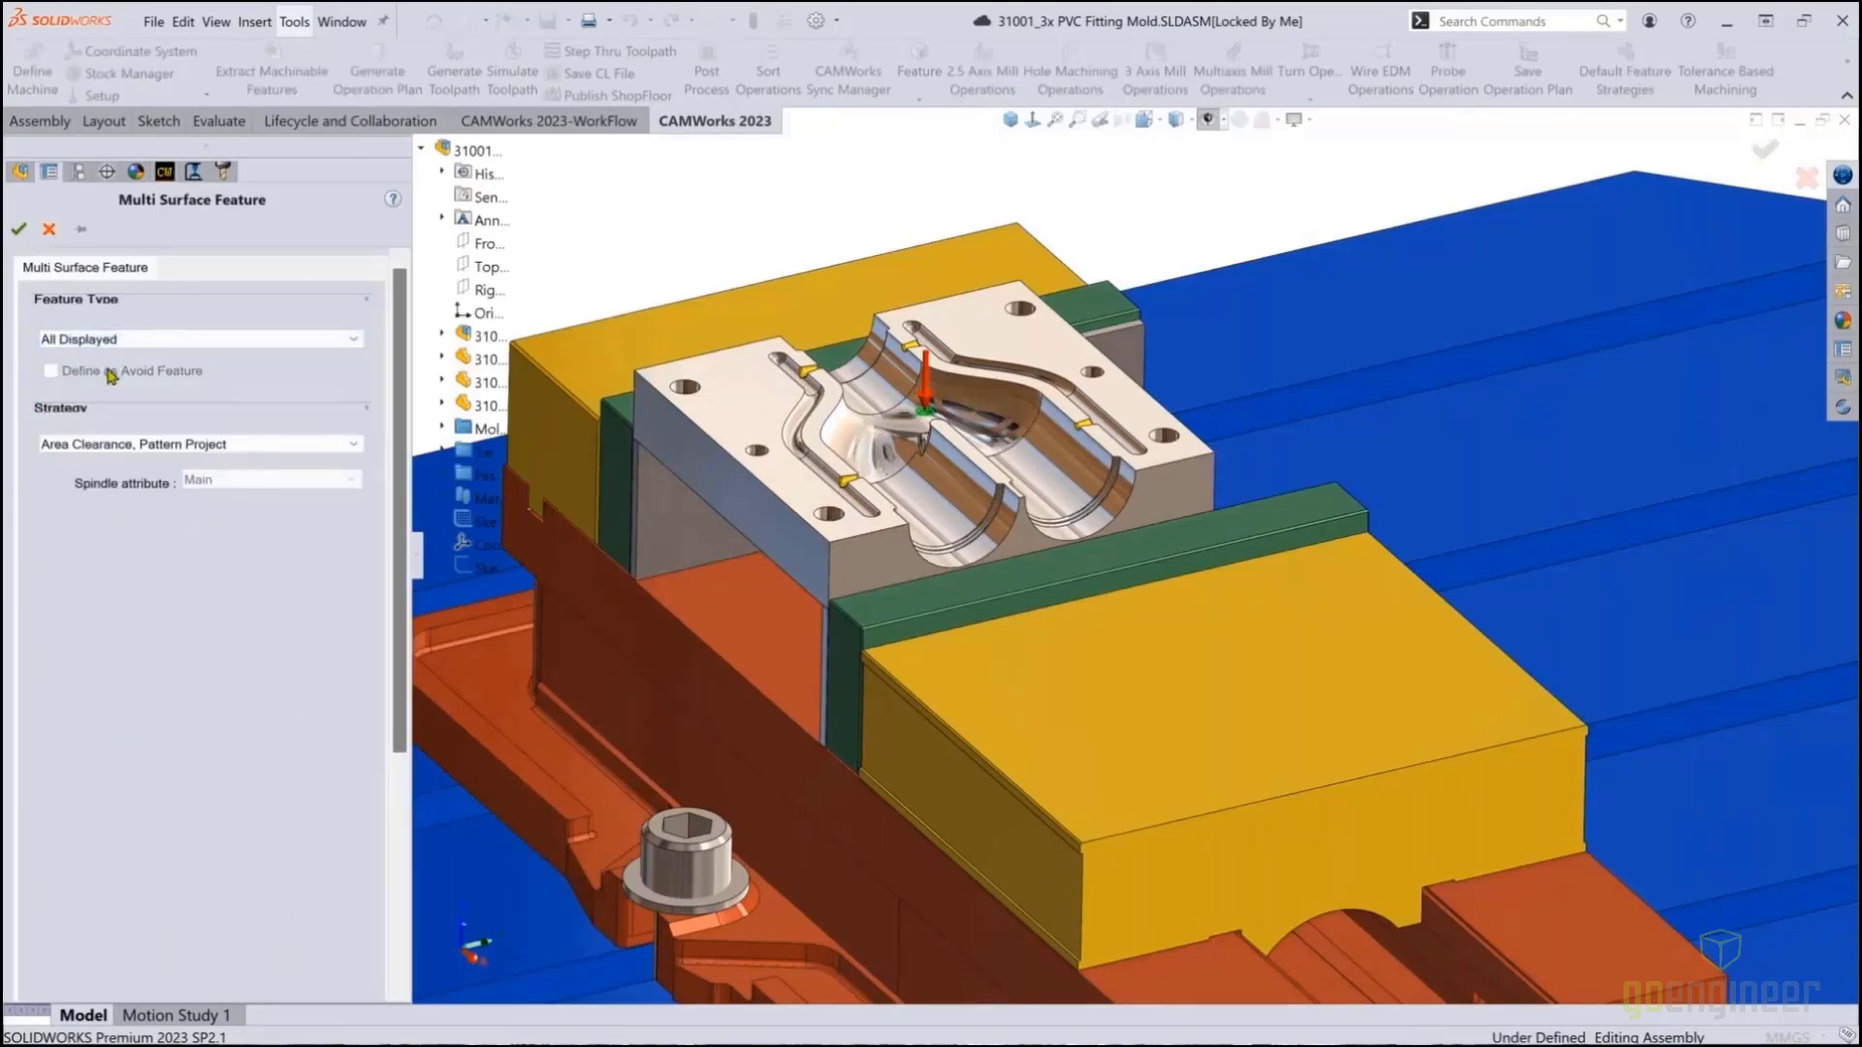
click(179, 444)
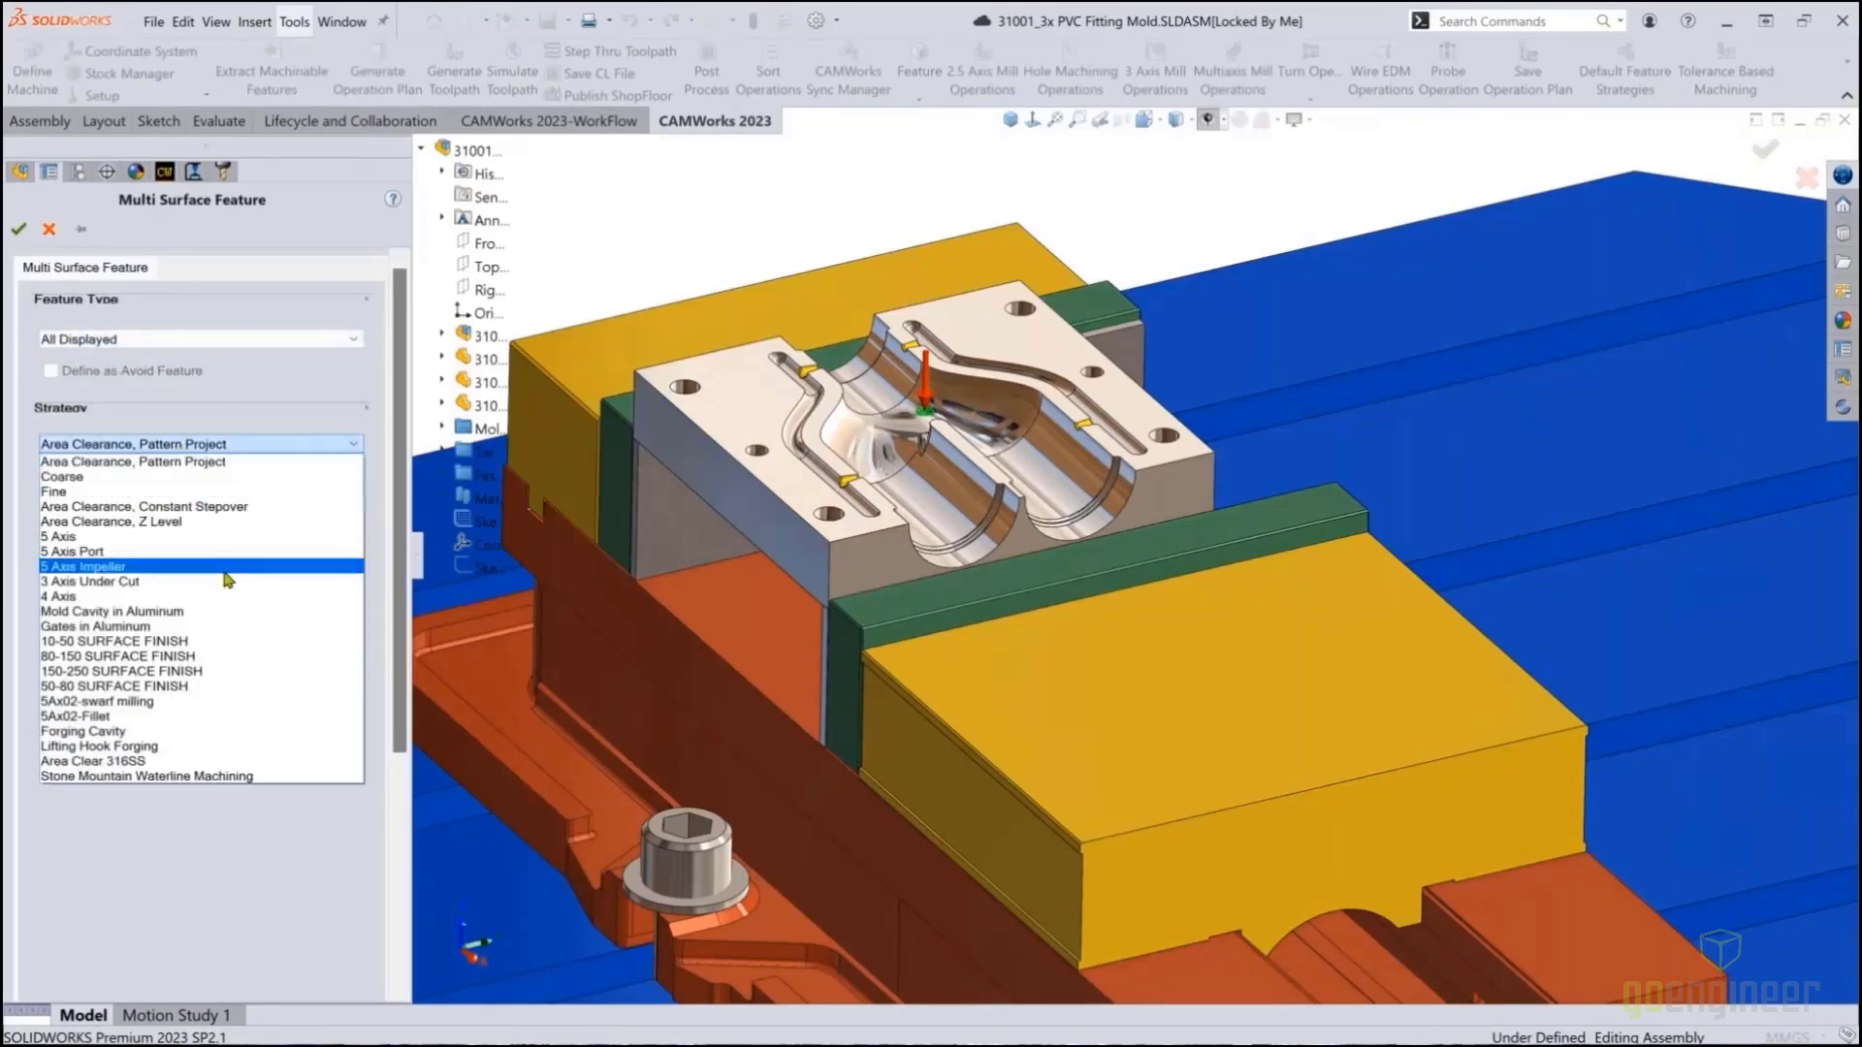
click(143, 613)
click(17, 229)
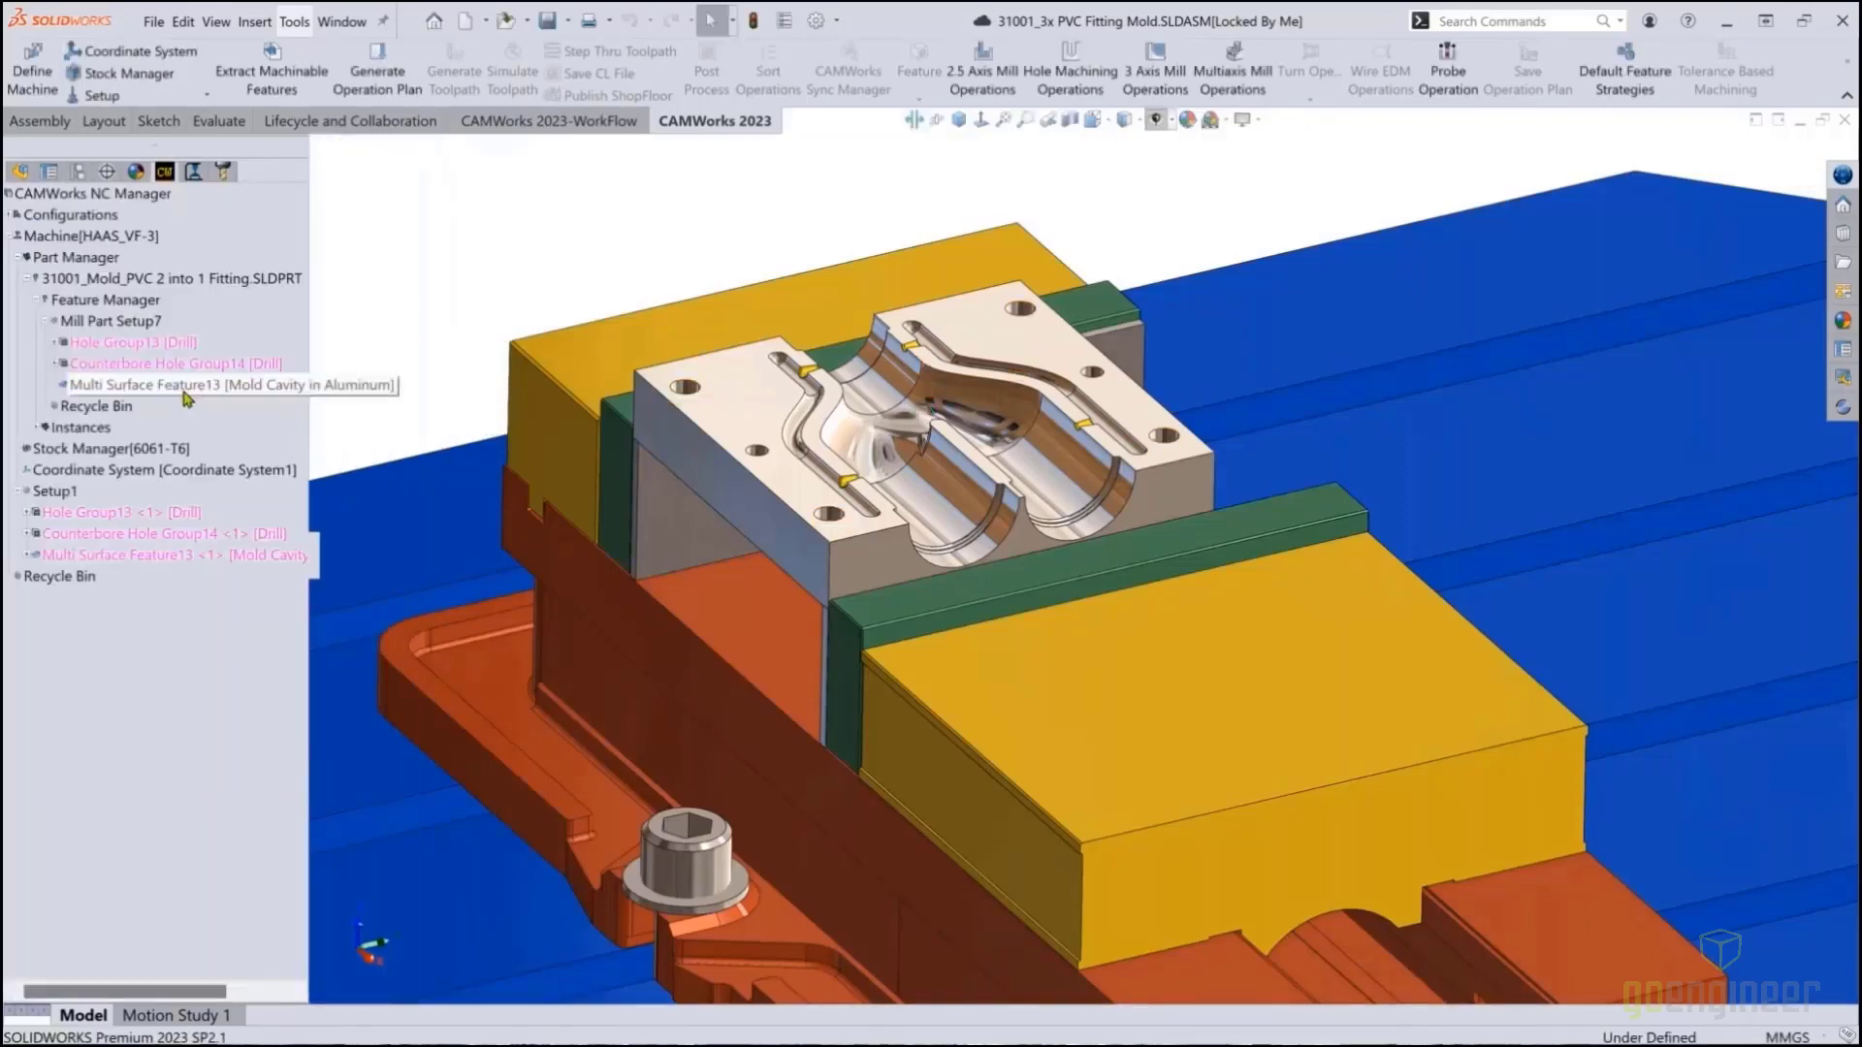
Create a second multi surface feature using Faces by Color on the yellow gate faces with the Gates in Aluminum strategy
right_click(186, 388)
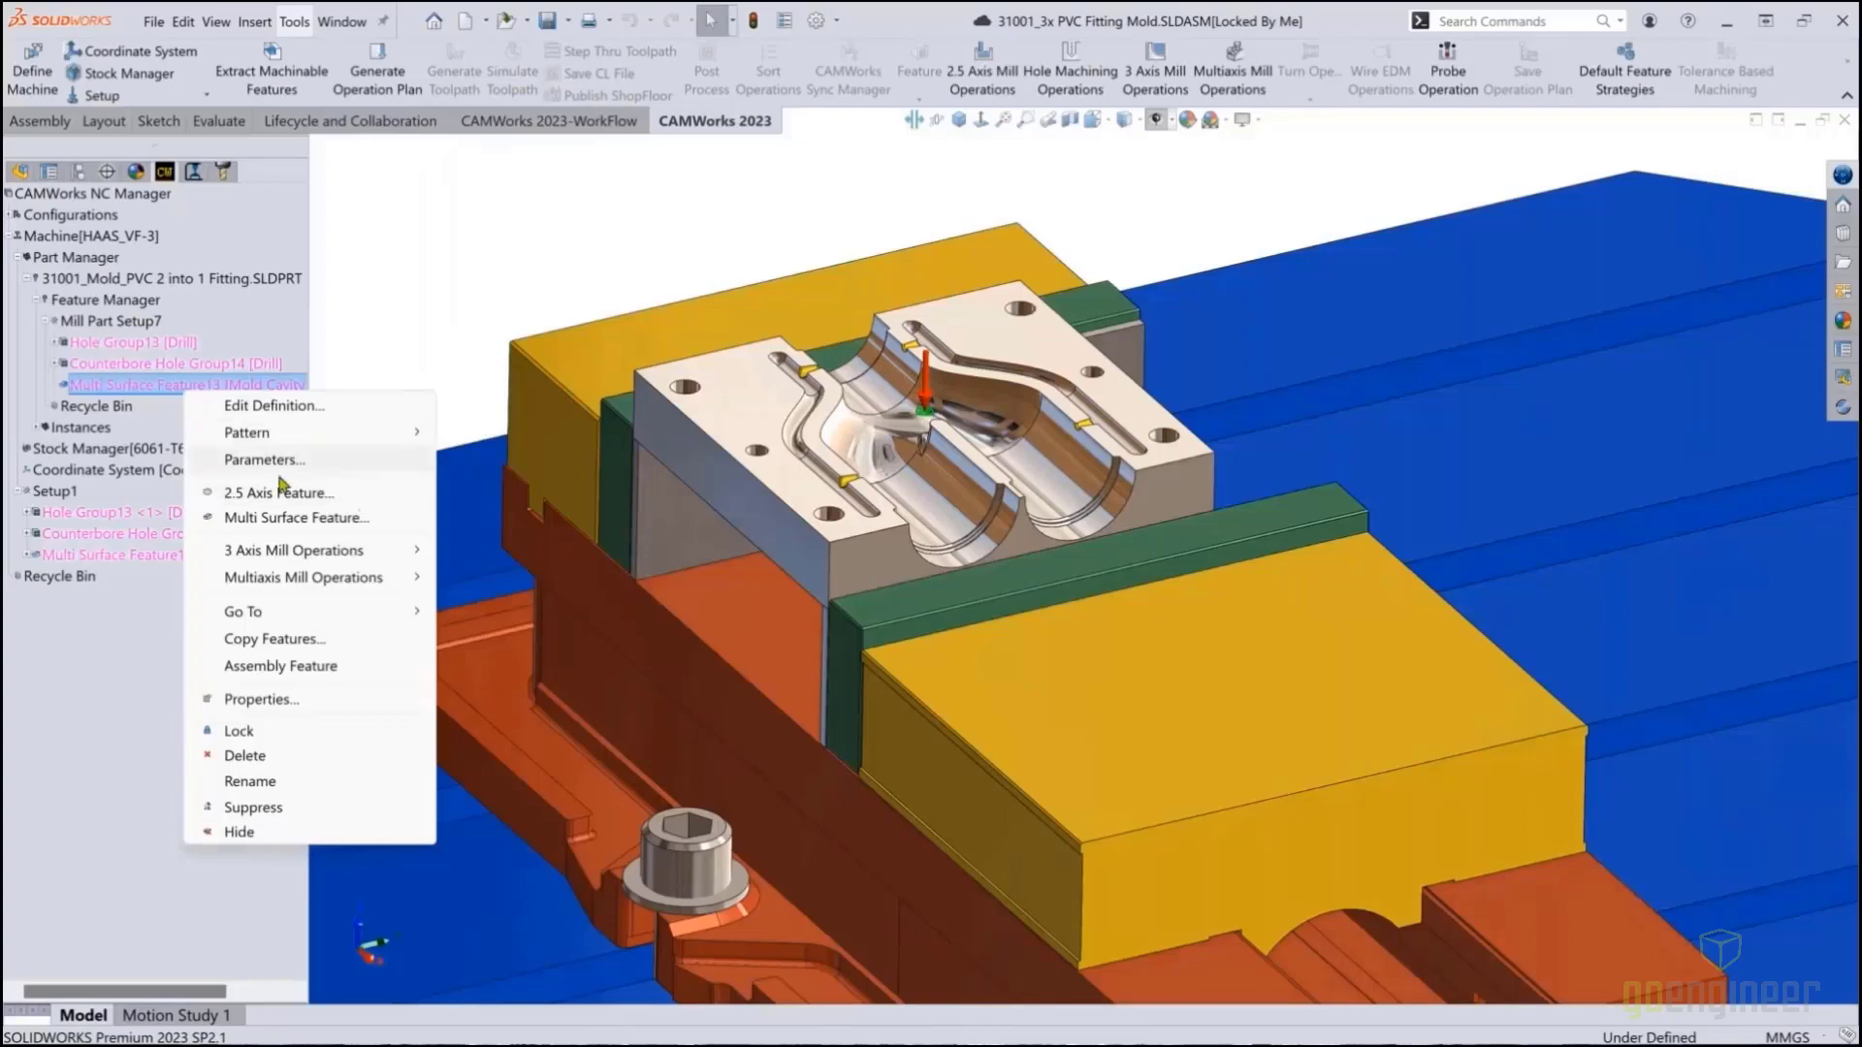
click(271, 519)
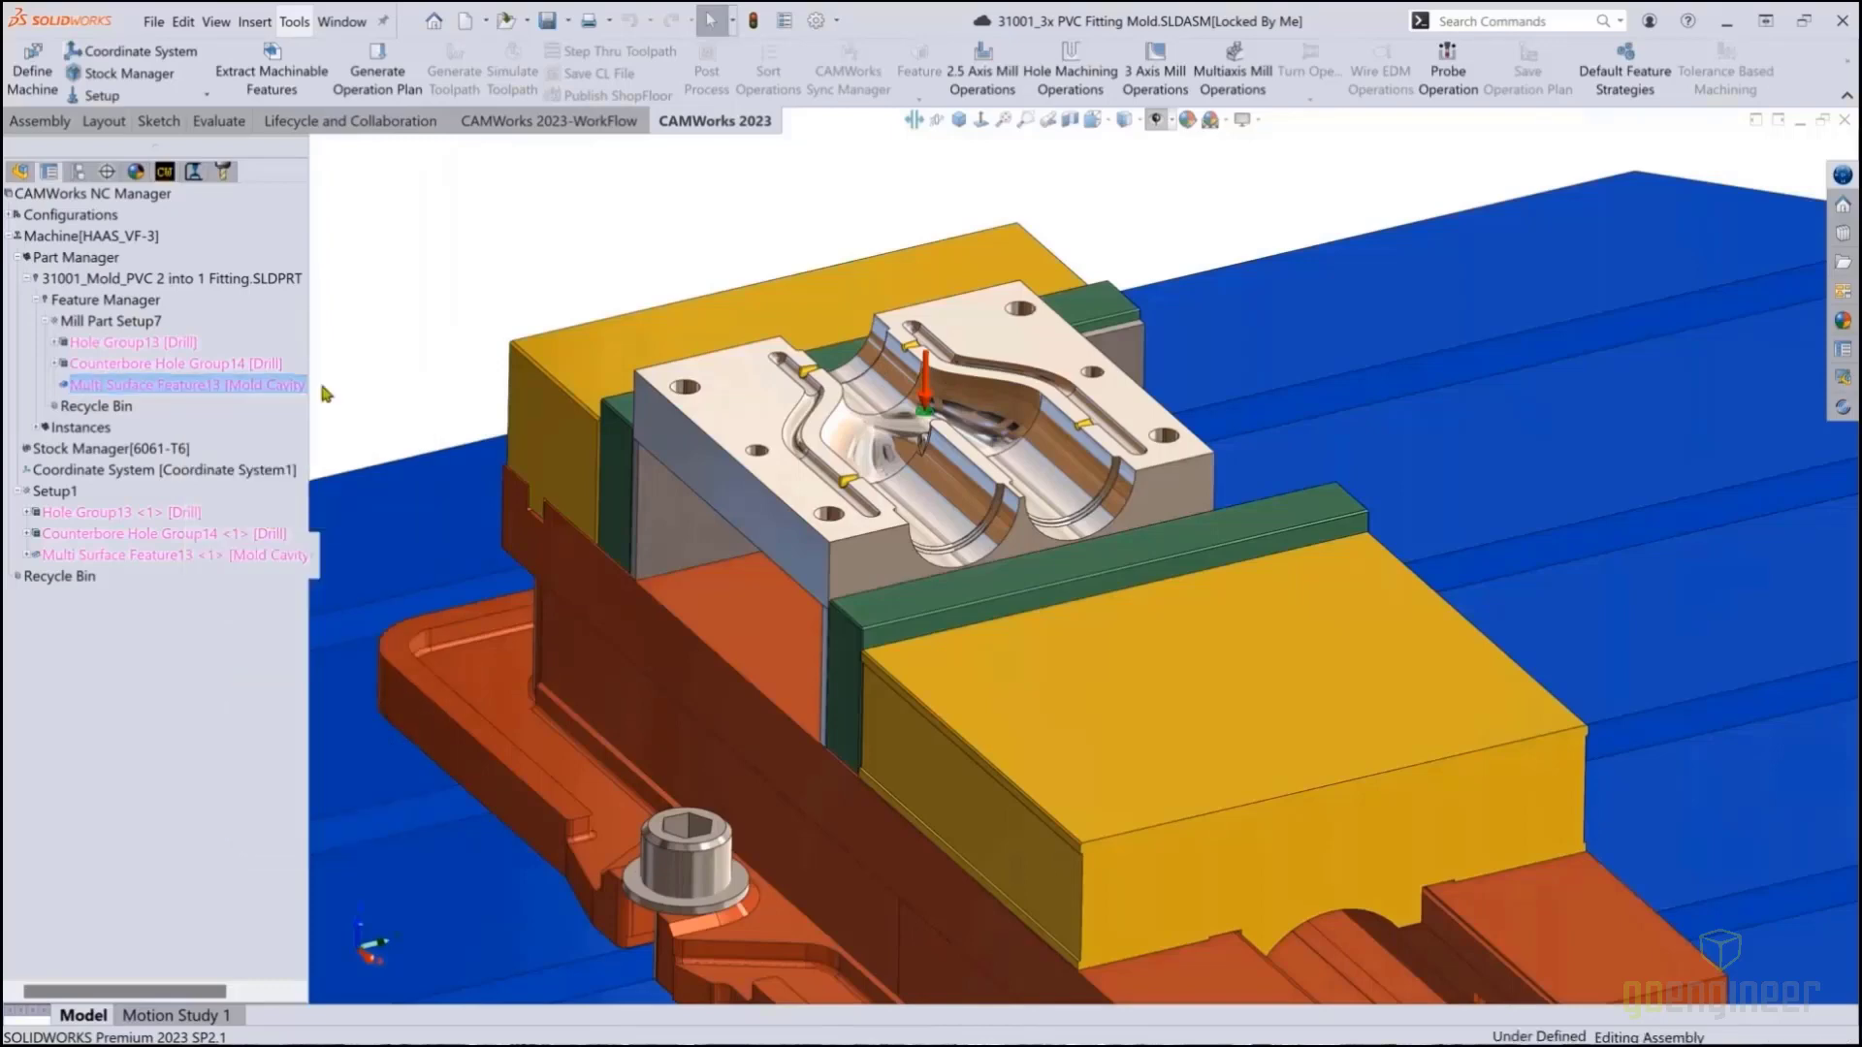
click(153, 339)
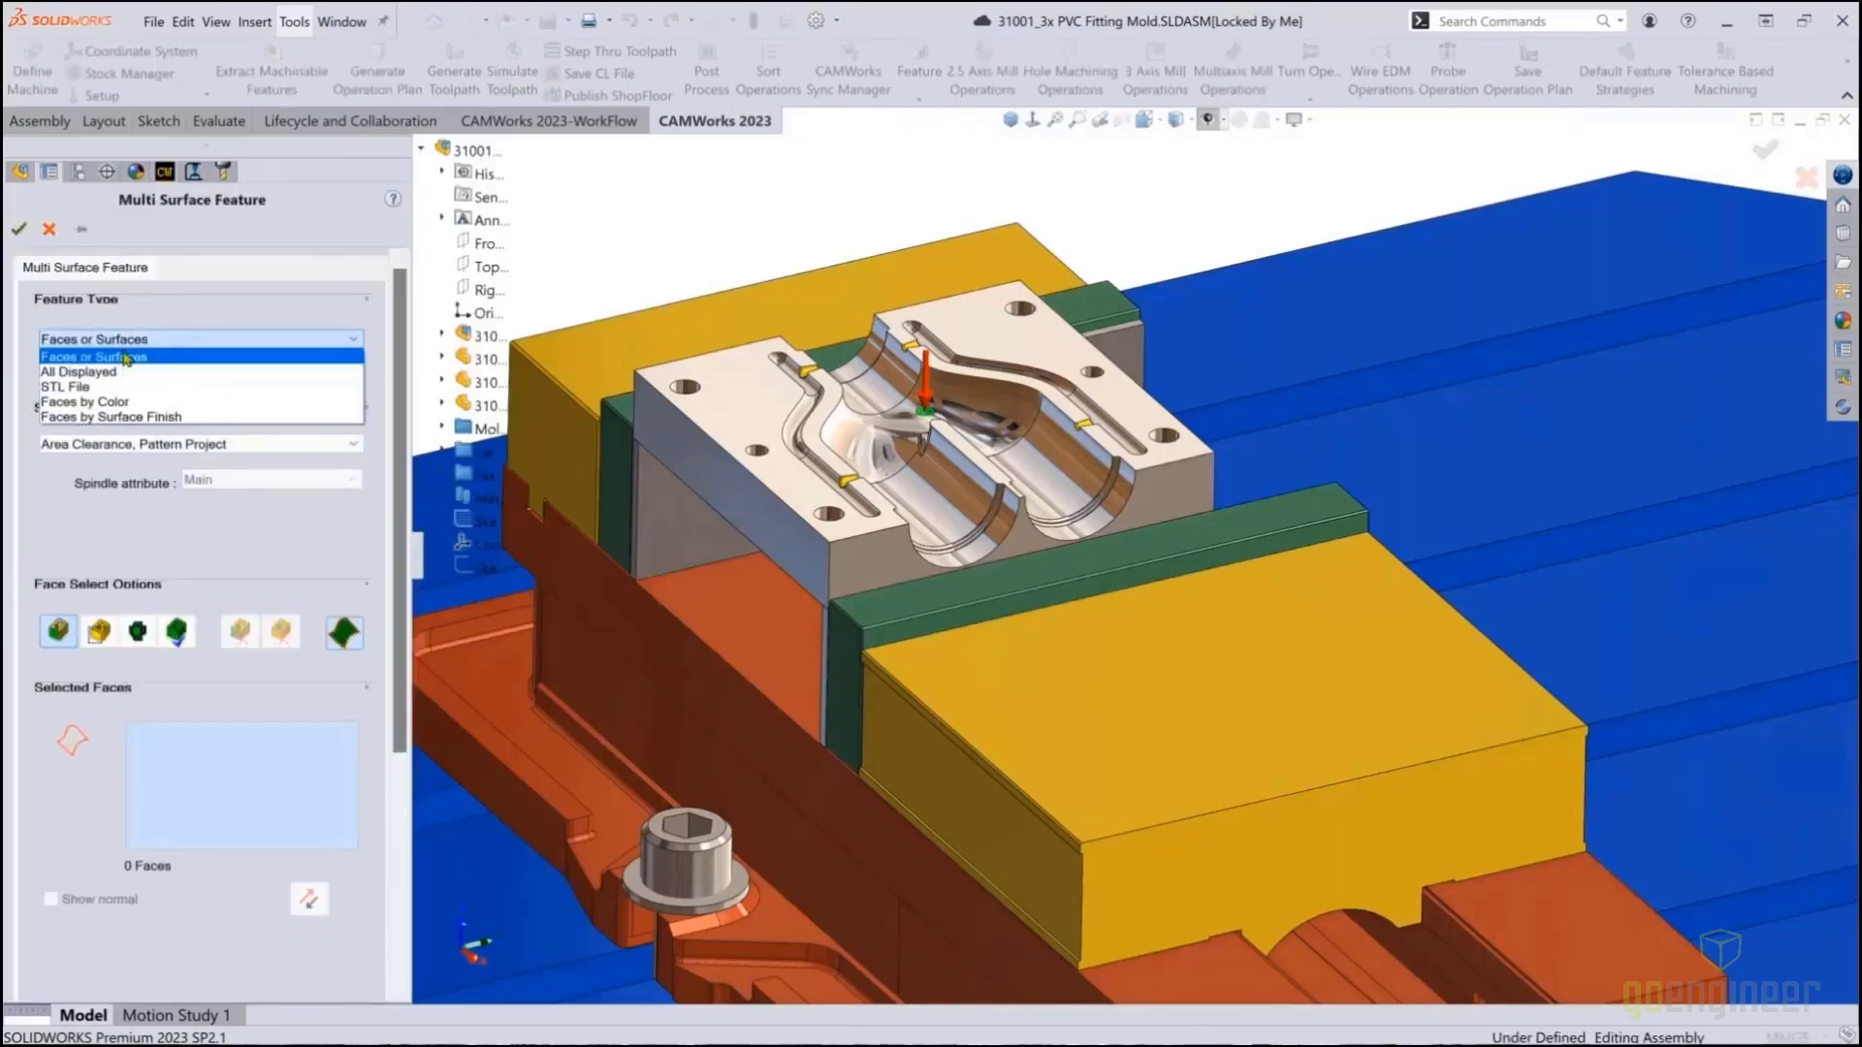
click(86, 402)
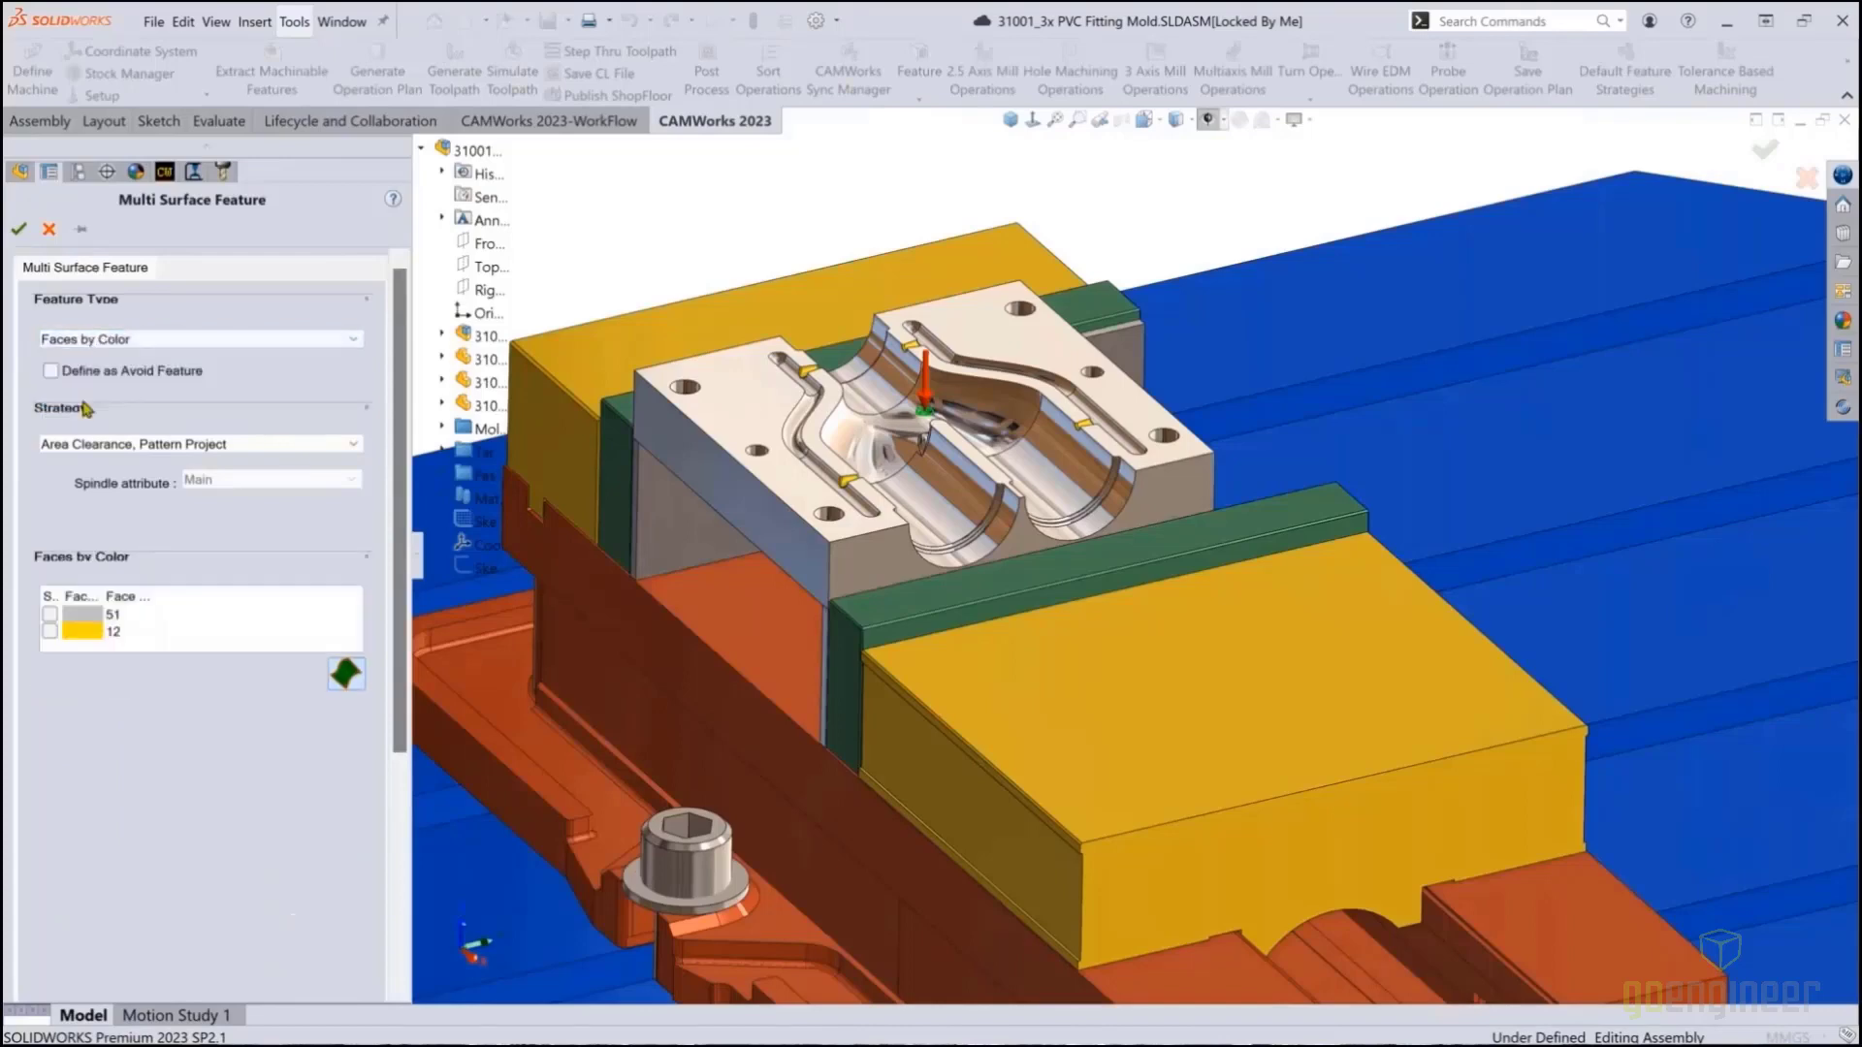
click(50, 631)
scroll(823, 369, down, 3)
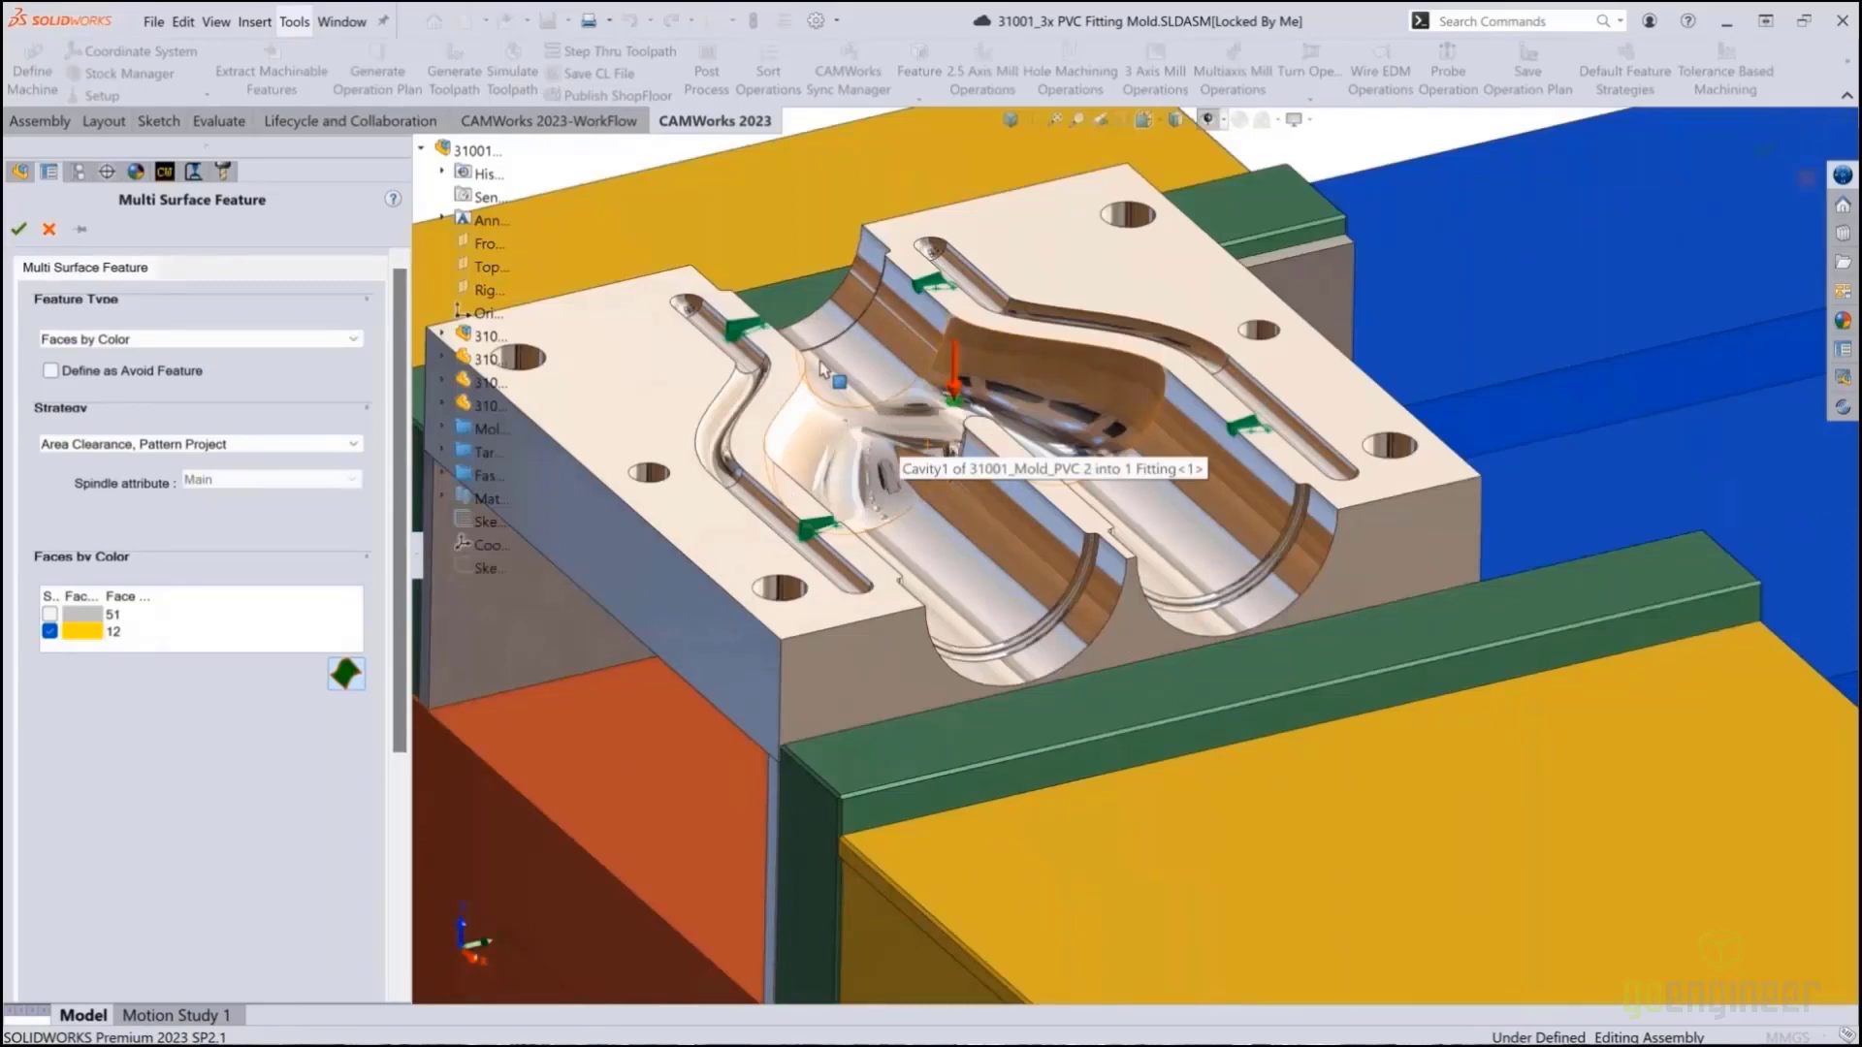
click(193, 443)
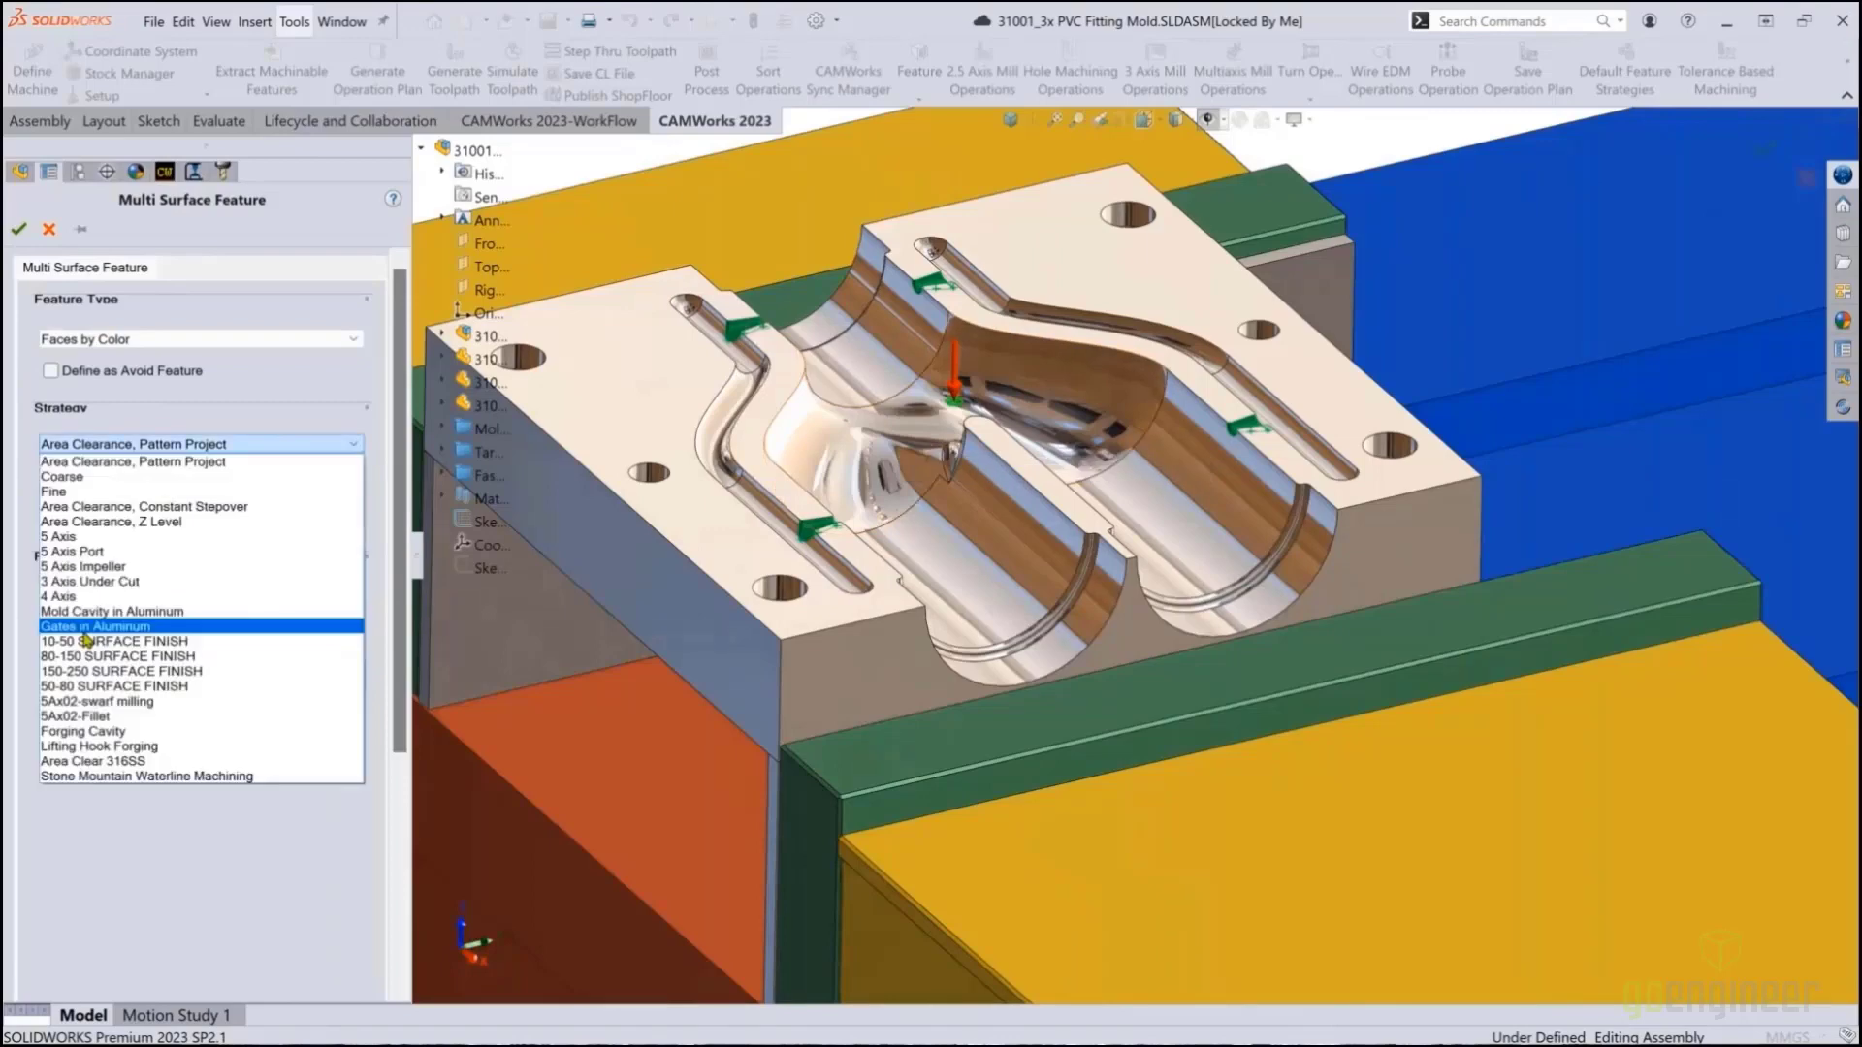
click(88, 633)
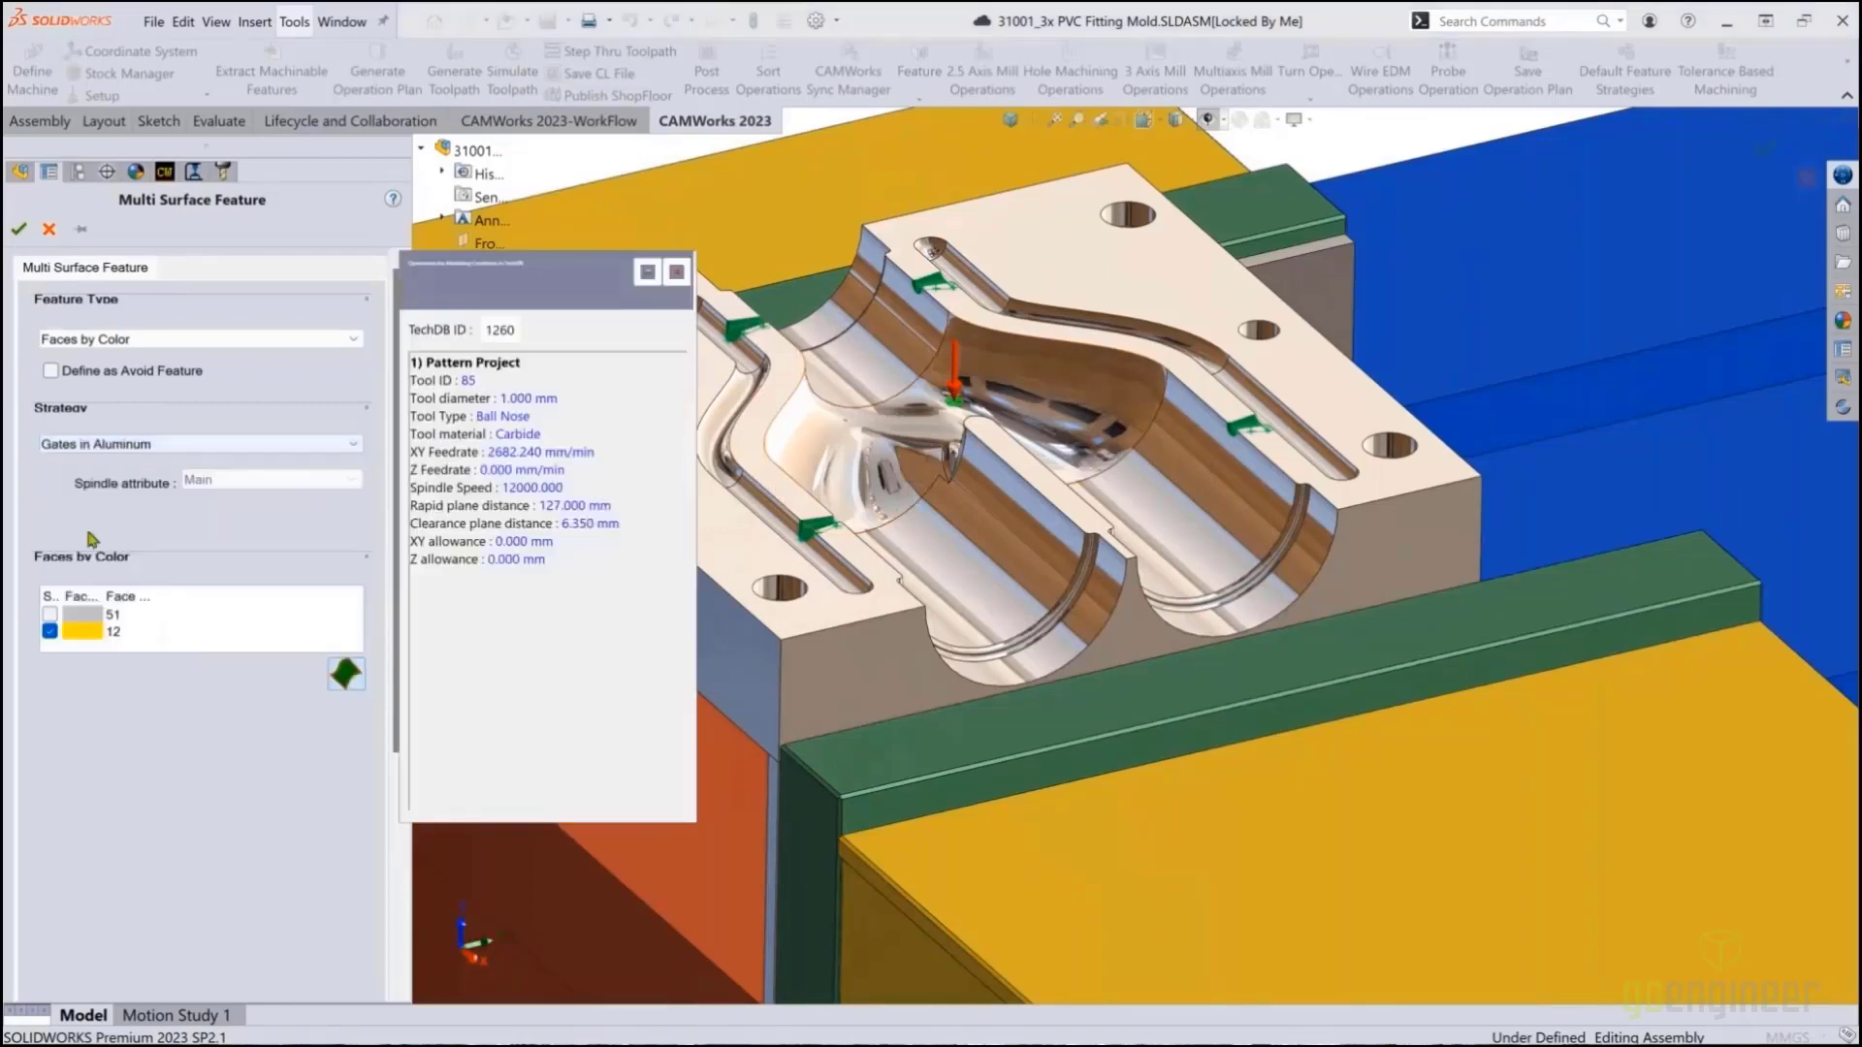
click(19, 233)
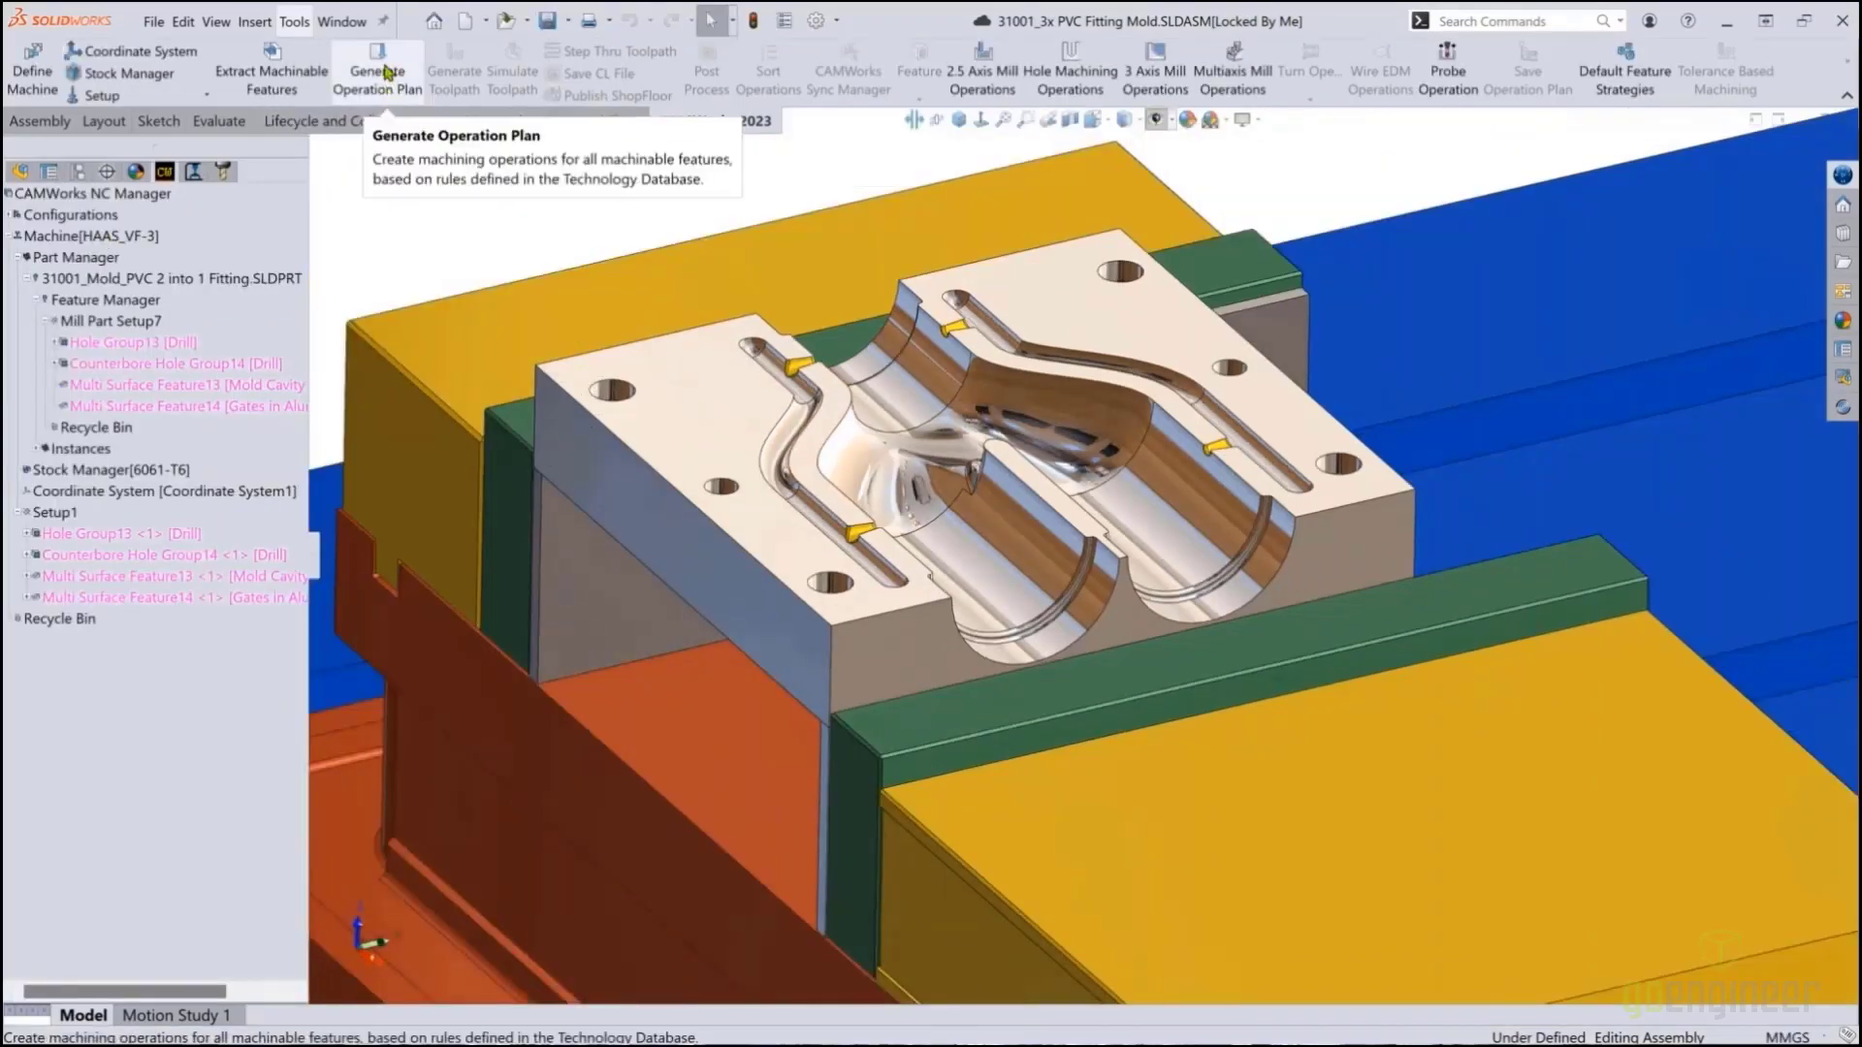
Generate the operation plan for all machinable features and start an avoid area for the 6 mm ball nose Pattern Project1 operation
click(380, 72)
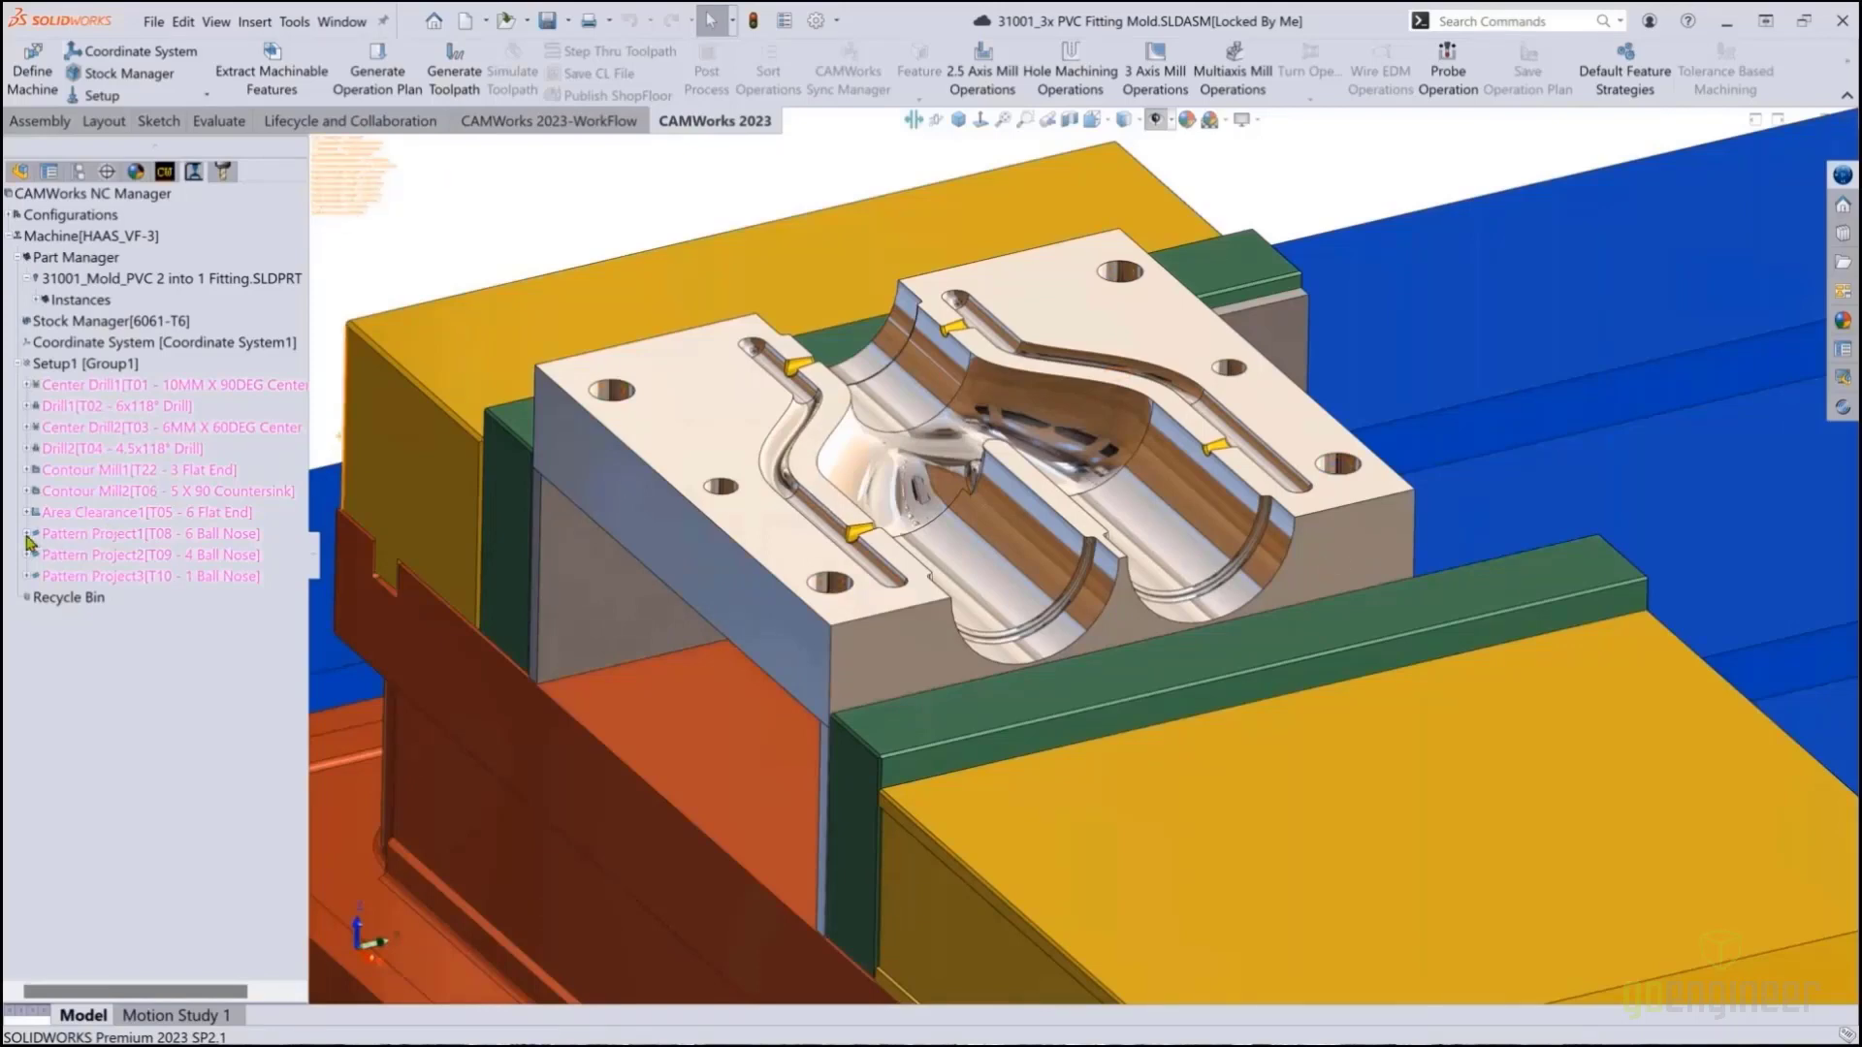
right_click(83, 536)
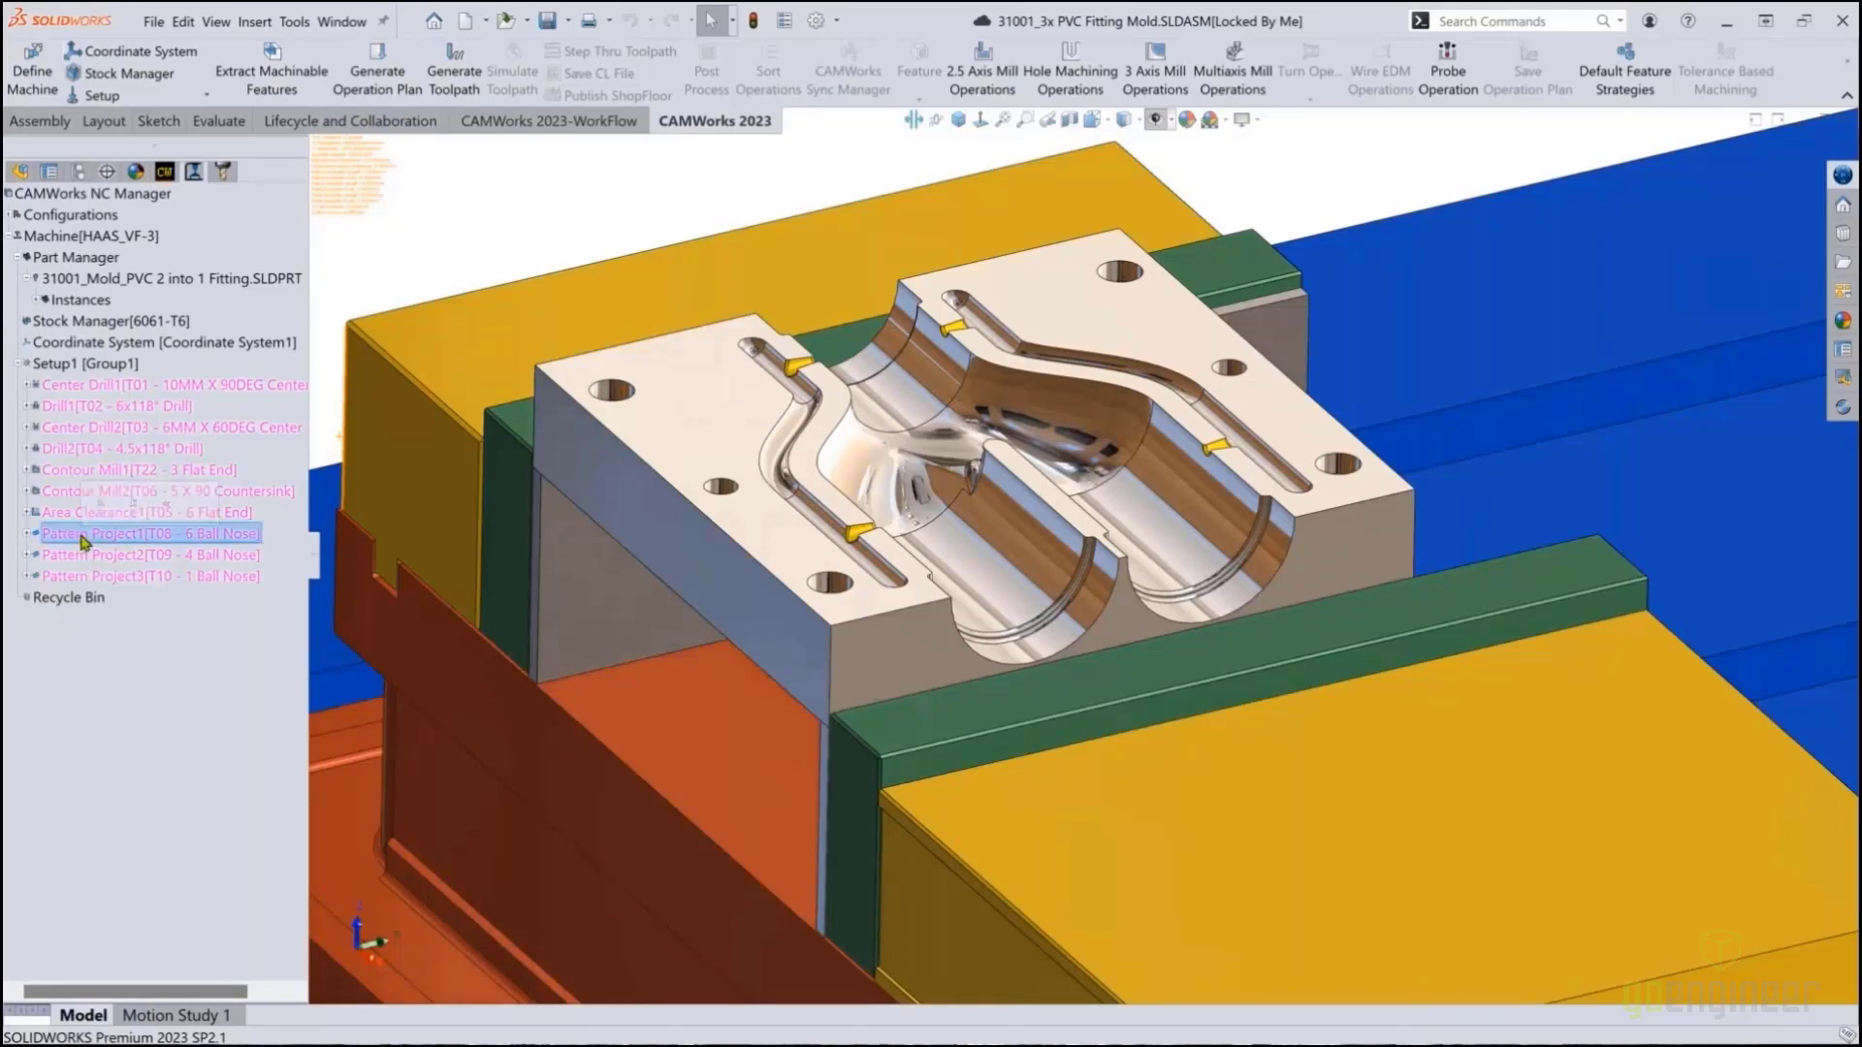
click(172, 387)
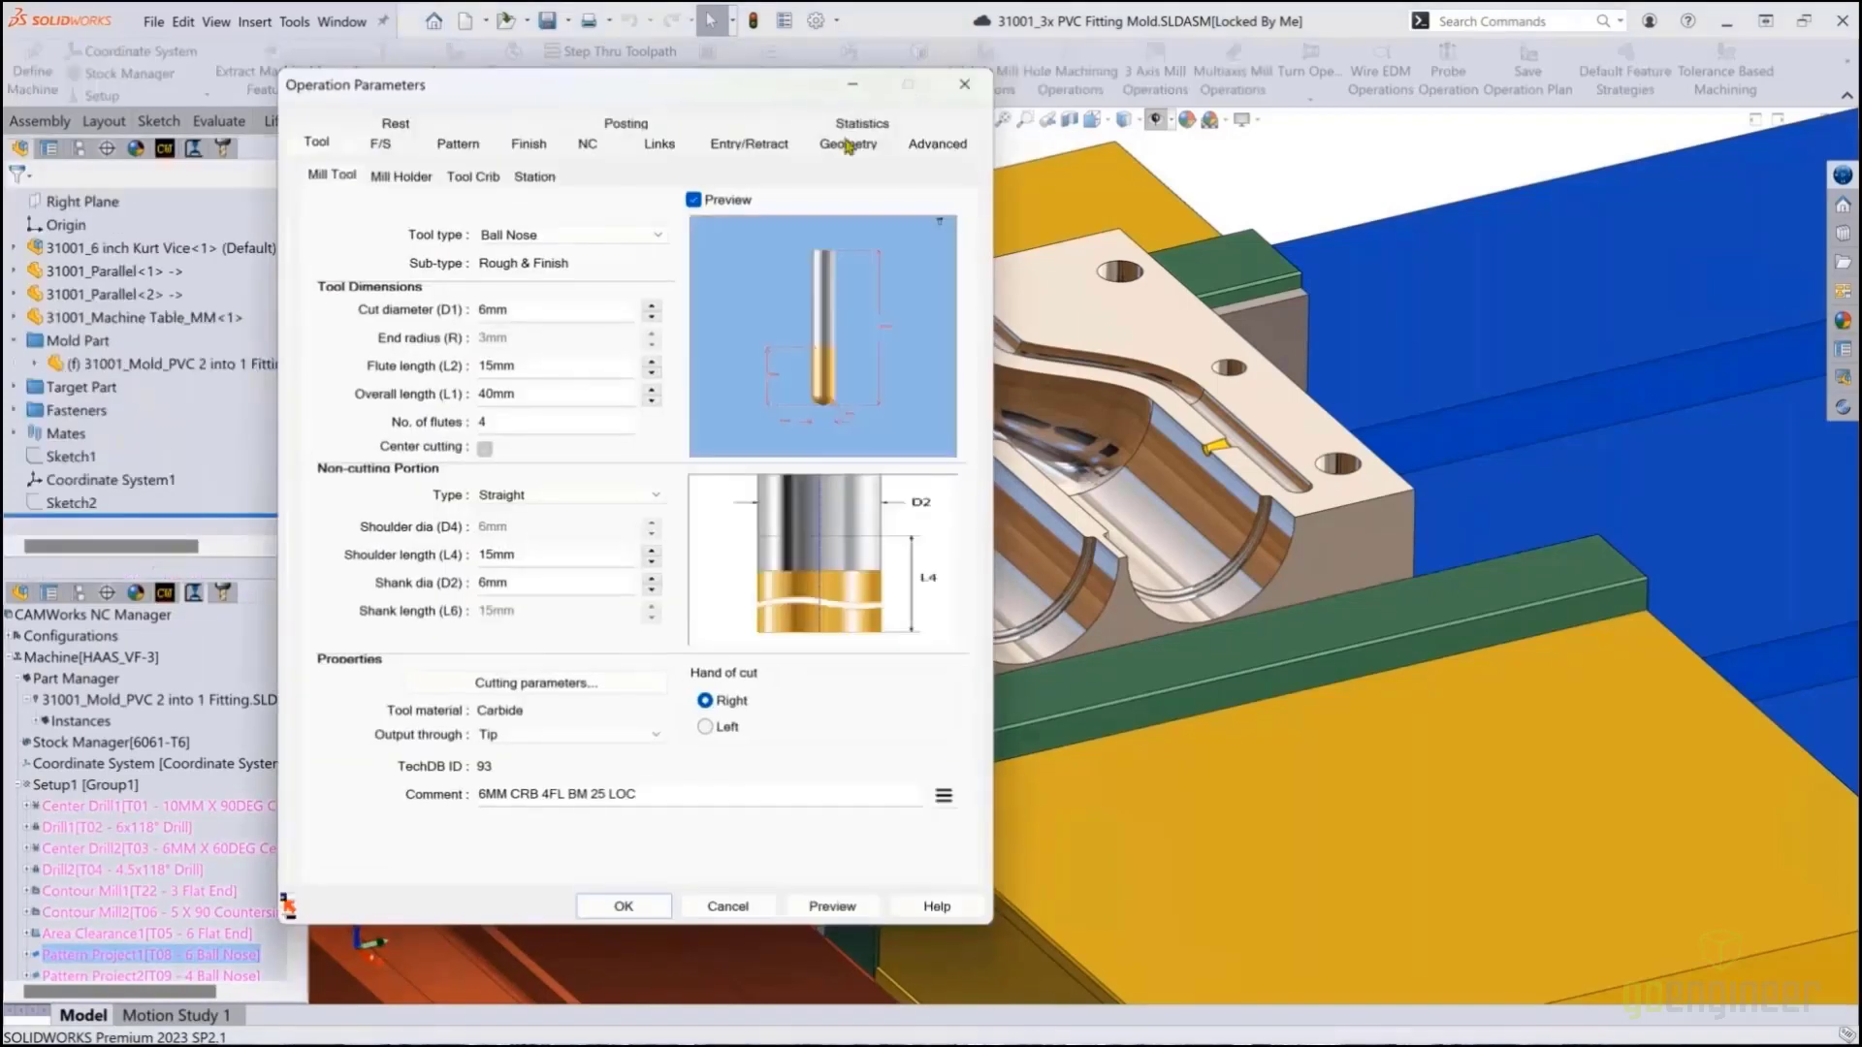
click(848, 143)
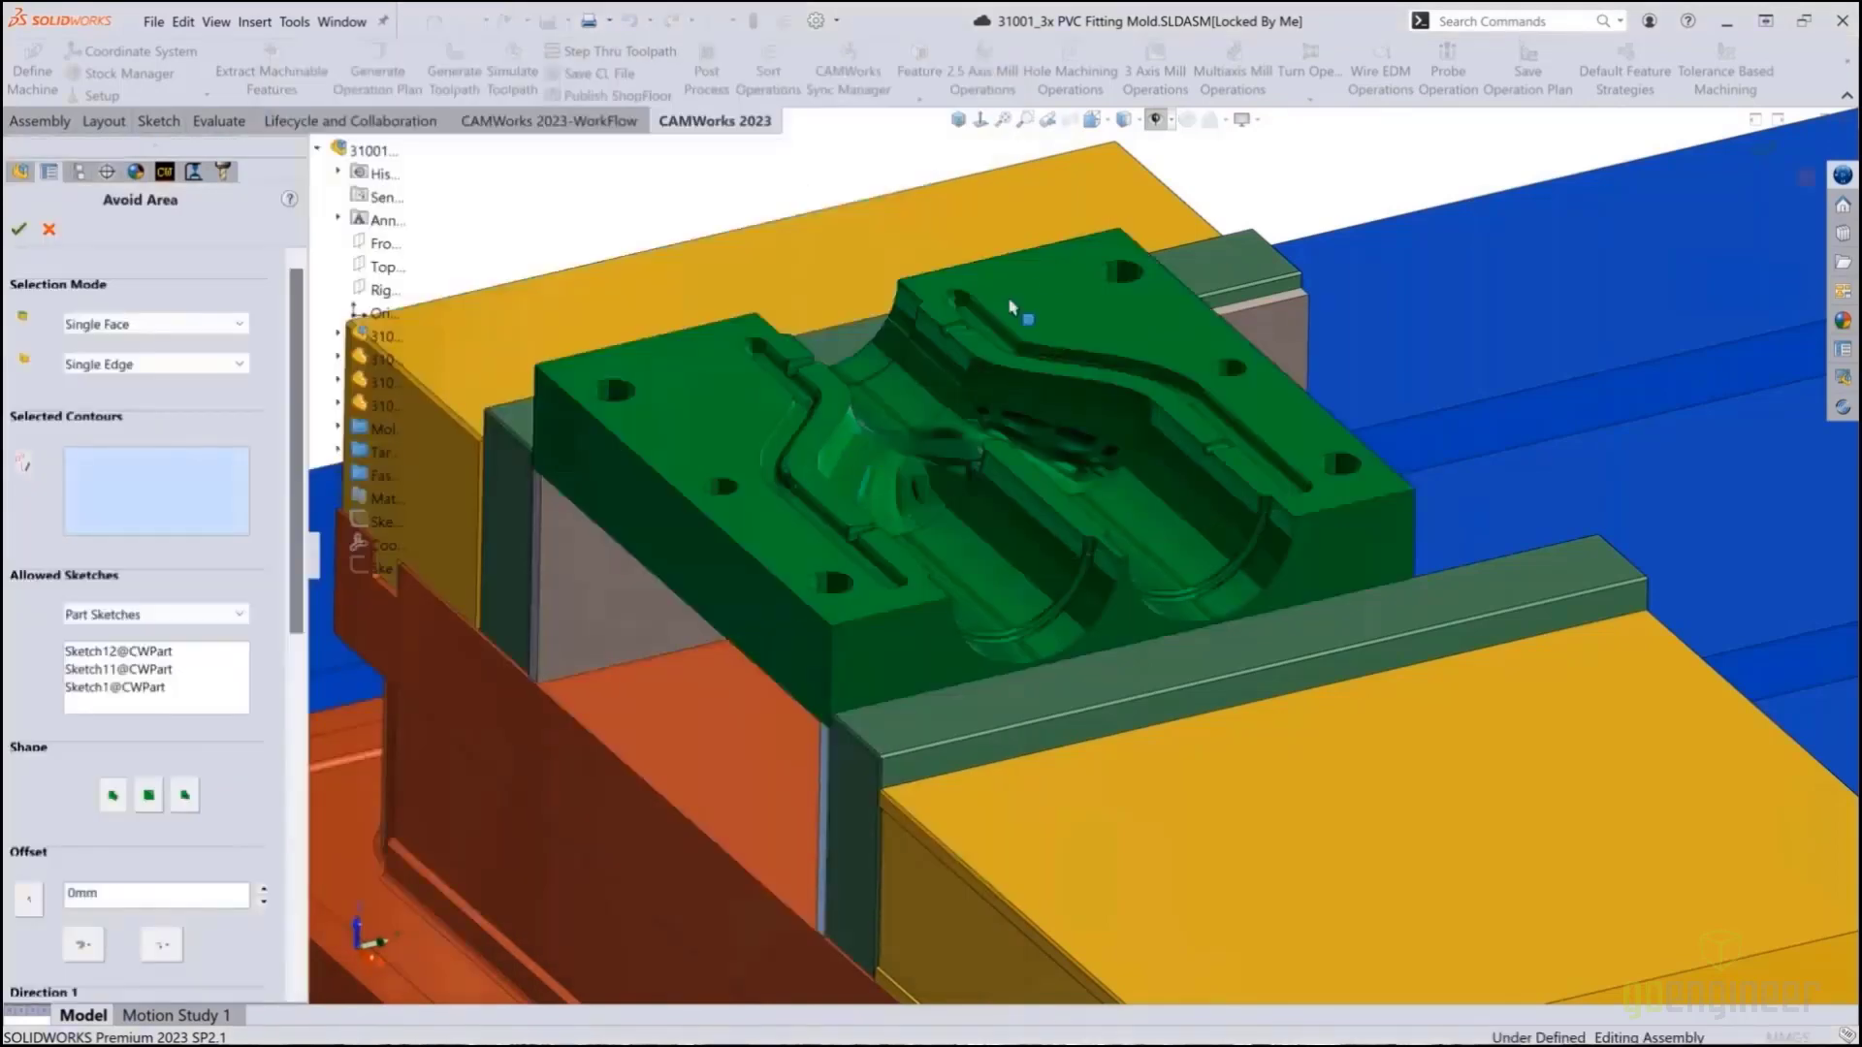
click(189, 796)
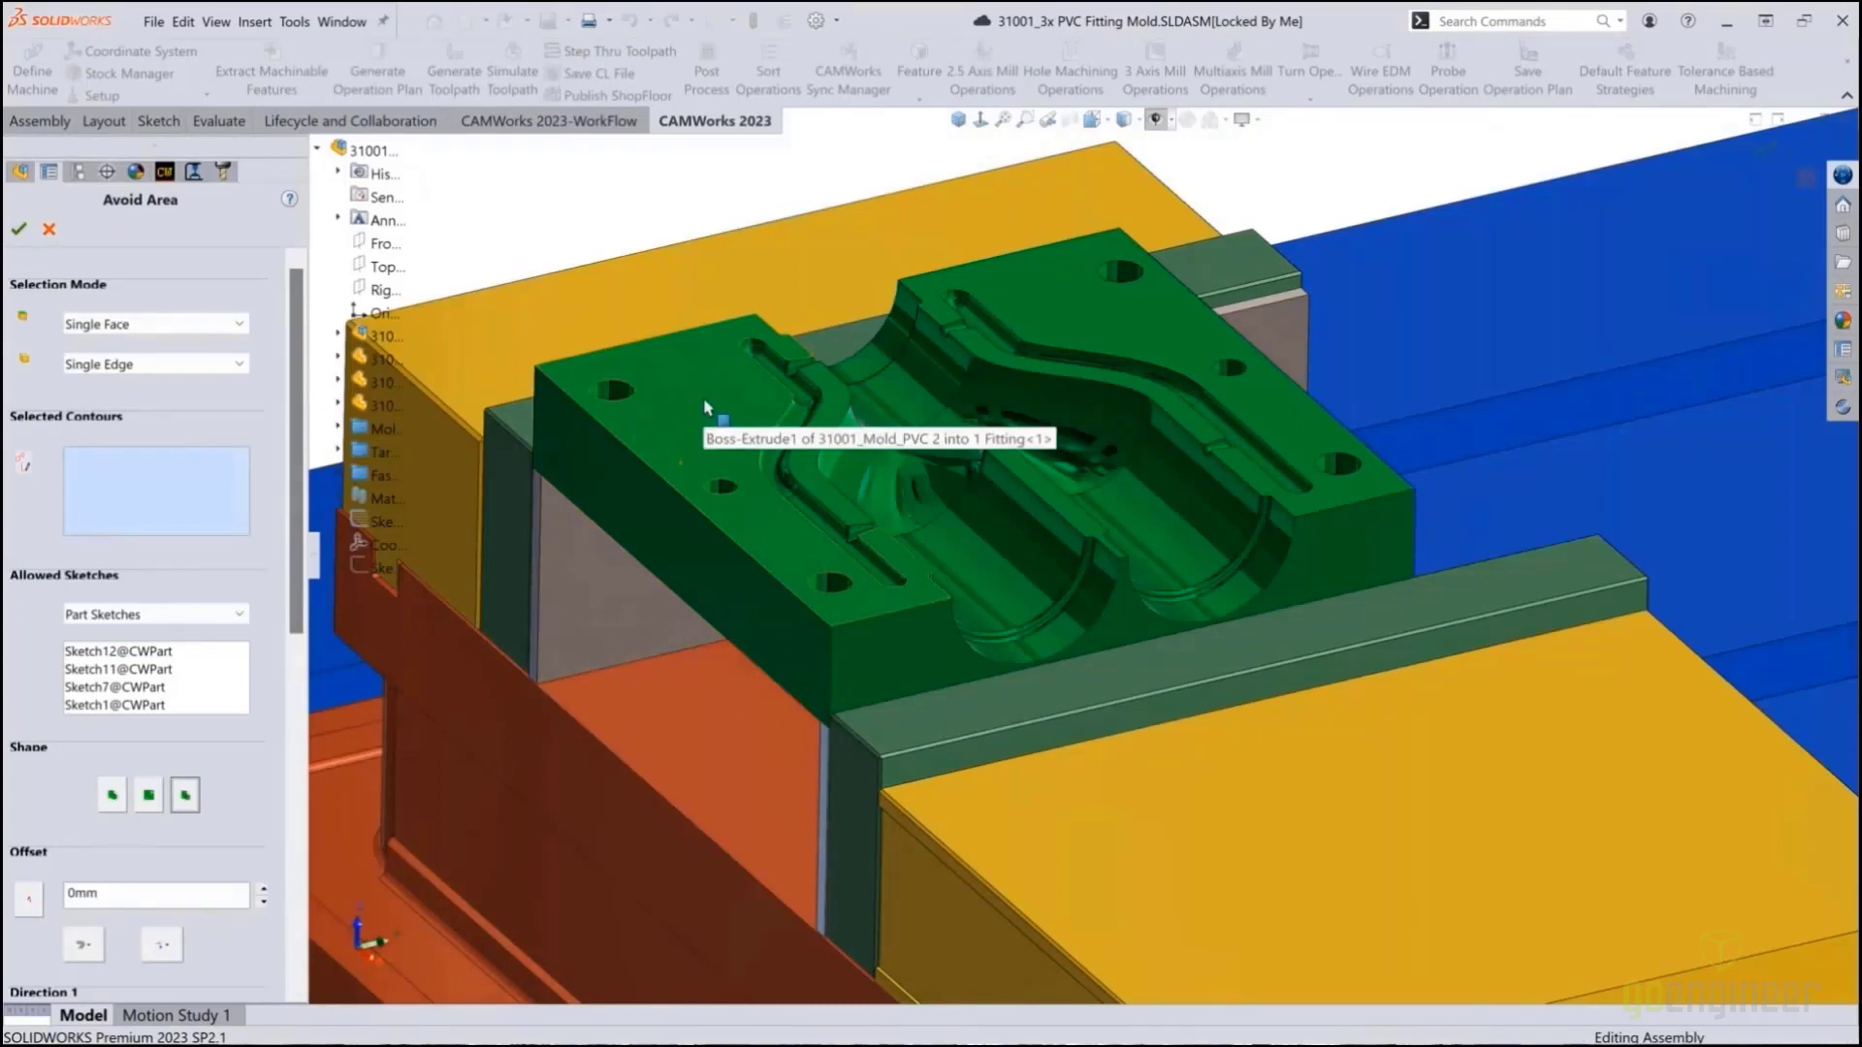
Set the mold's five flat top faces, including the strips beside the cavities, as the avoid area contours of Pattern Project1
click(822, 386)
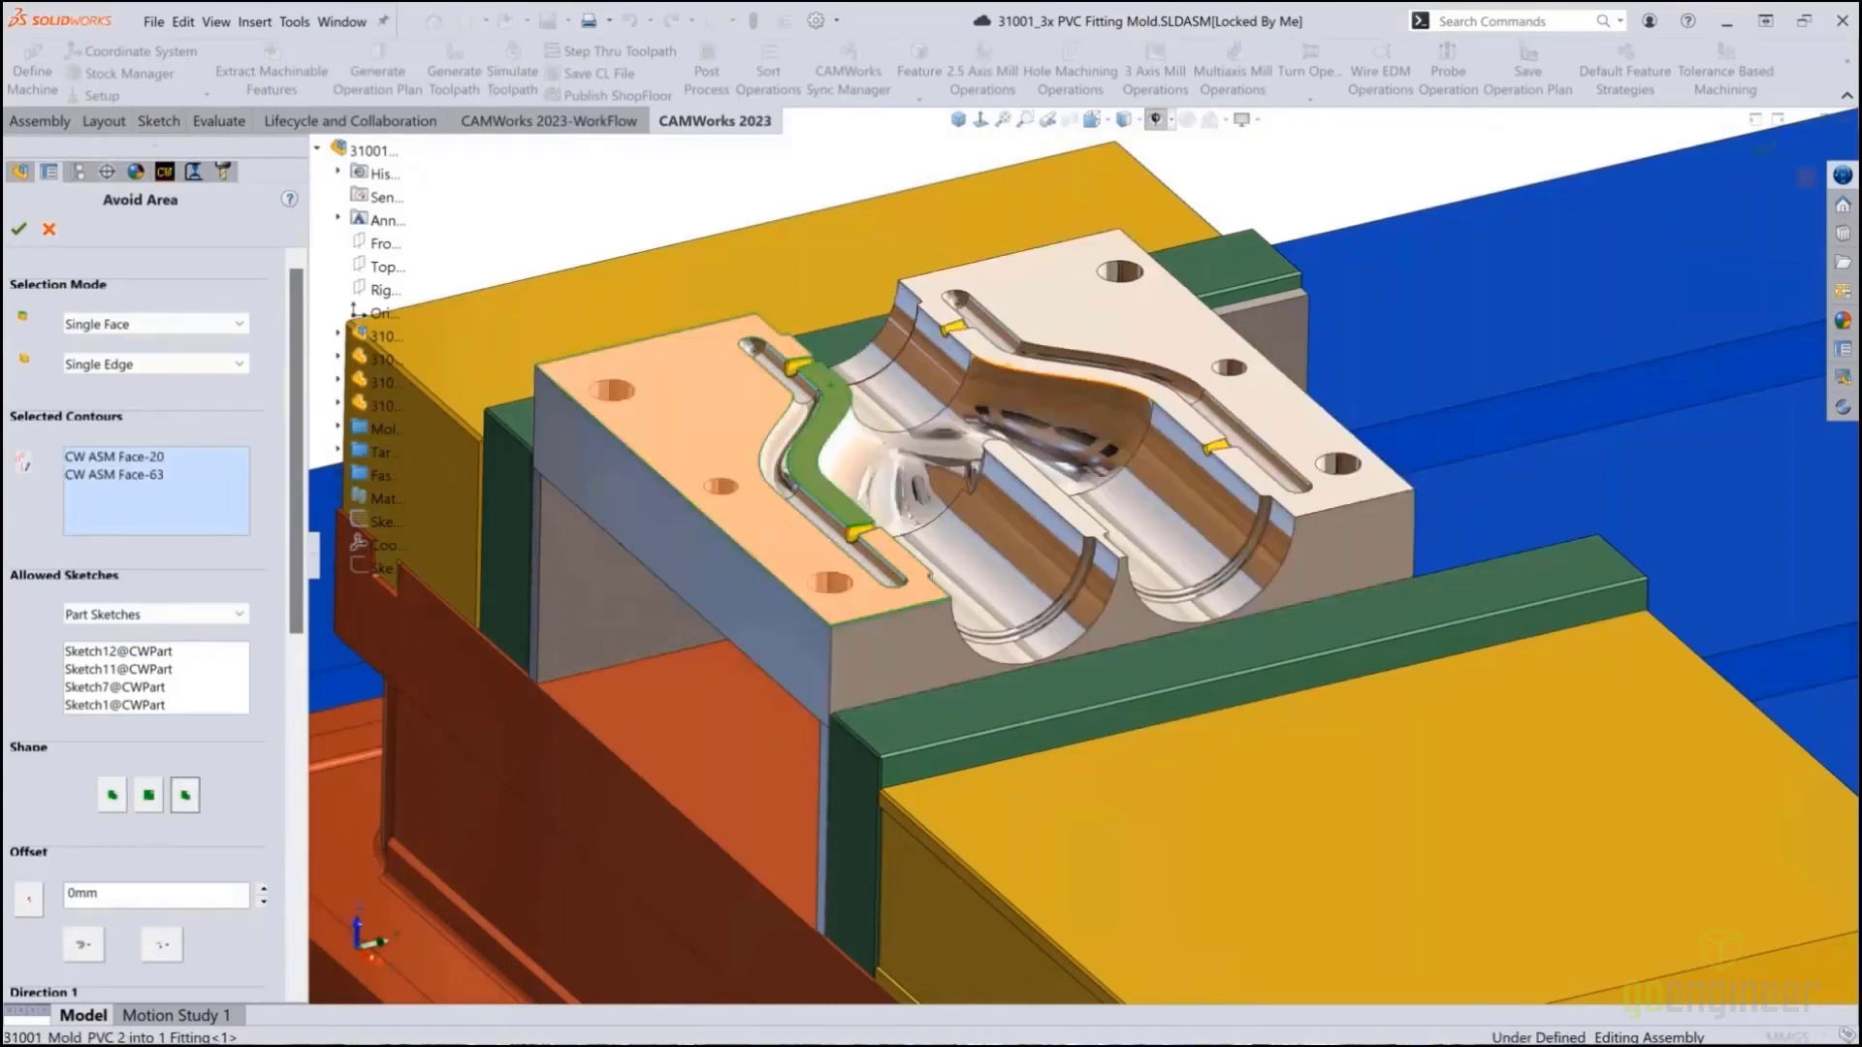
click(1014, 367)
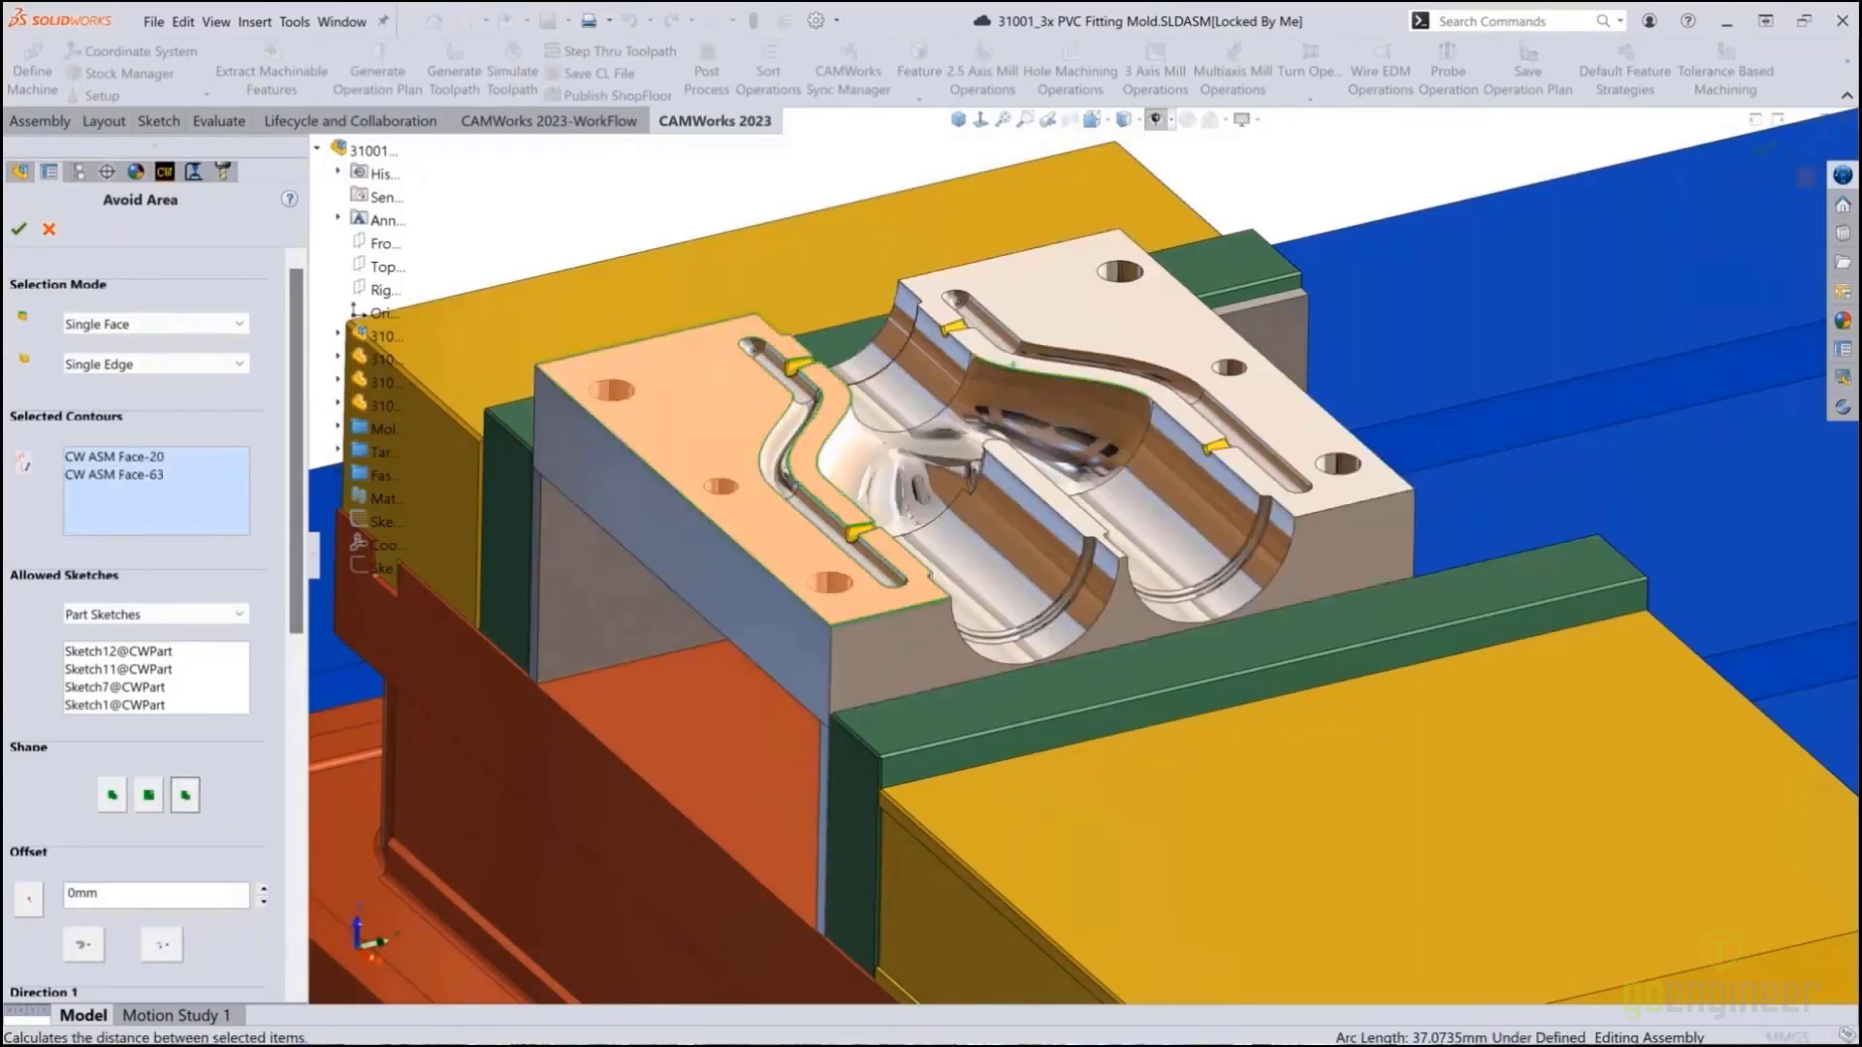
click(1052, 372)
click(1052, 372)
click(984, 346)
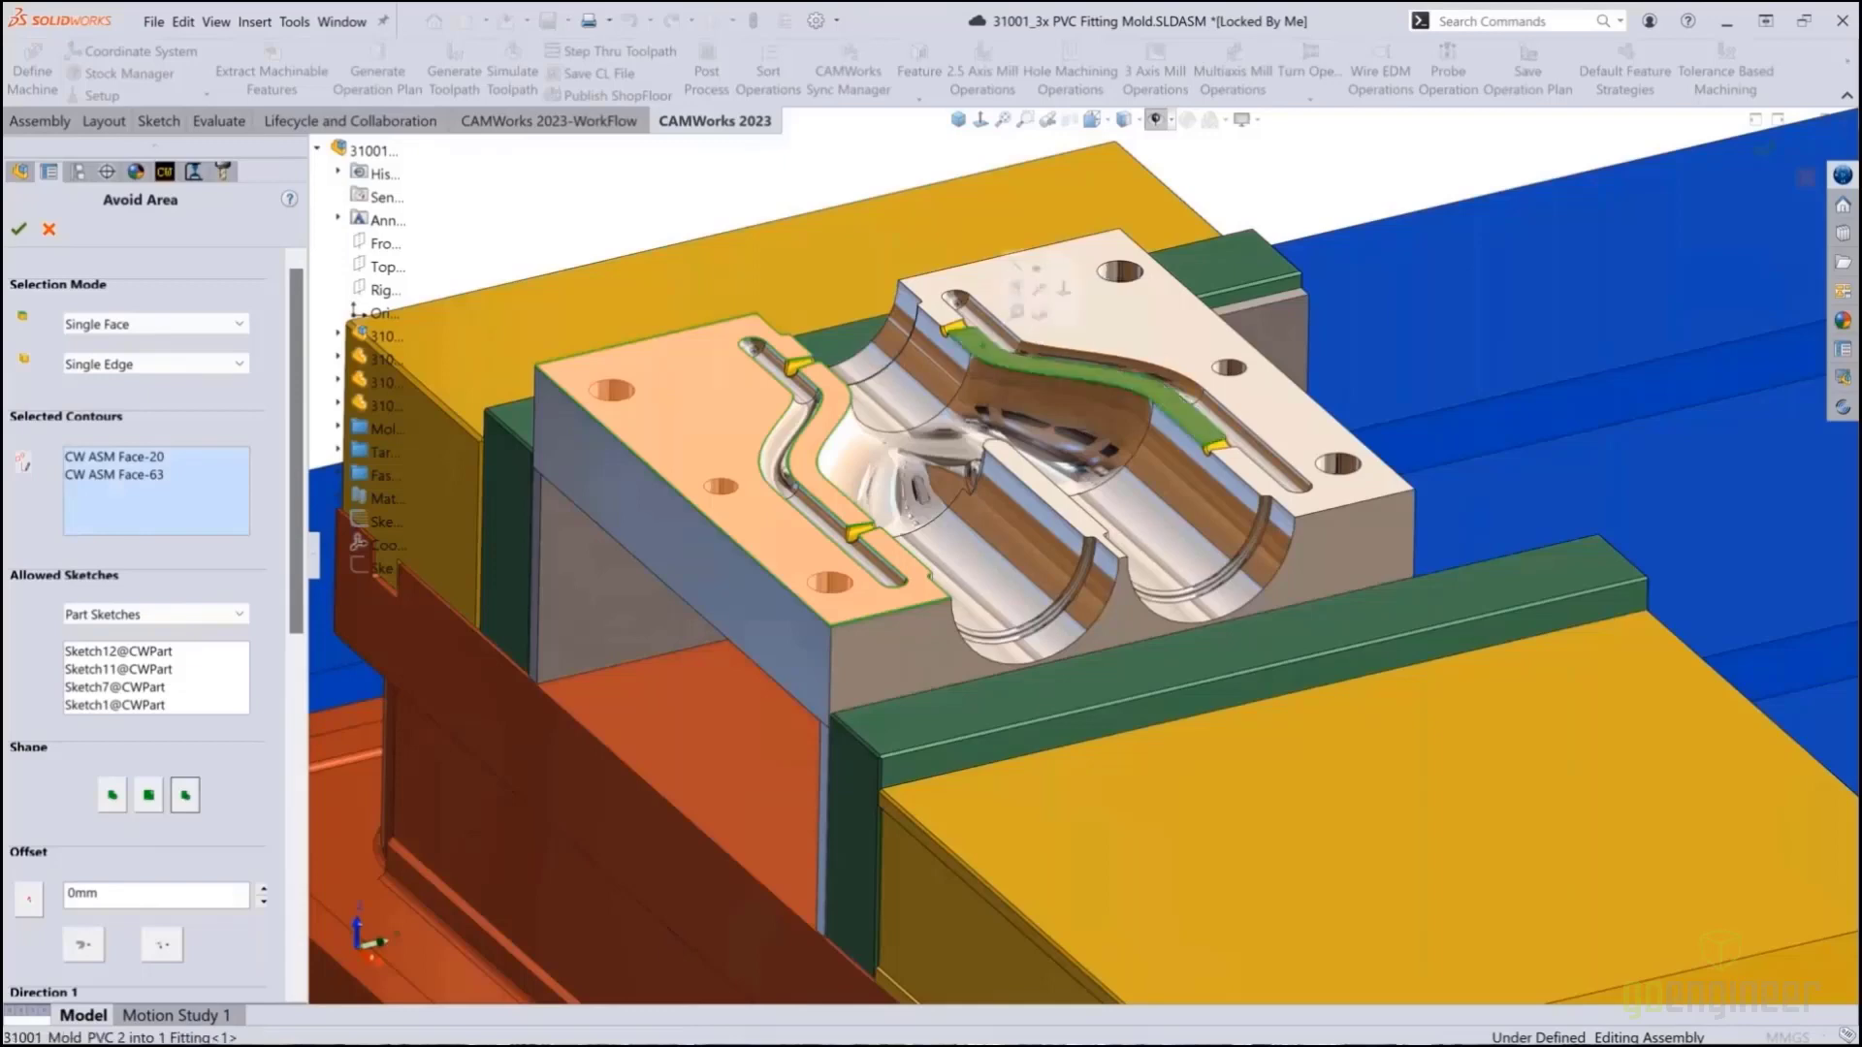
click(1167, 322)
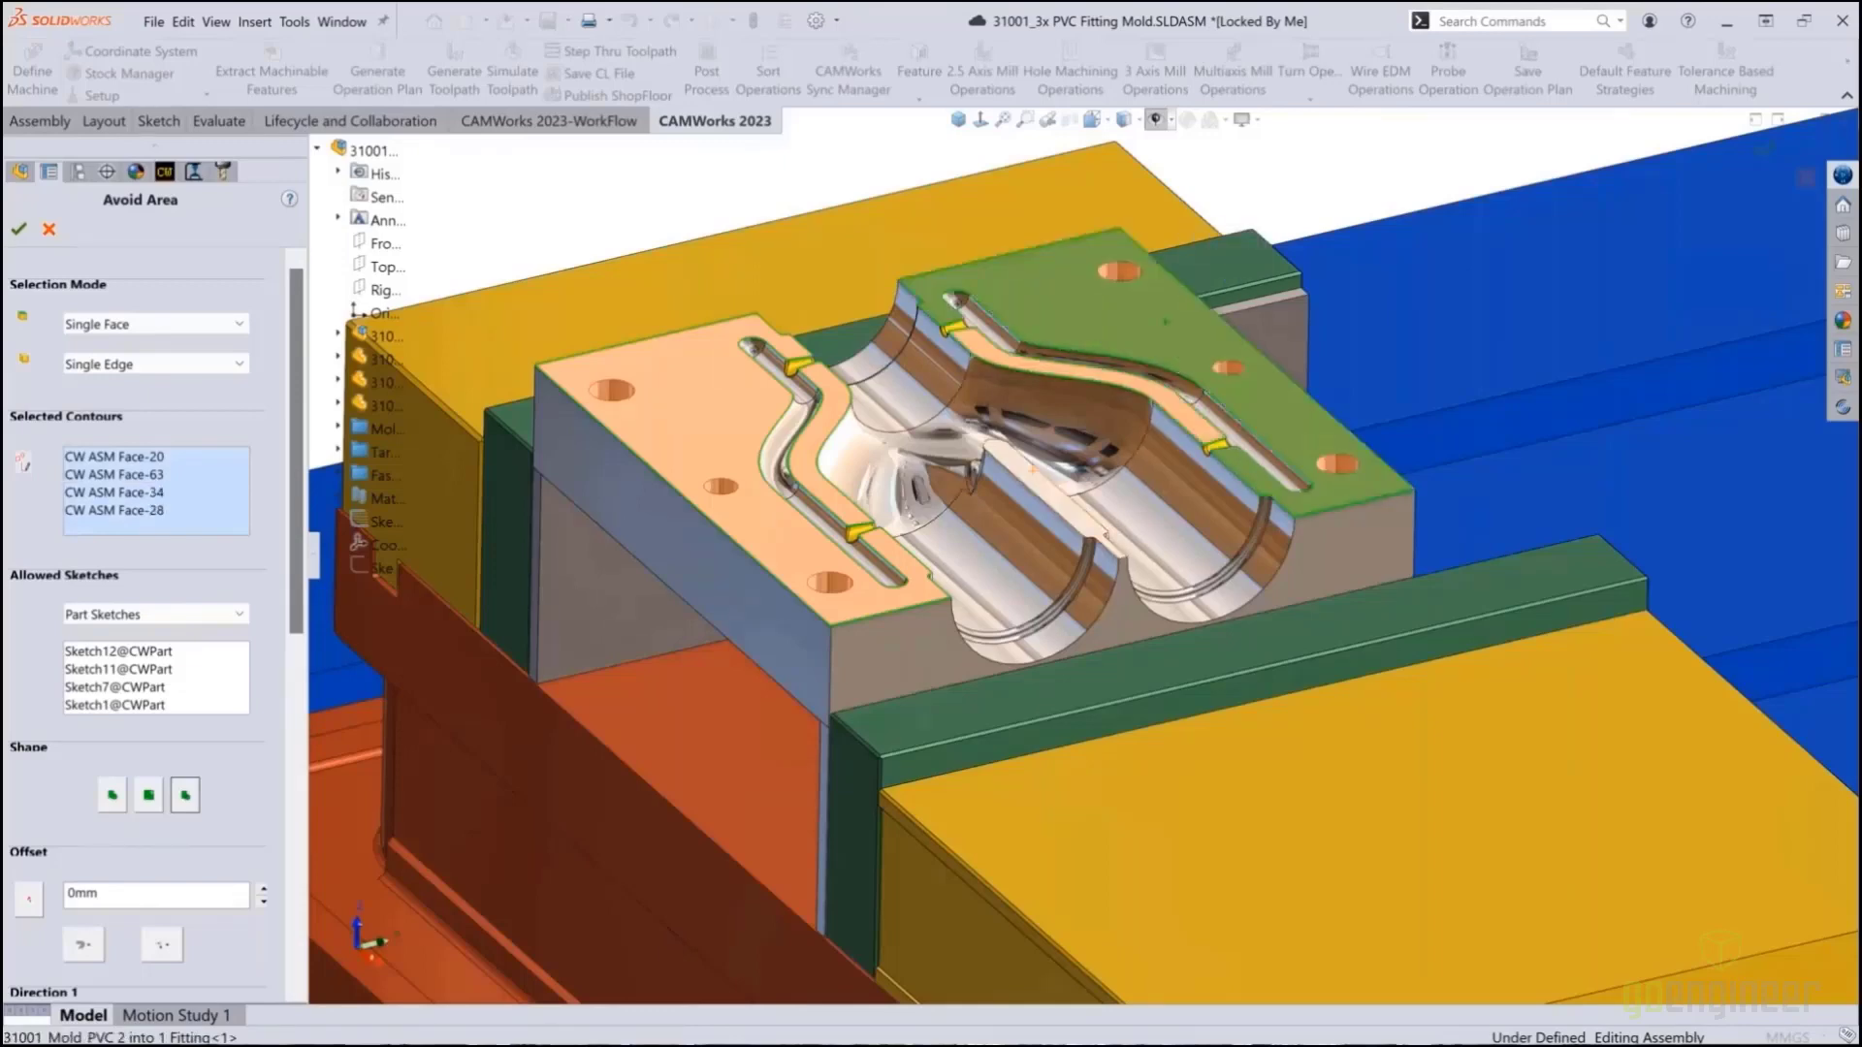
click(1047, 453)
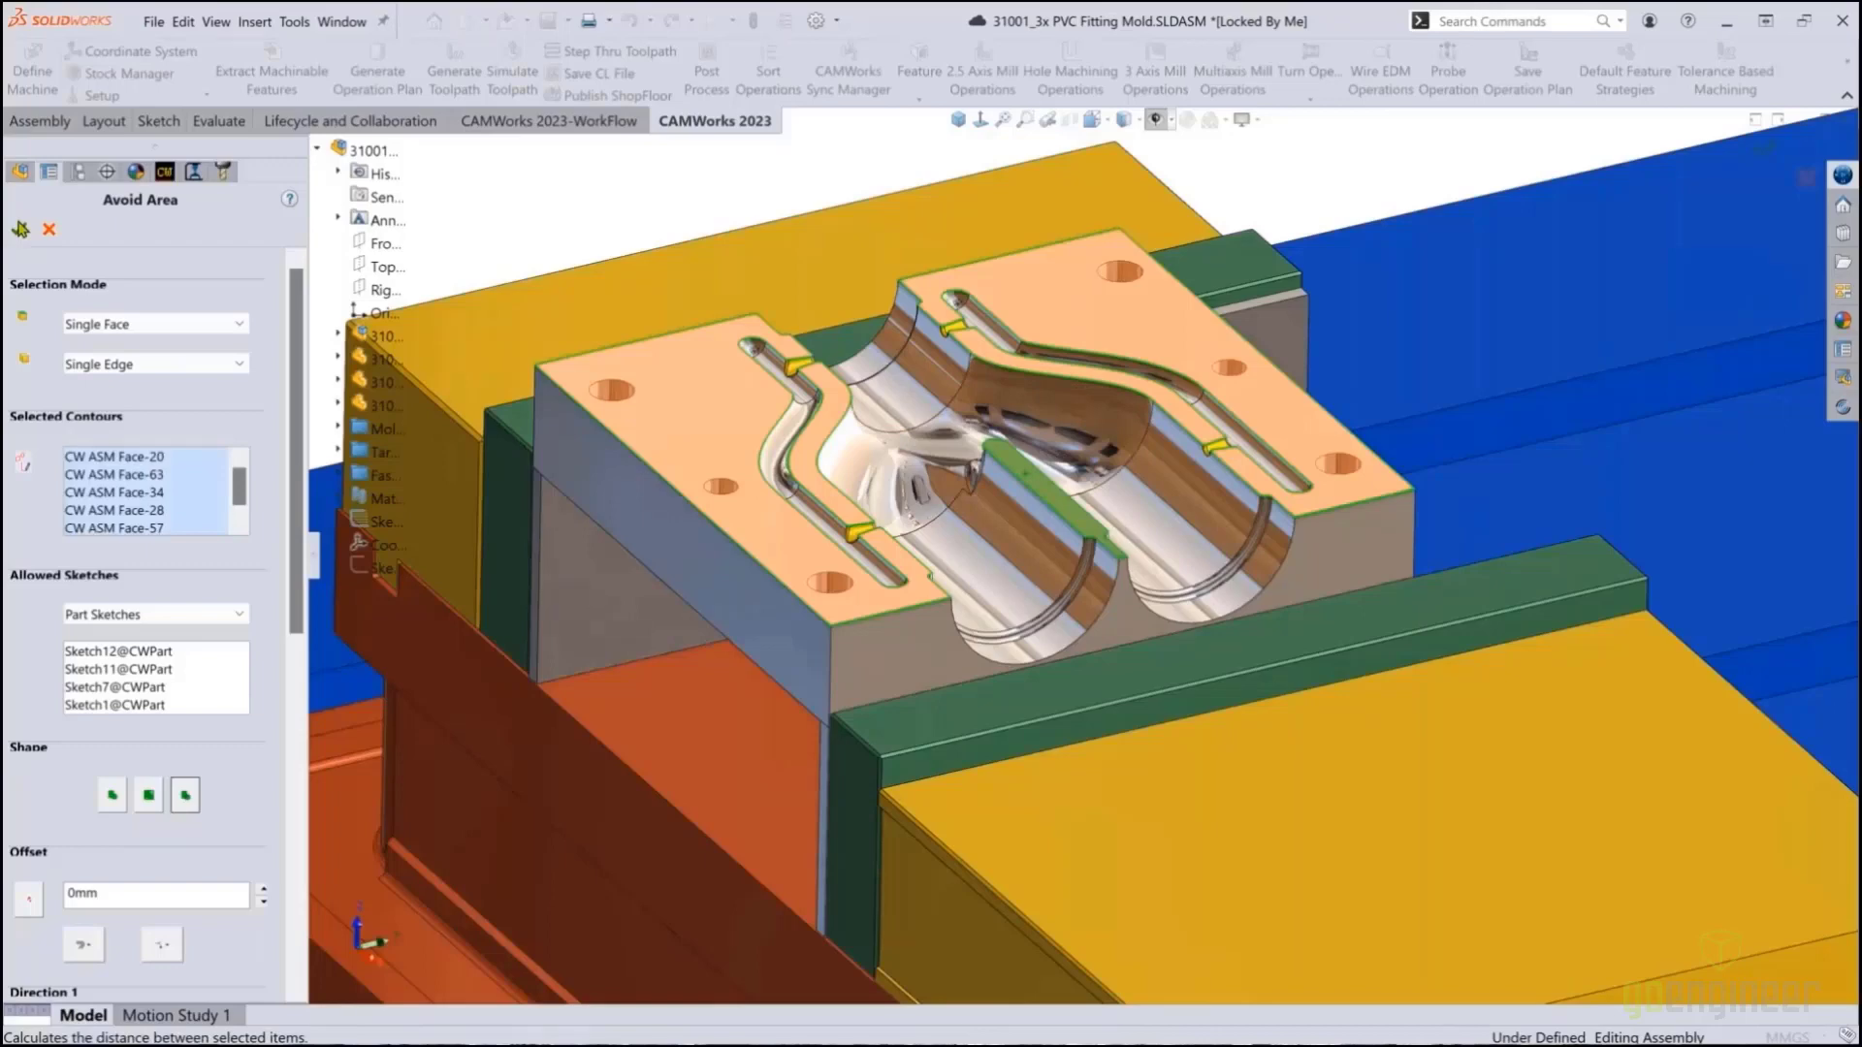
click(19, 229)
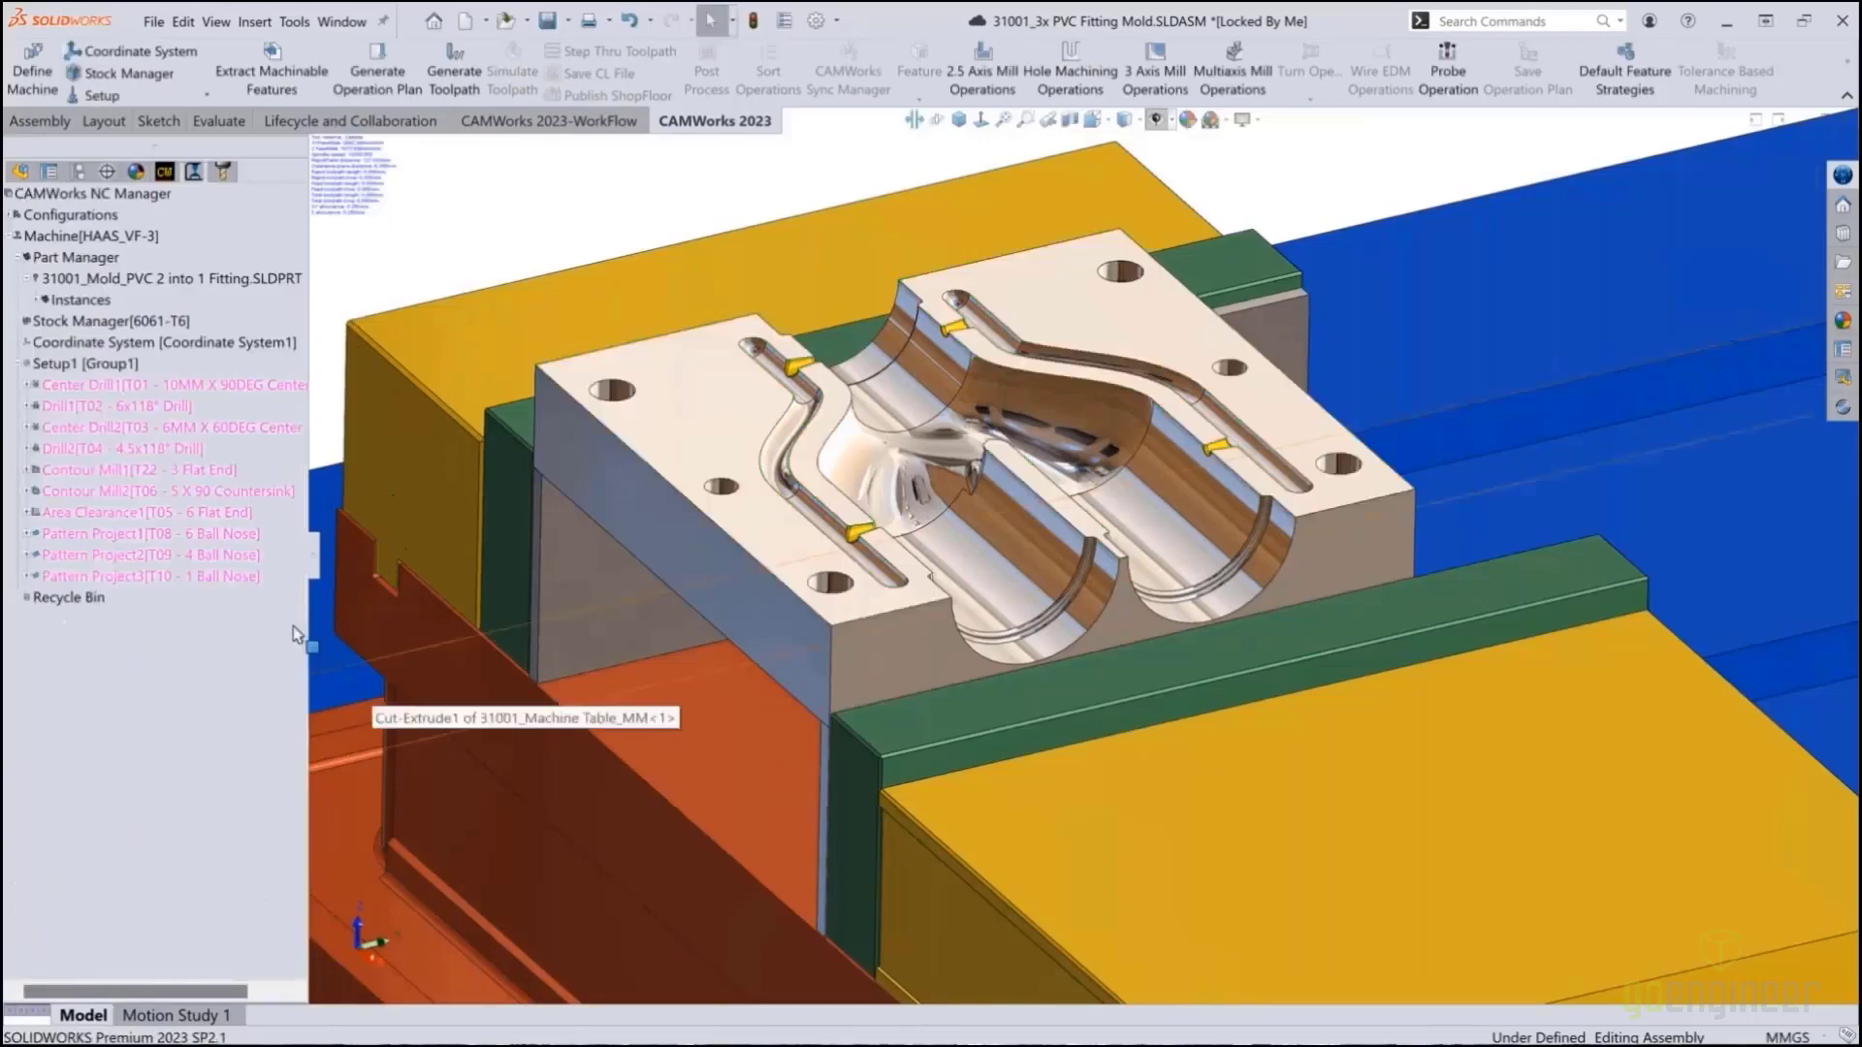
Copy the avoid area of Pattern Project1 to the 4 mm ball nose Pattern Project2 operation and check its faces
click(28, 534)
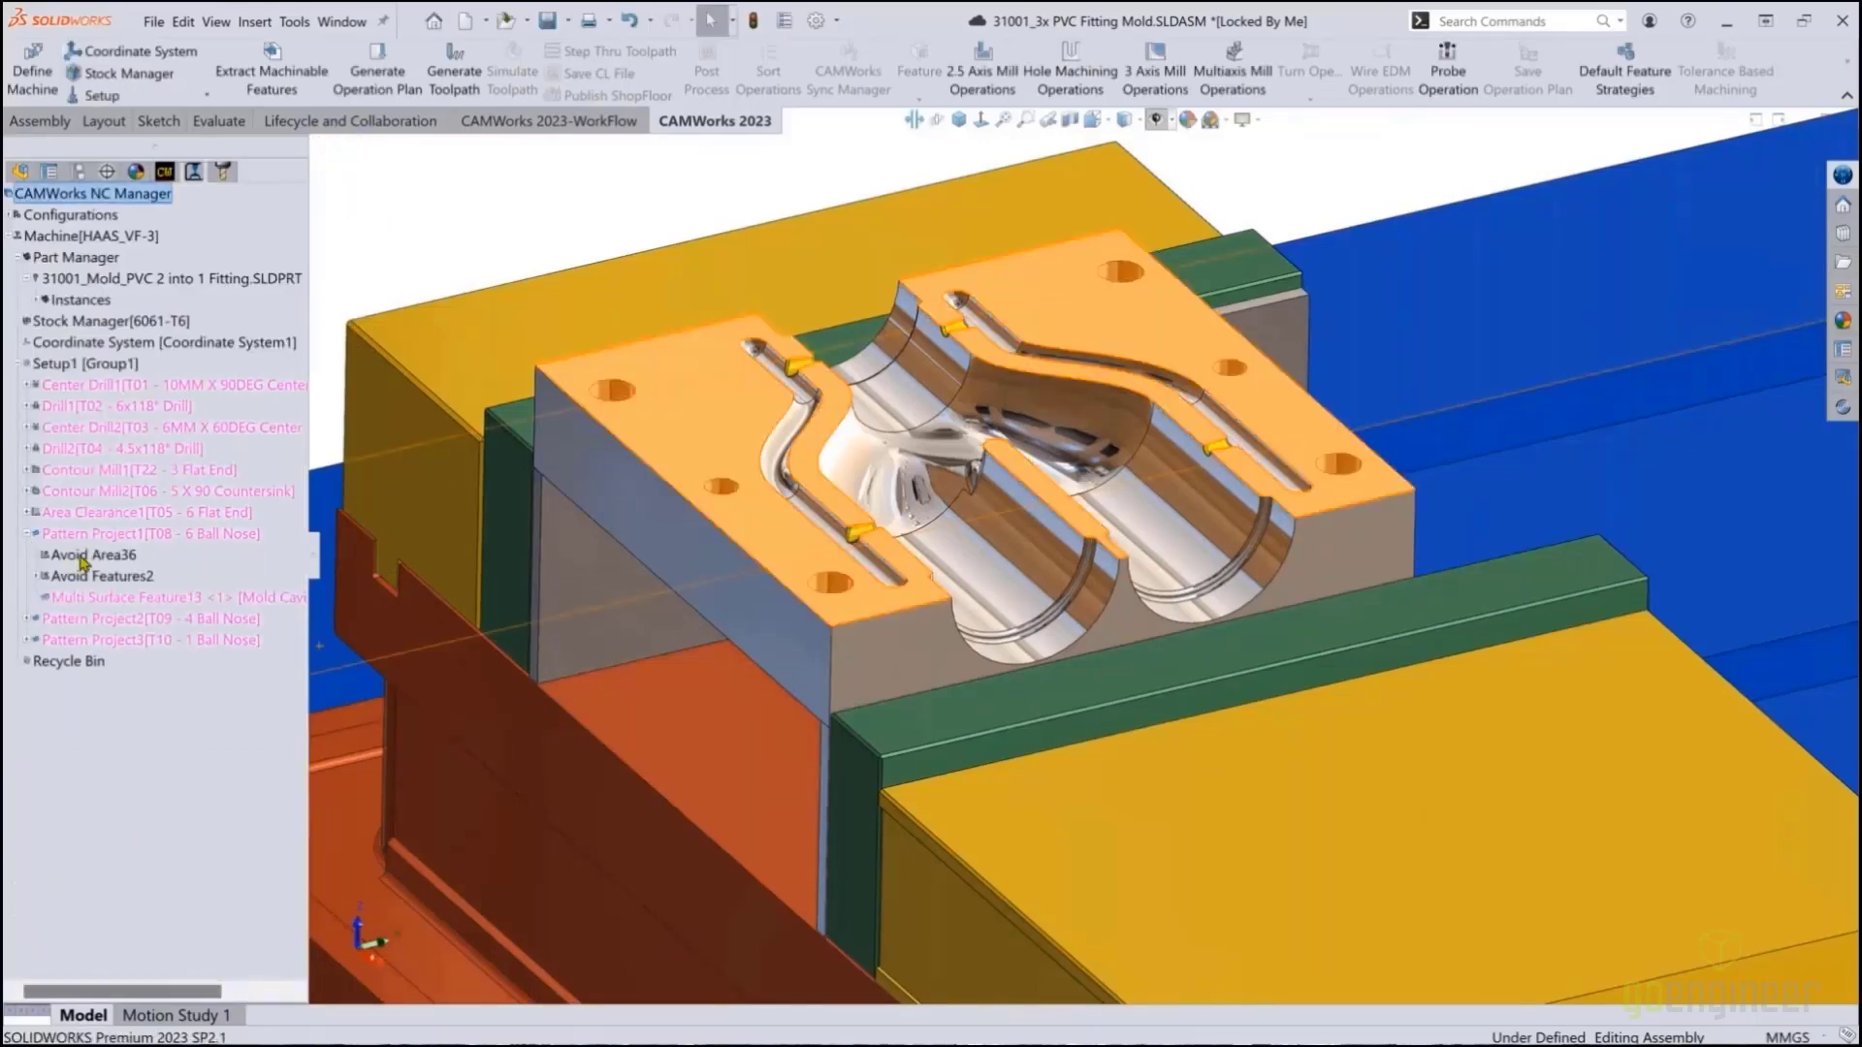
click(105, 618)
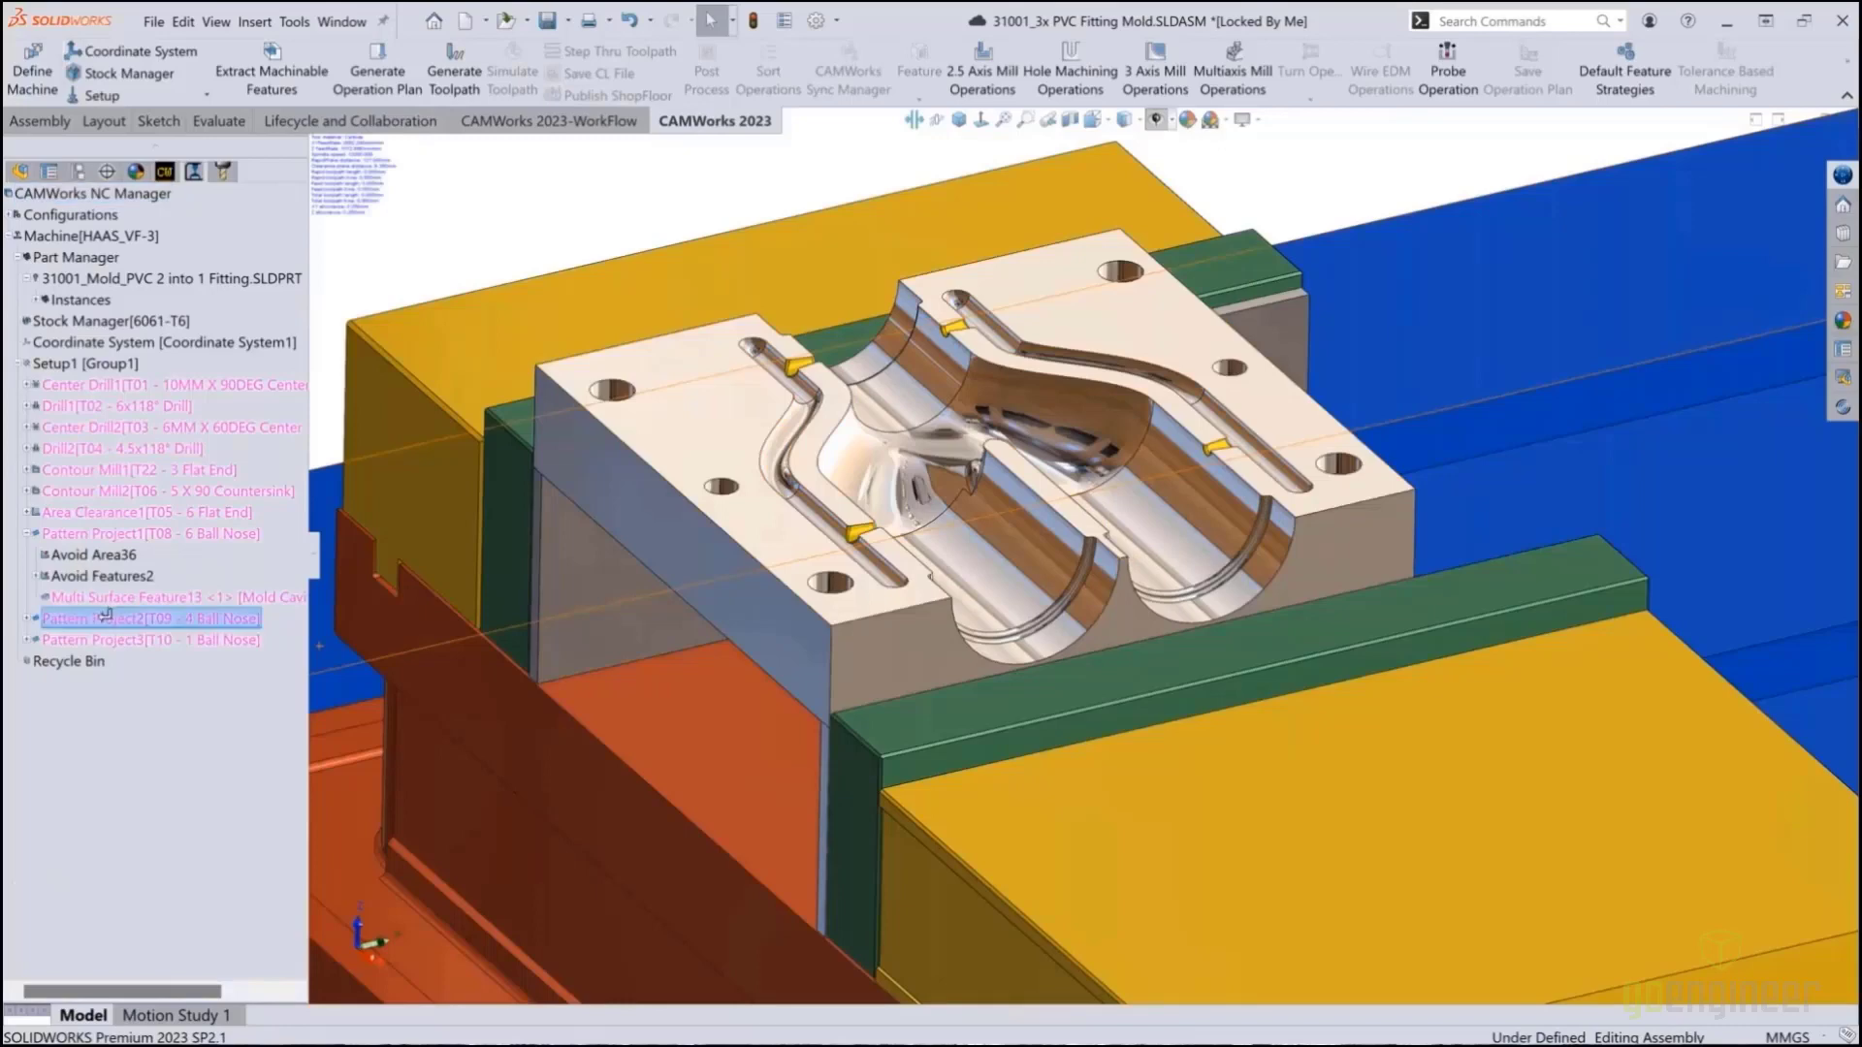
click(30, 620)
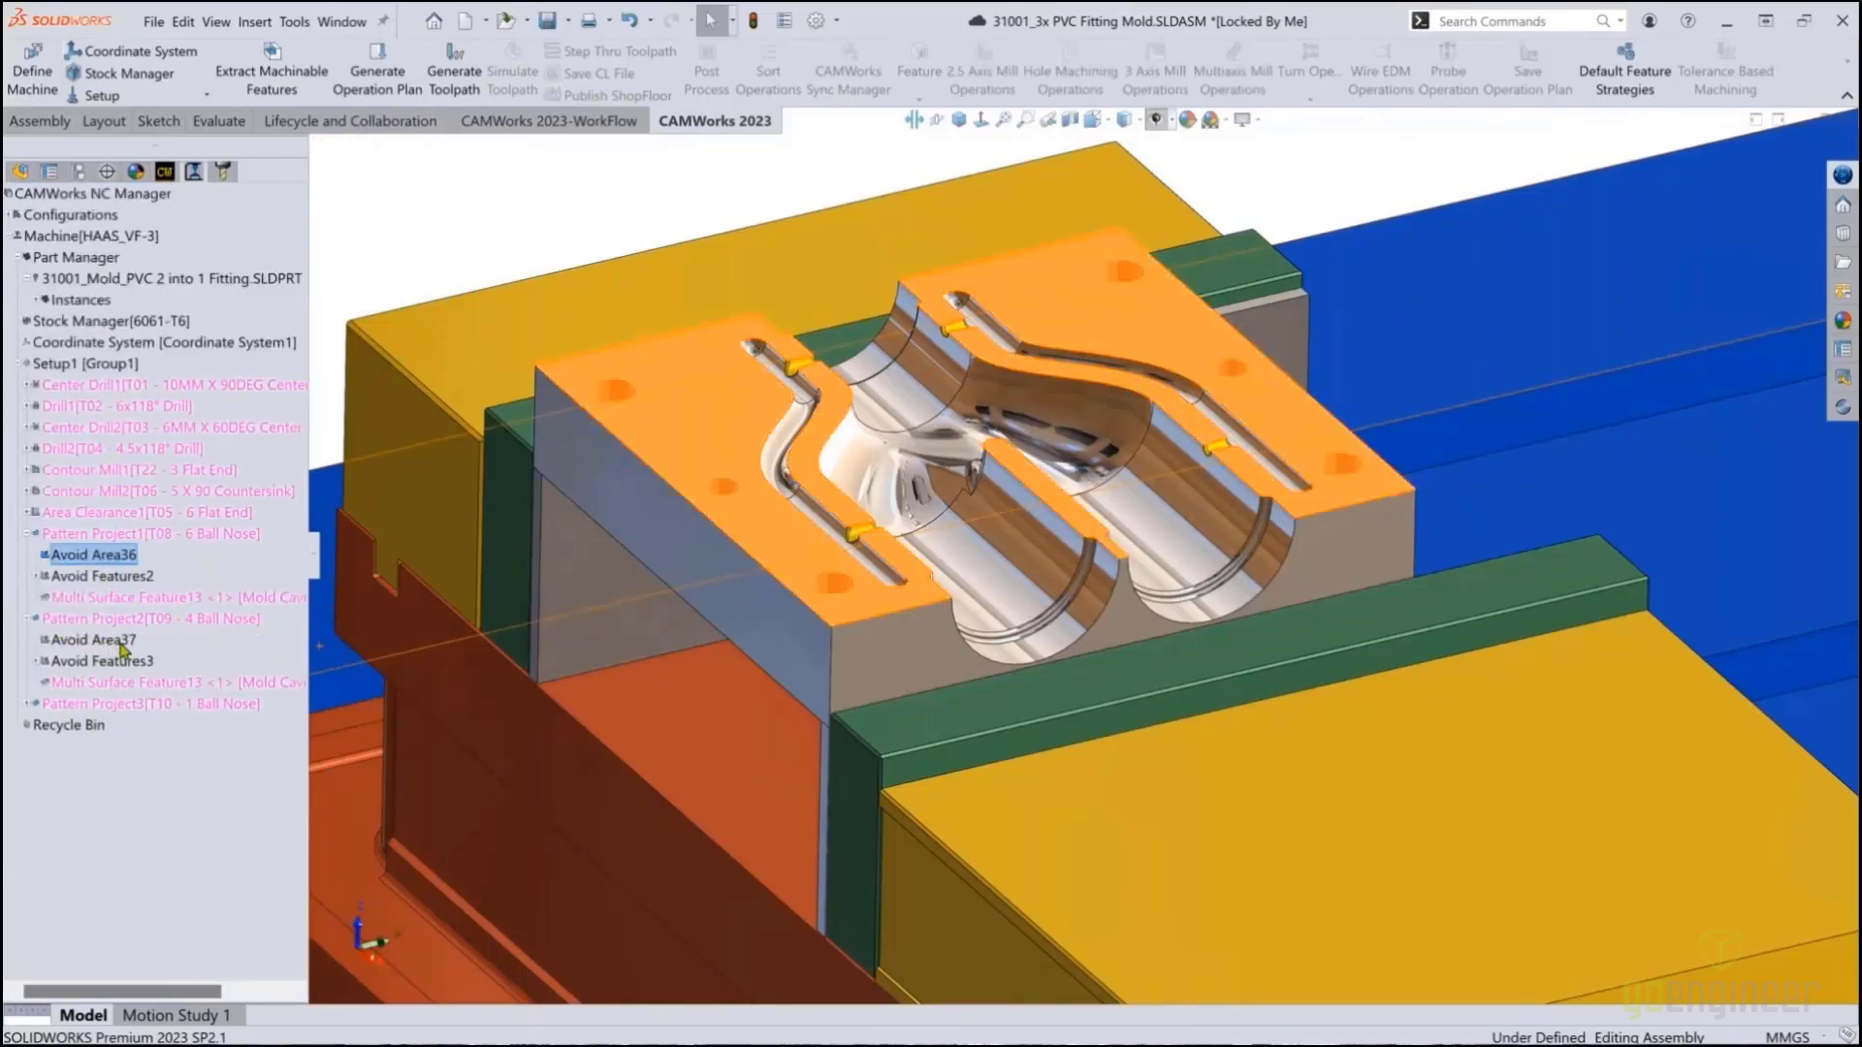
click(97, 640)
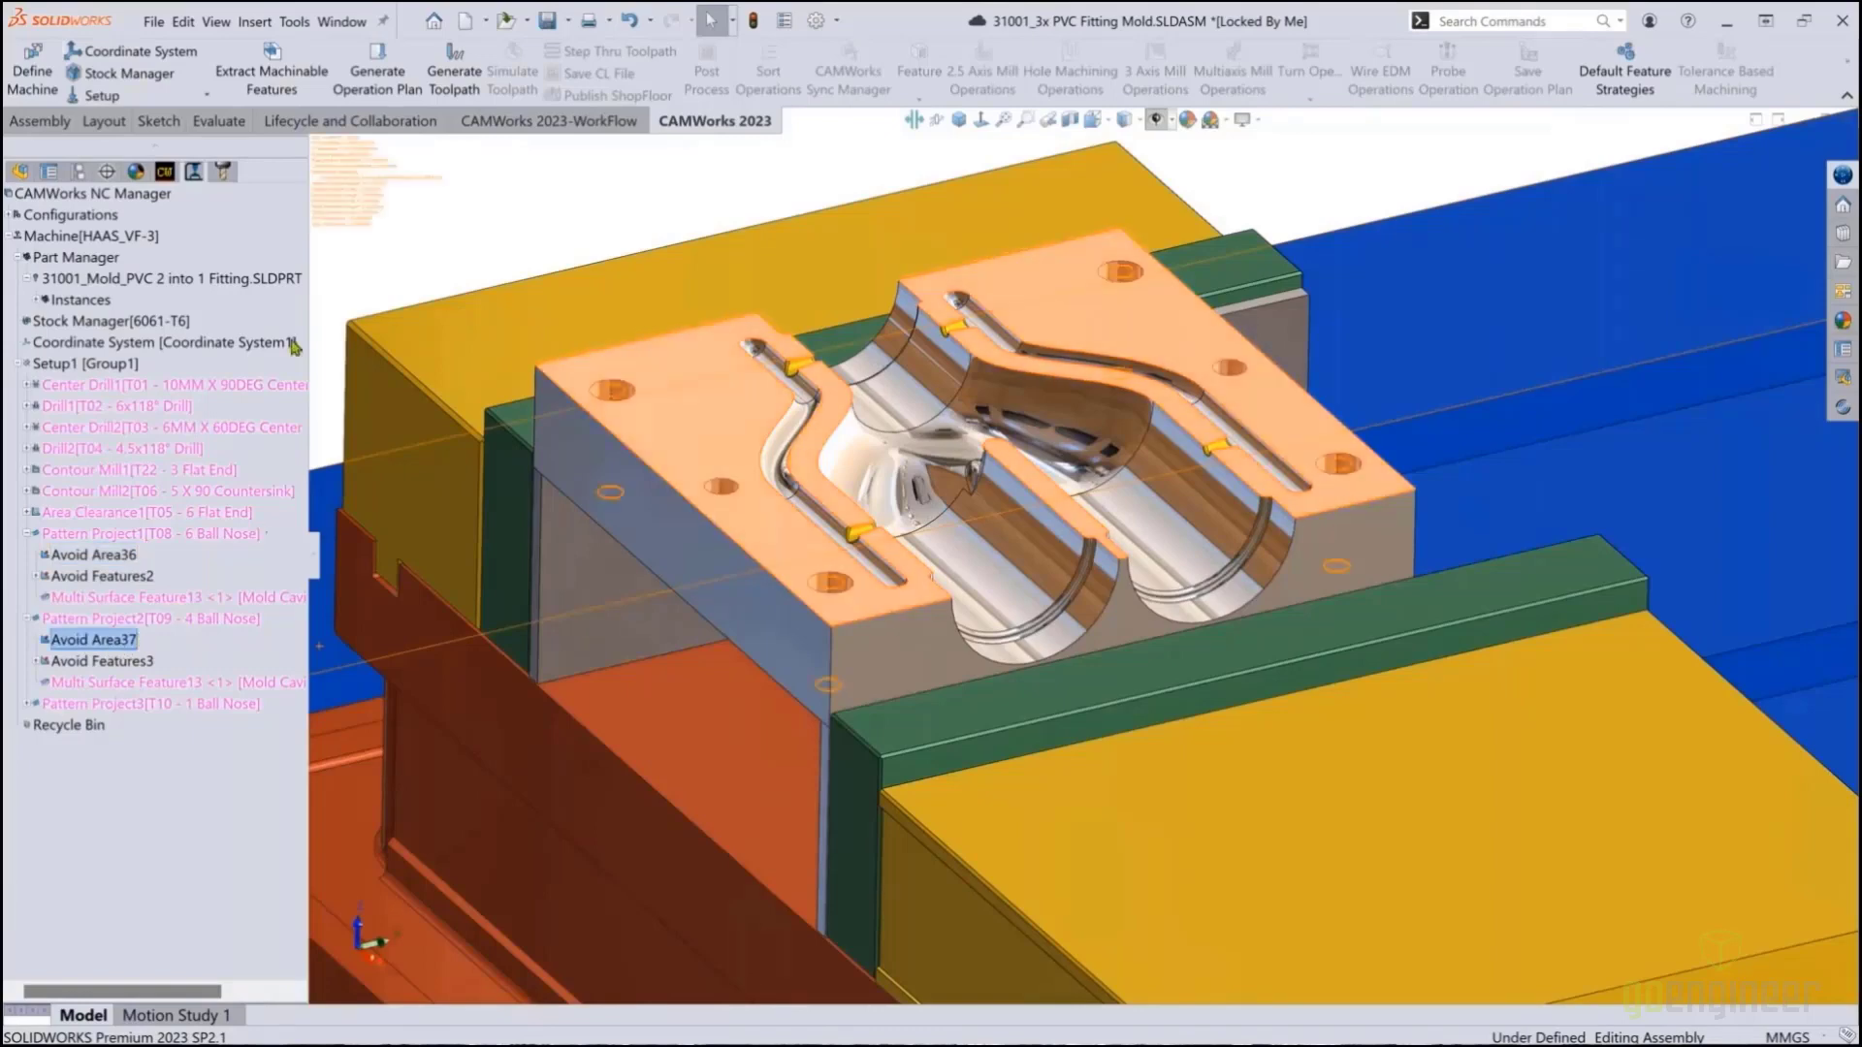
Generate the toolpaths for all operations in Setup1
click(85, 363)
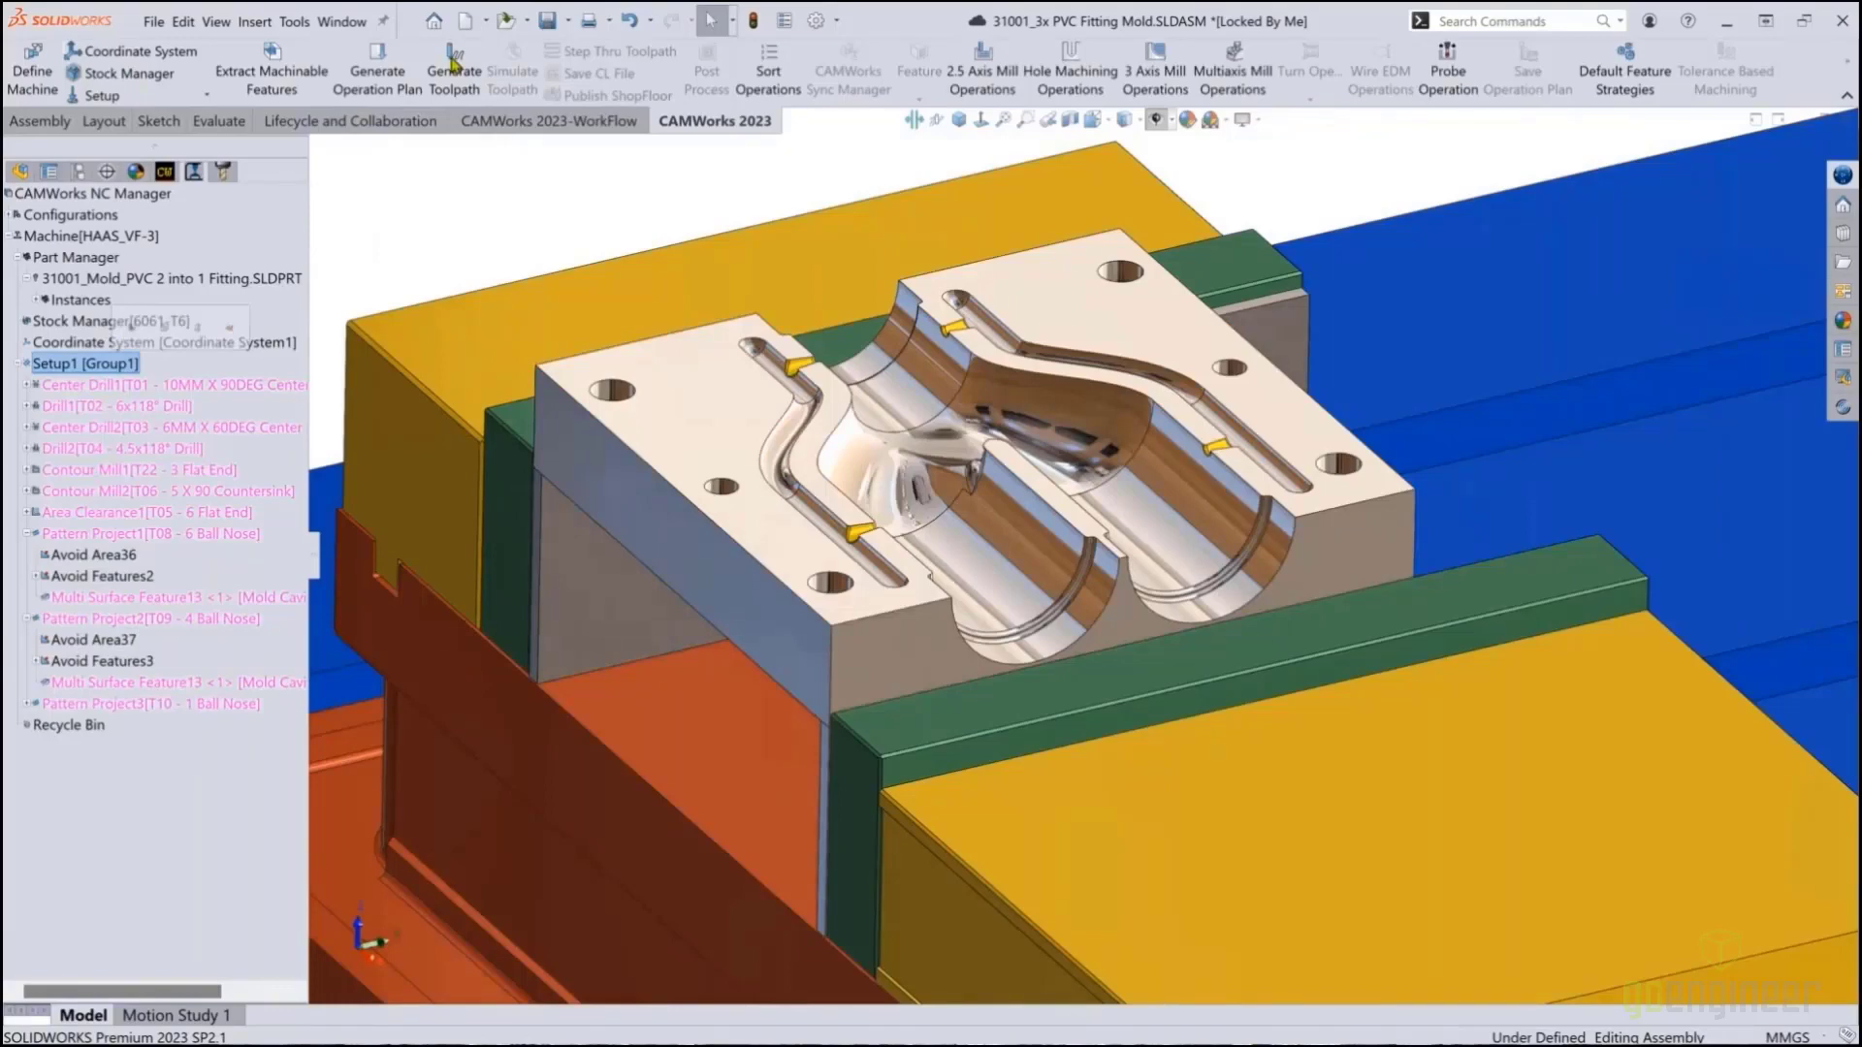
click(454, 64)
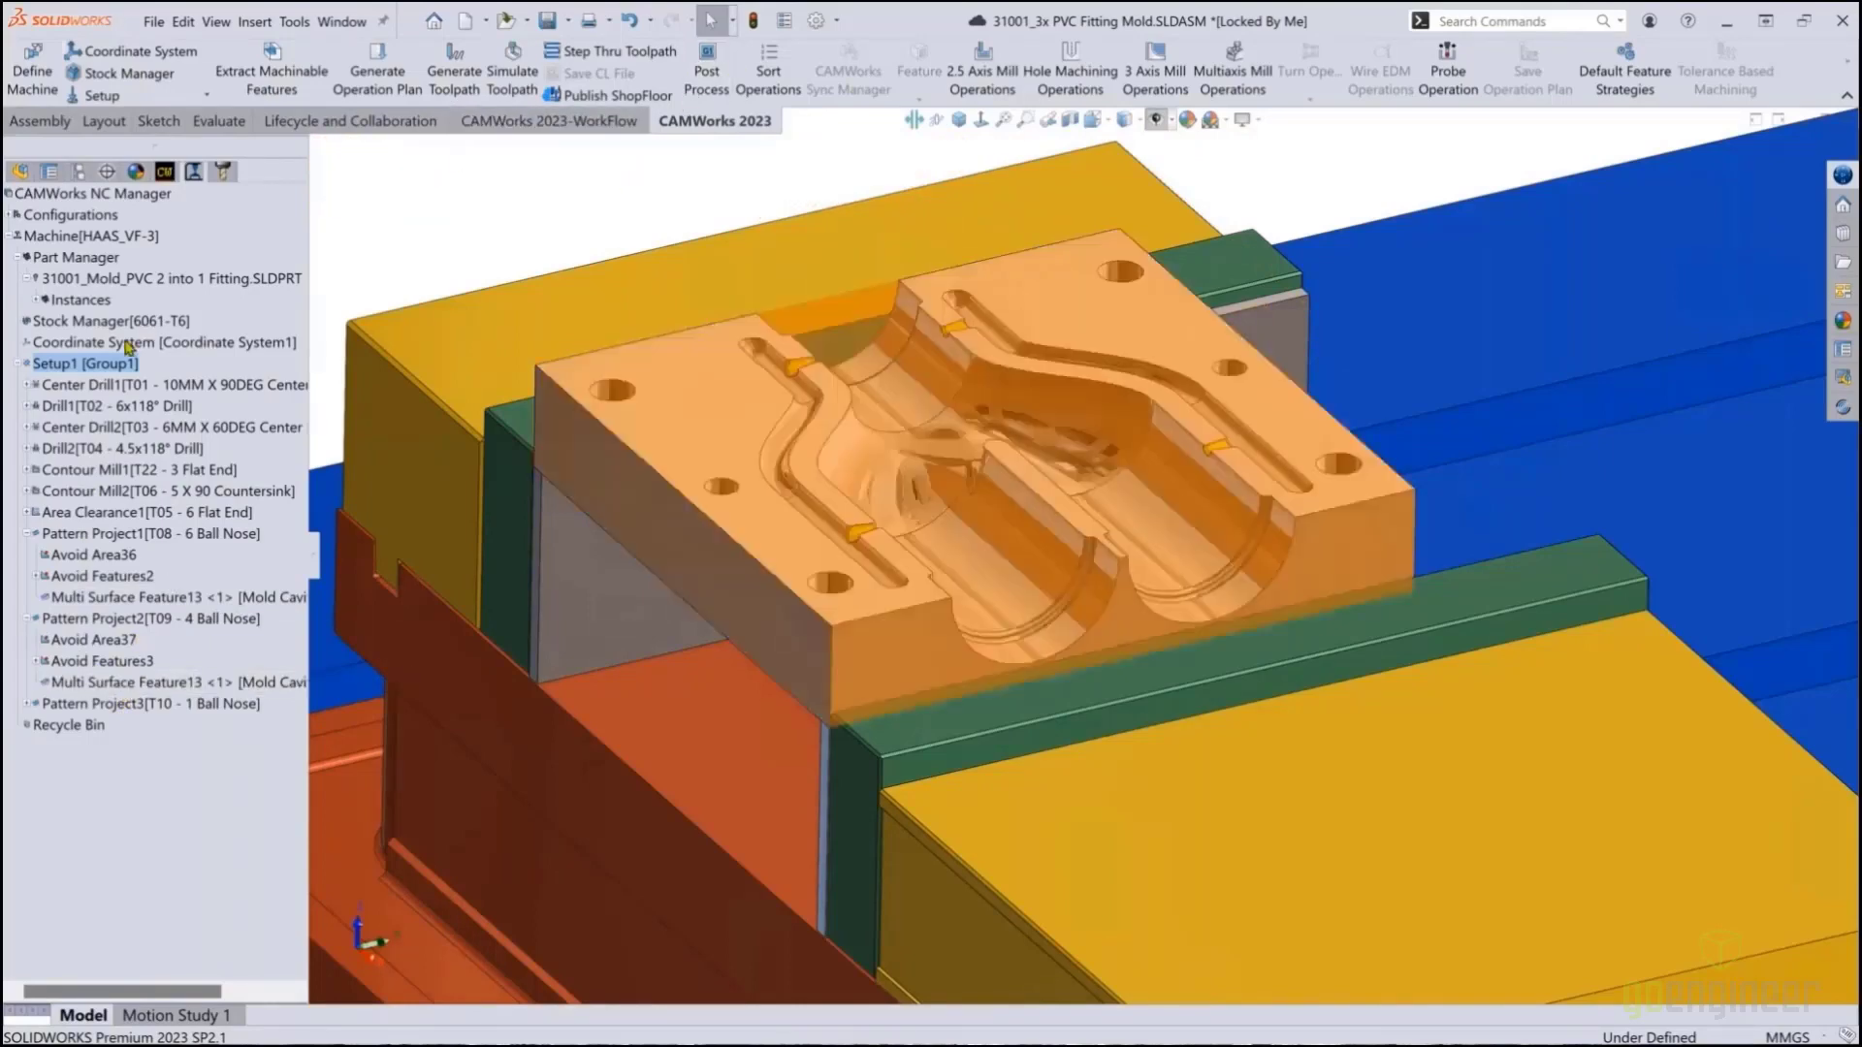
Simulate the Setup1 toolpaths in Turbo mode through Pattern Project3 and compare the machined stock with the design part
click(97, 364)
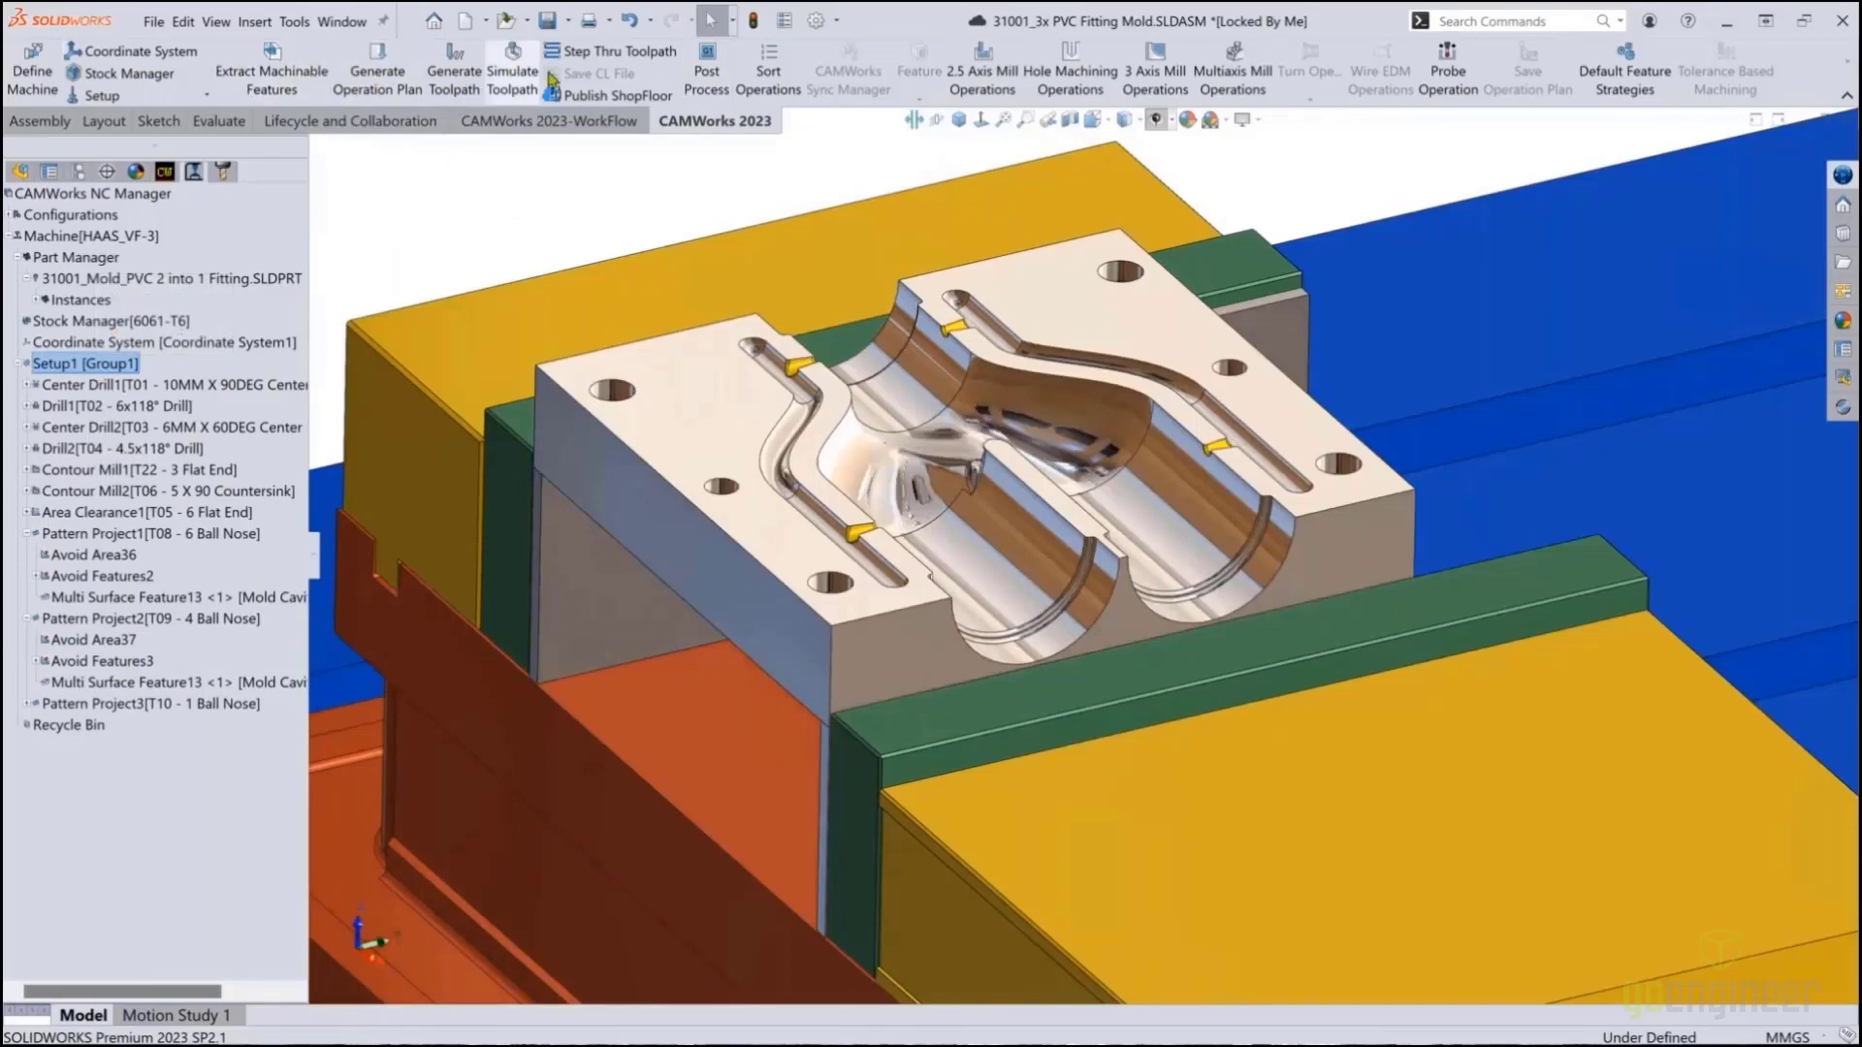
click(513, 79)
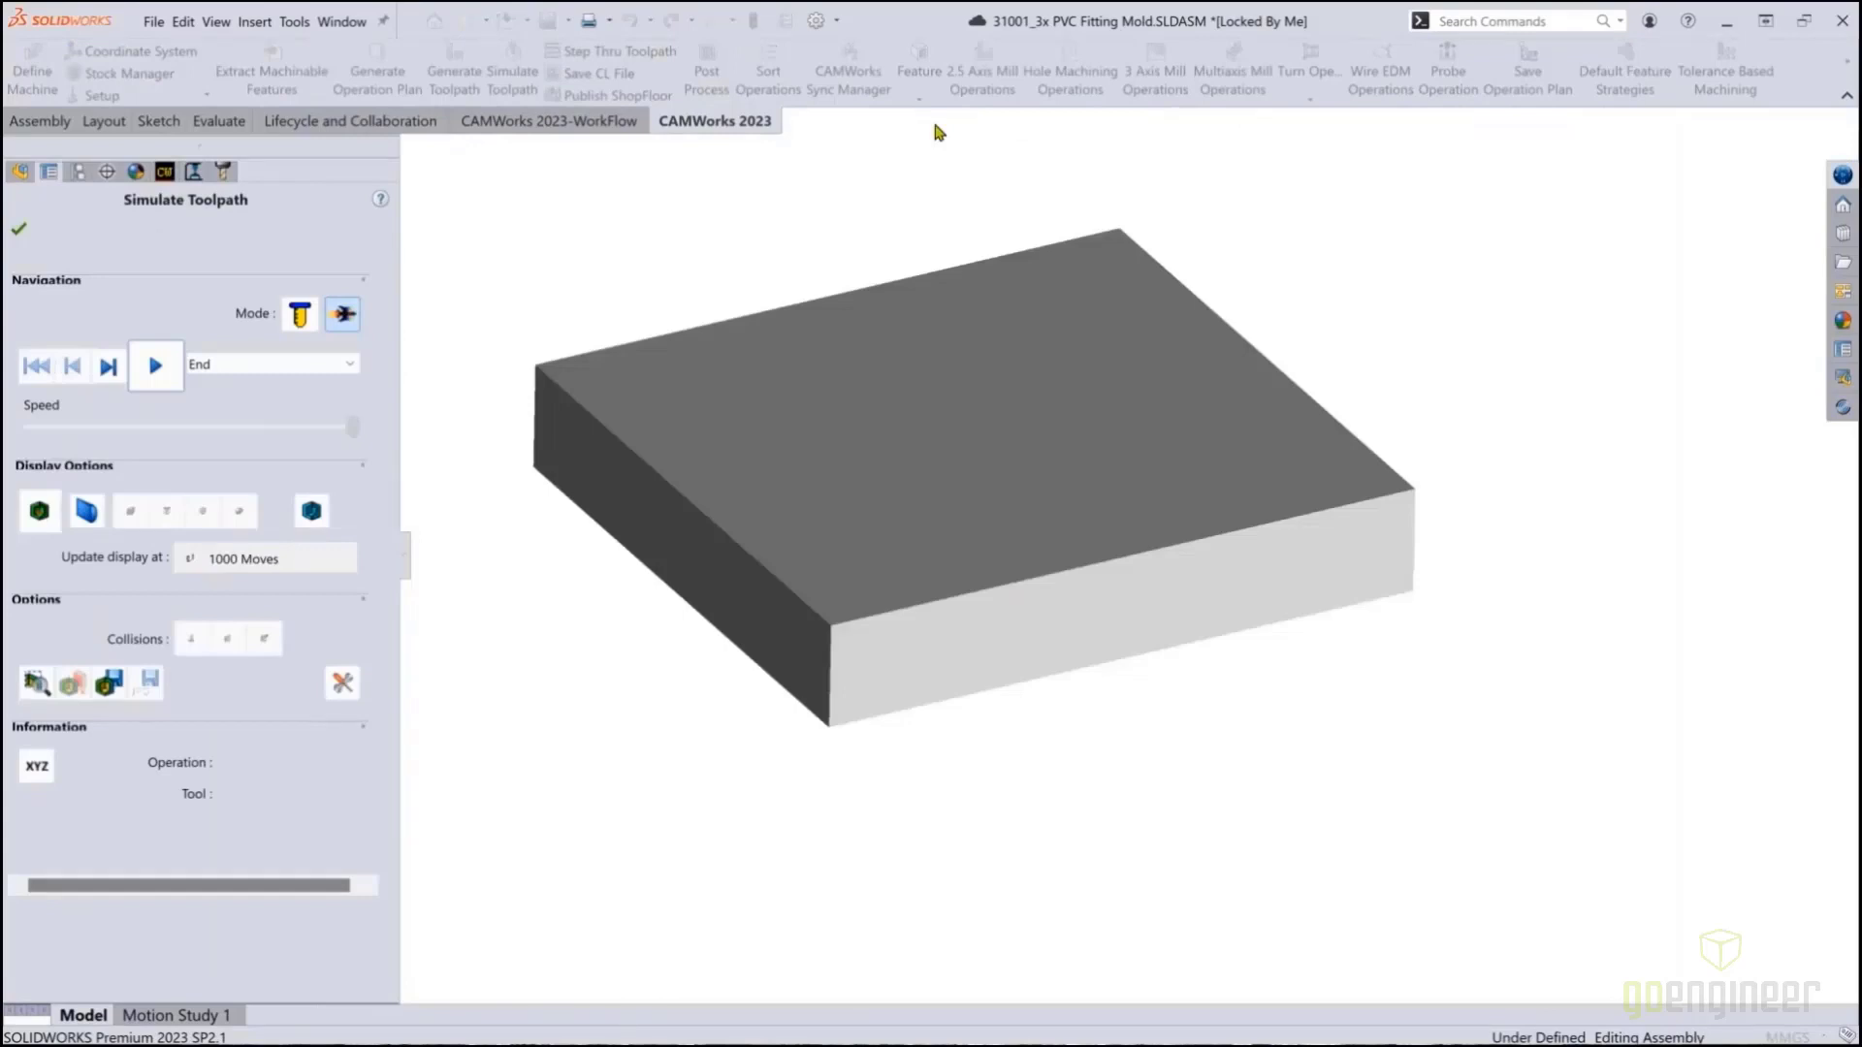
click(267, 559)
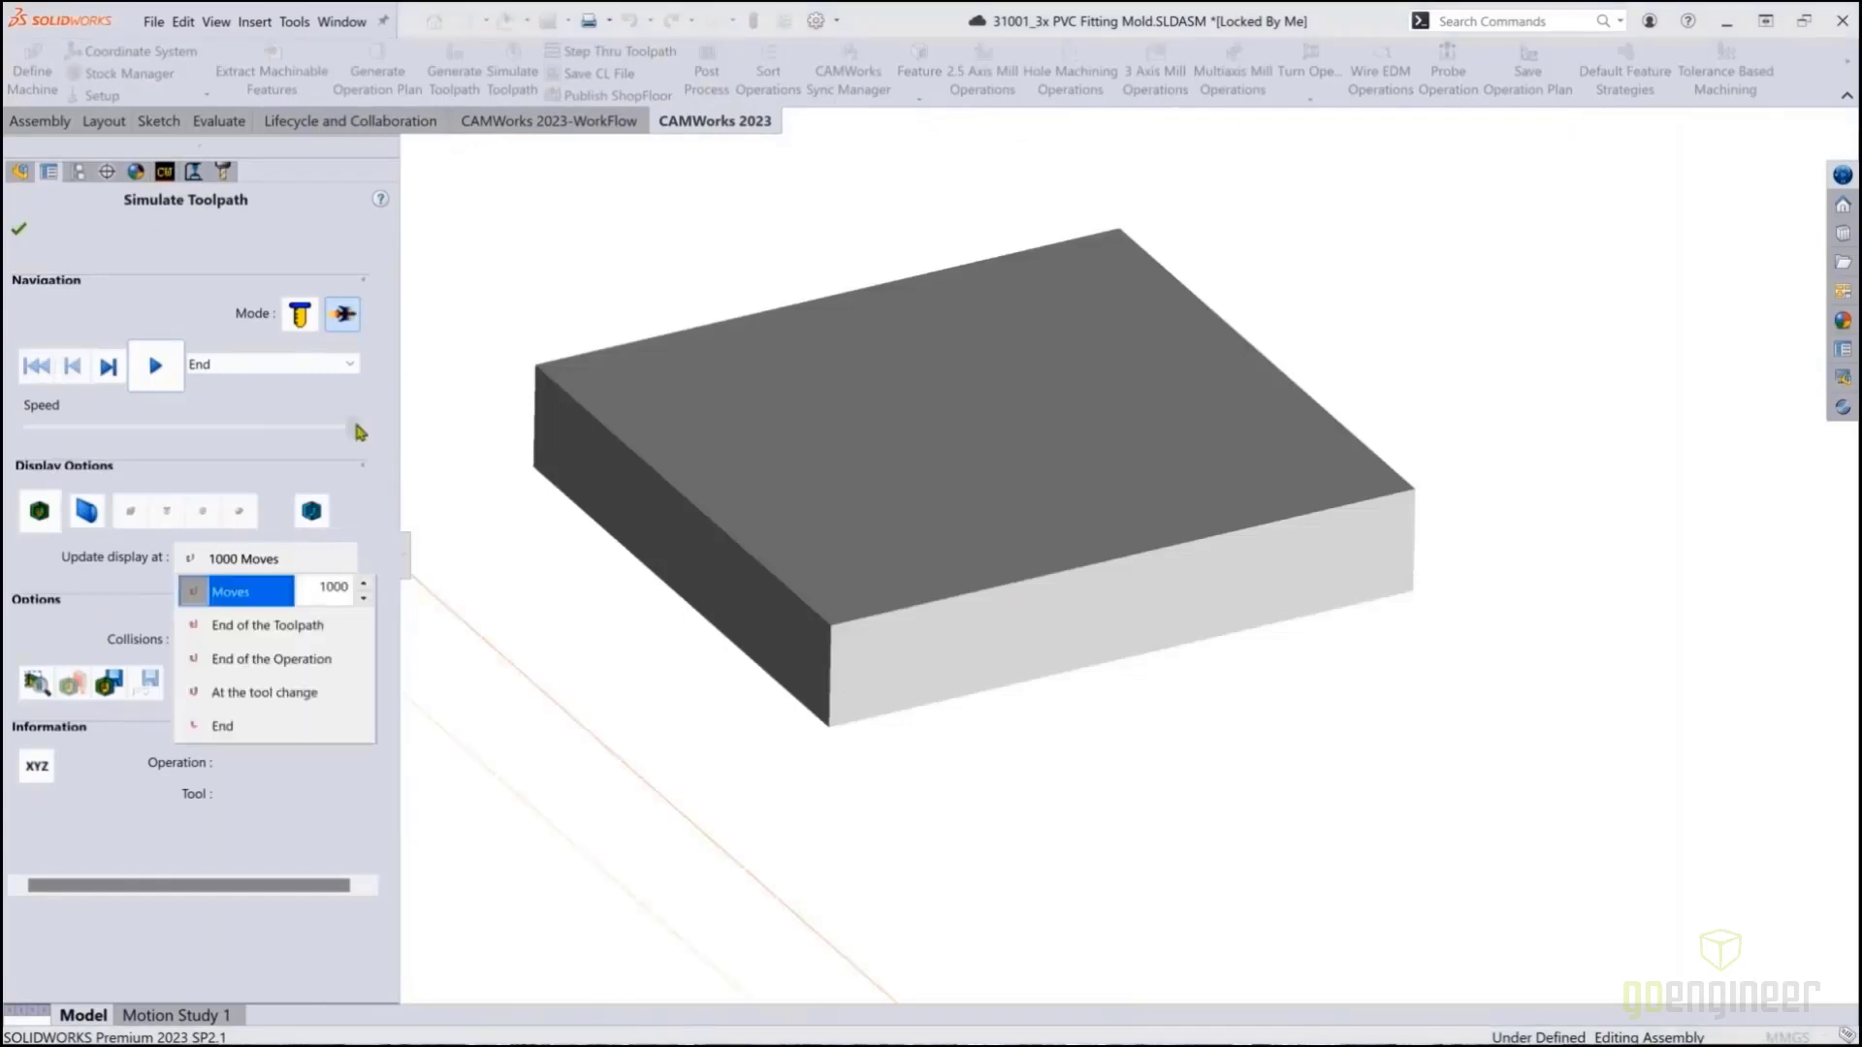
click(346, 317)
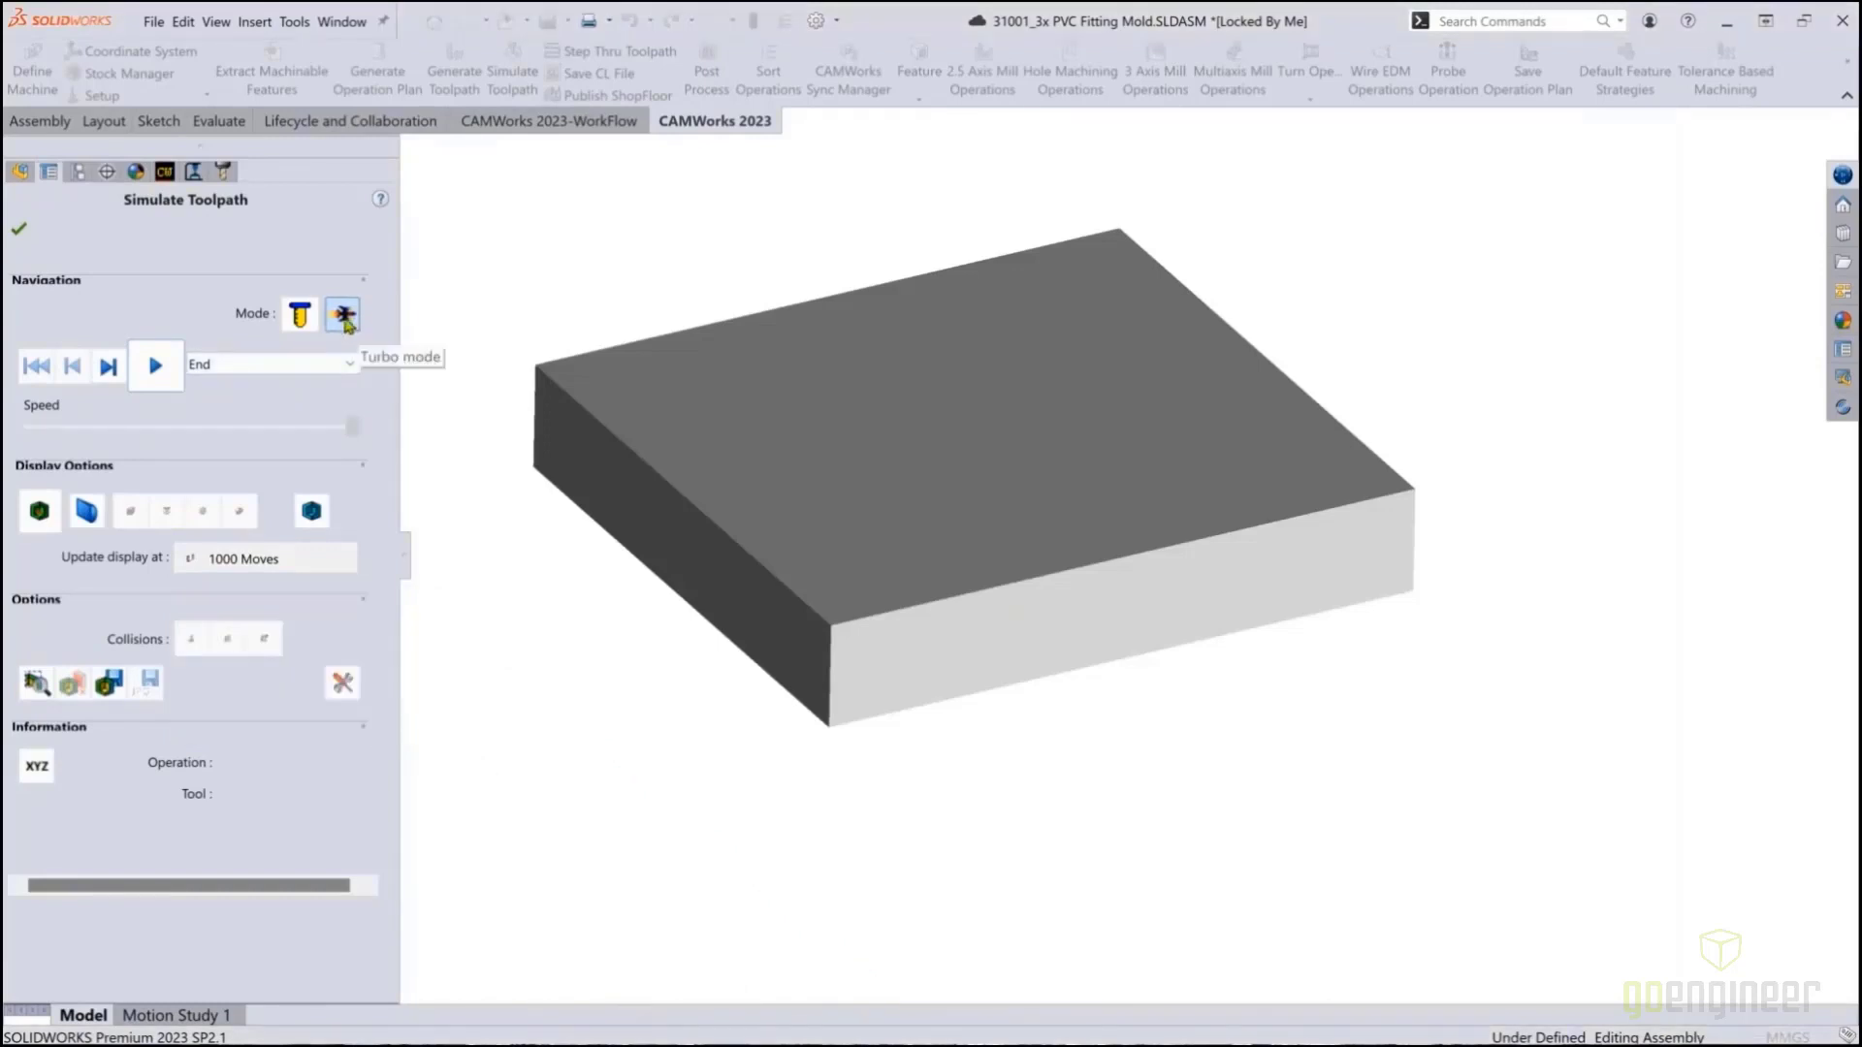
click(155, 365)
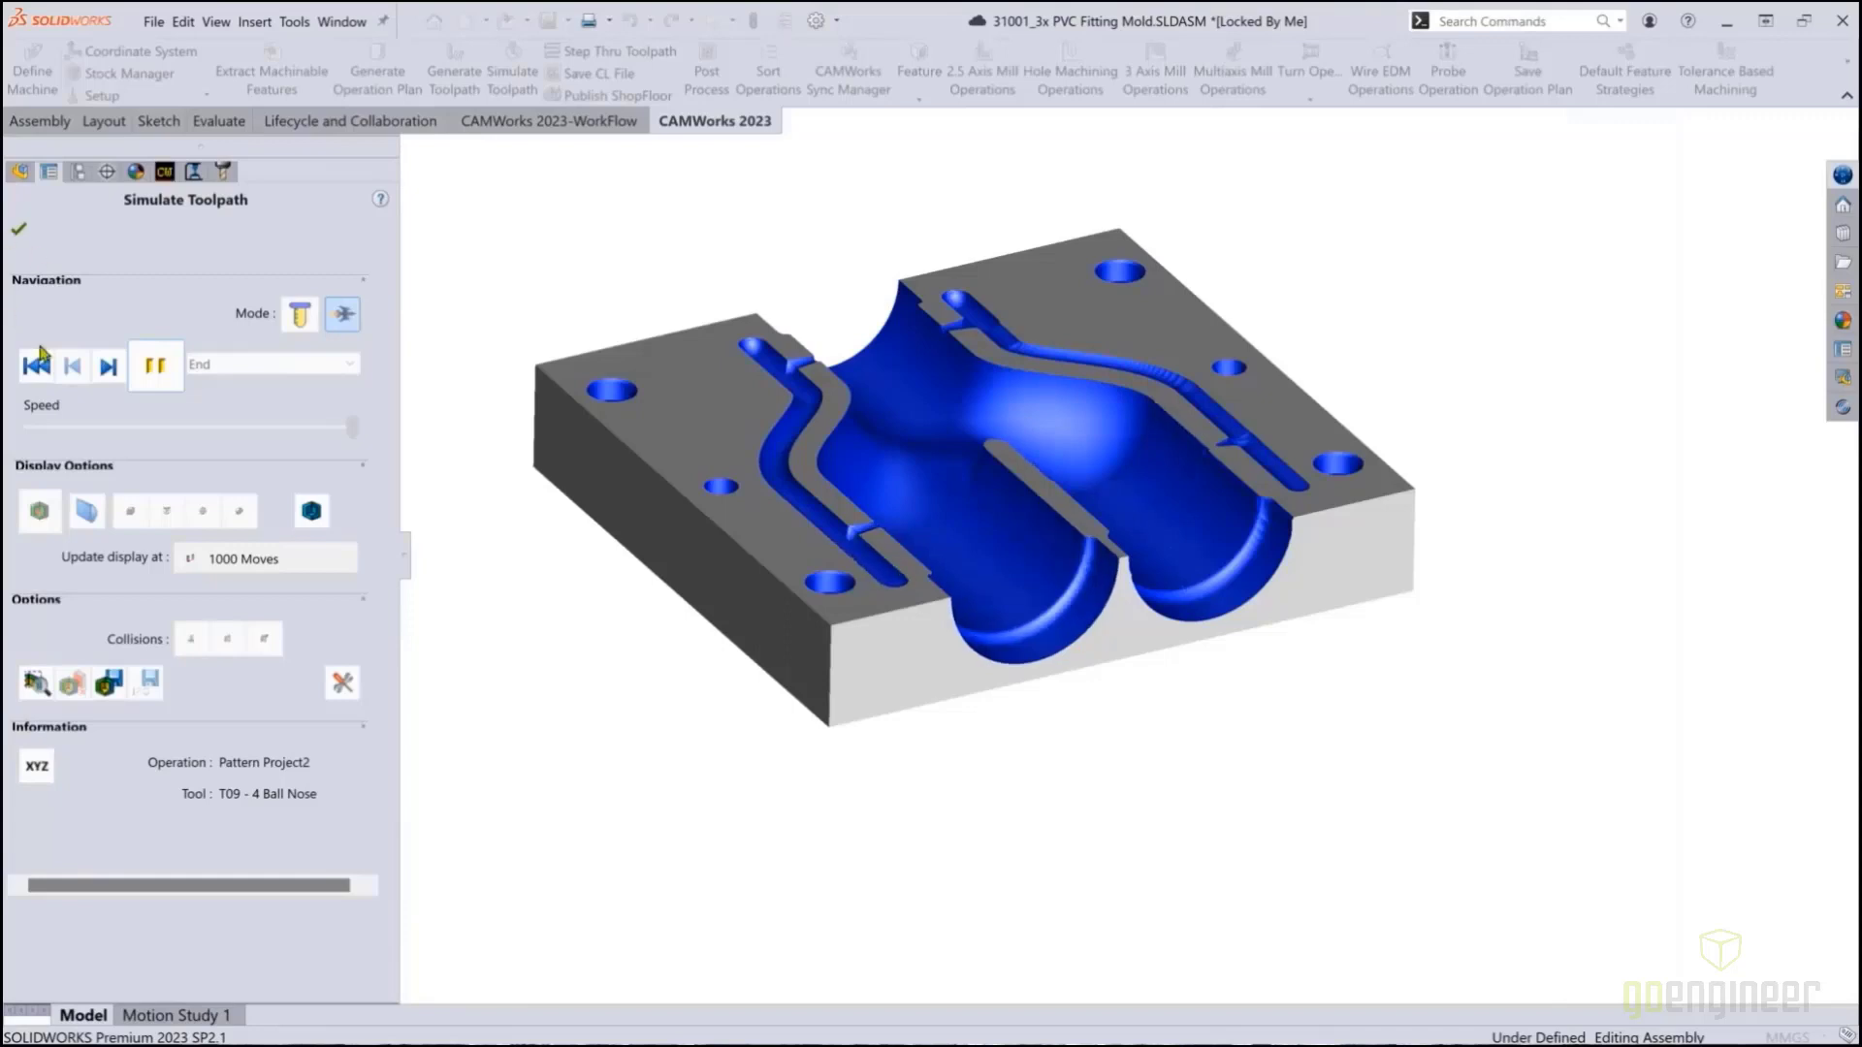
click(159, 369)
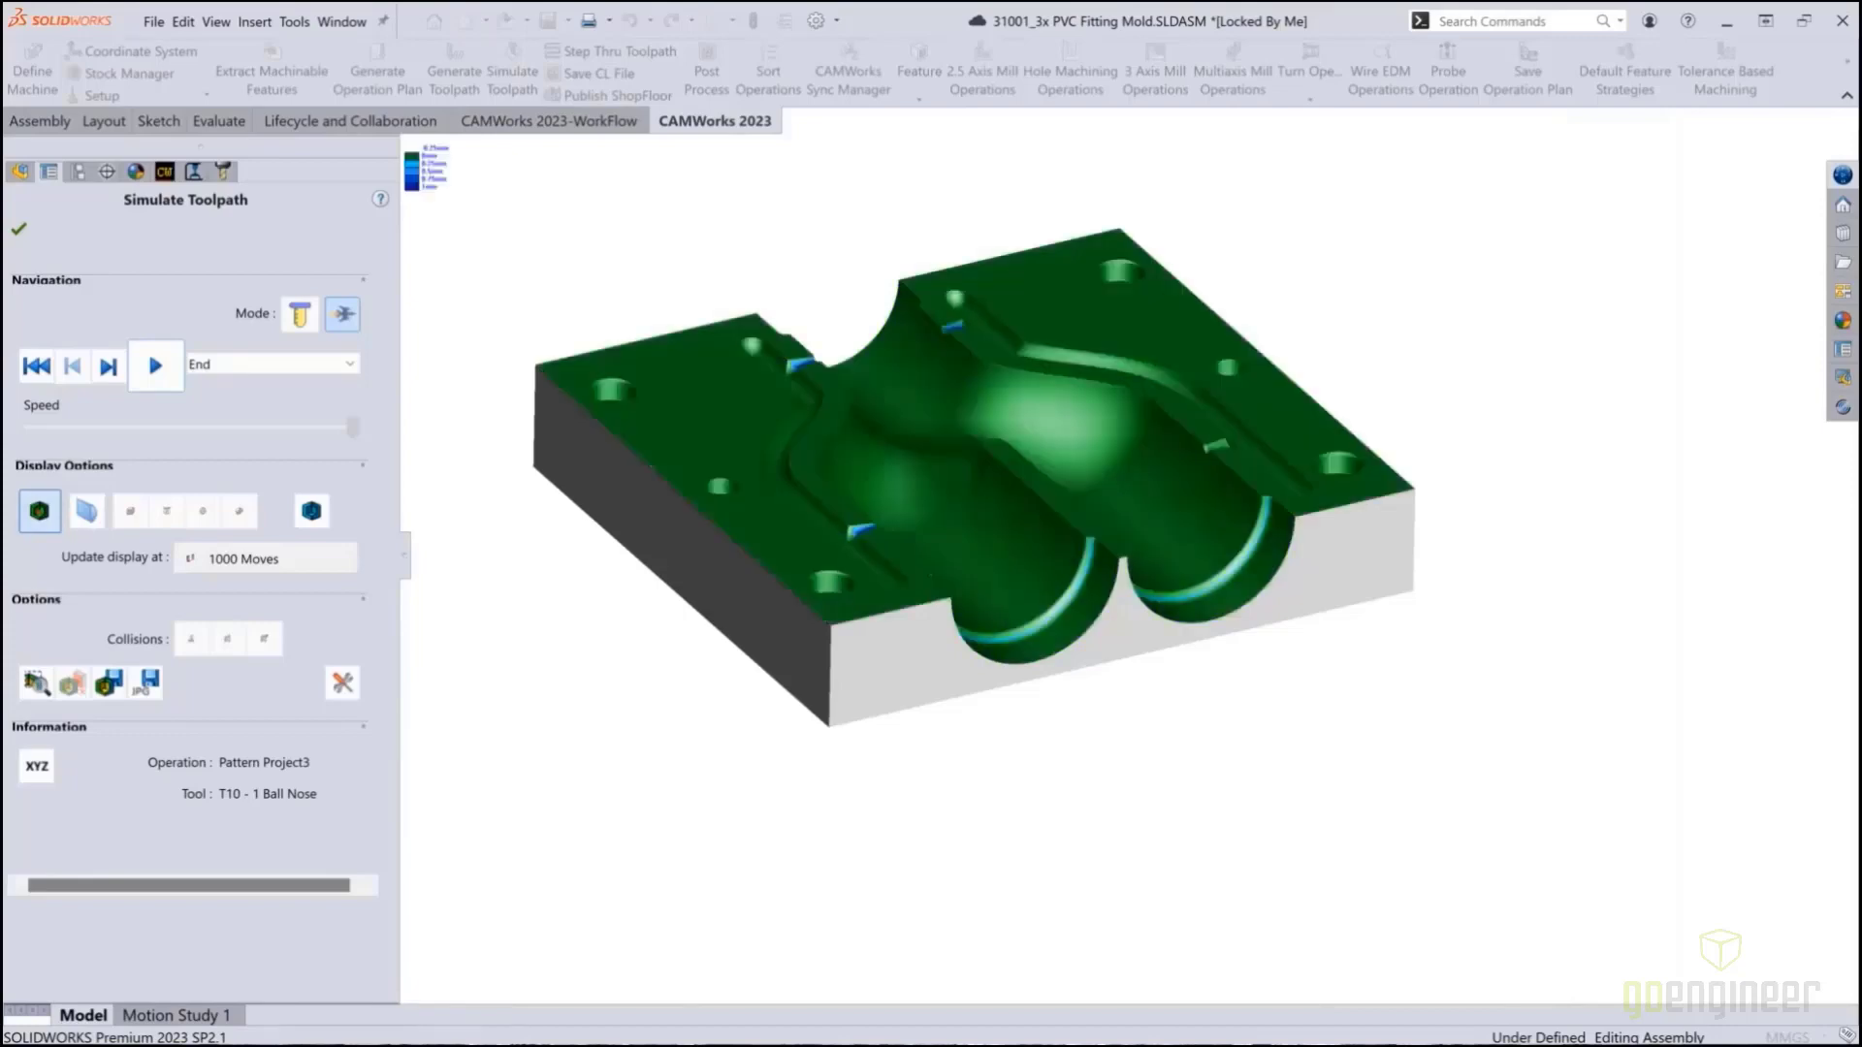
click(18, 228)
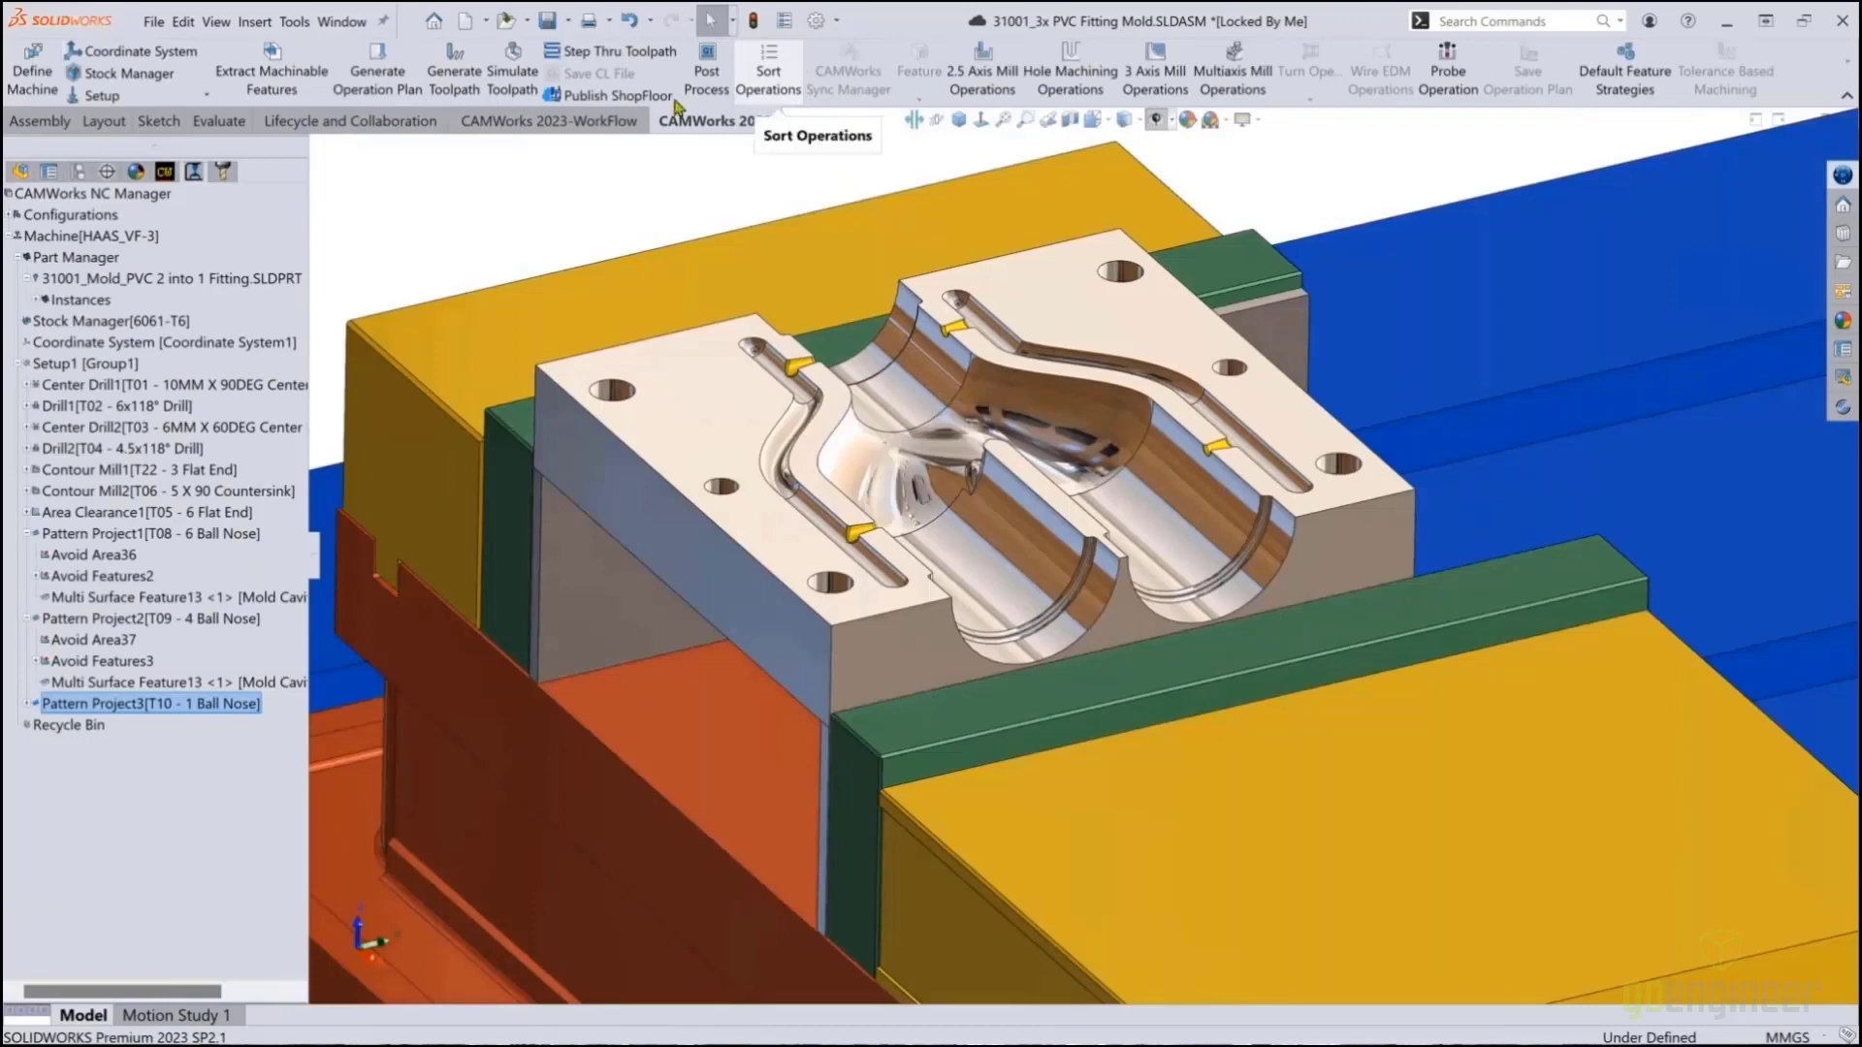
Post process all Setup1 operations to a saved G-code output file and close the NC Editor after viewing the code
click(706, 74)
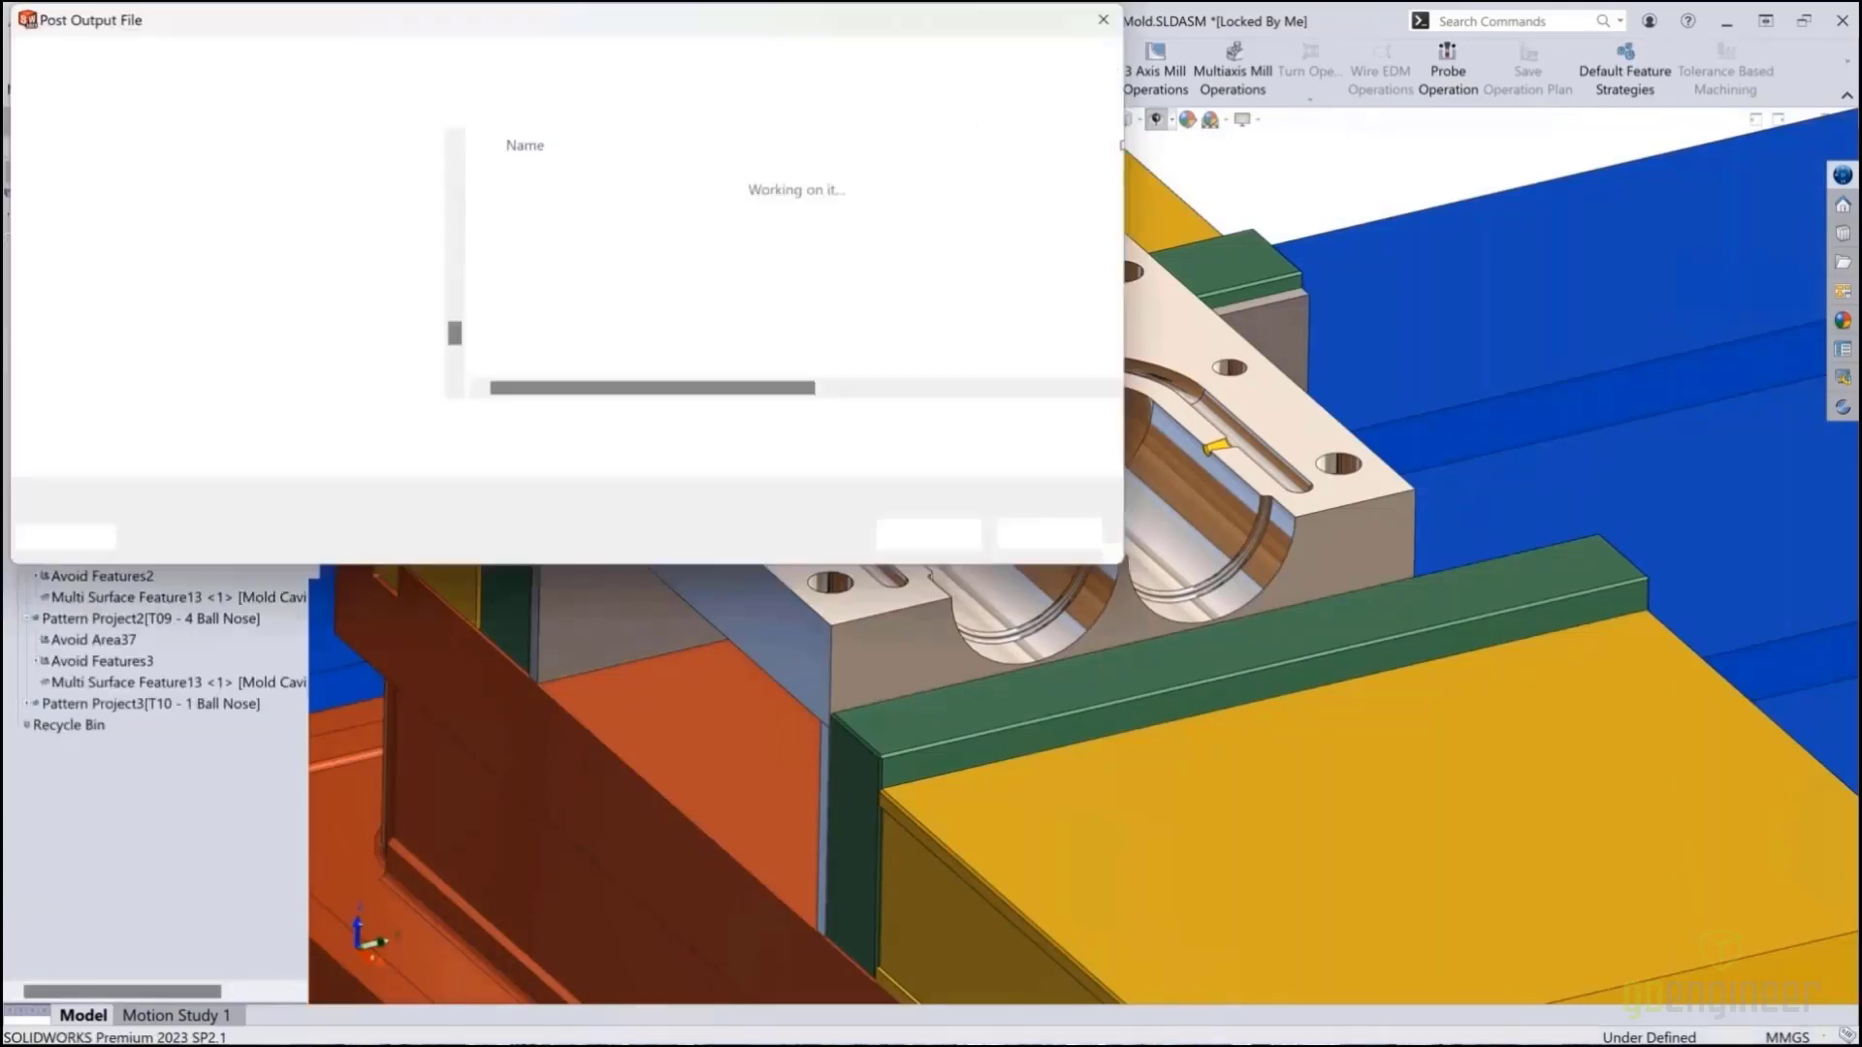
click(915, 546)
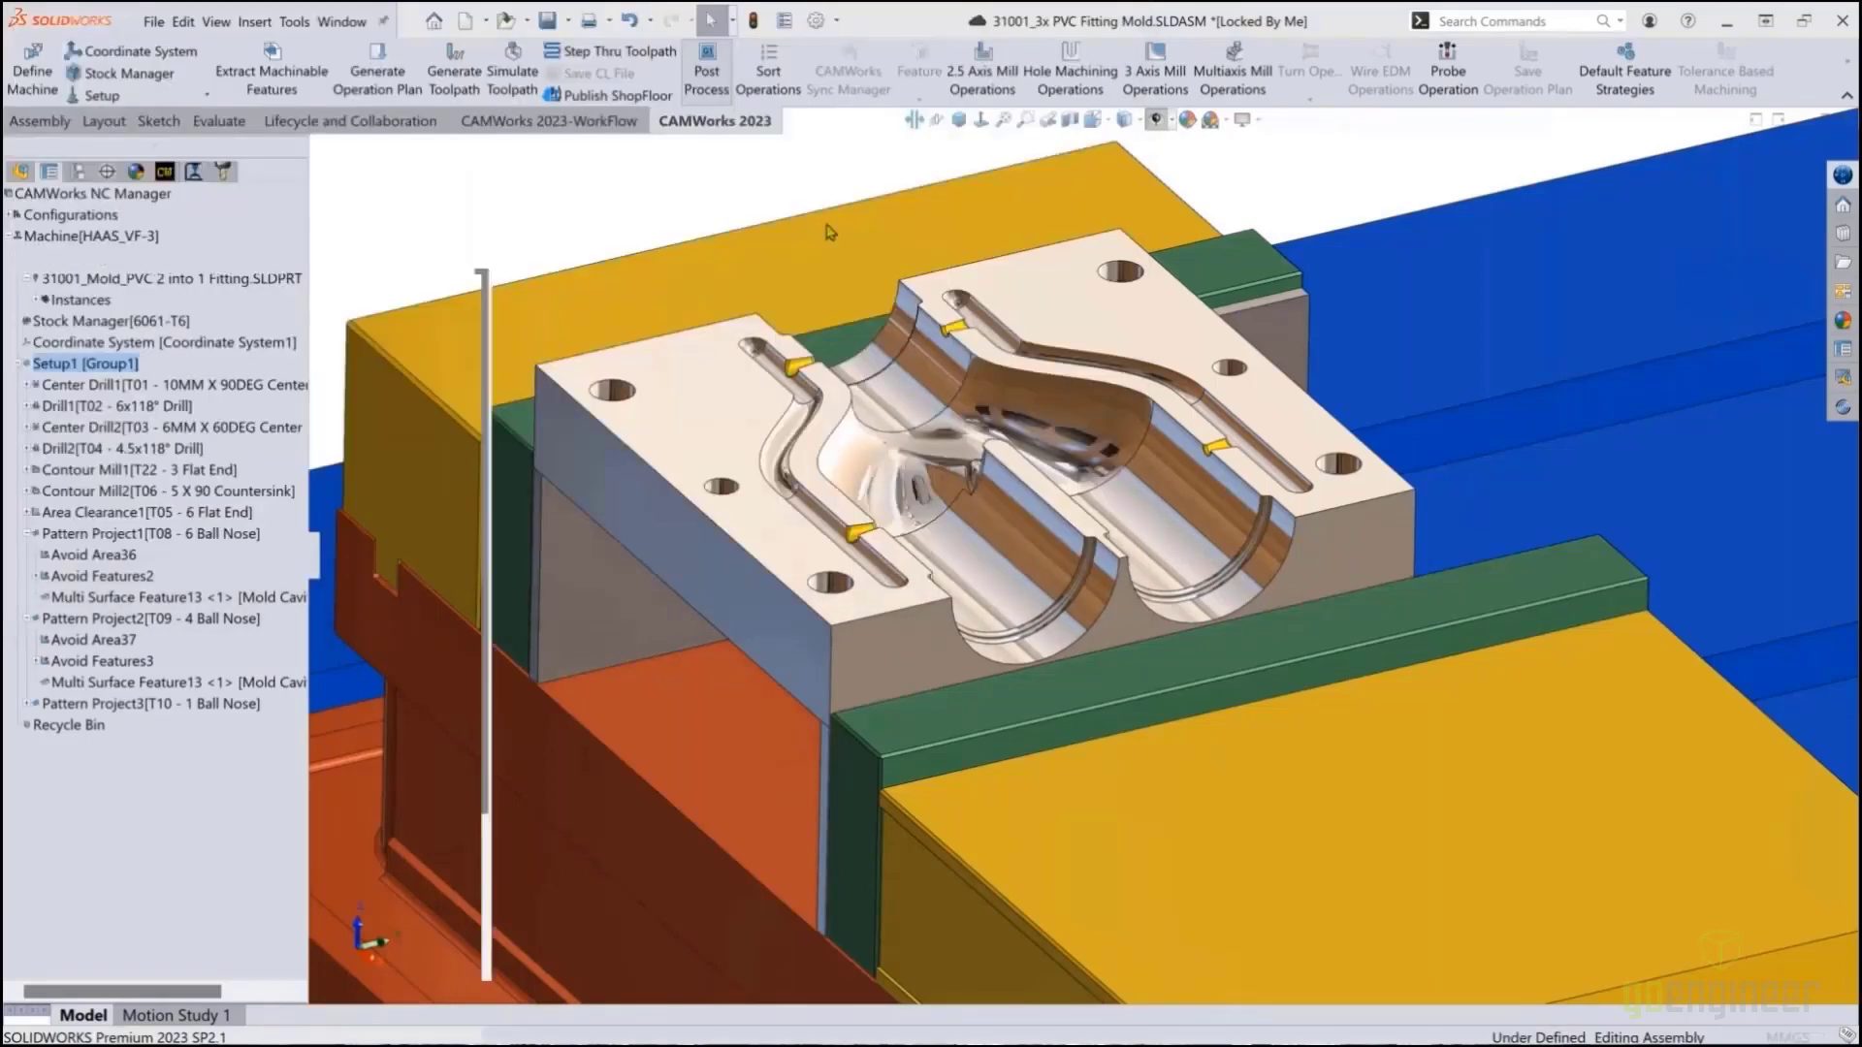
click(213, 355)
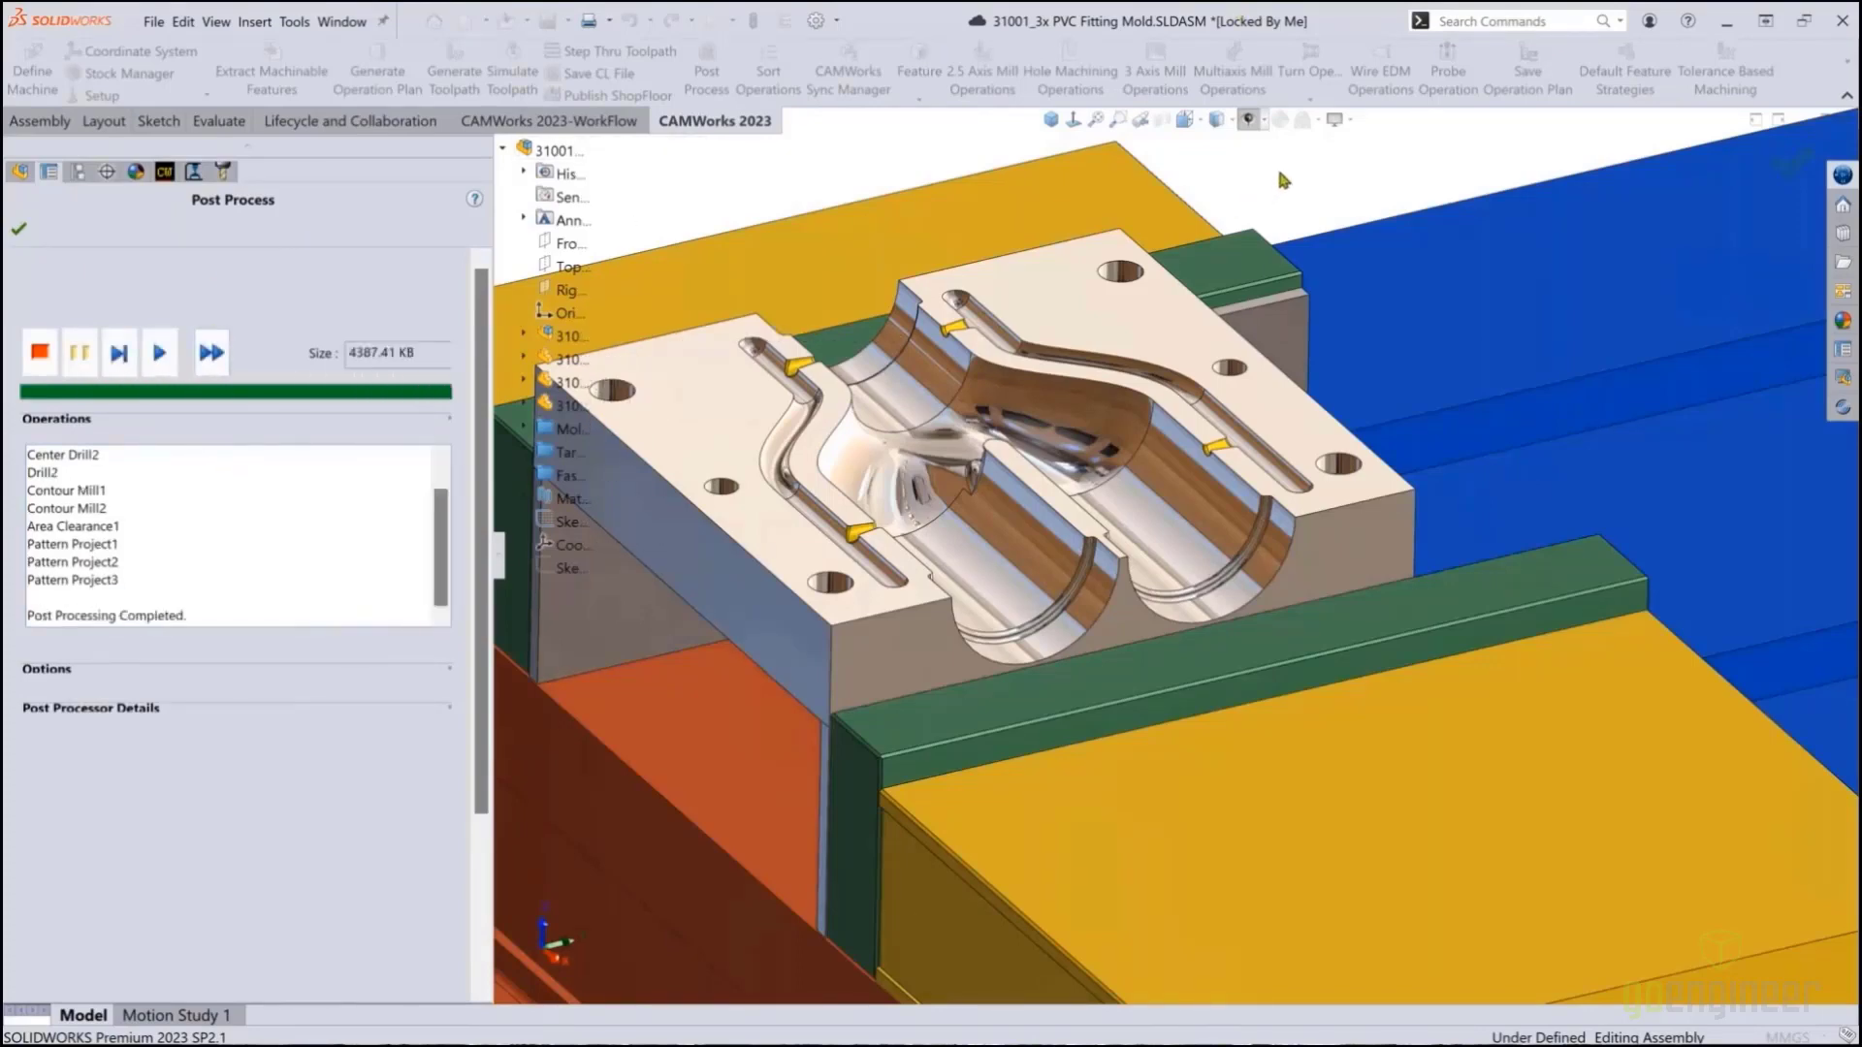
click(19, 230)
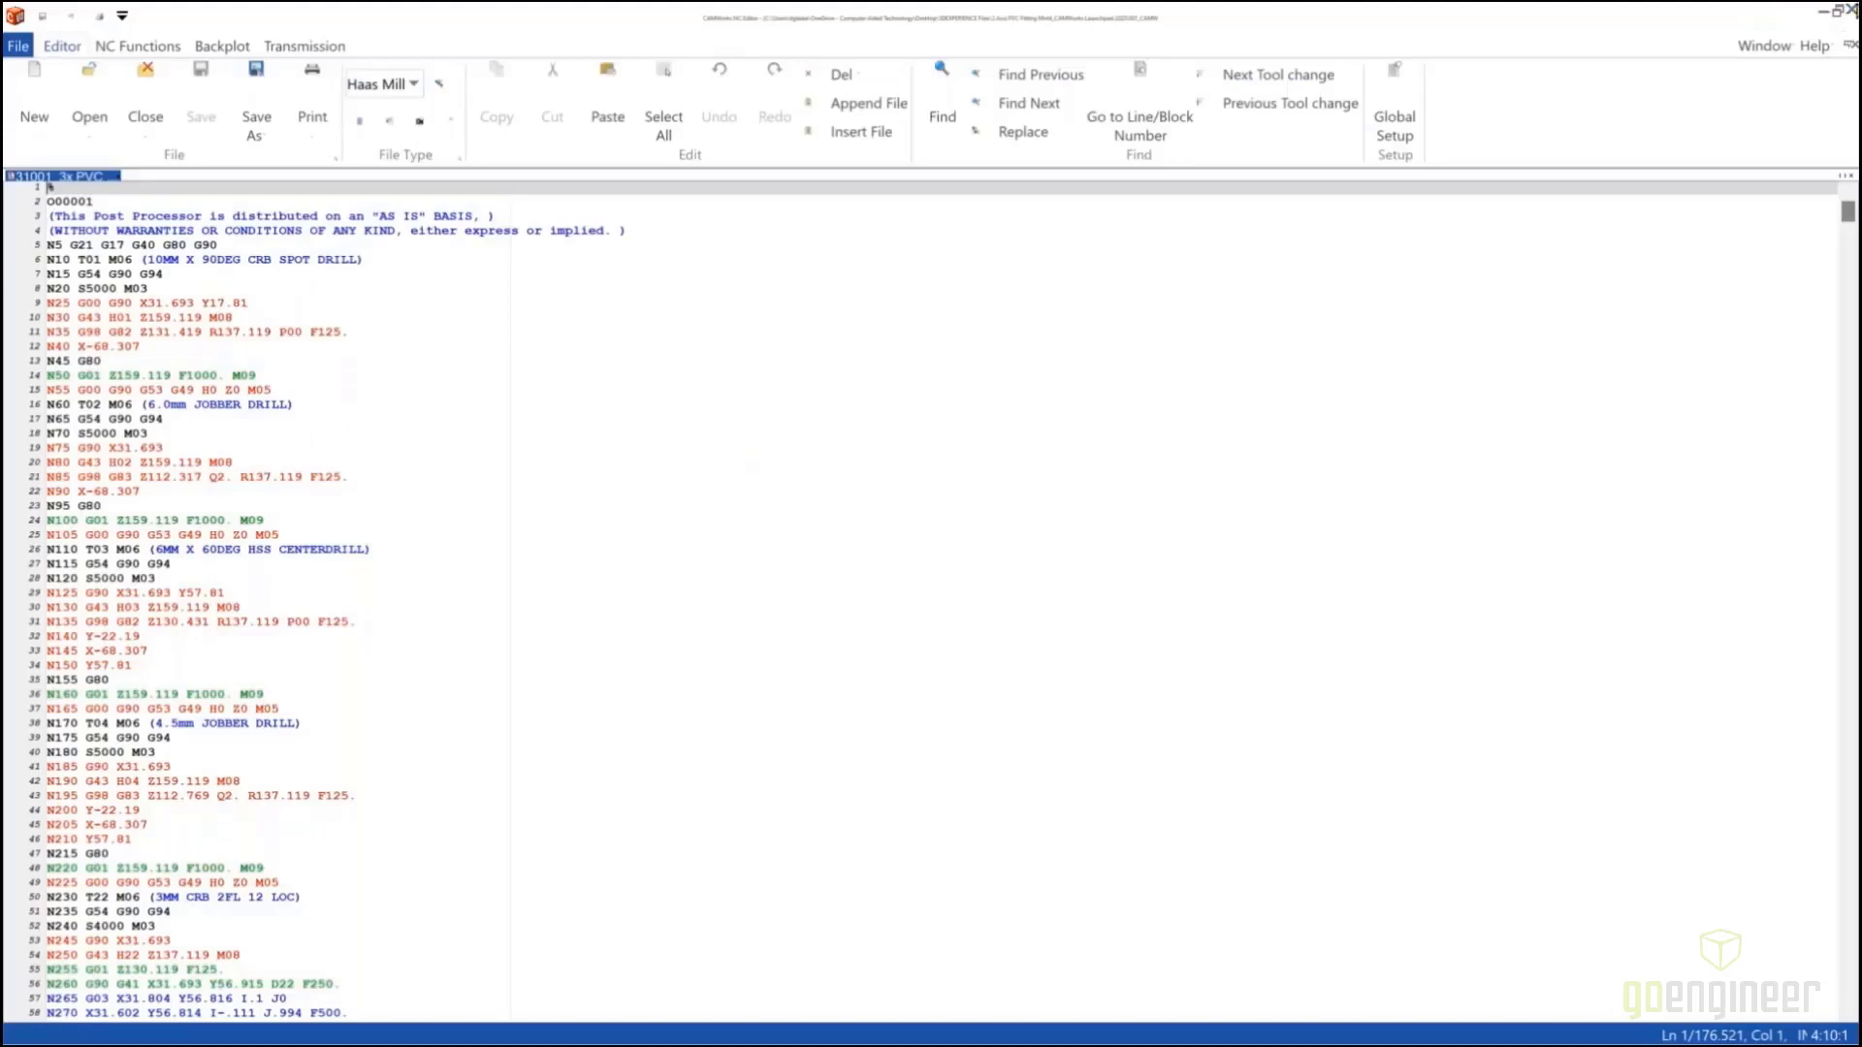
click(1852, 11)
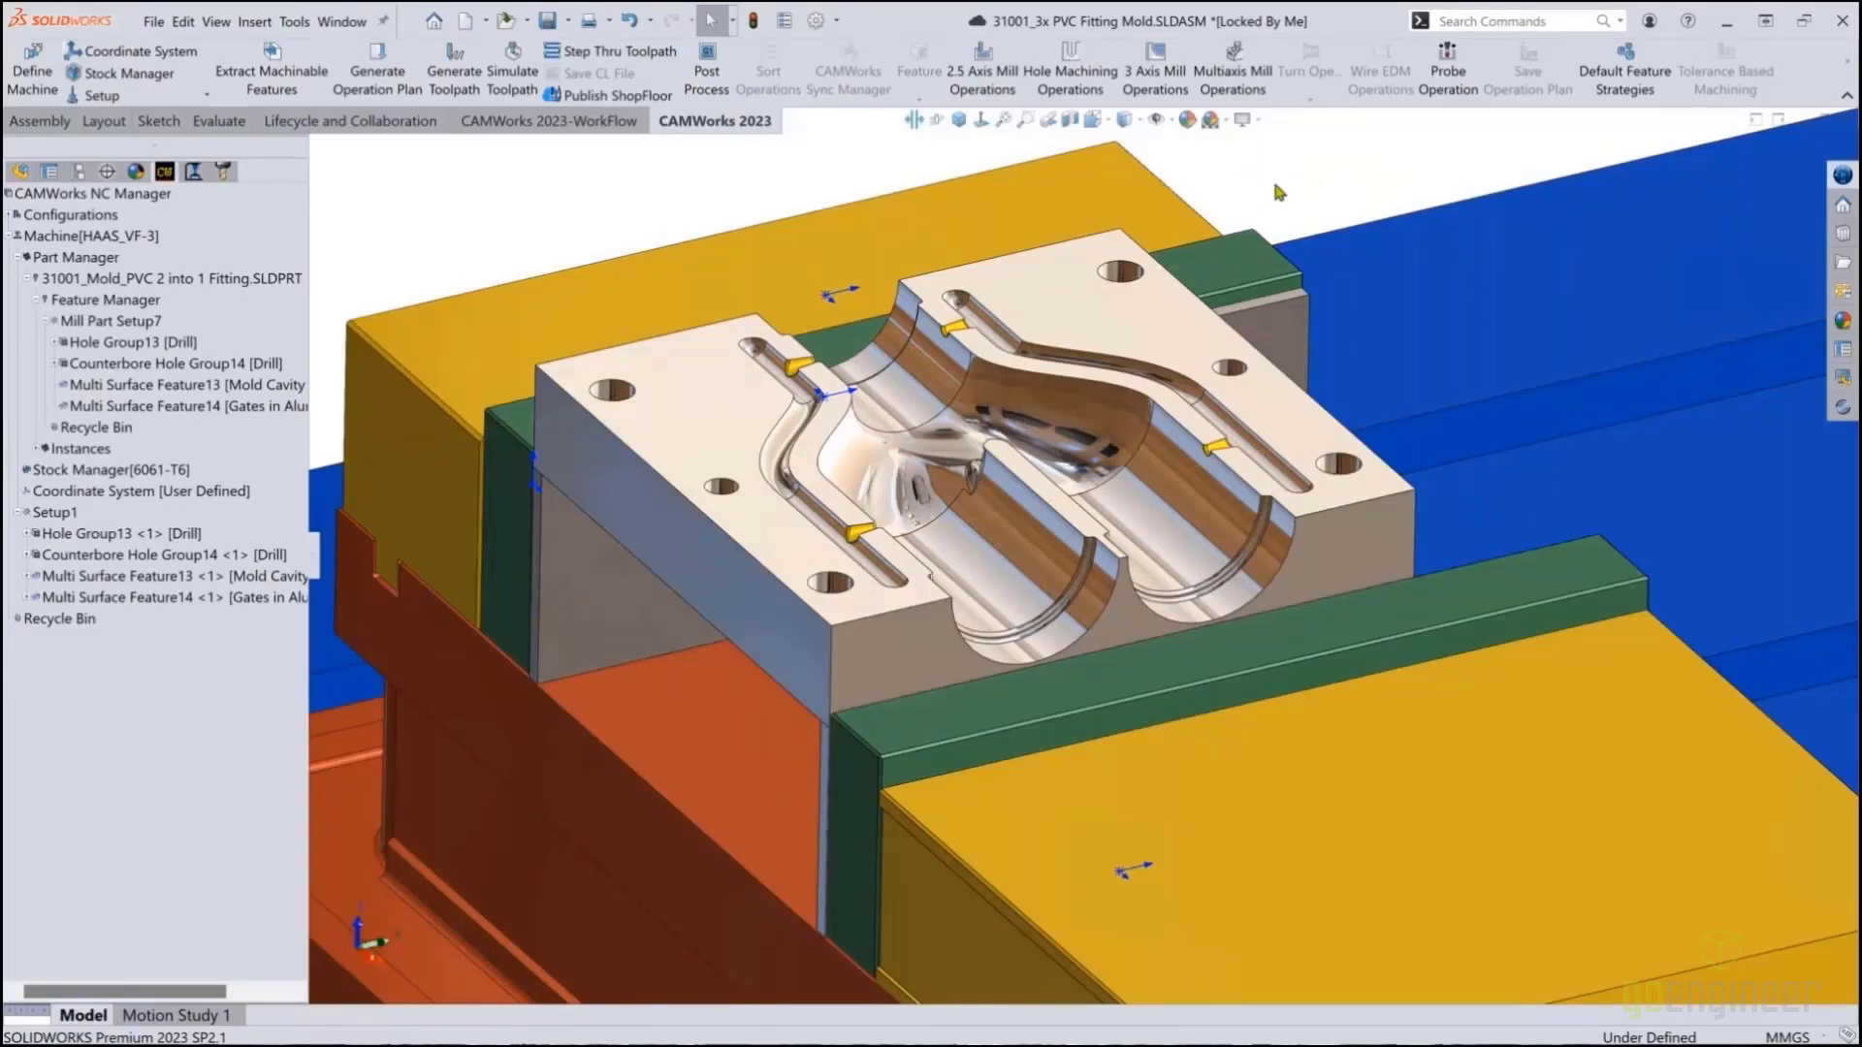
Hide the coordinate system and reference markers and save the assembly with the whole machine table in view
key(f)
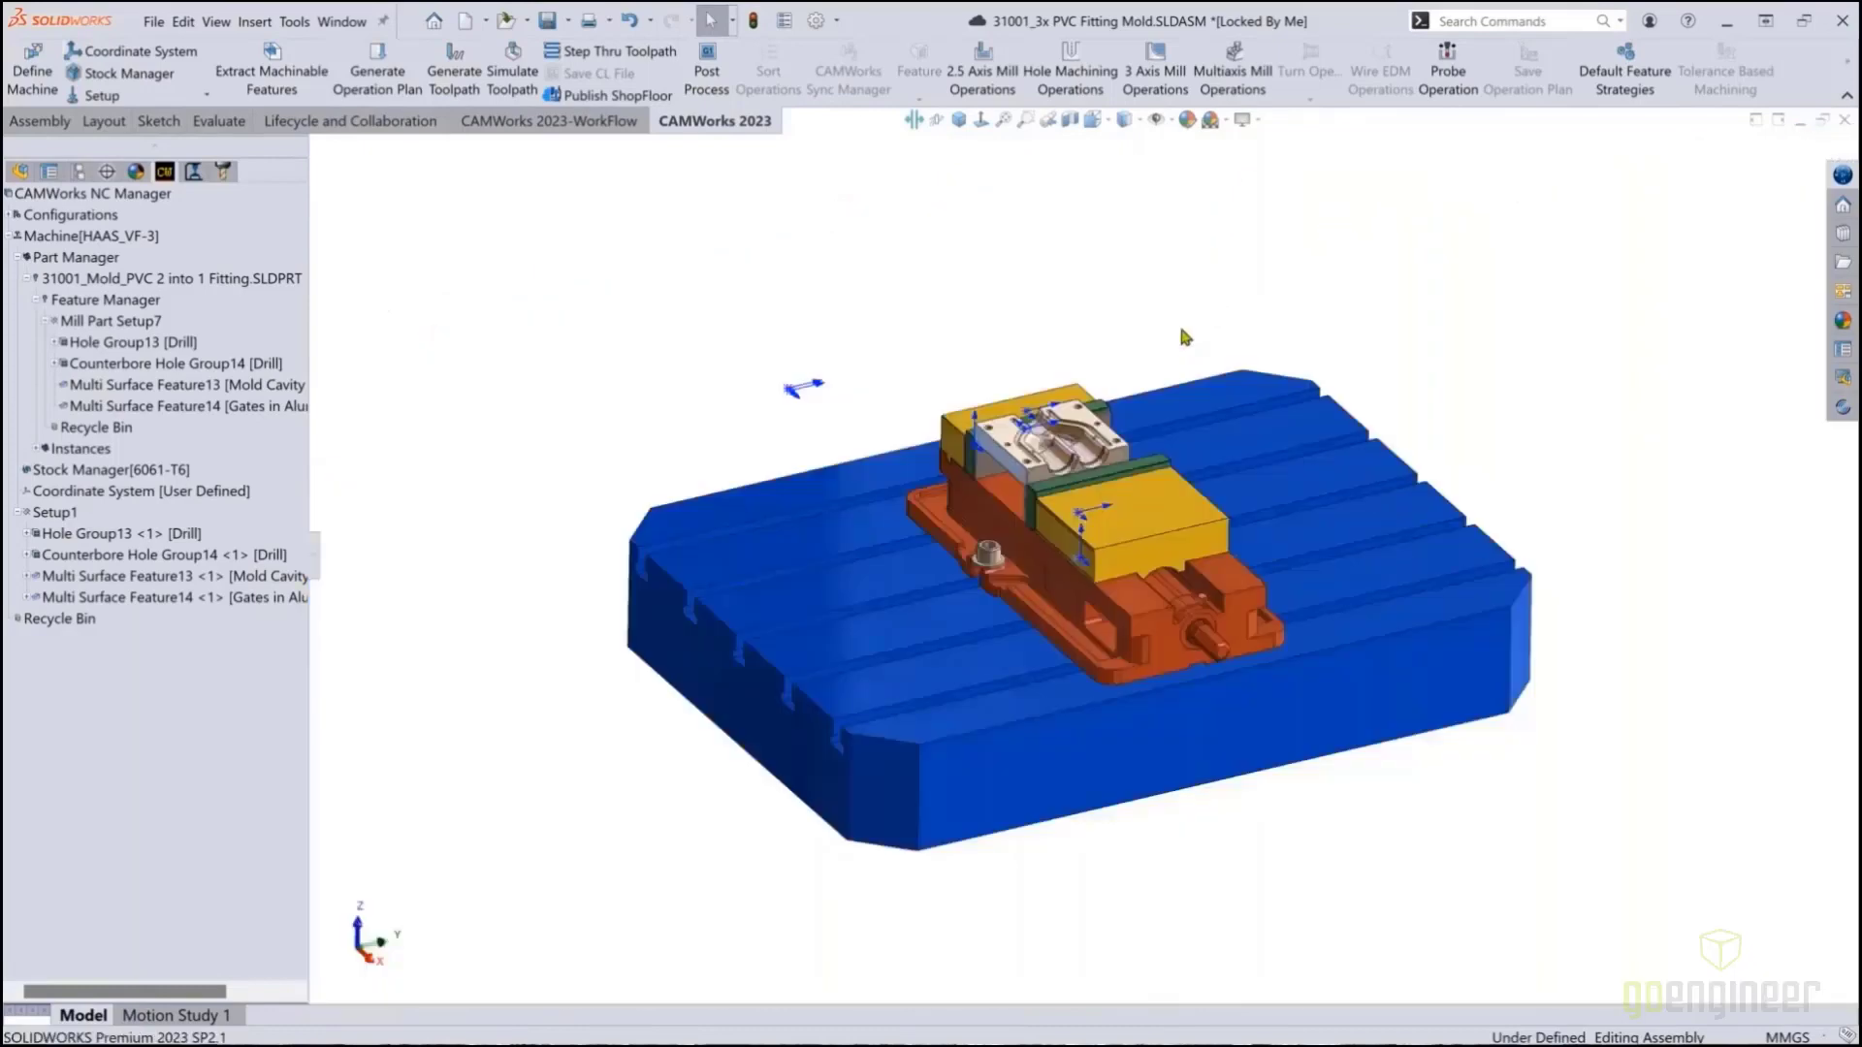
click(1157, 120)
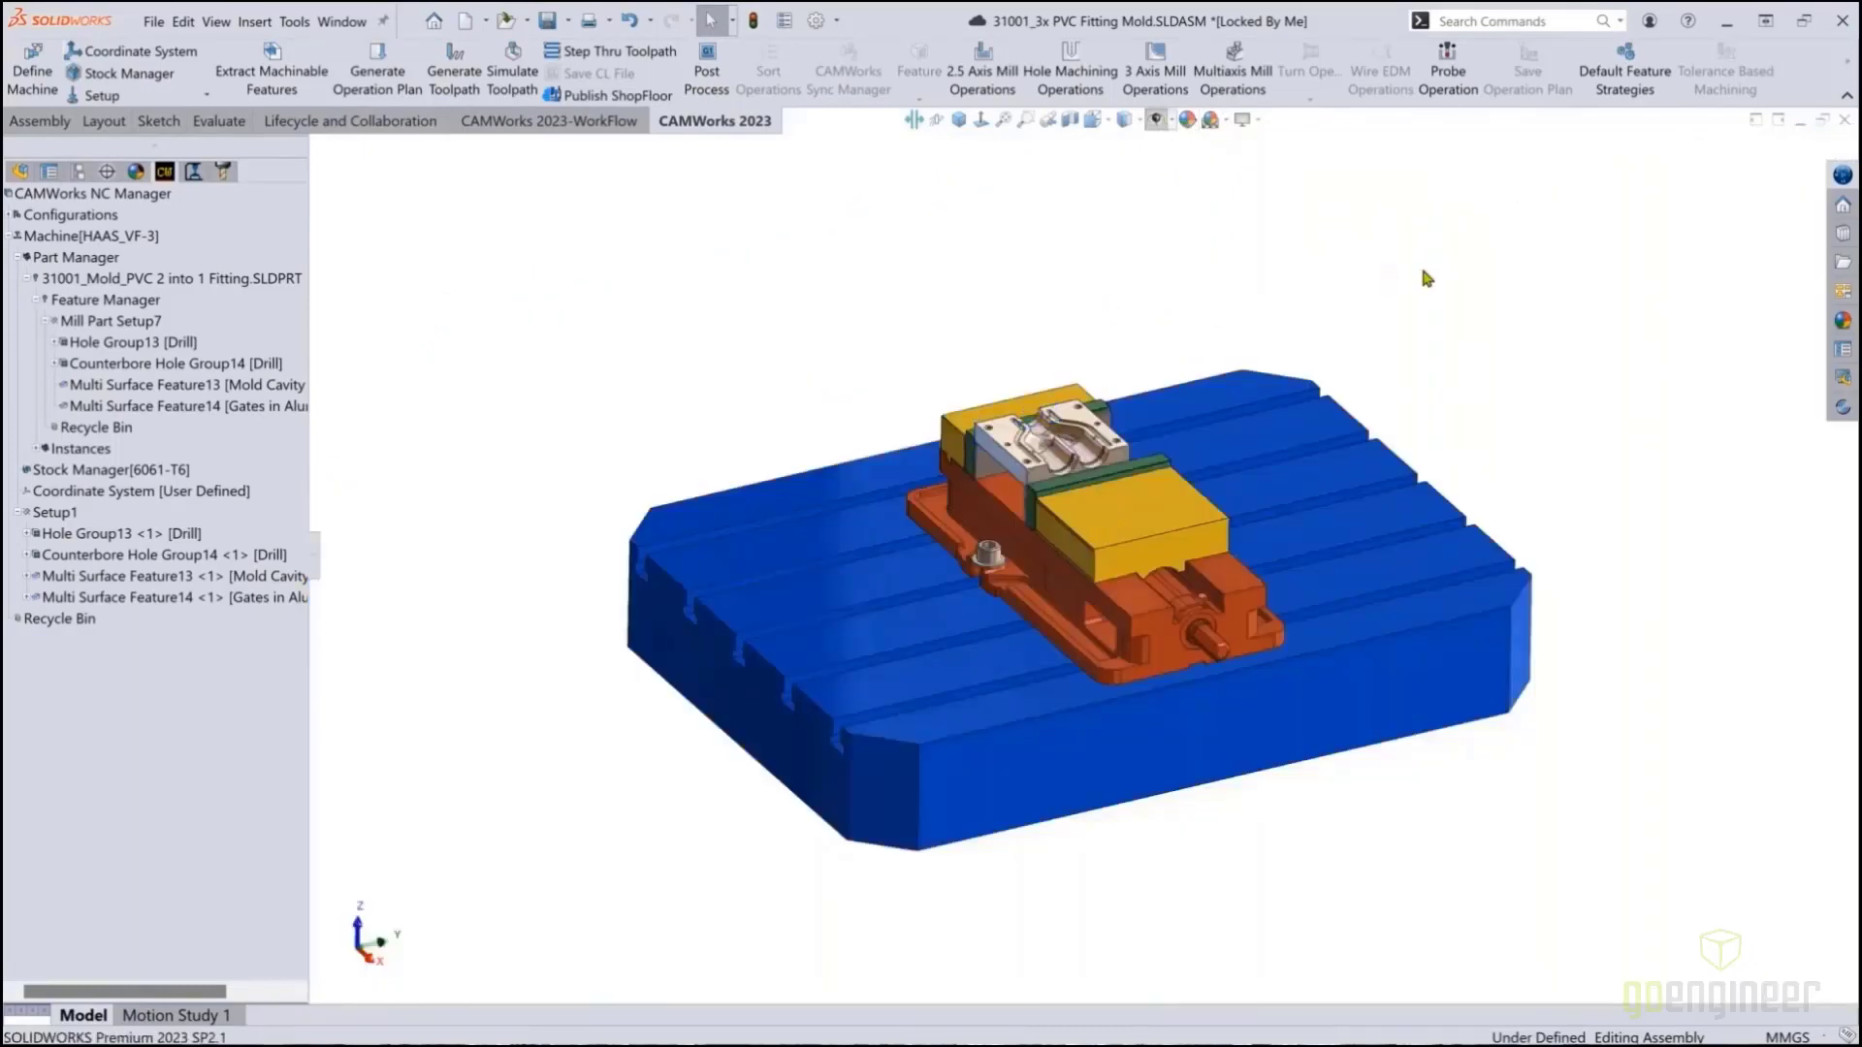
click(547, 22)
Save the 31001_3x PVC Fitting Mold assembly and its 31001_6 inch Kurt Vice subassembly to the 3DEXPERIENCE server
click(1842, 175)
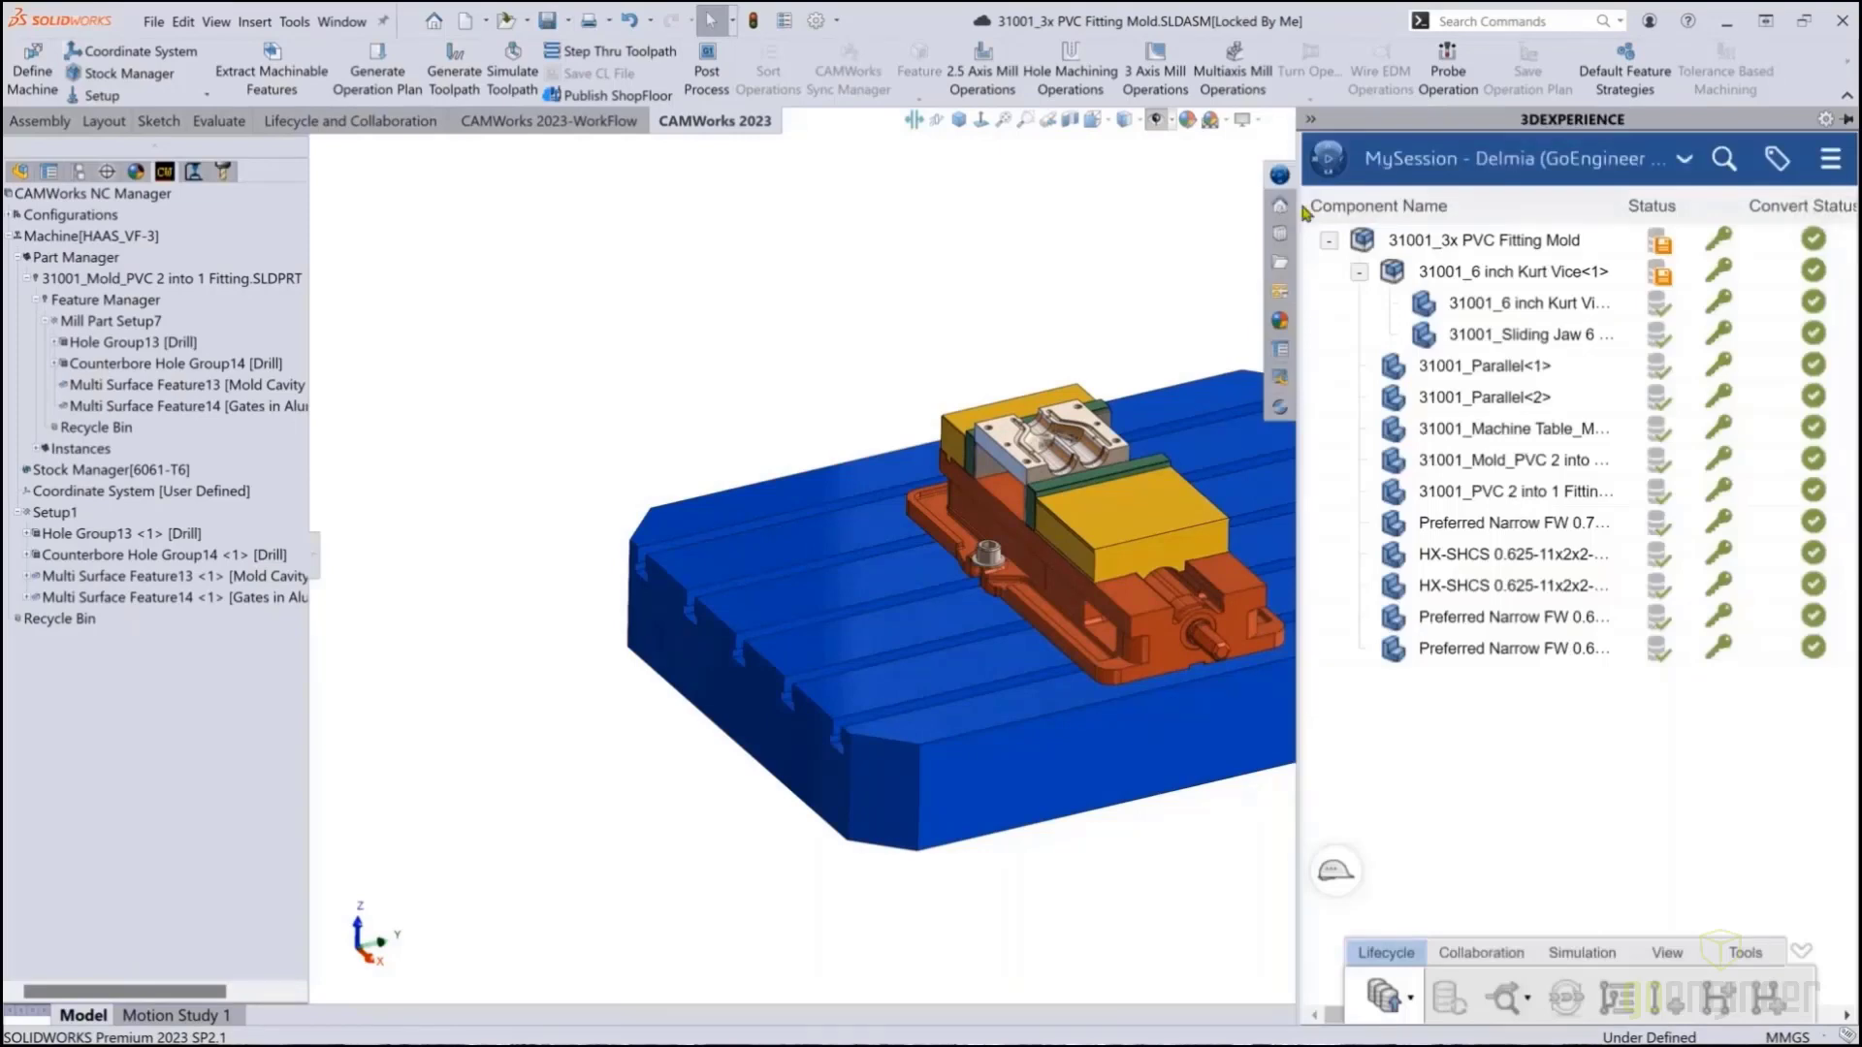
drag(1298, 212, 618, 214)
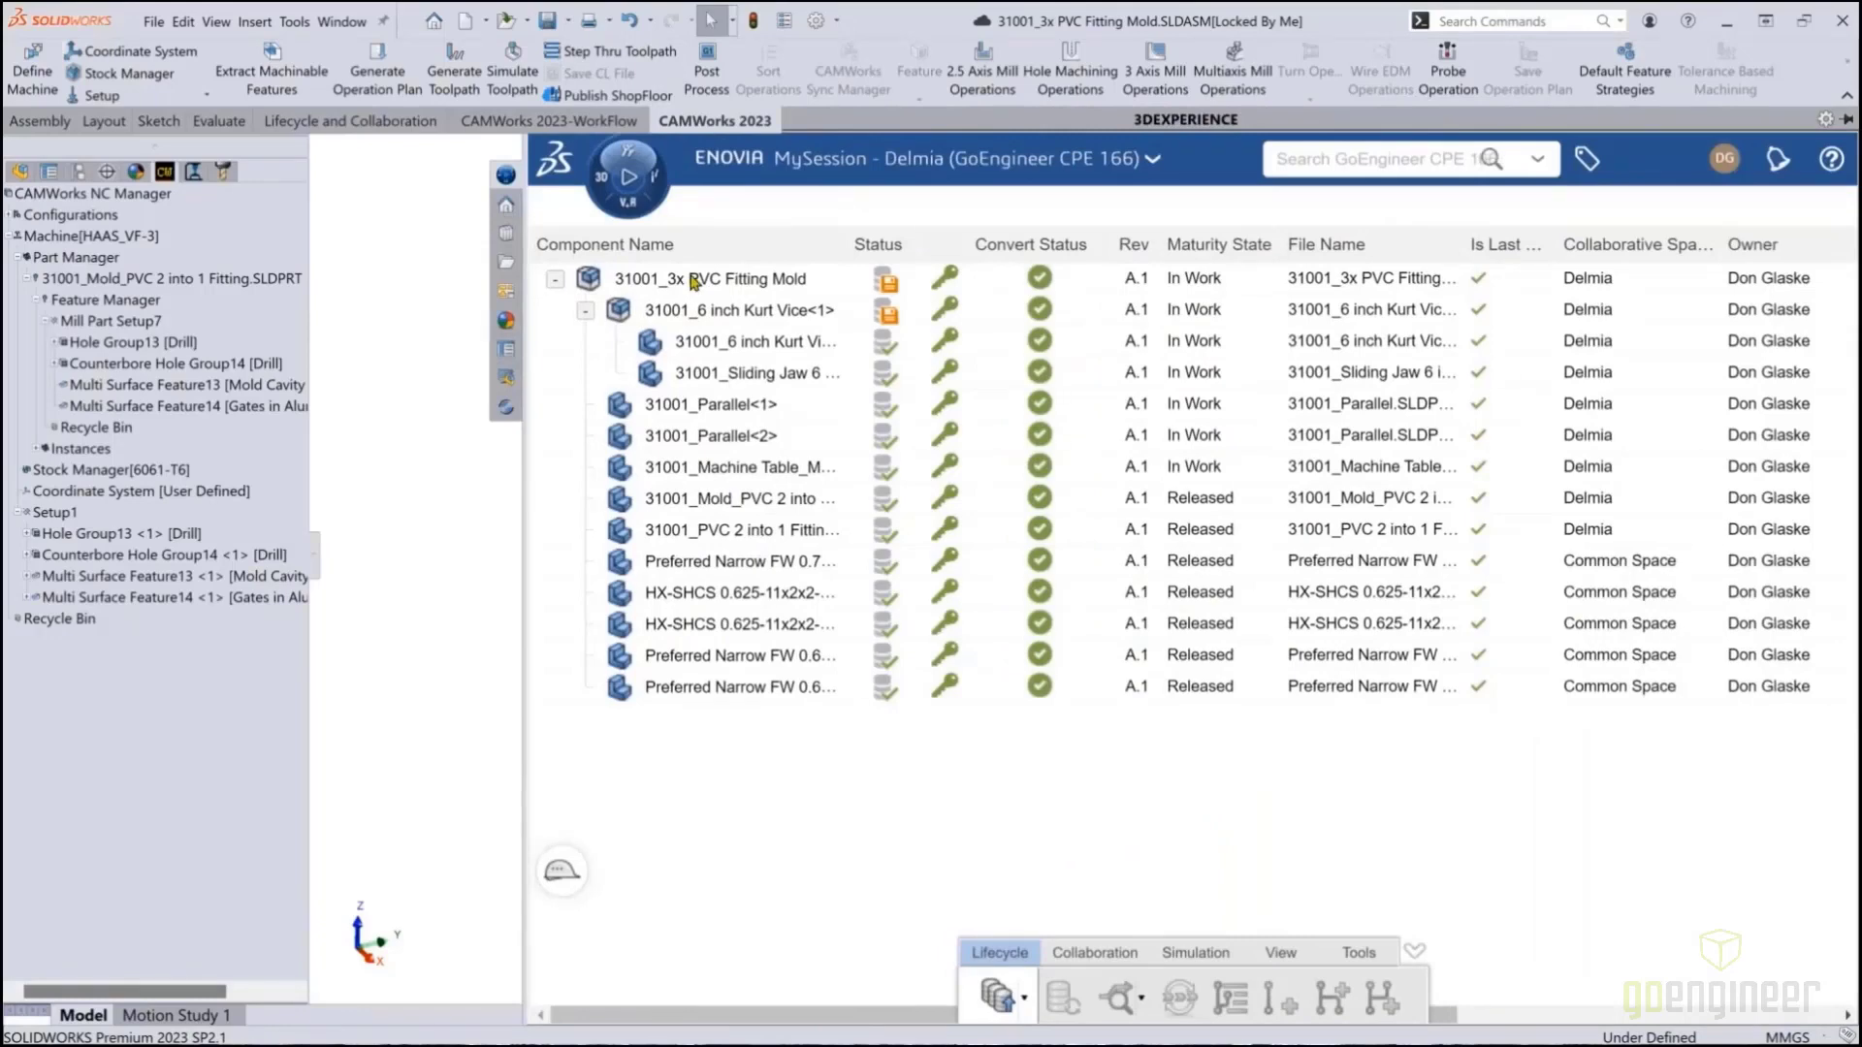
click(694, 282)
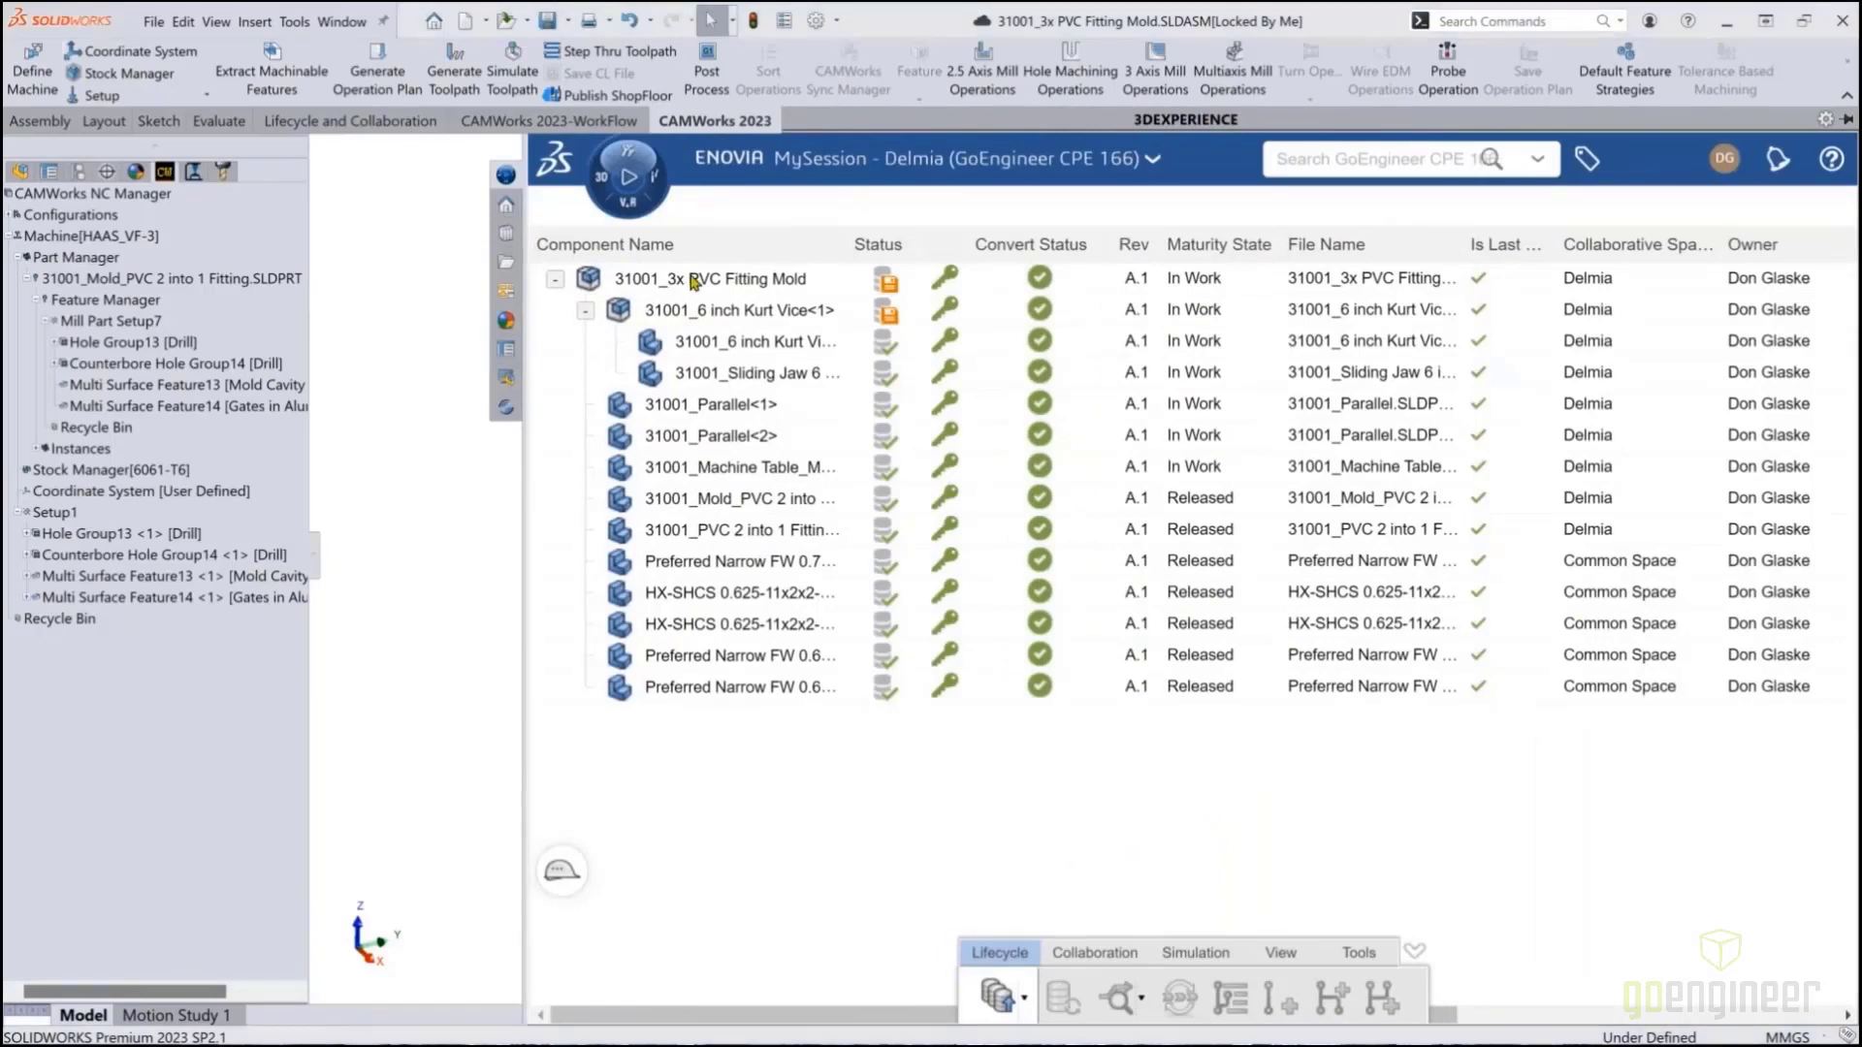
click(734, 312)
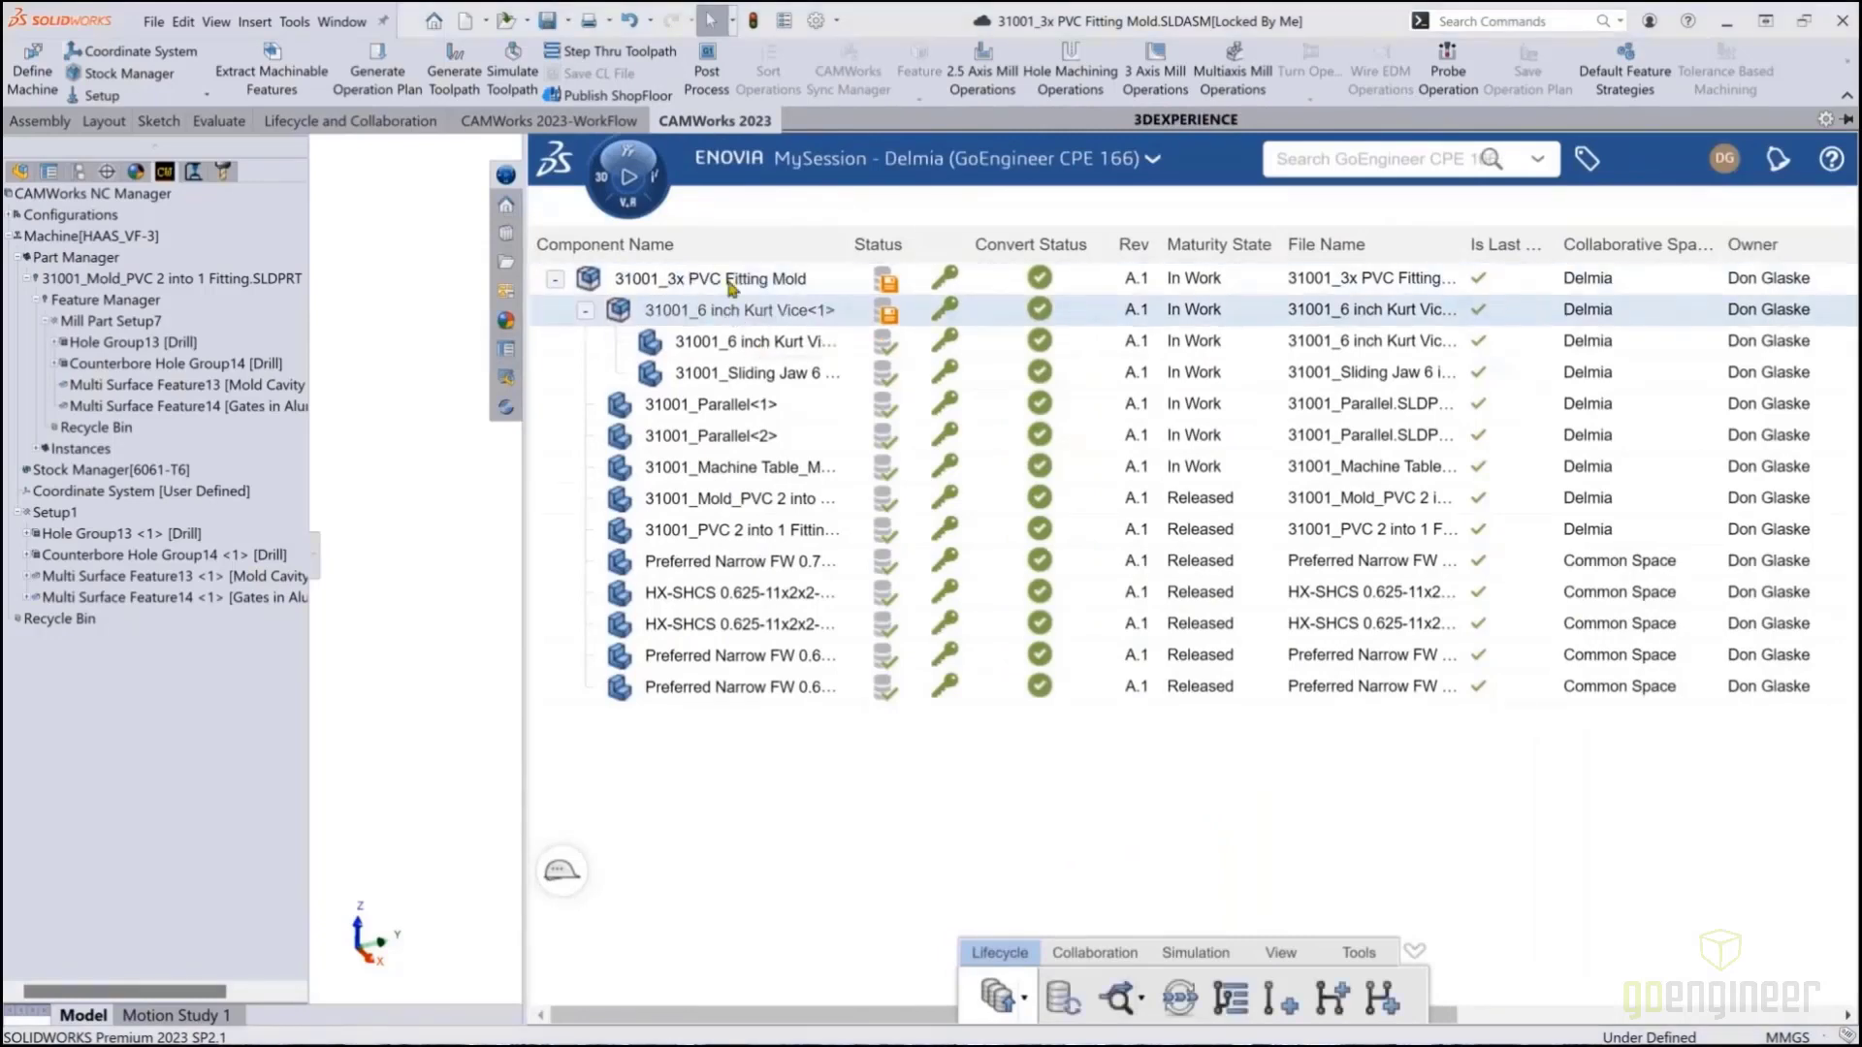
click(731, 283)
ctrl+click(748, 311)
right_click(748, 312)
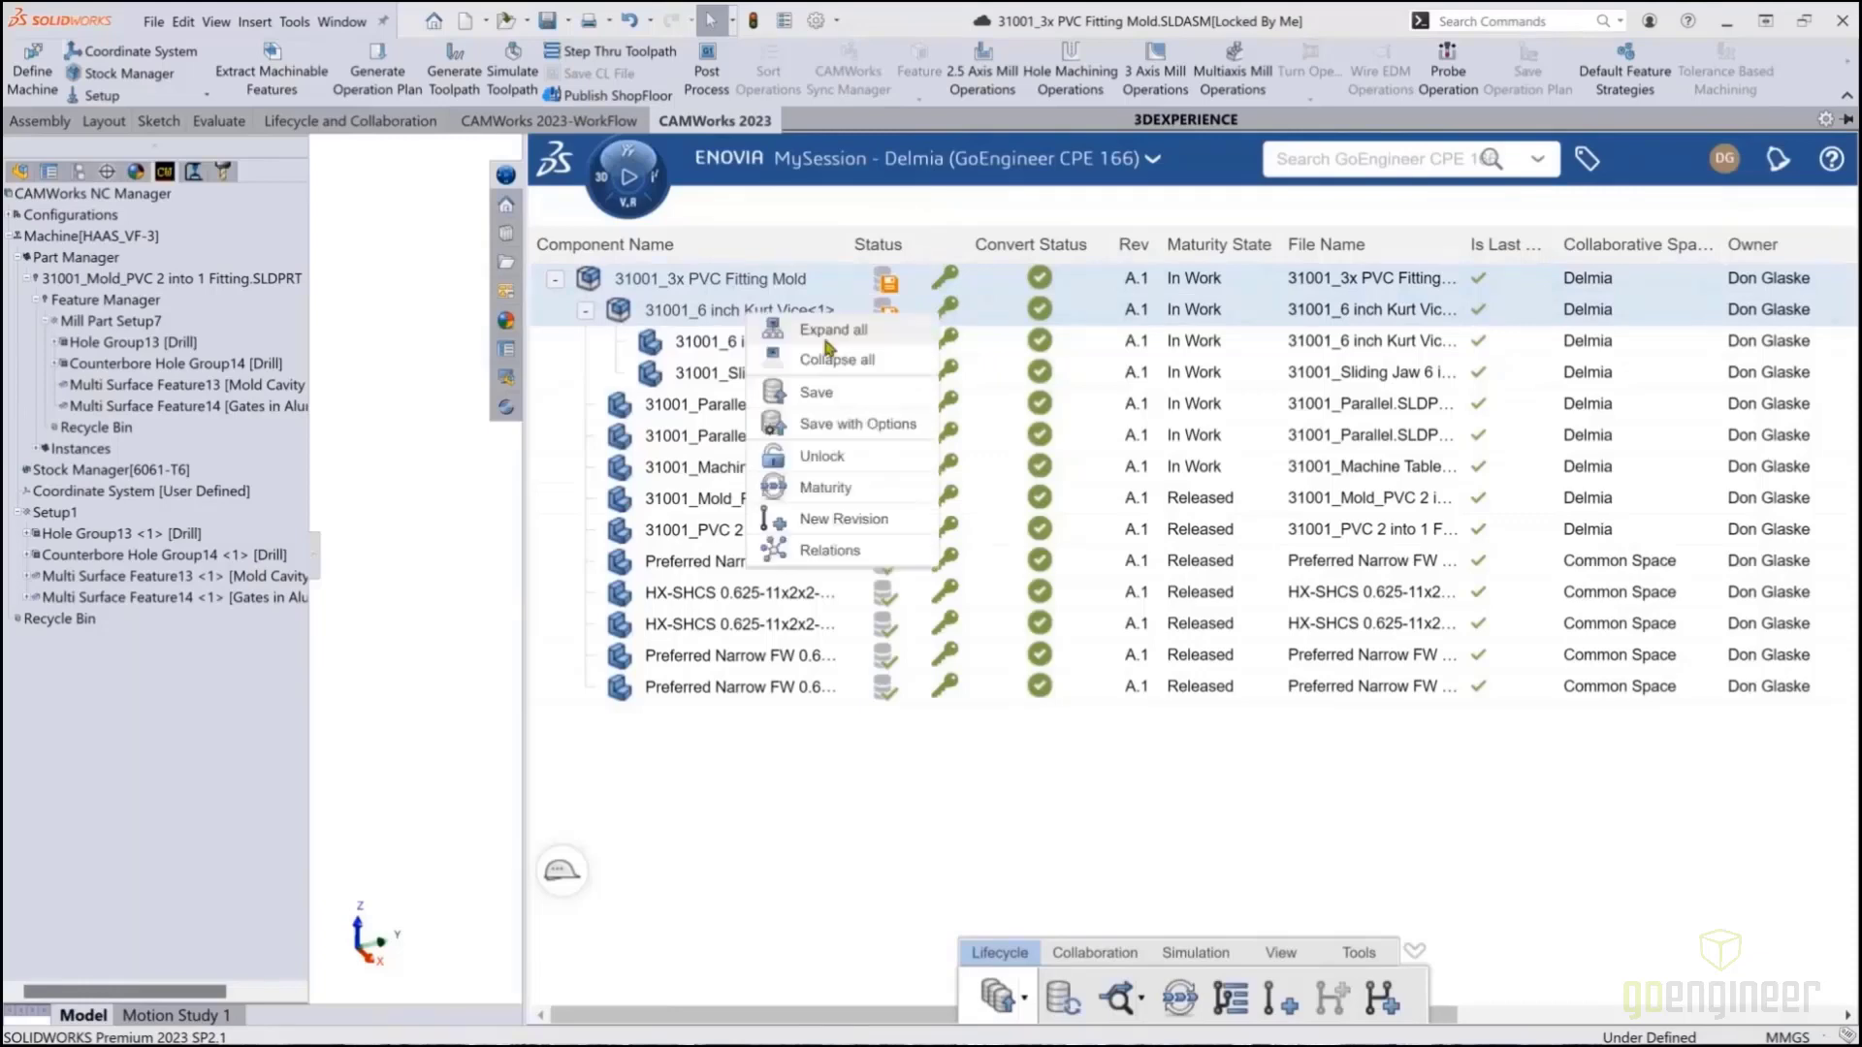
click(822, 394)
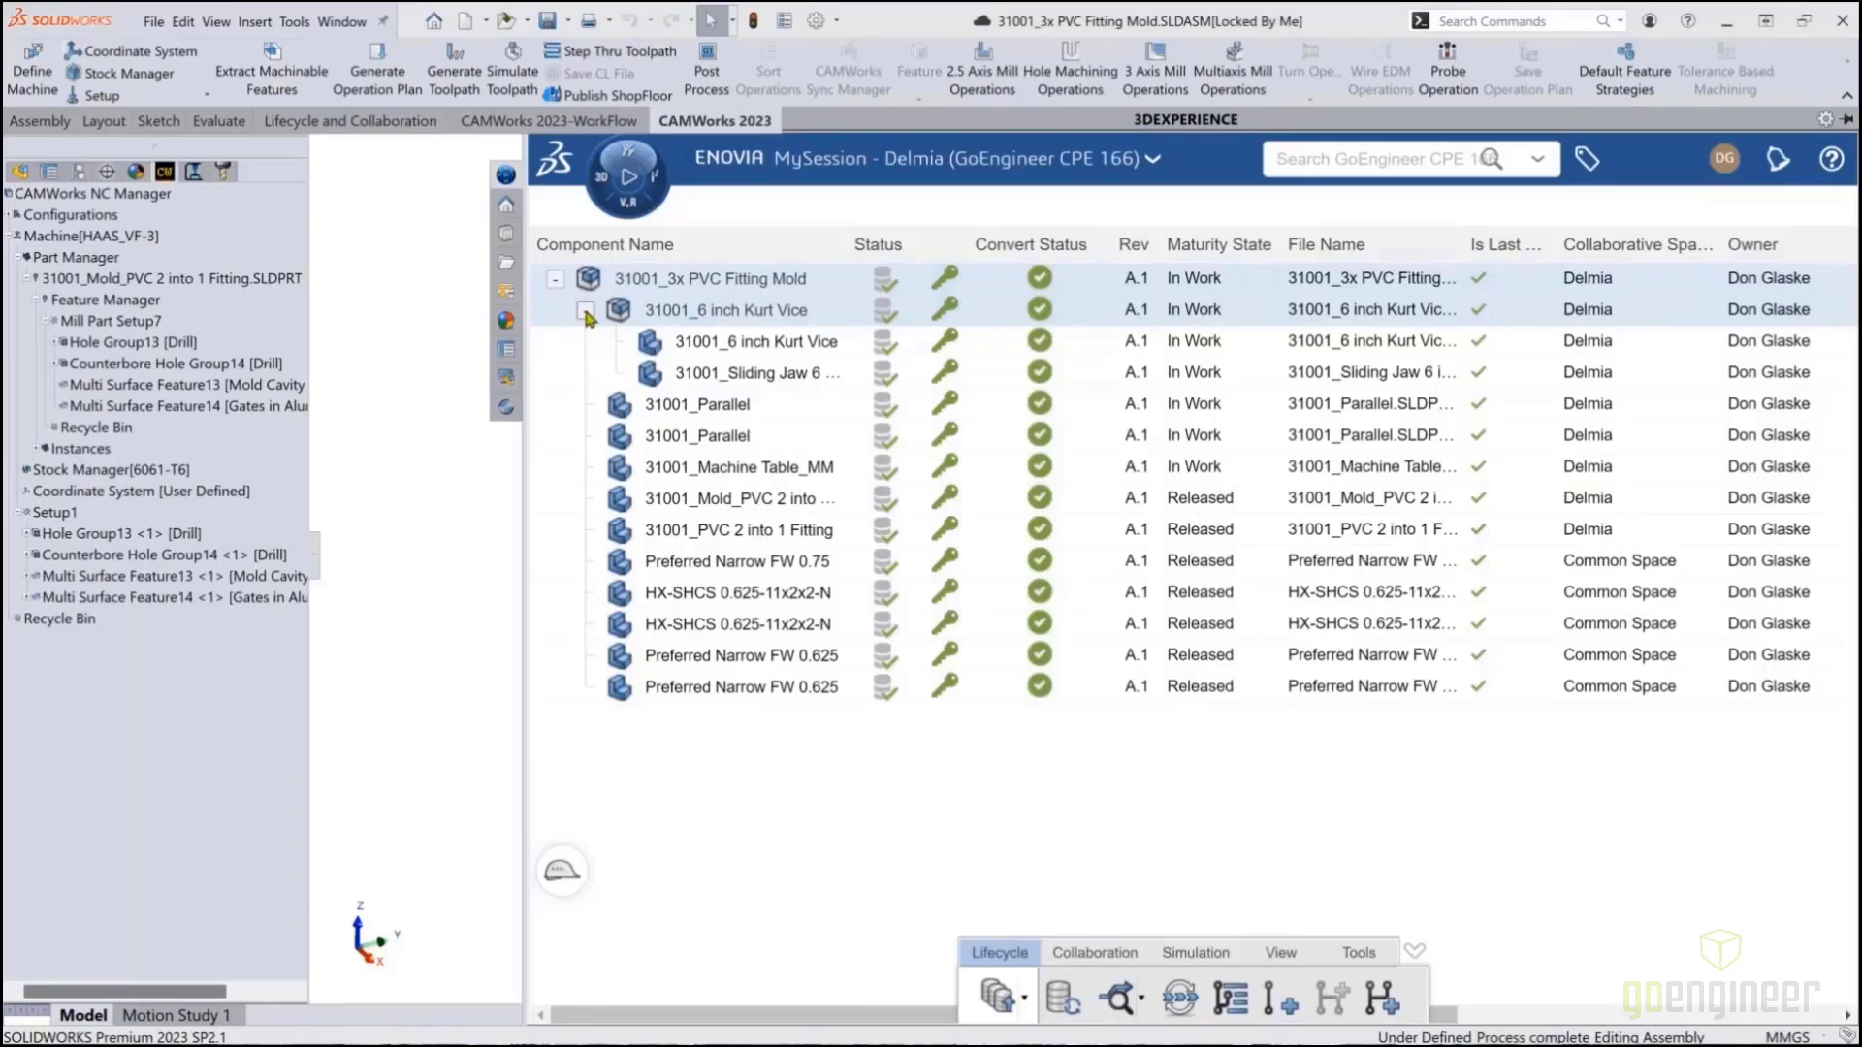
Change the maturity of the mold assembly, vise, parallels and machine table to Released, selecting all the 31001 components together
shift+click(779, 475)
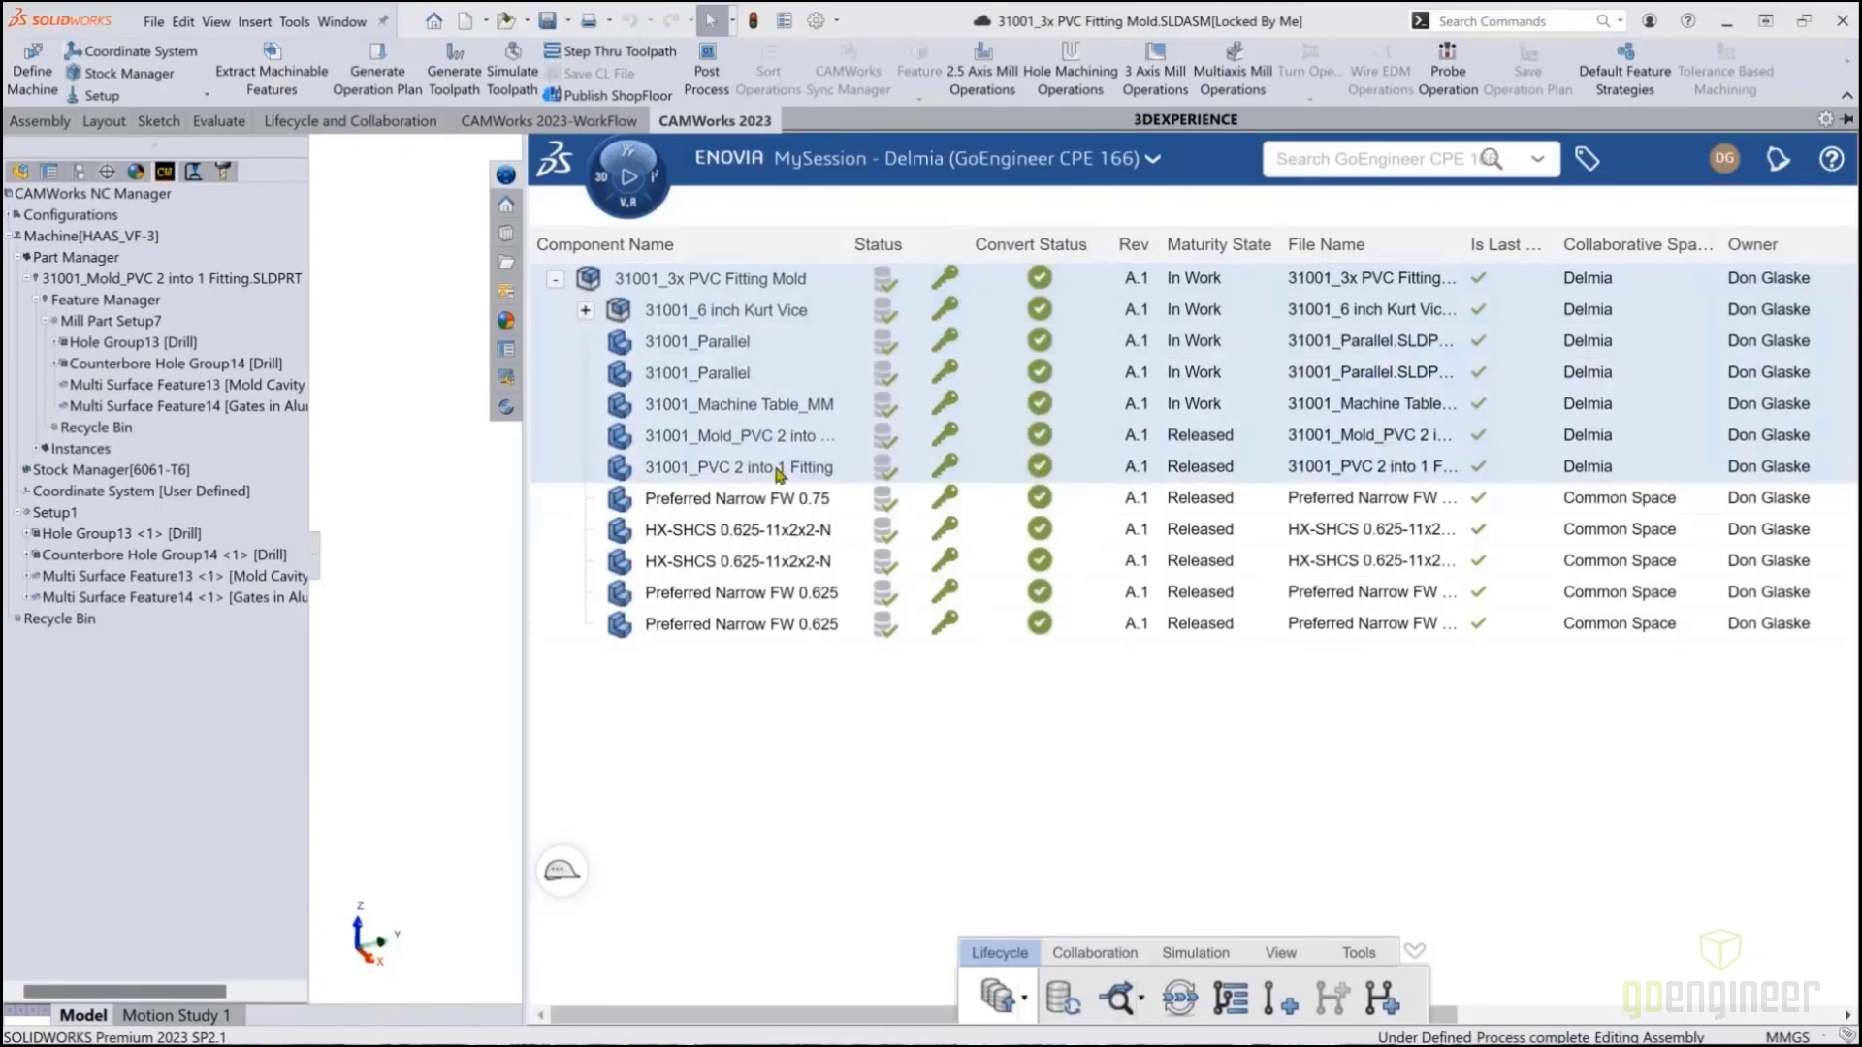
right_click(777, 469)
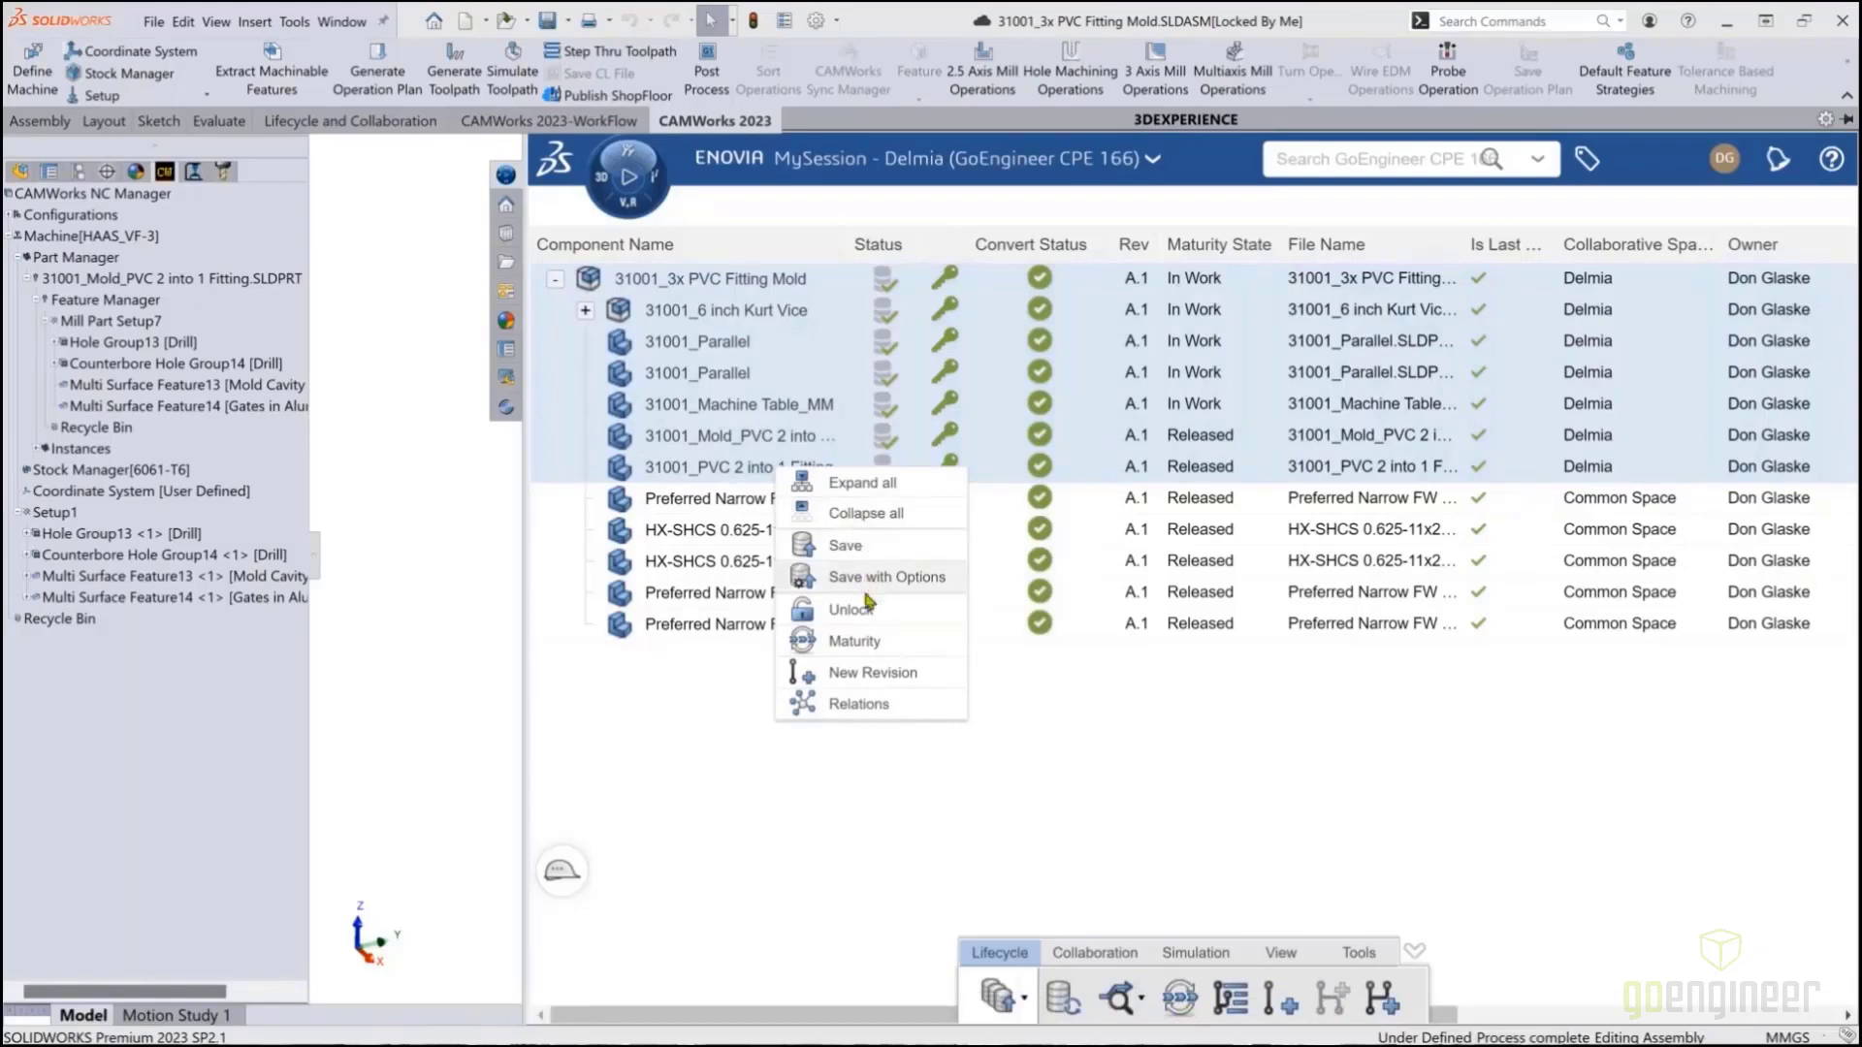
click(850, 643)
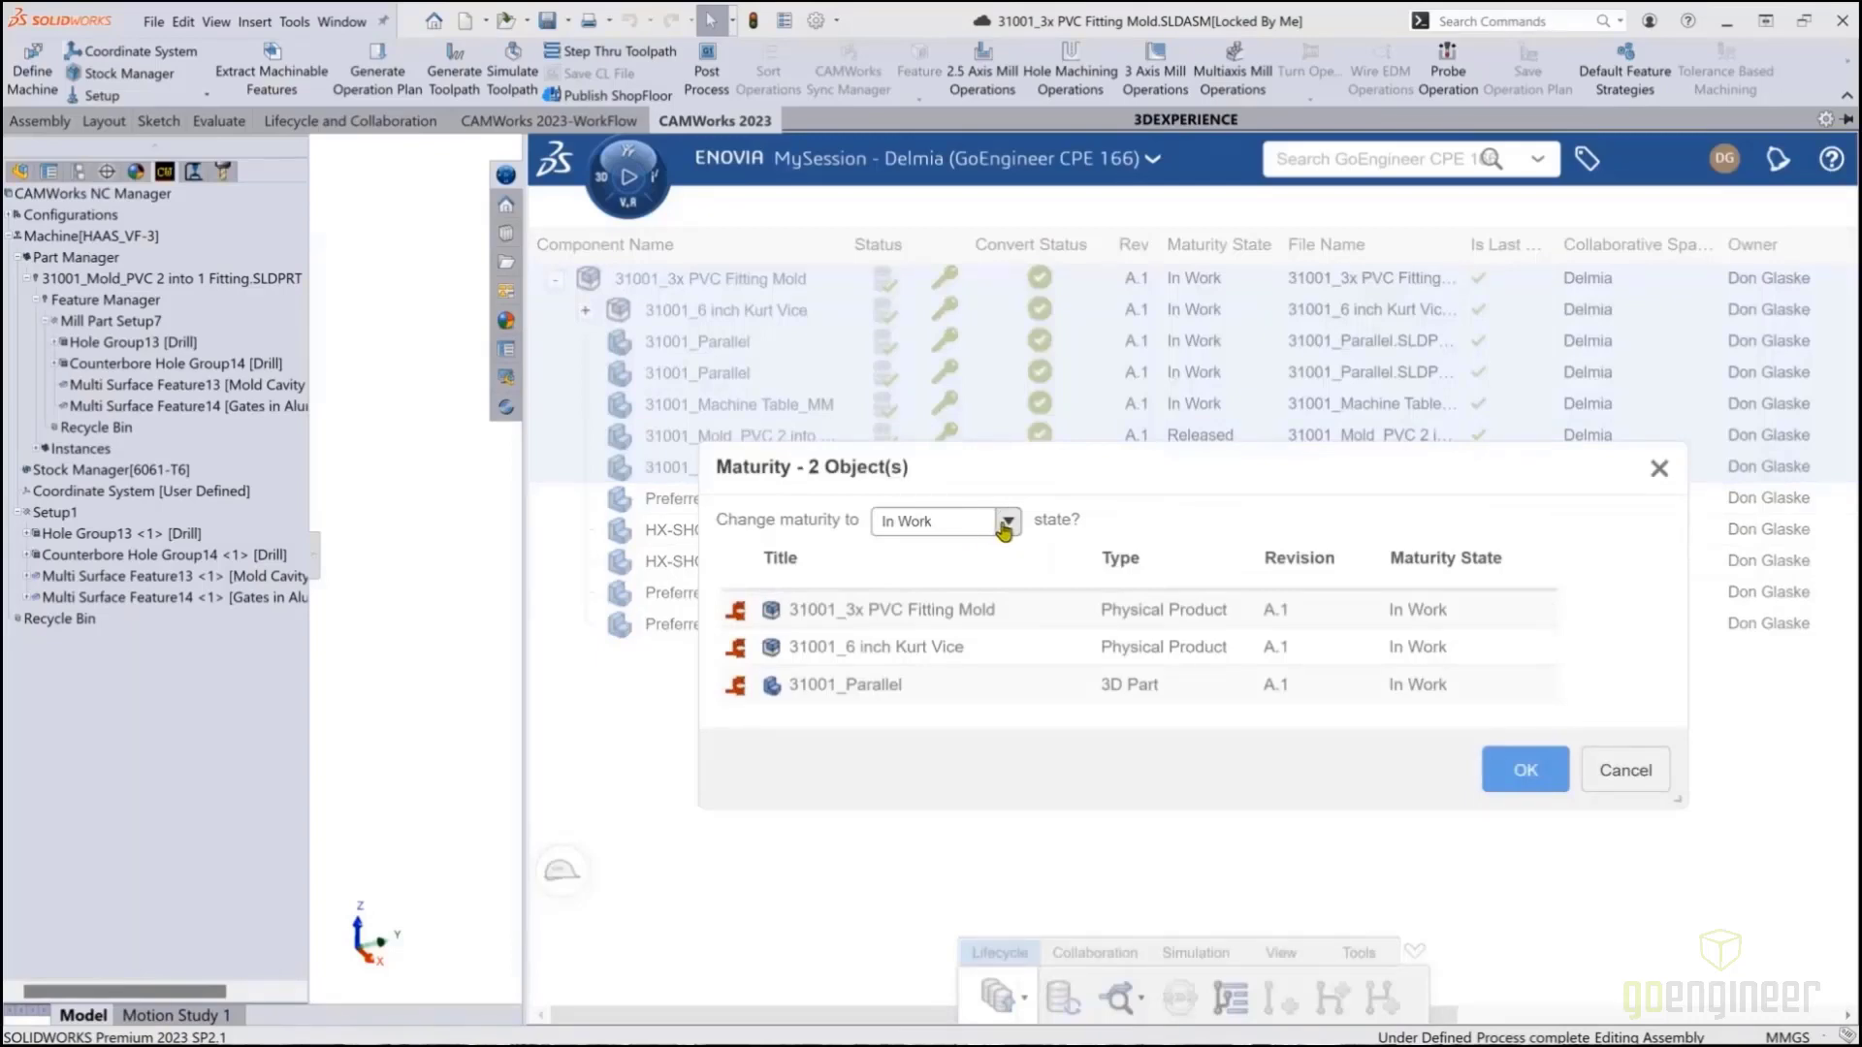
click(1525, 769)
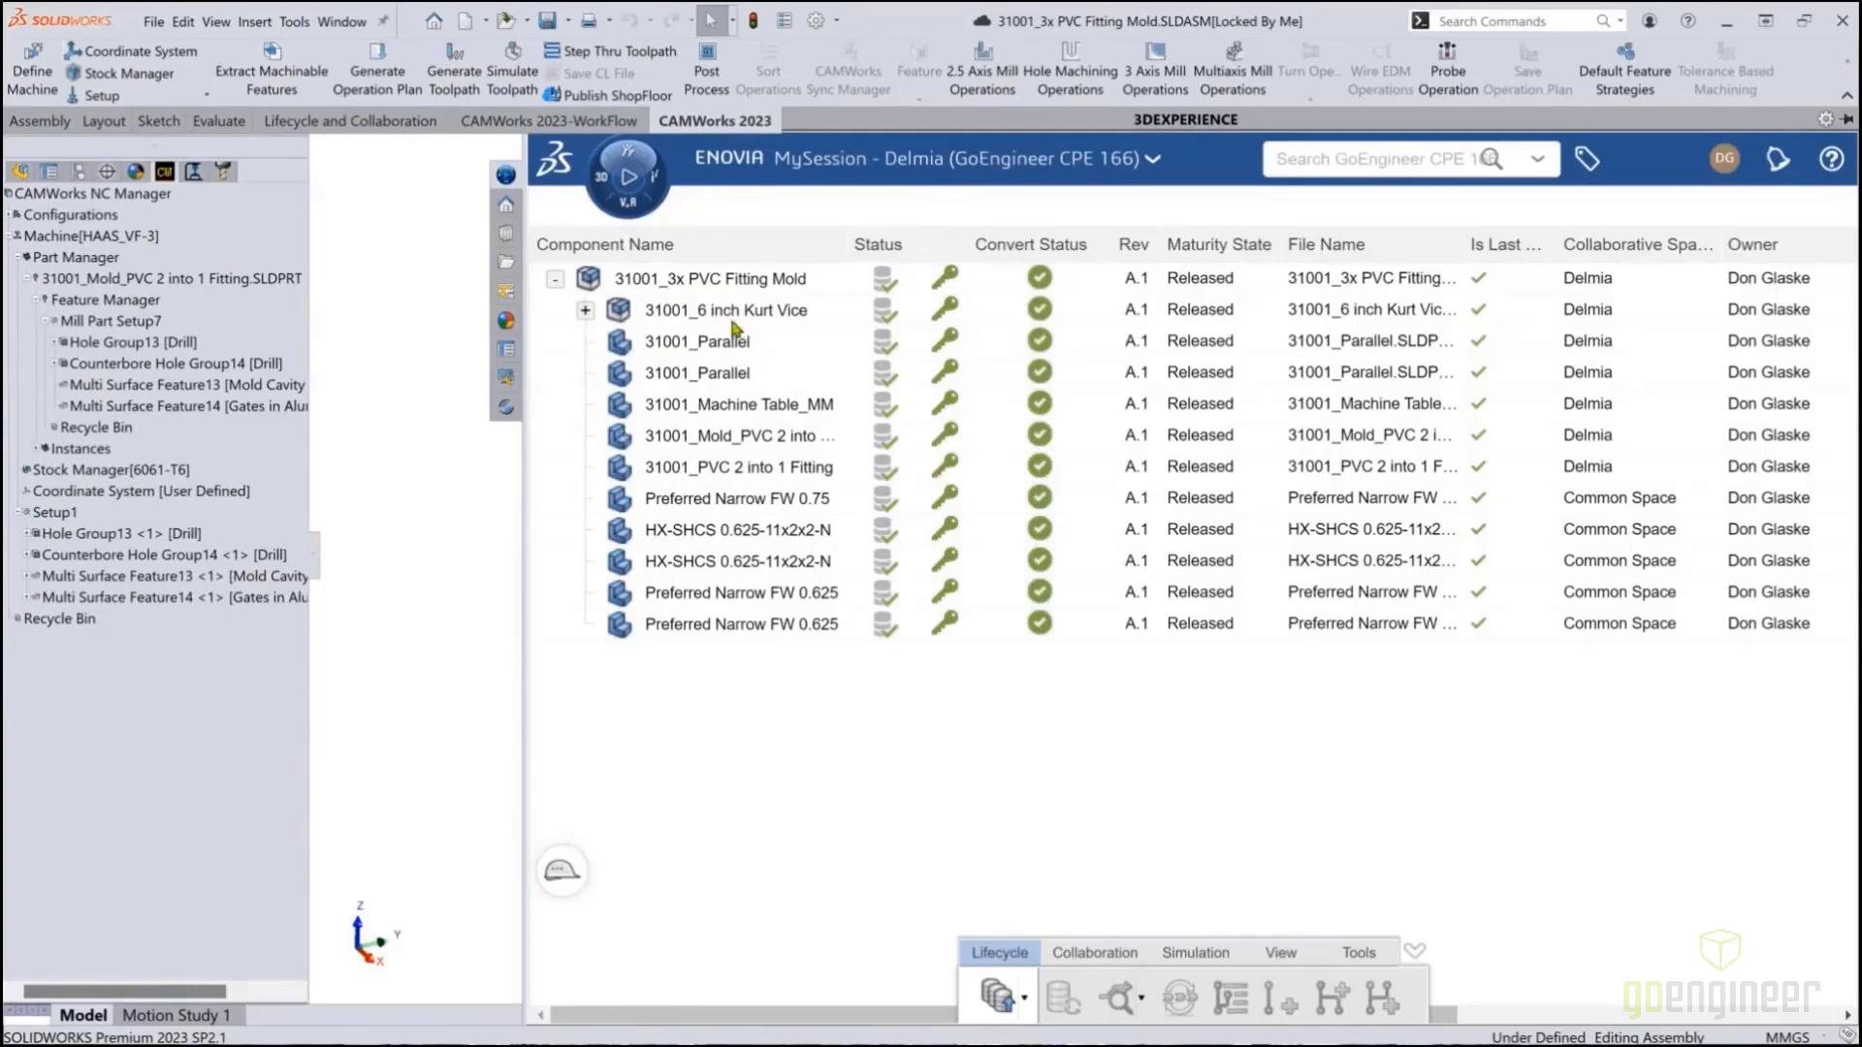
Create a new revision of 31001_PVC 2 into 1 Fitting with the revision comment "CHANGE INLET DIA TO 25mm"
click(760, 479)
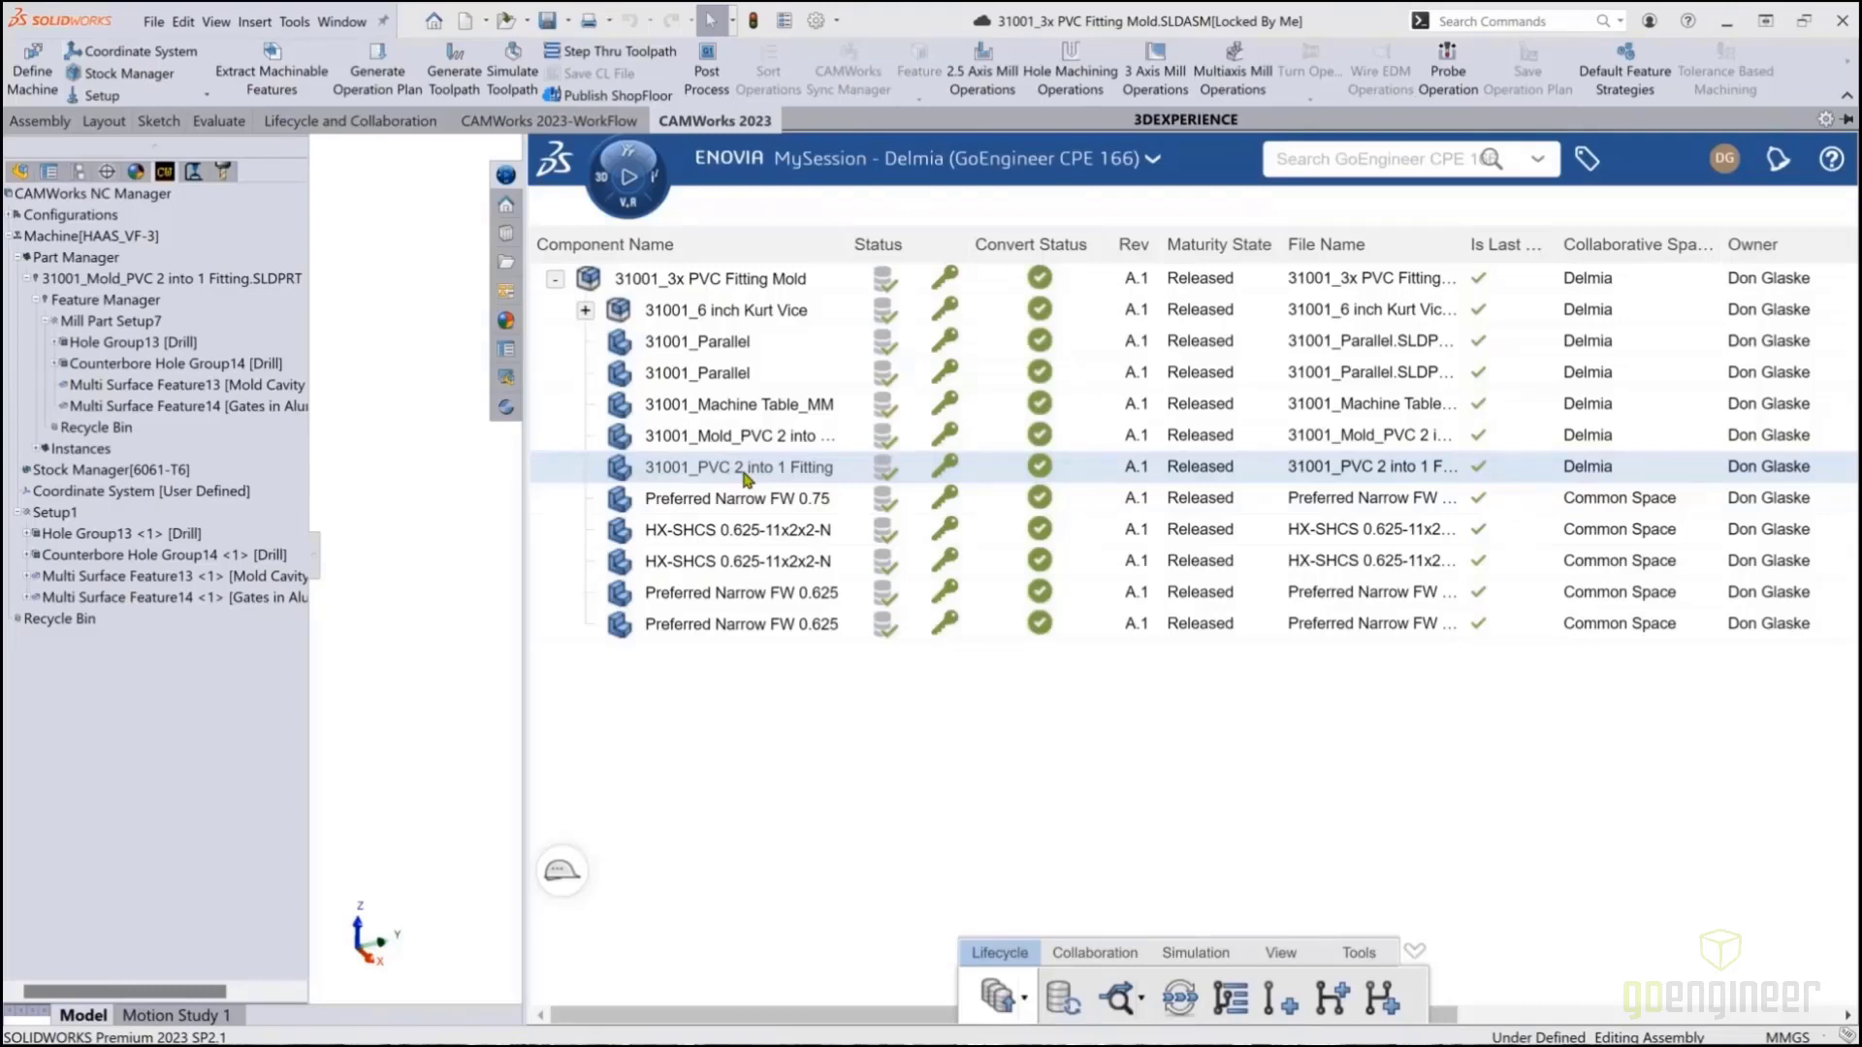
right_click(747, 479)
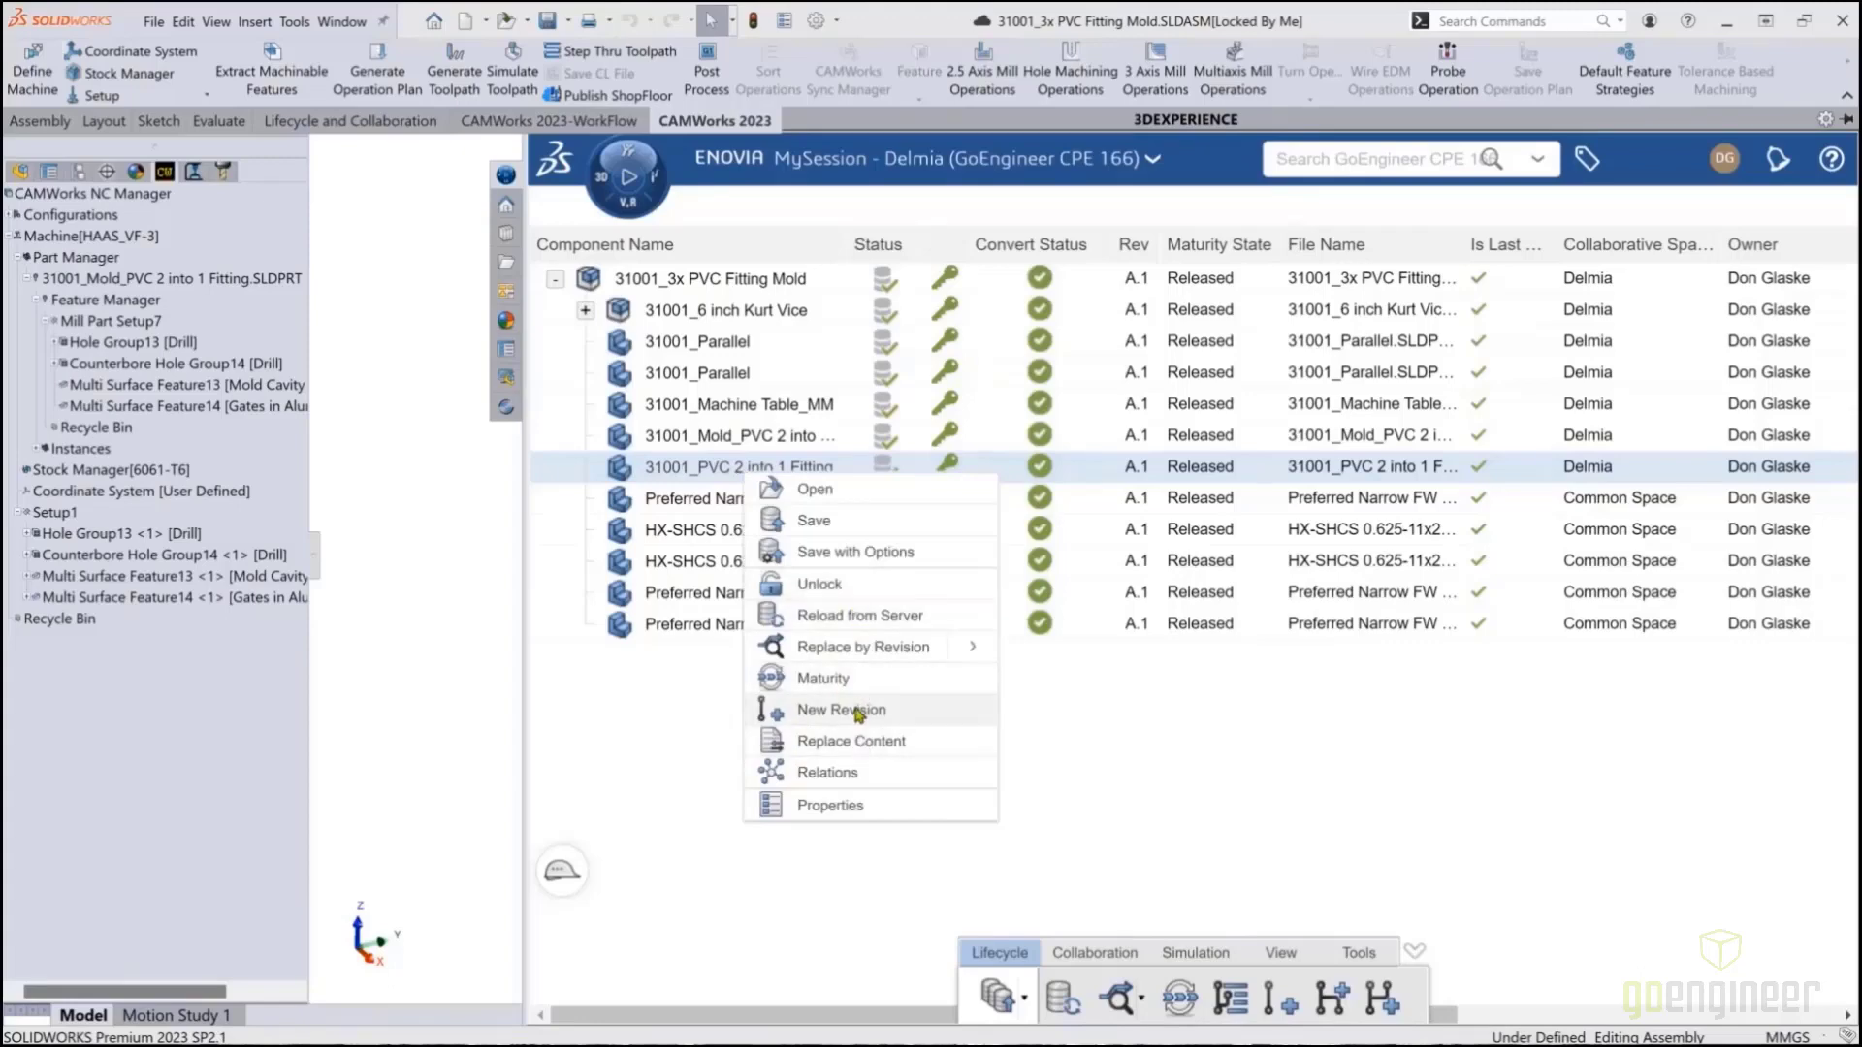
click(849, 713)
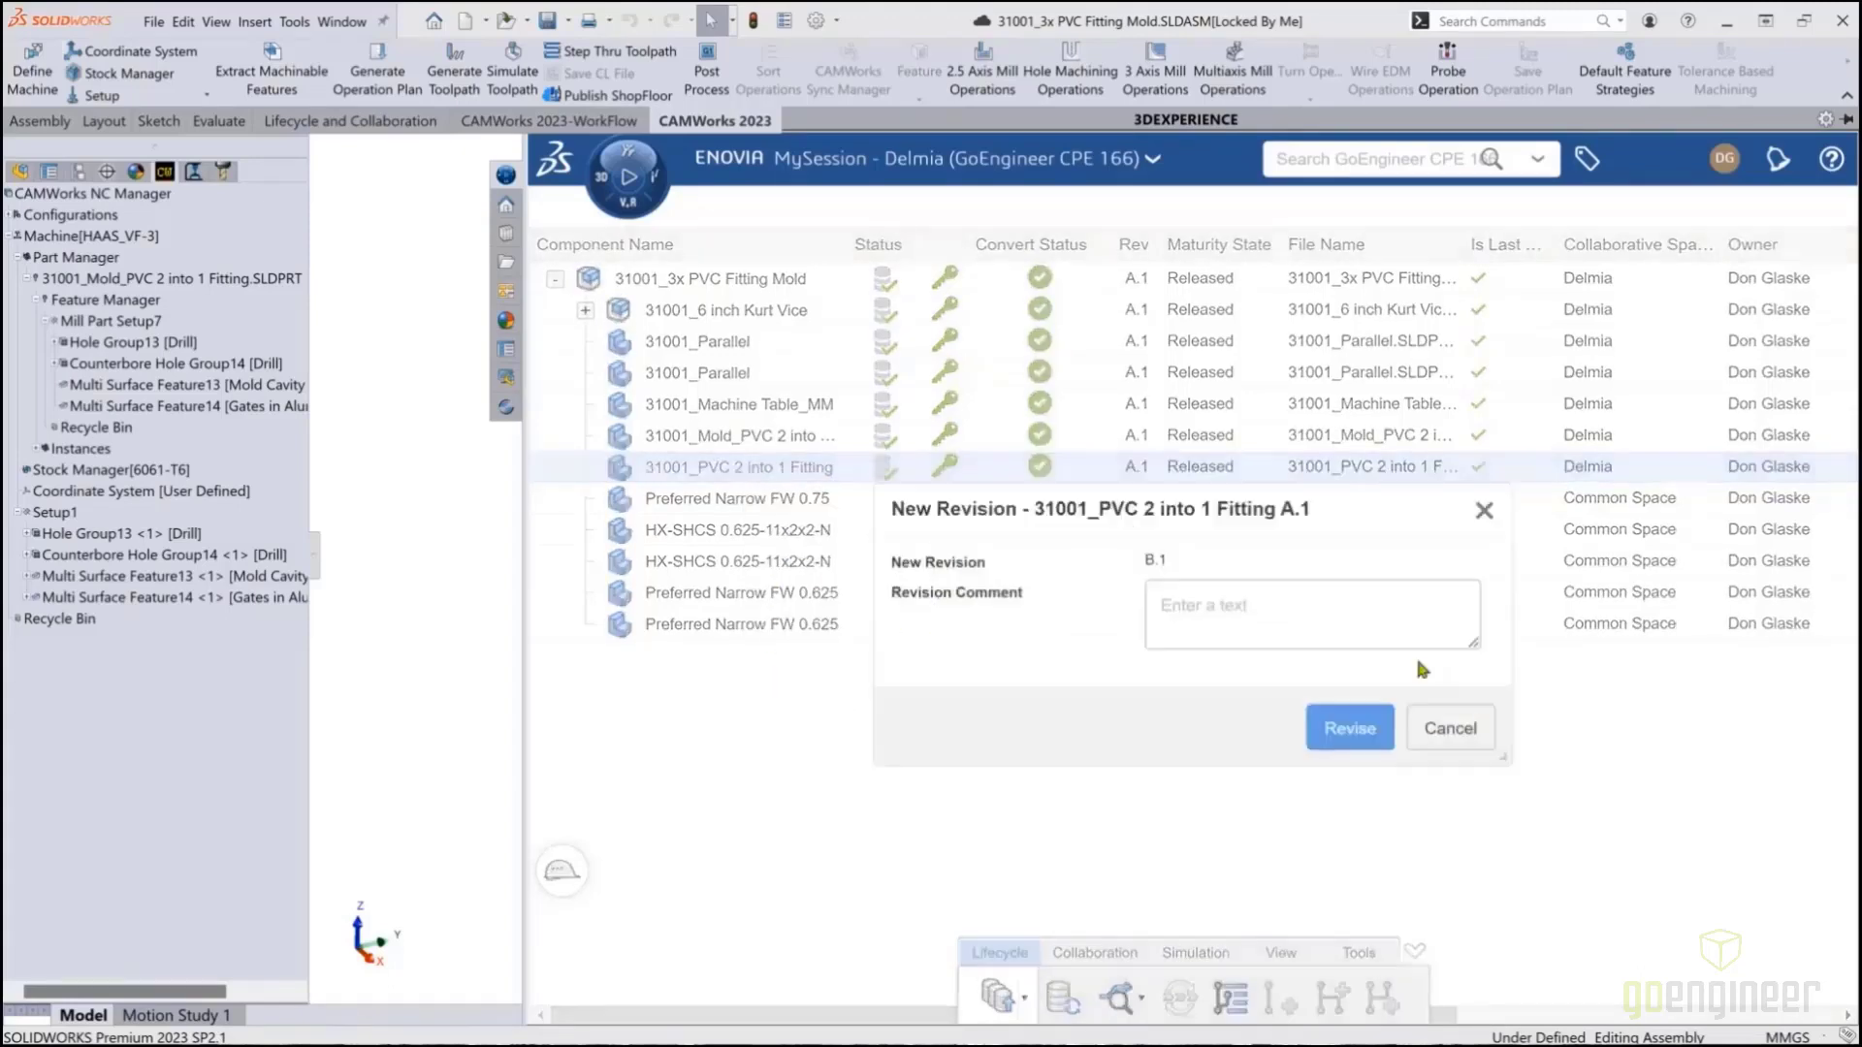
click(1284, 613)
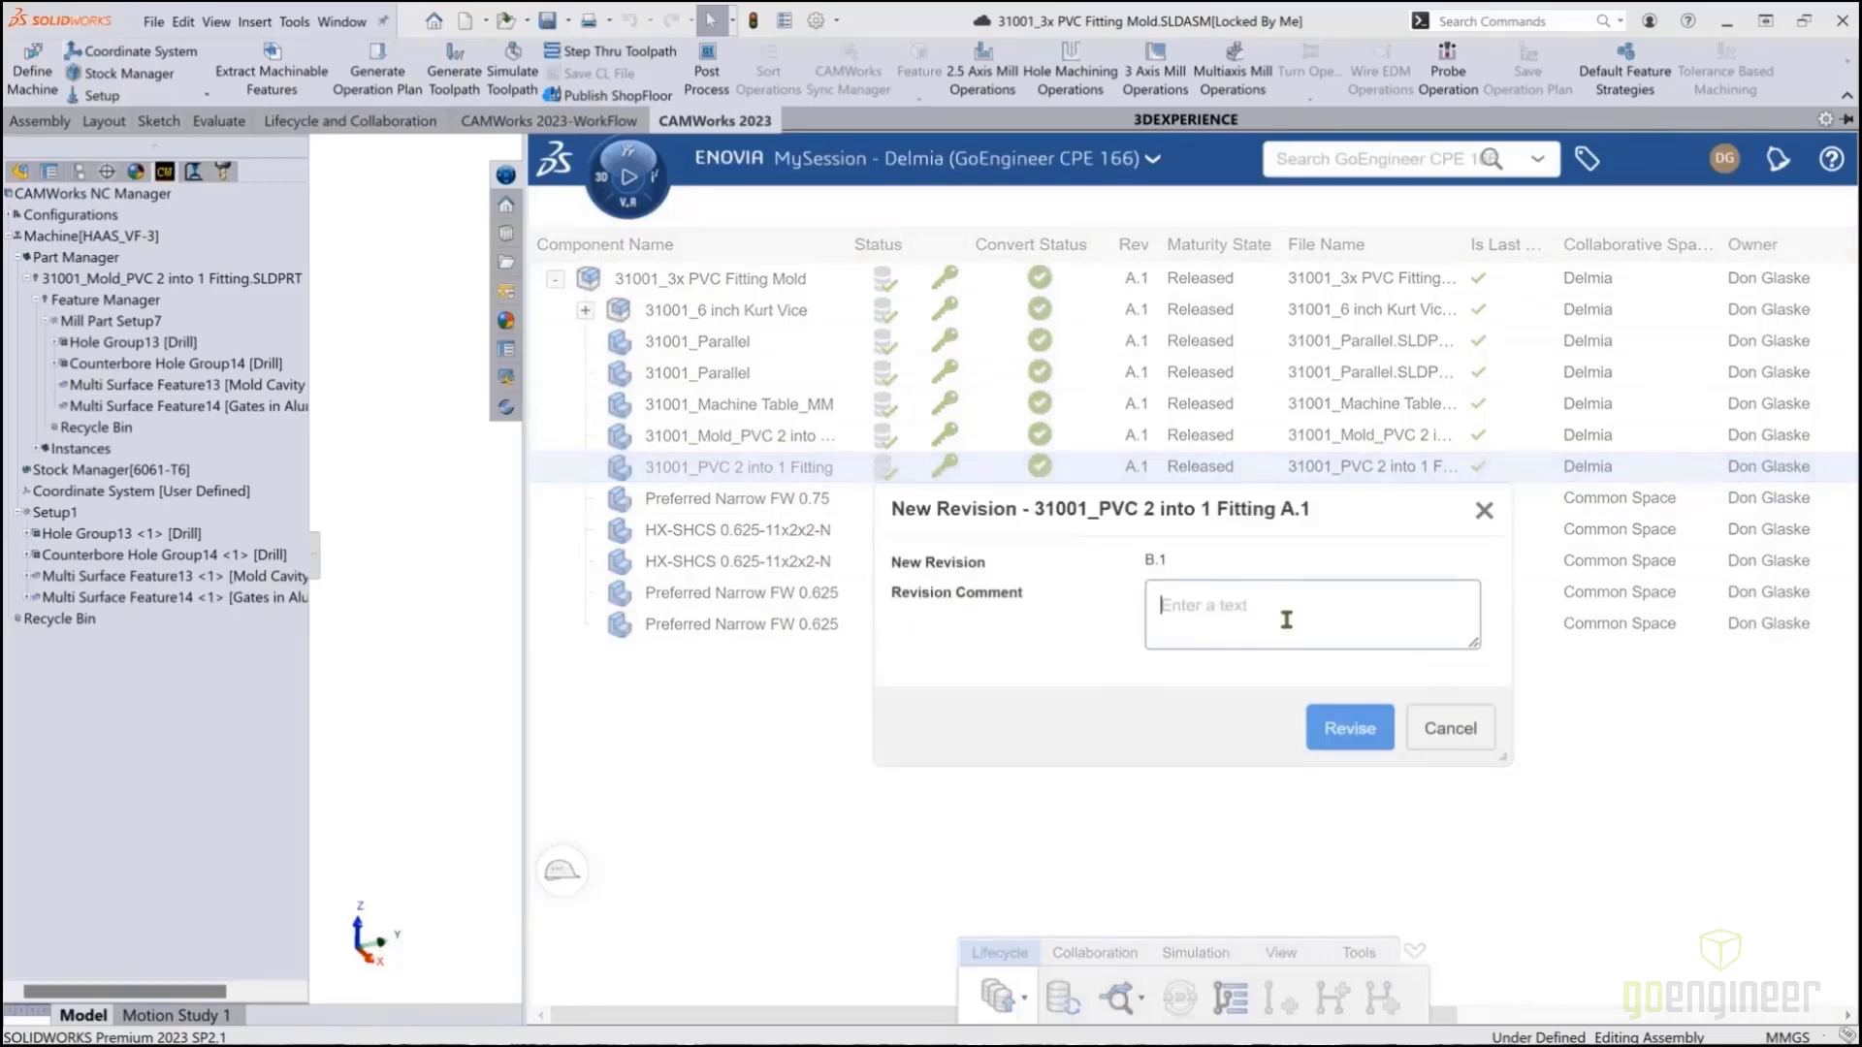
text(ch)
key(BackSpace)
key(BackSpace)
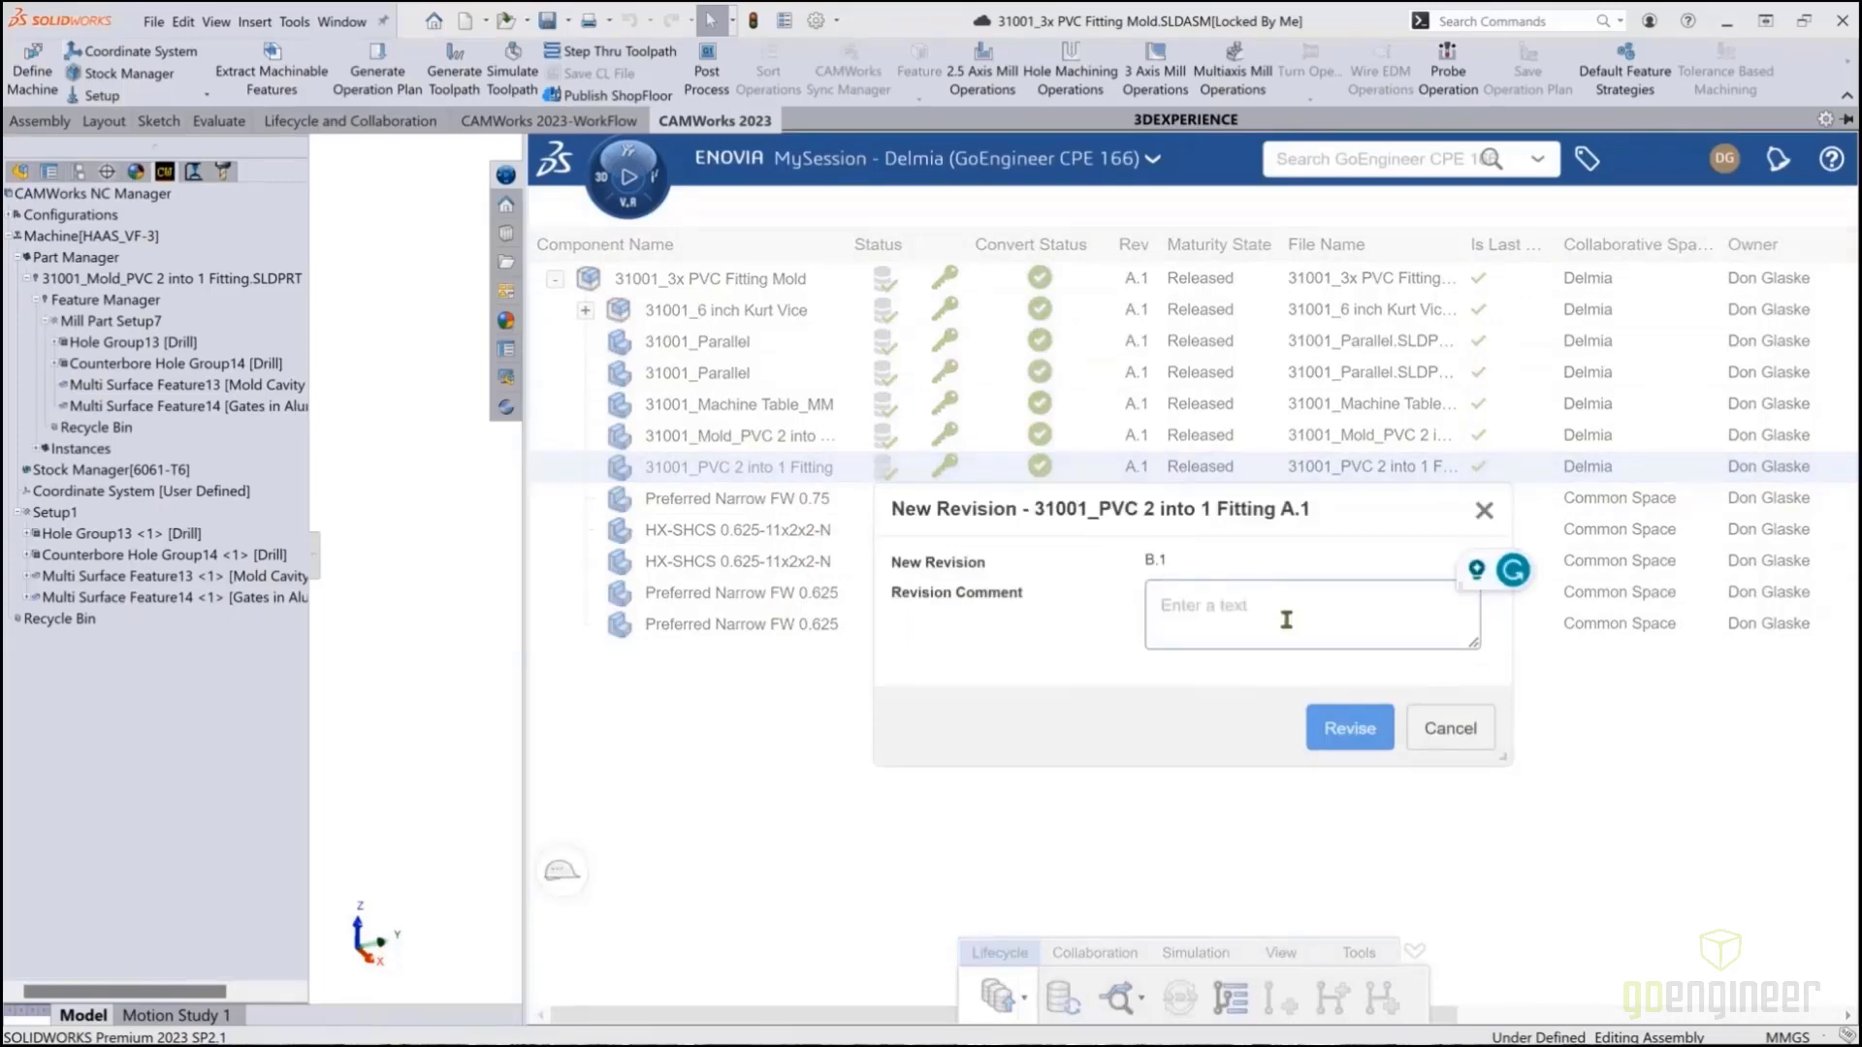
text(CHANGE INLET DIAM)
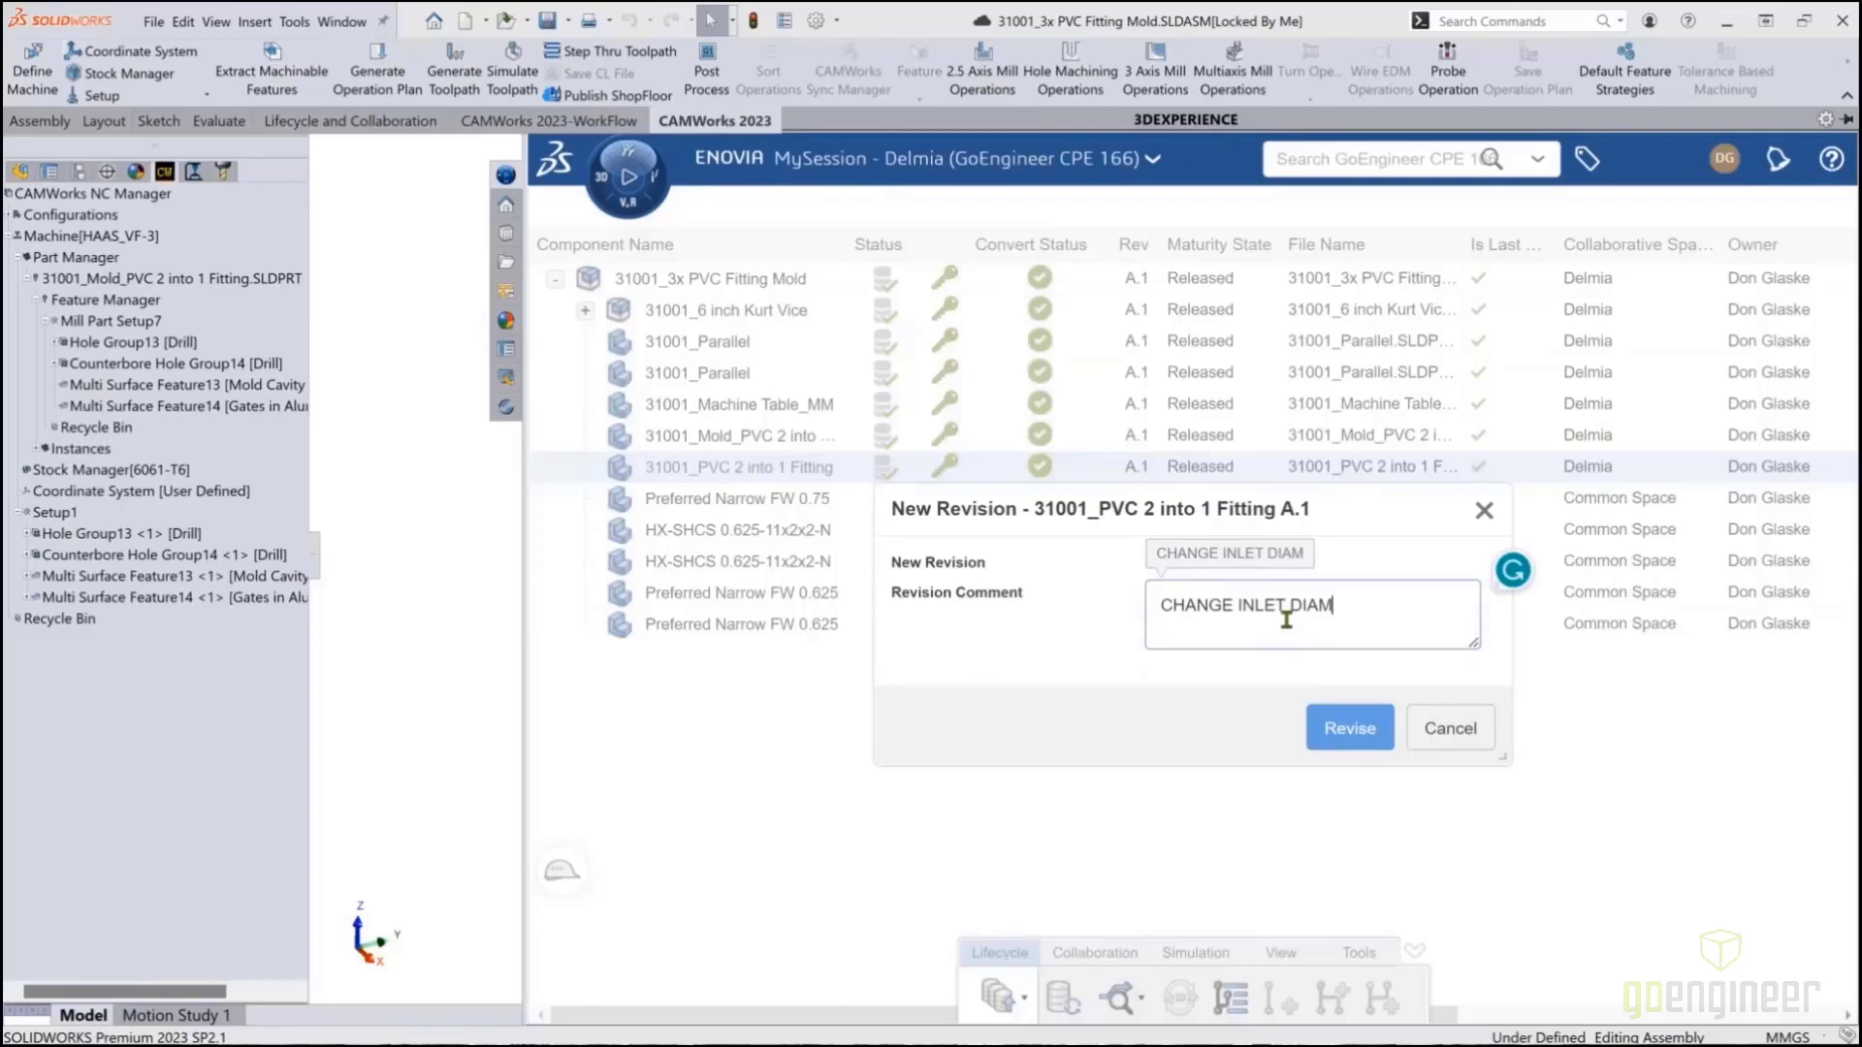
key(BackSpace)
text(TO 25mm)
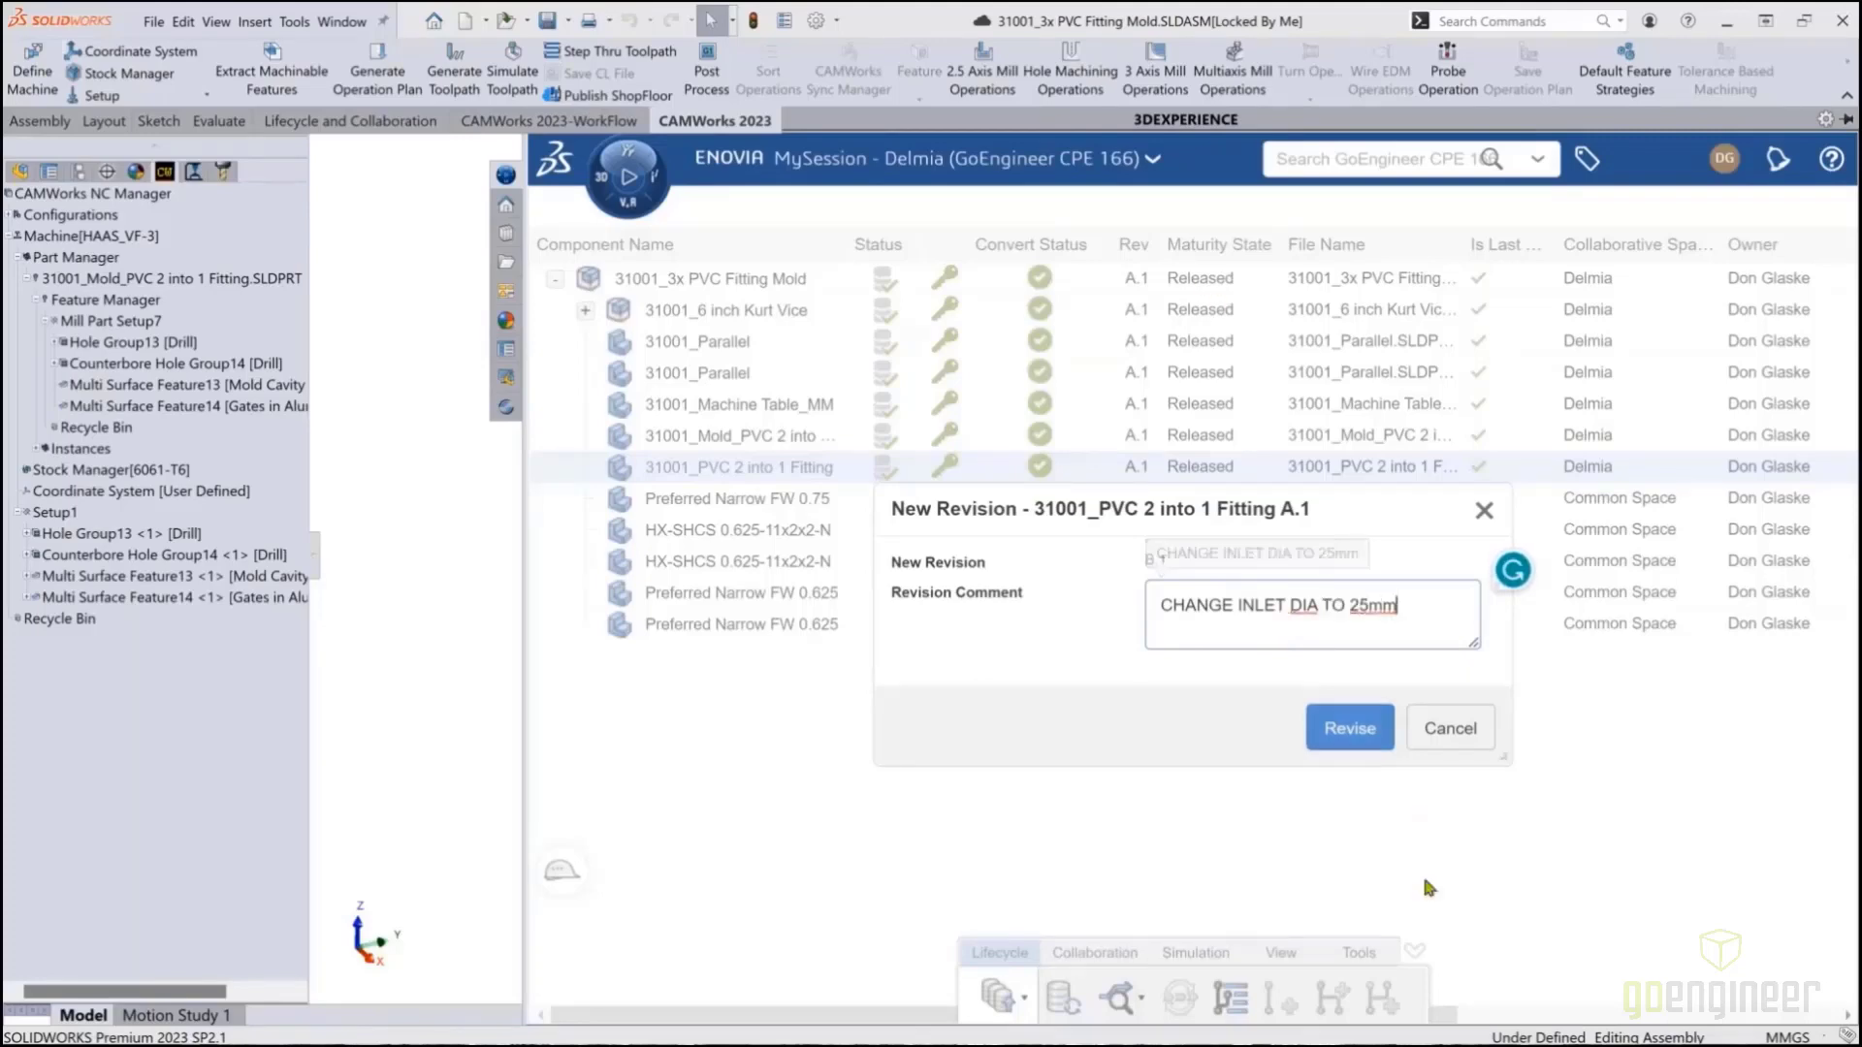
click(1353, 722)
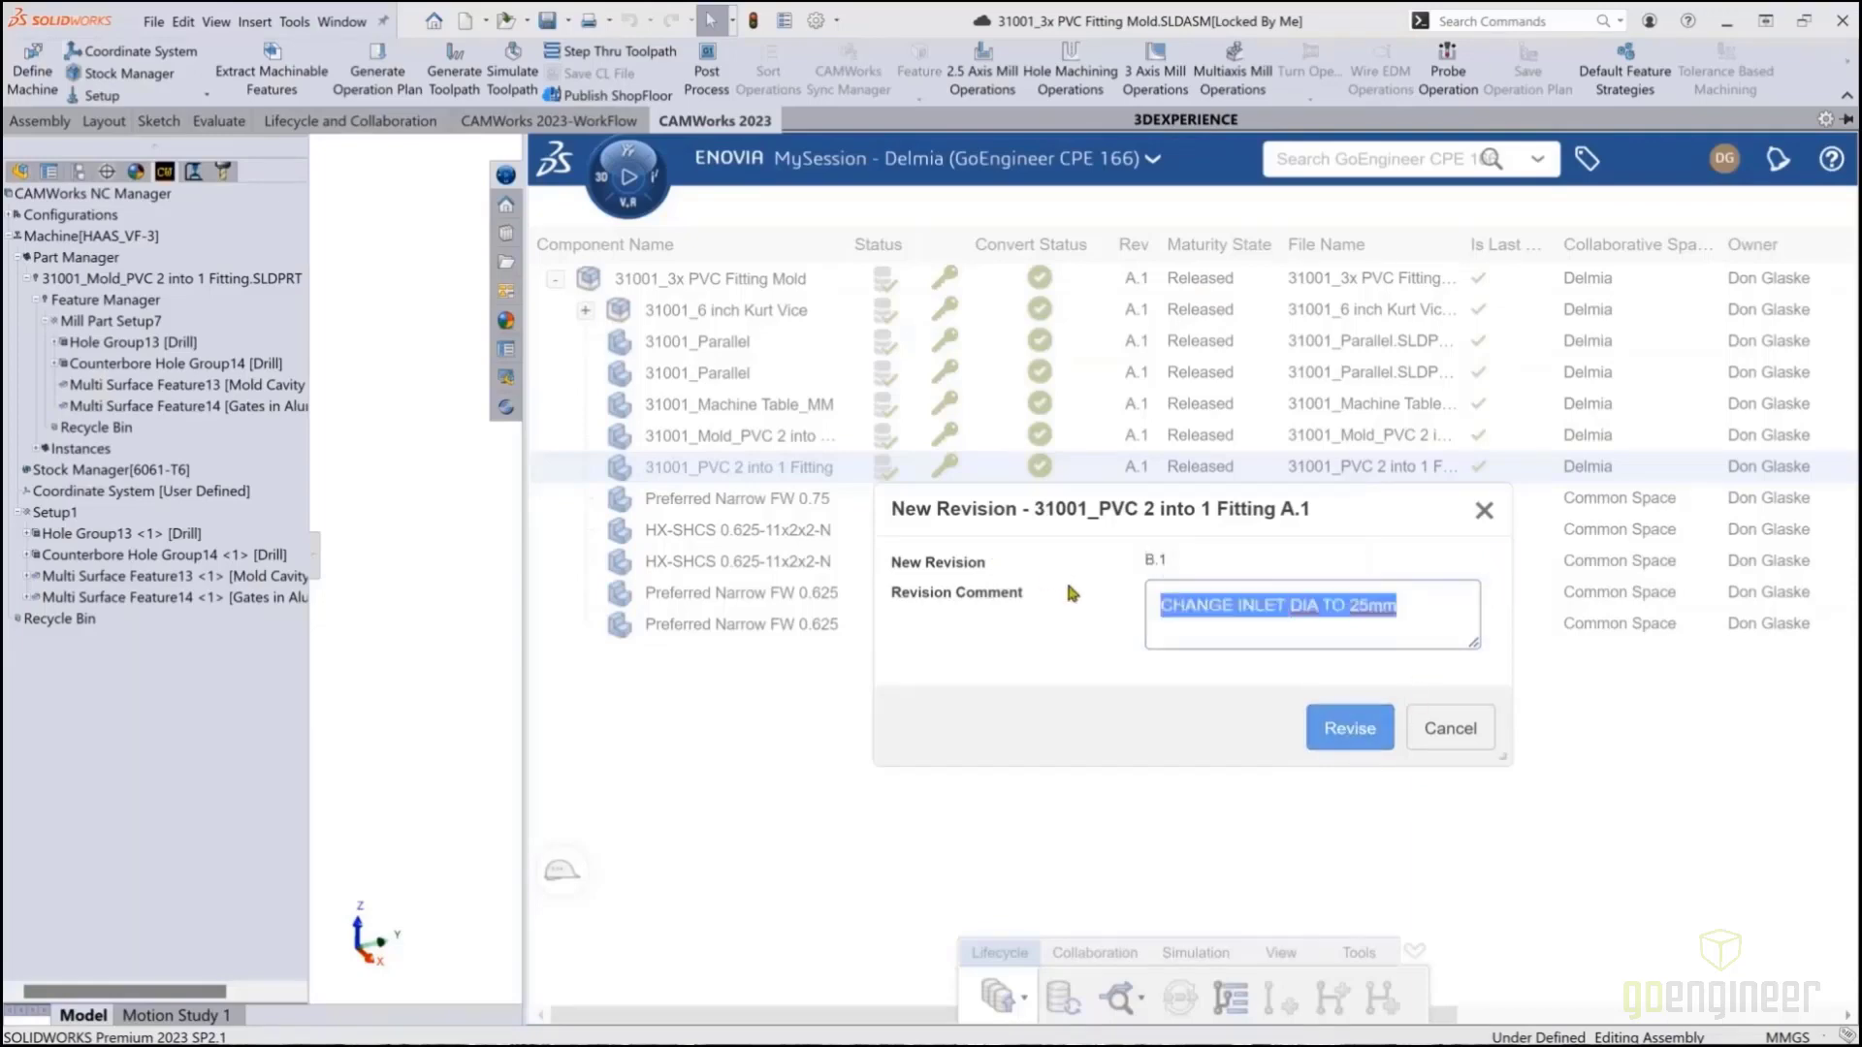
click(1373, 735)
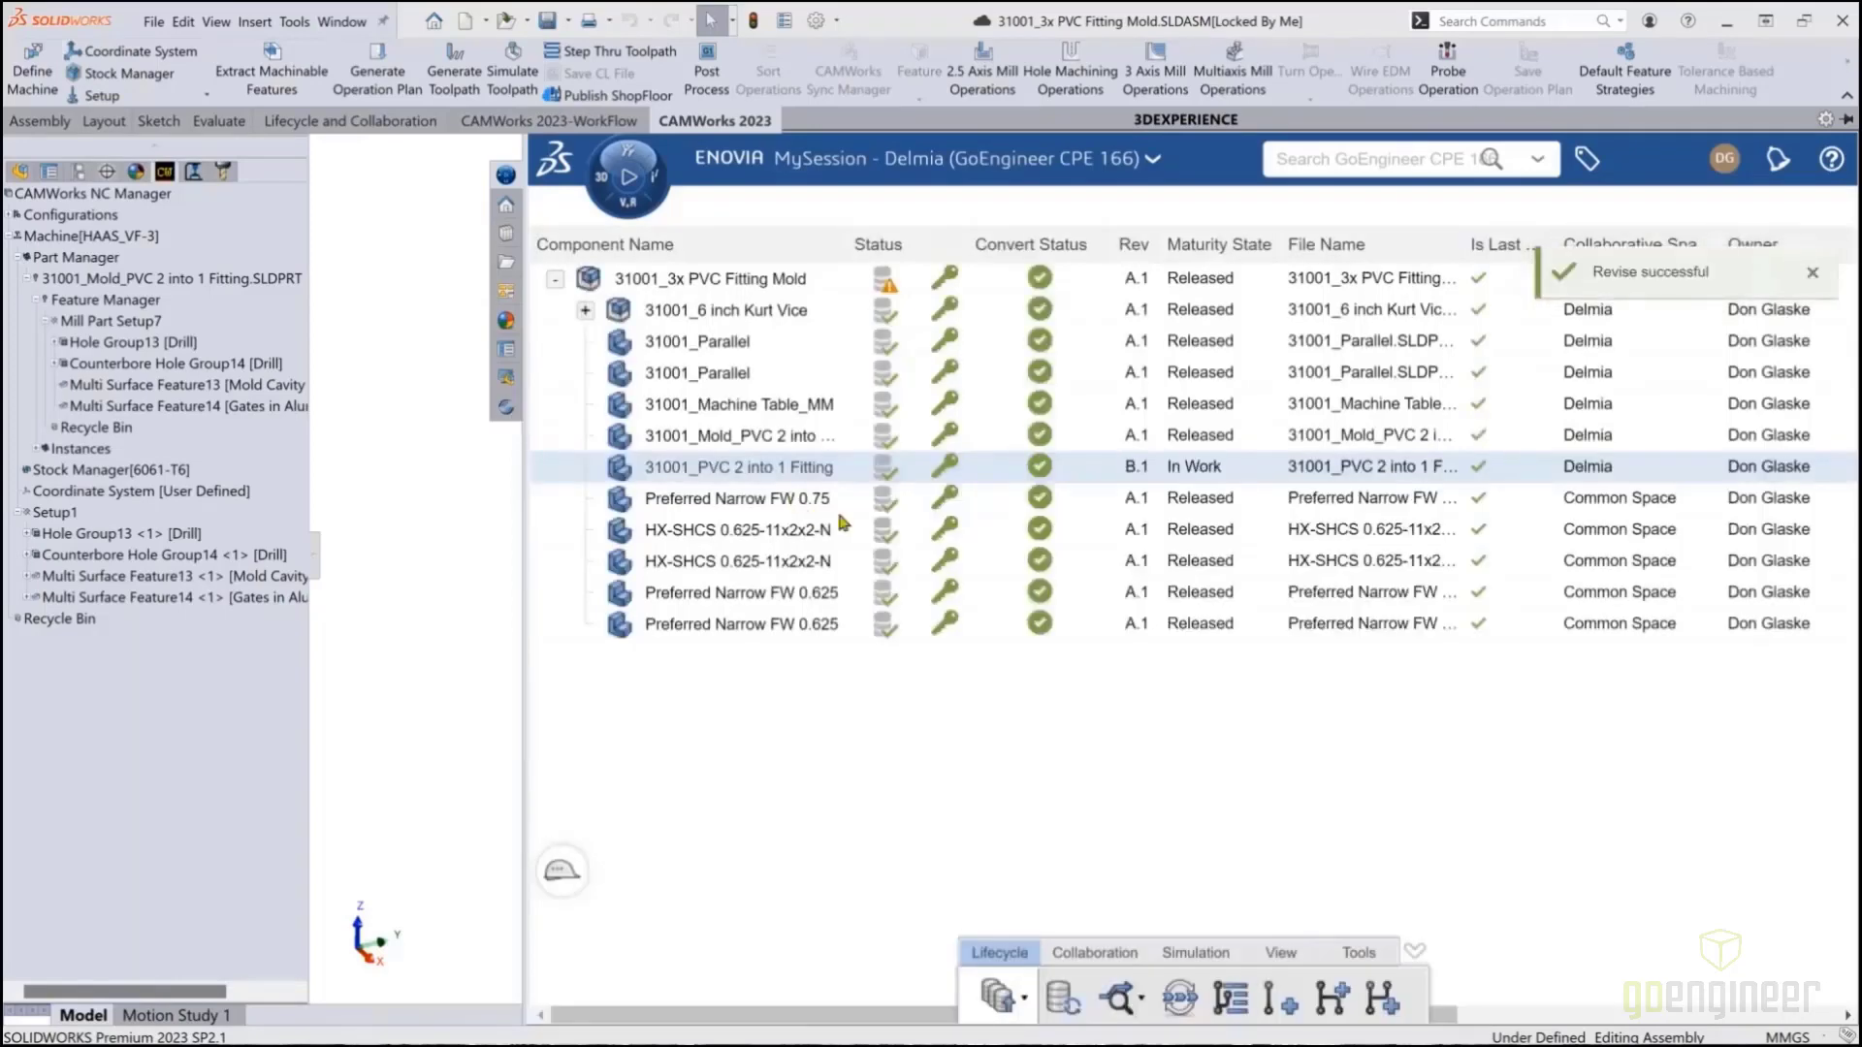
Open the revised 31001_PVC 2 into 1 Fitting part and set the Loft1 inlet diameter to 25 mm
right_click(728, 472)
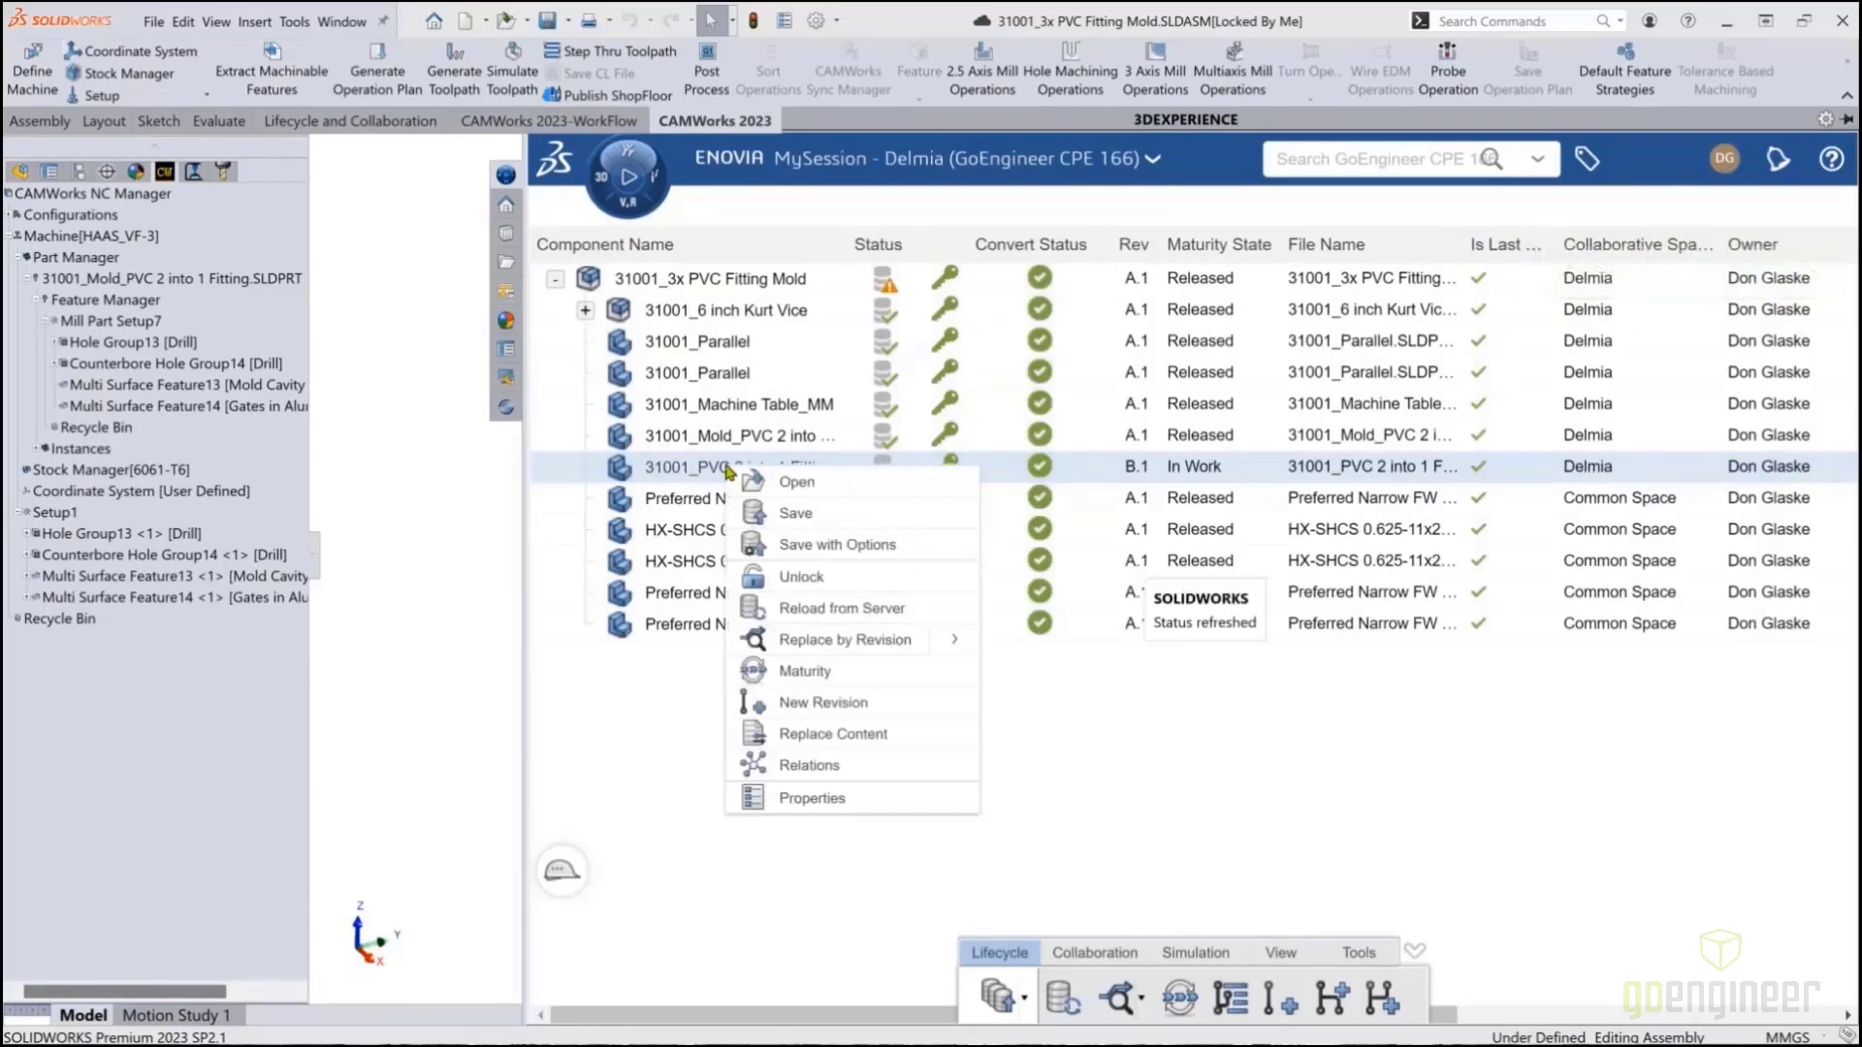
click(796, 482)
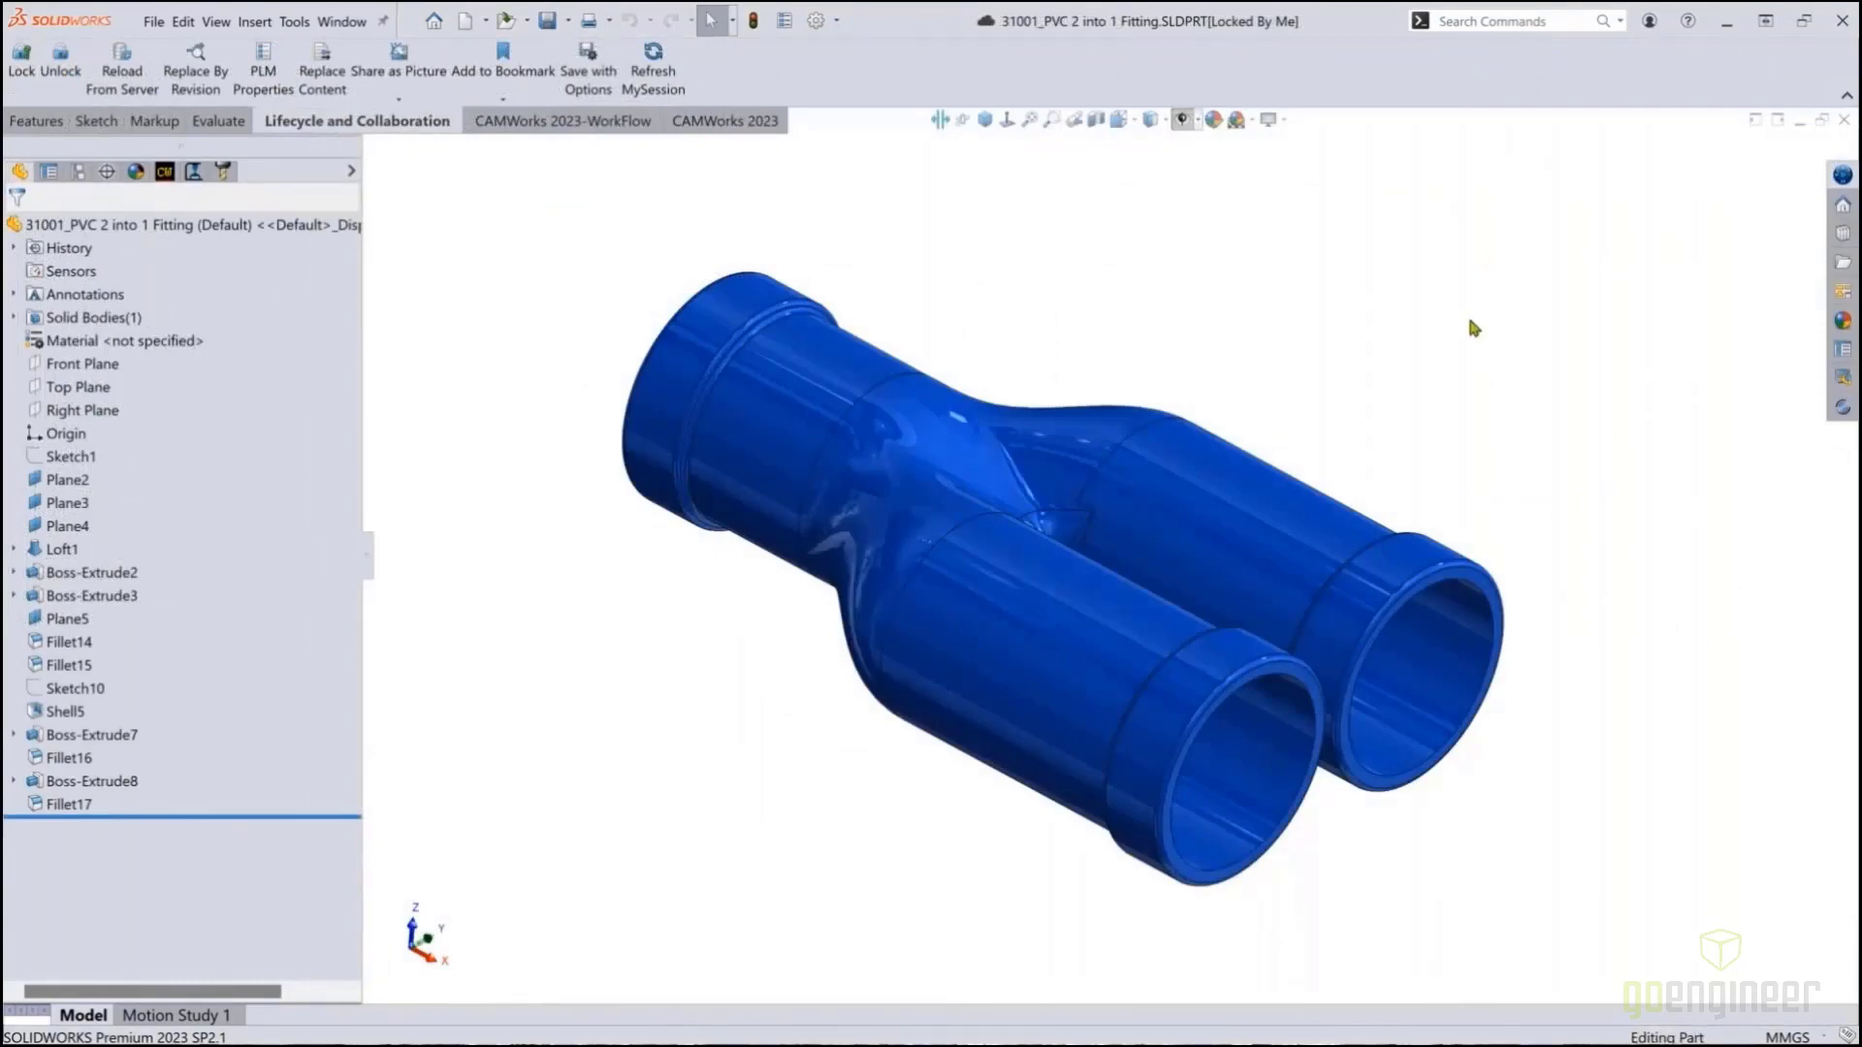
click(894, 417)
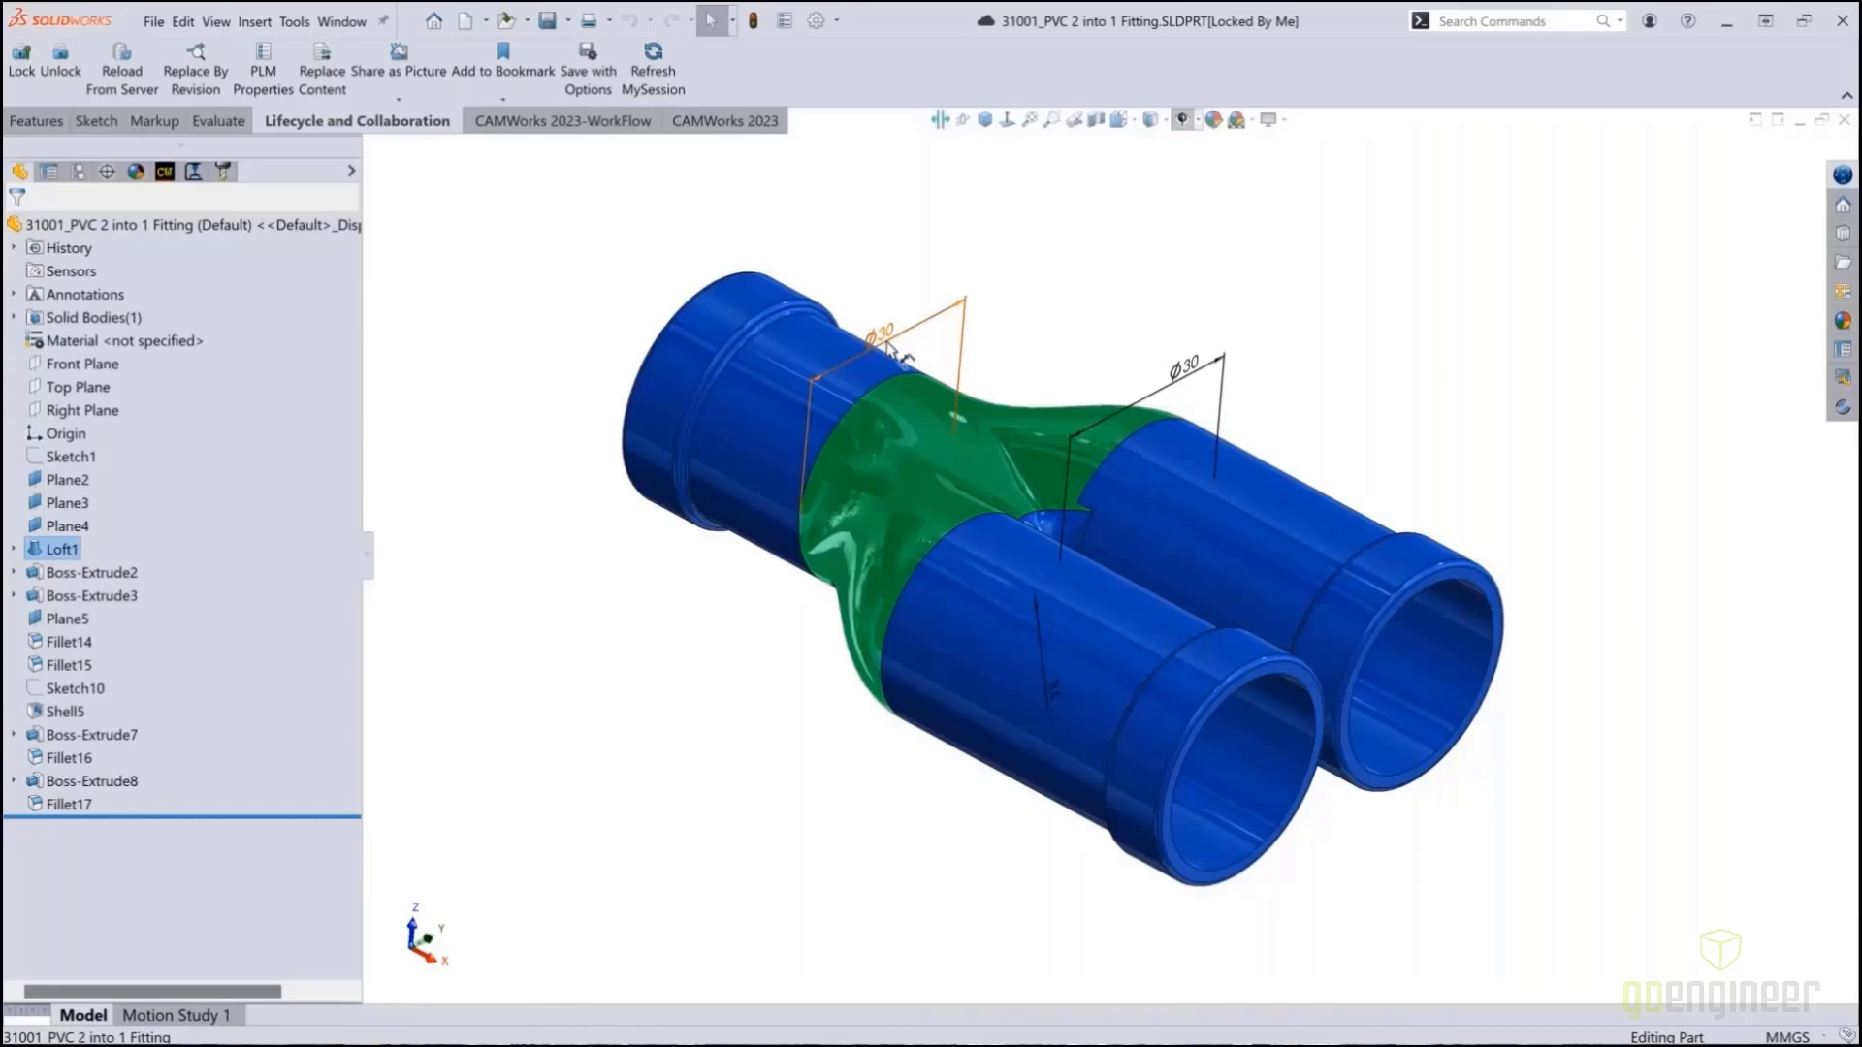
double_click(888, 343)
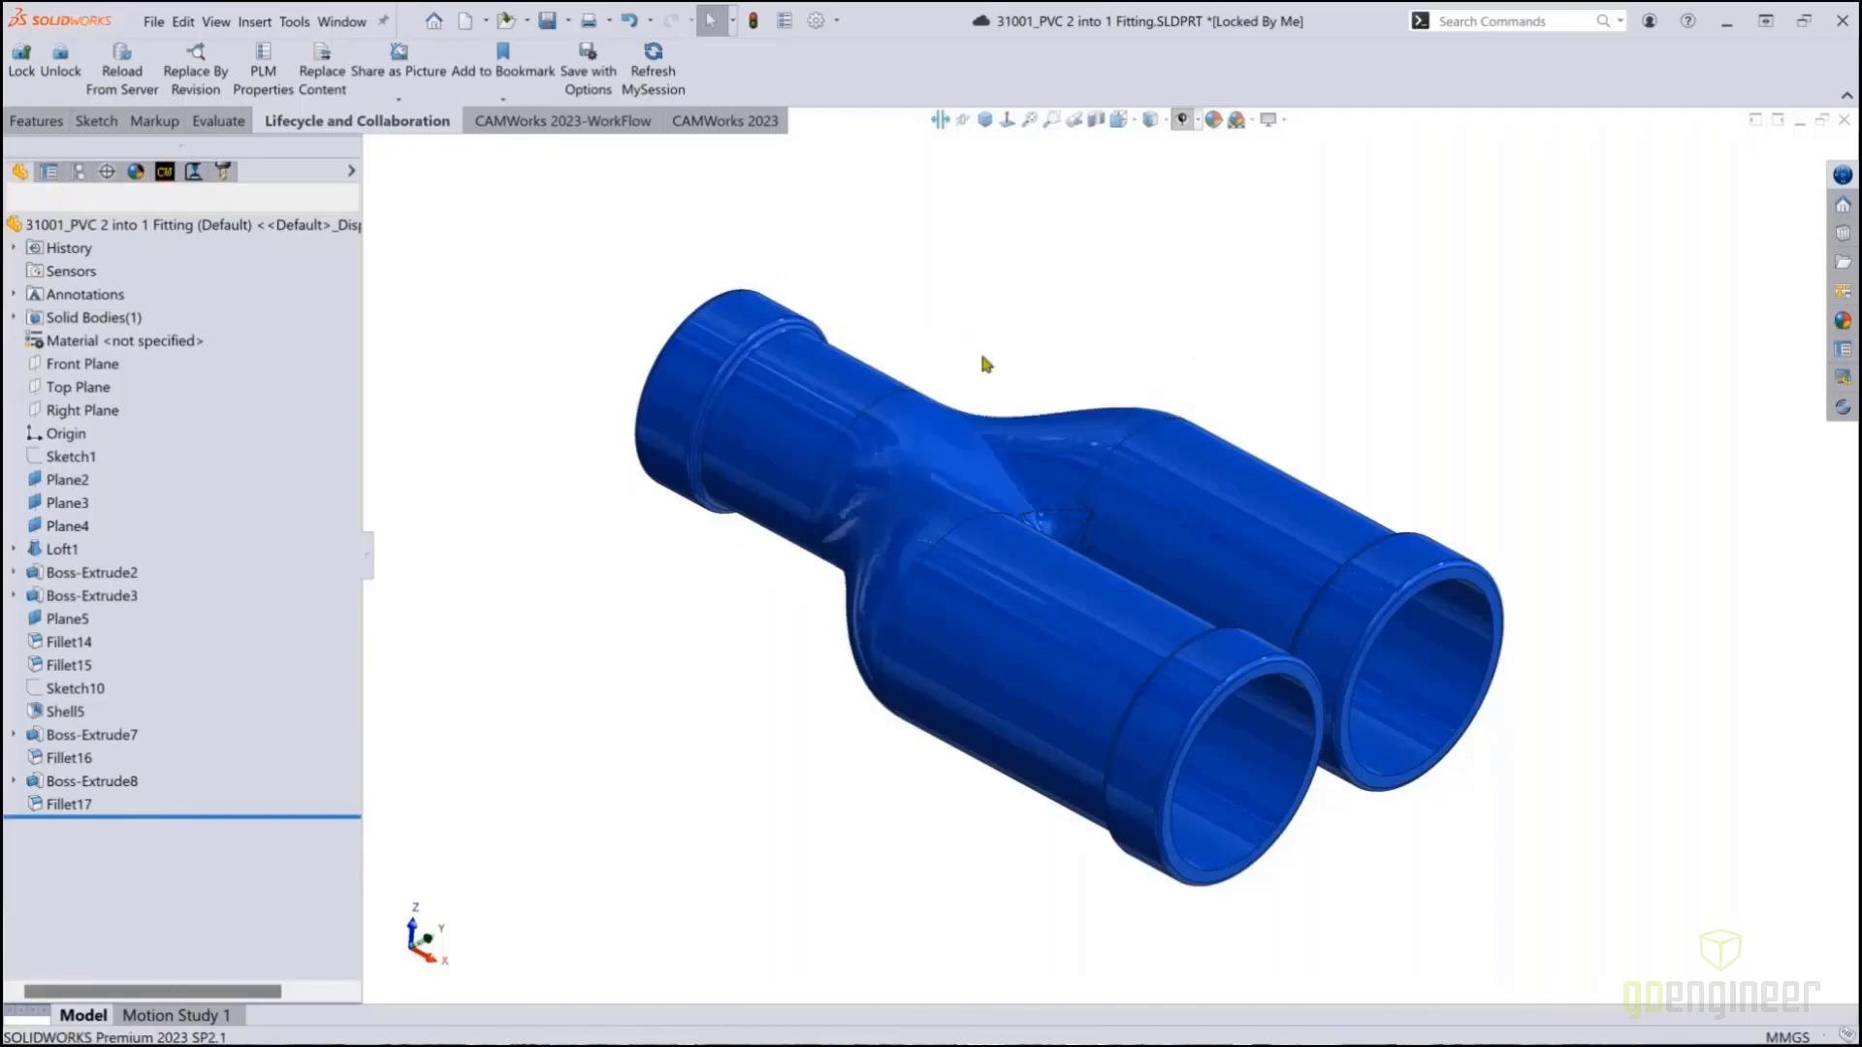
Measure the diameter of the circular edge where the inlet pipe meets the loft
click(883, 415)
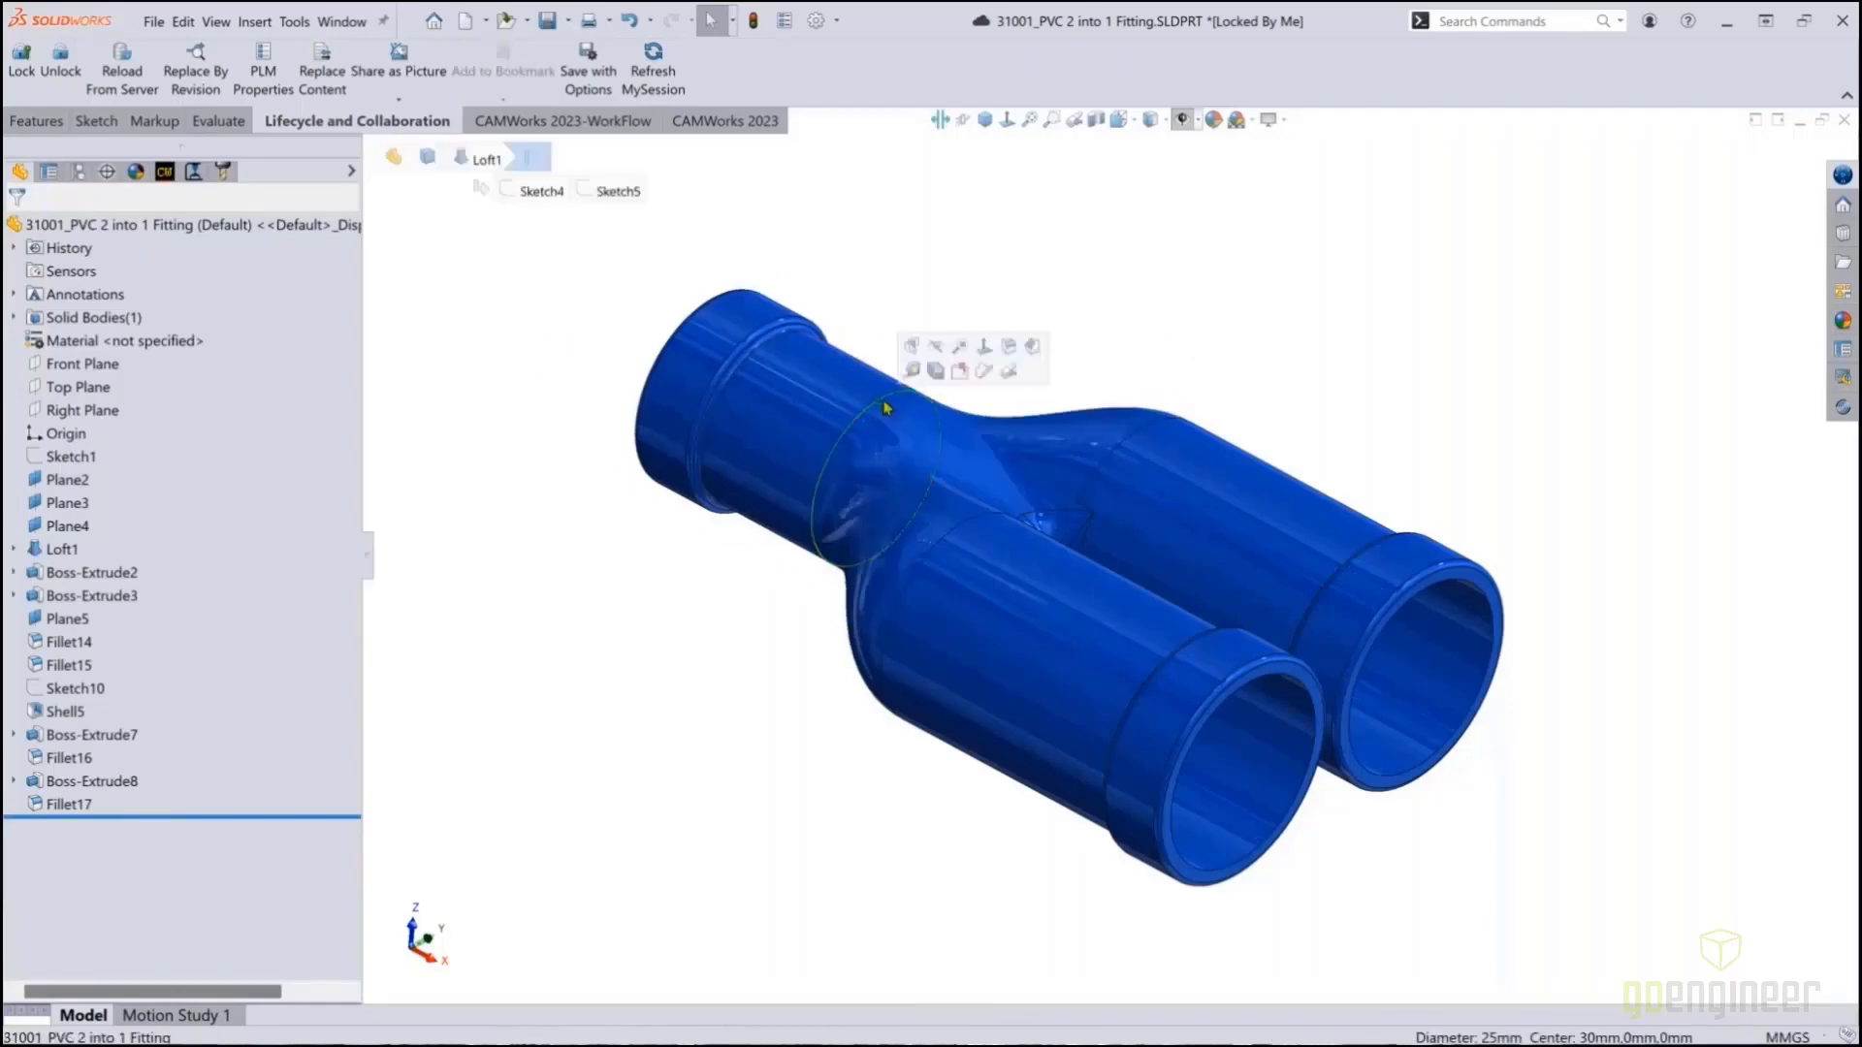
key(m)
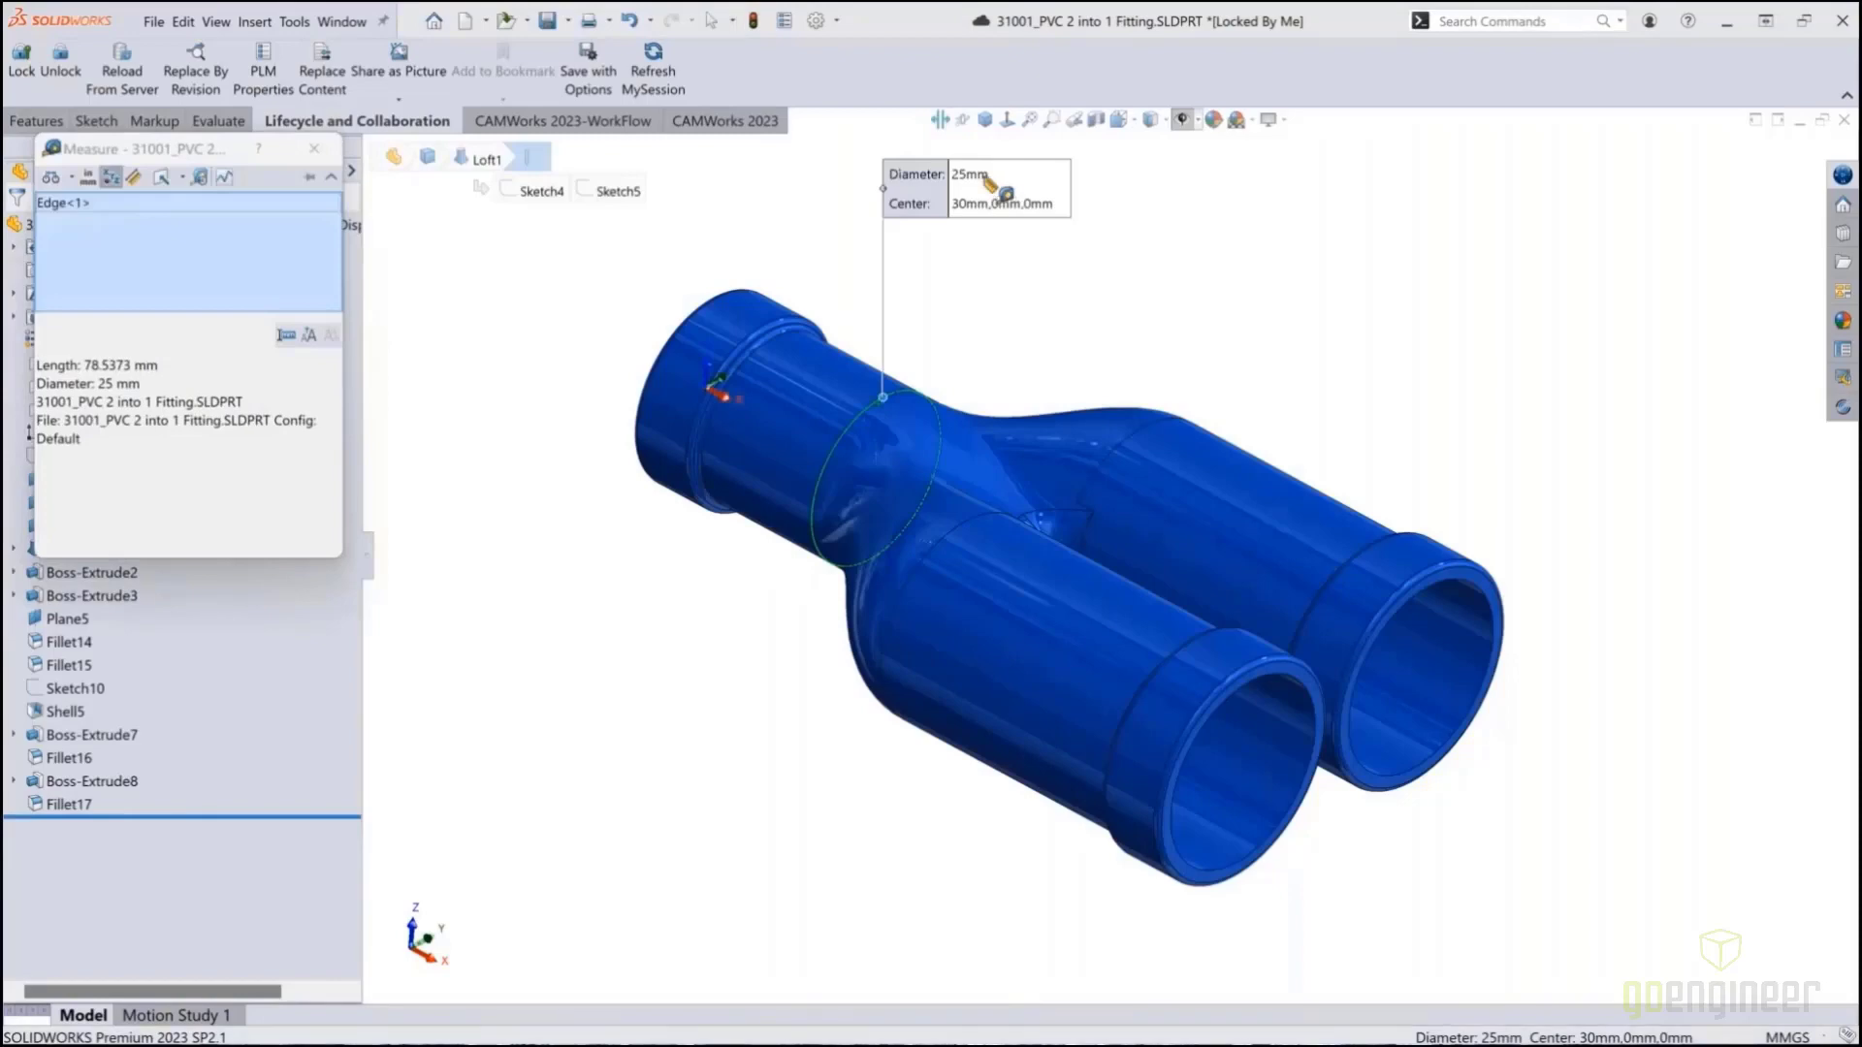
double_click(971, 174)
key(Escape)
key(Escape)
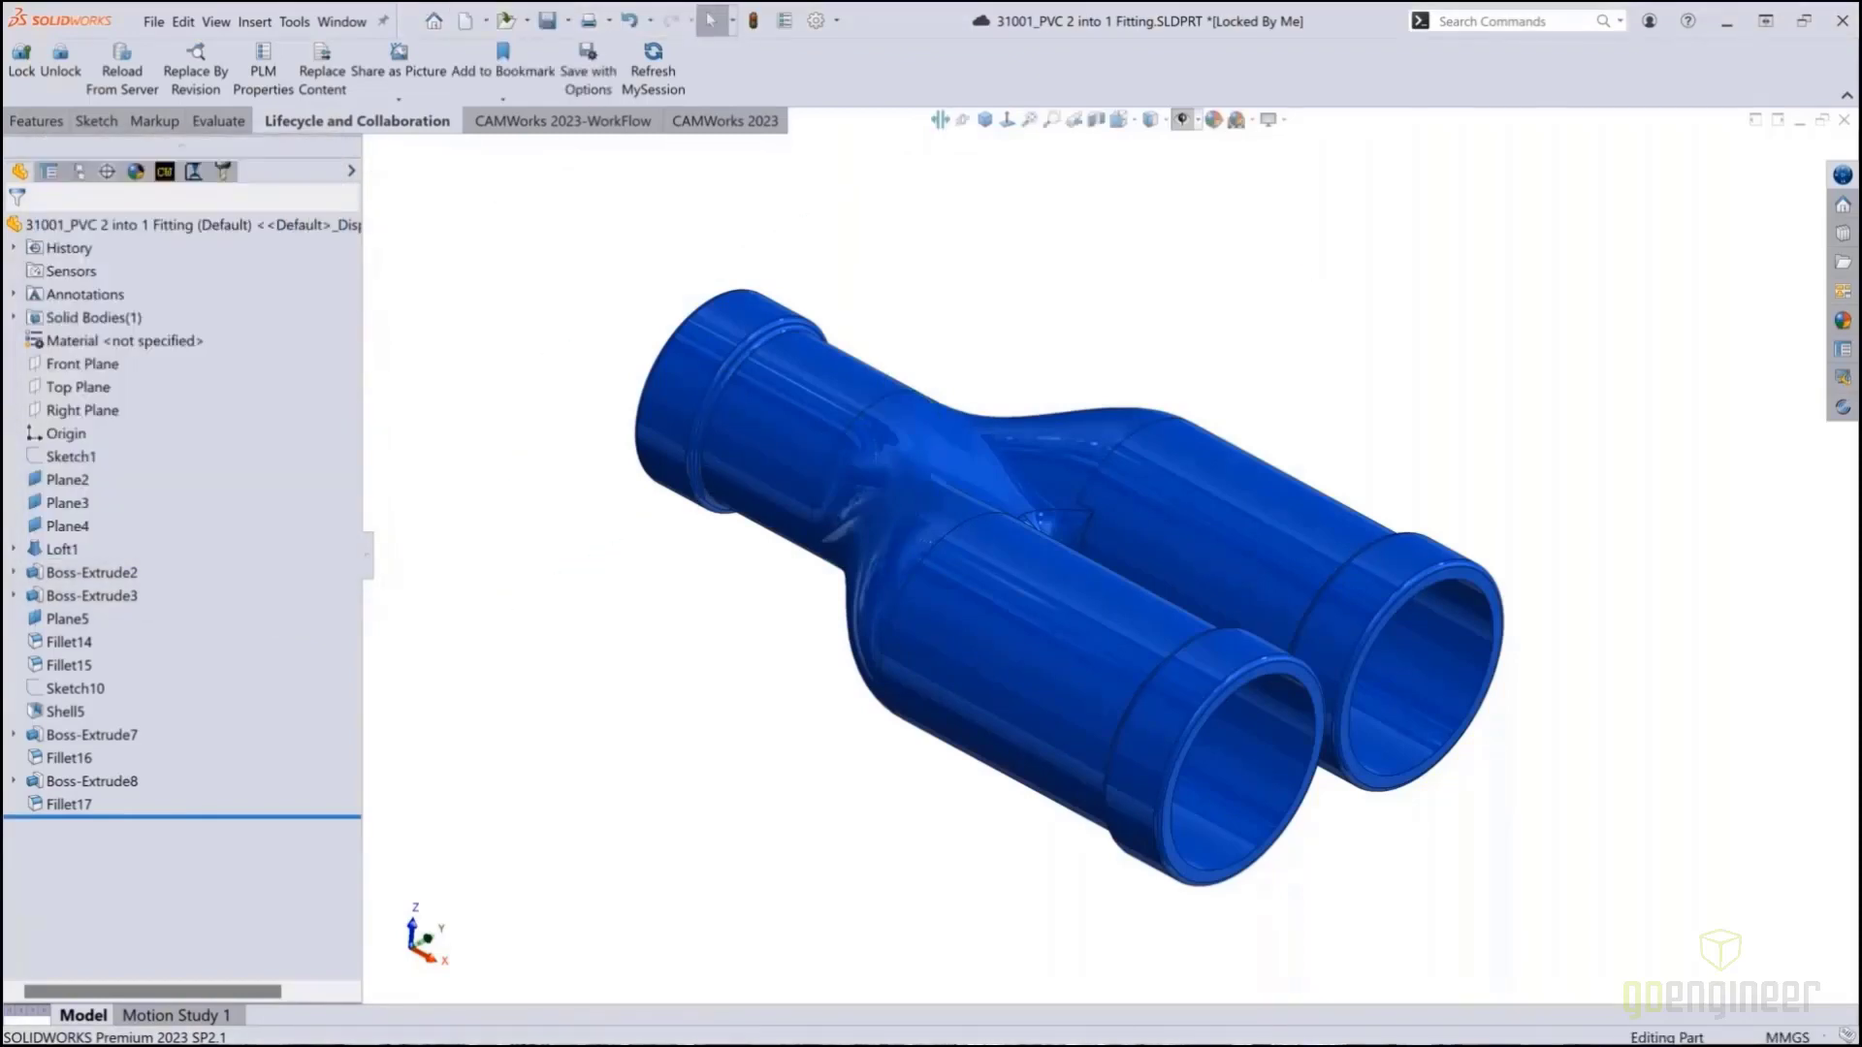
Save the modified fitting part to 3DEXPERIENCE and release its new revision through the maturity graph
key(ctrl+s)
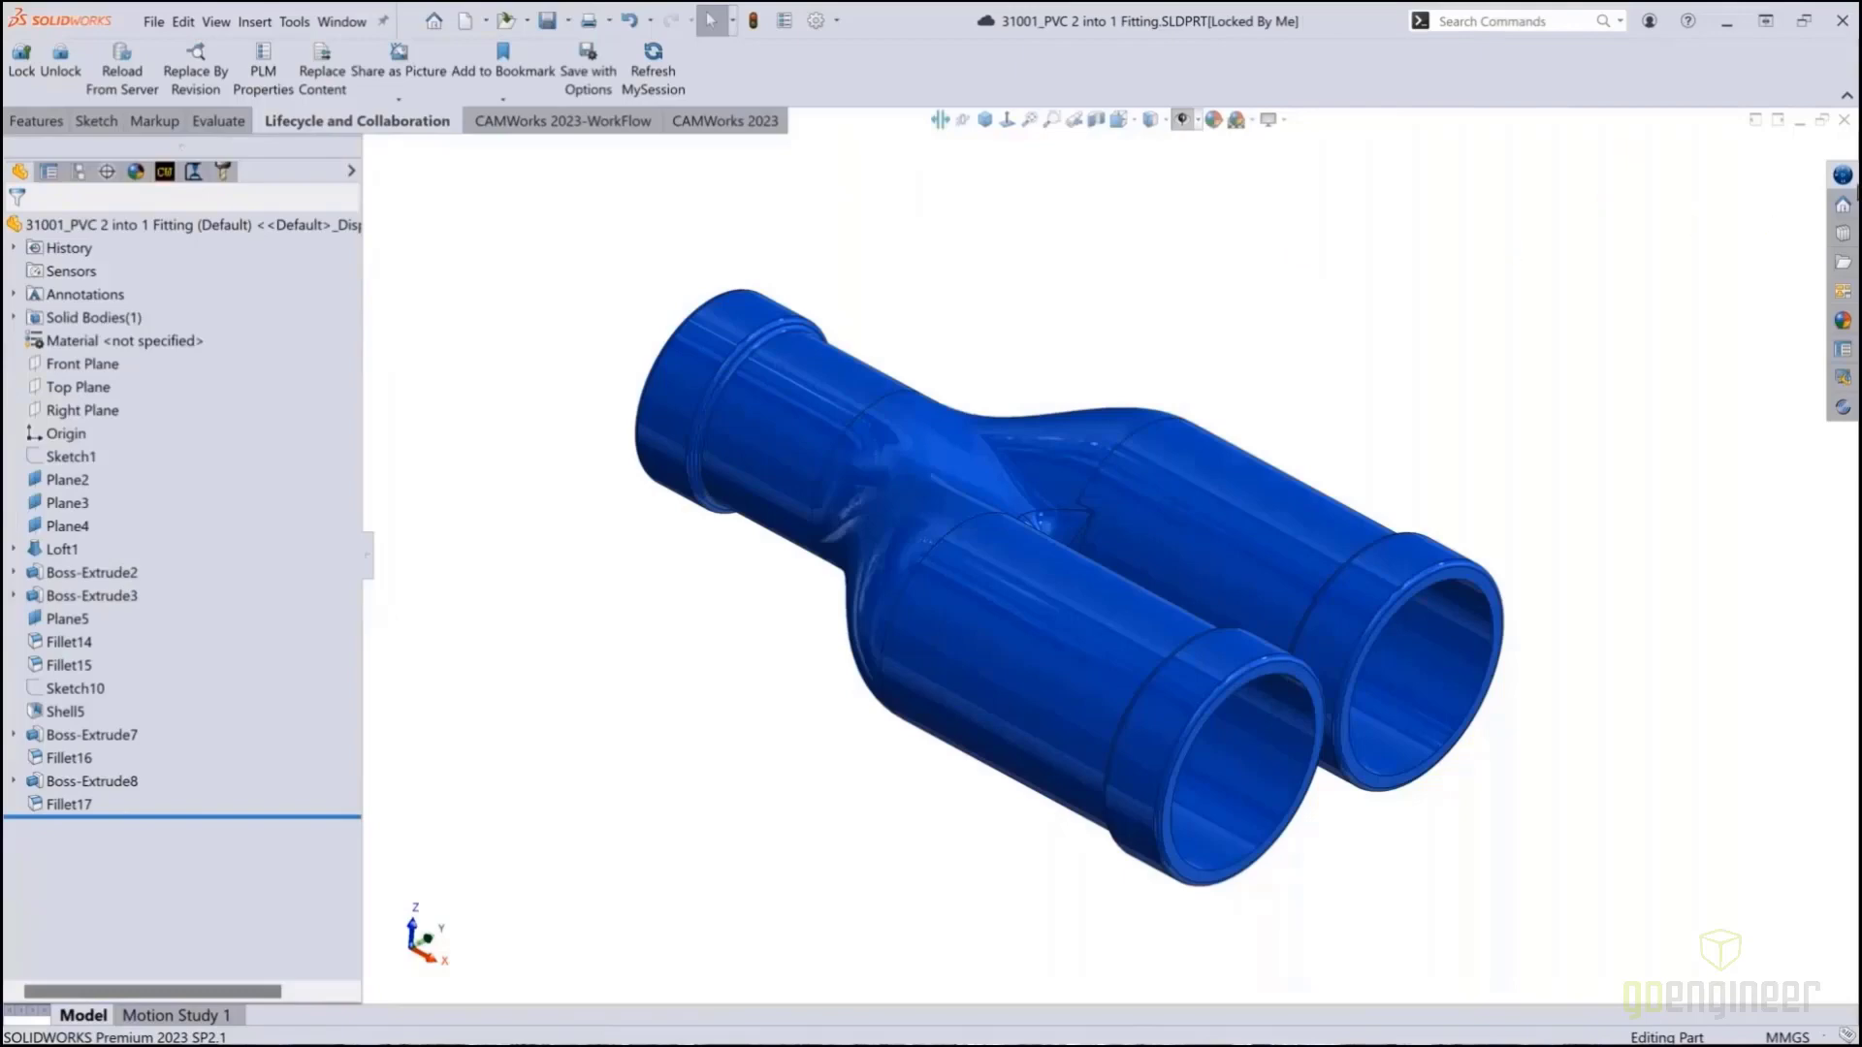
click(1847, 181)
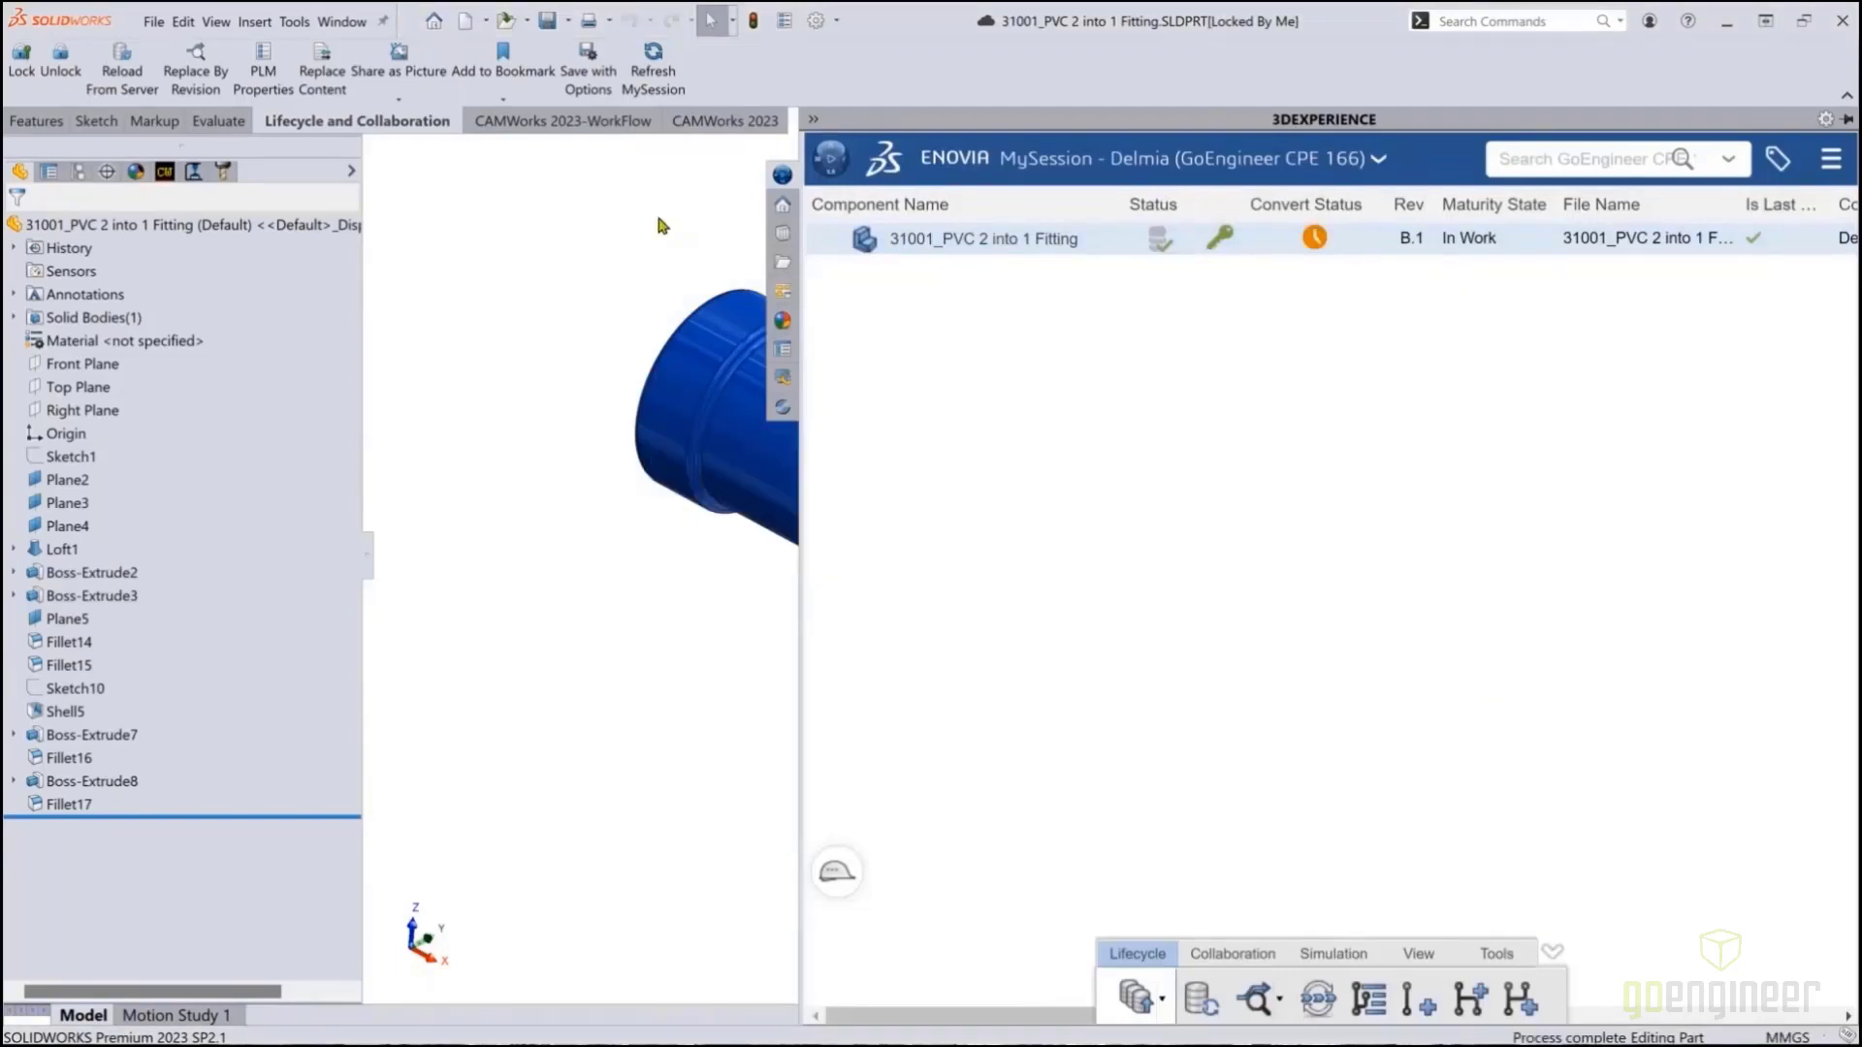
click(658, 225)
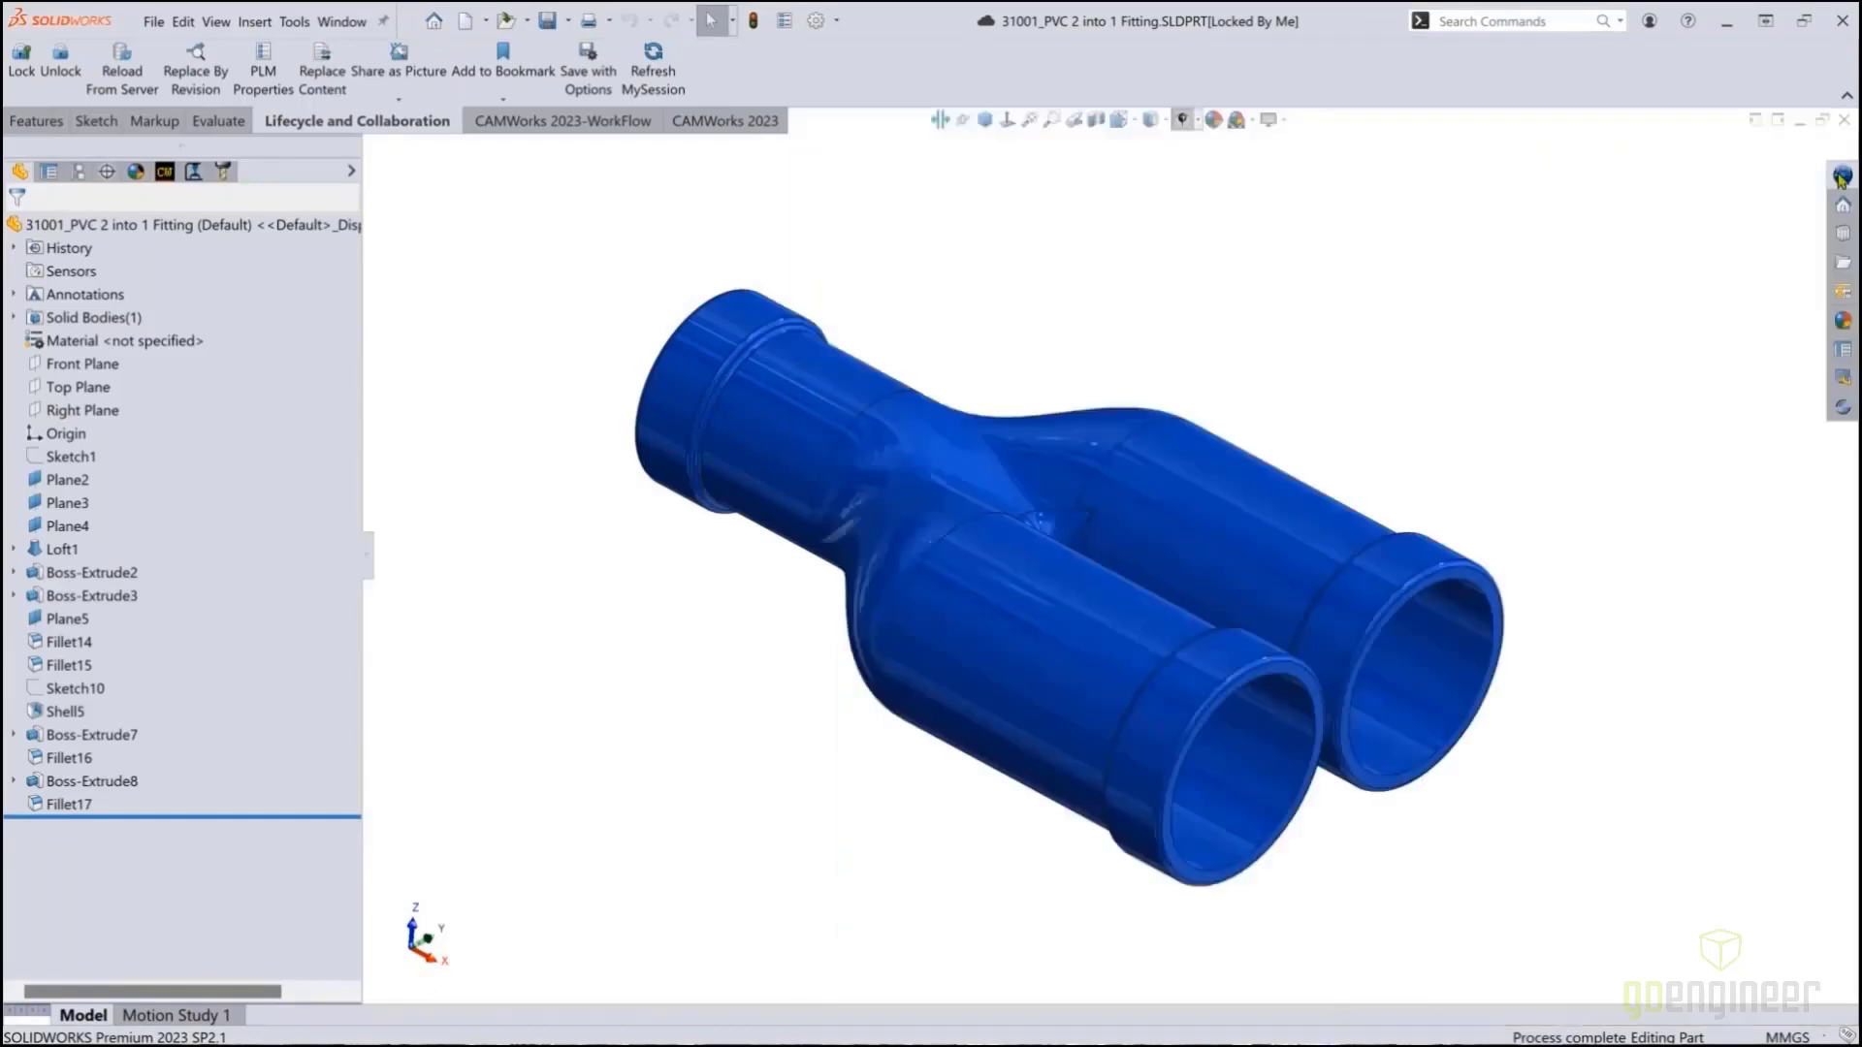
click(1842, 176)
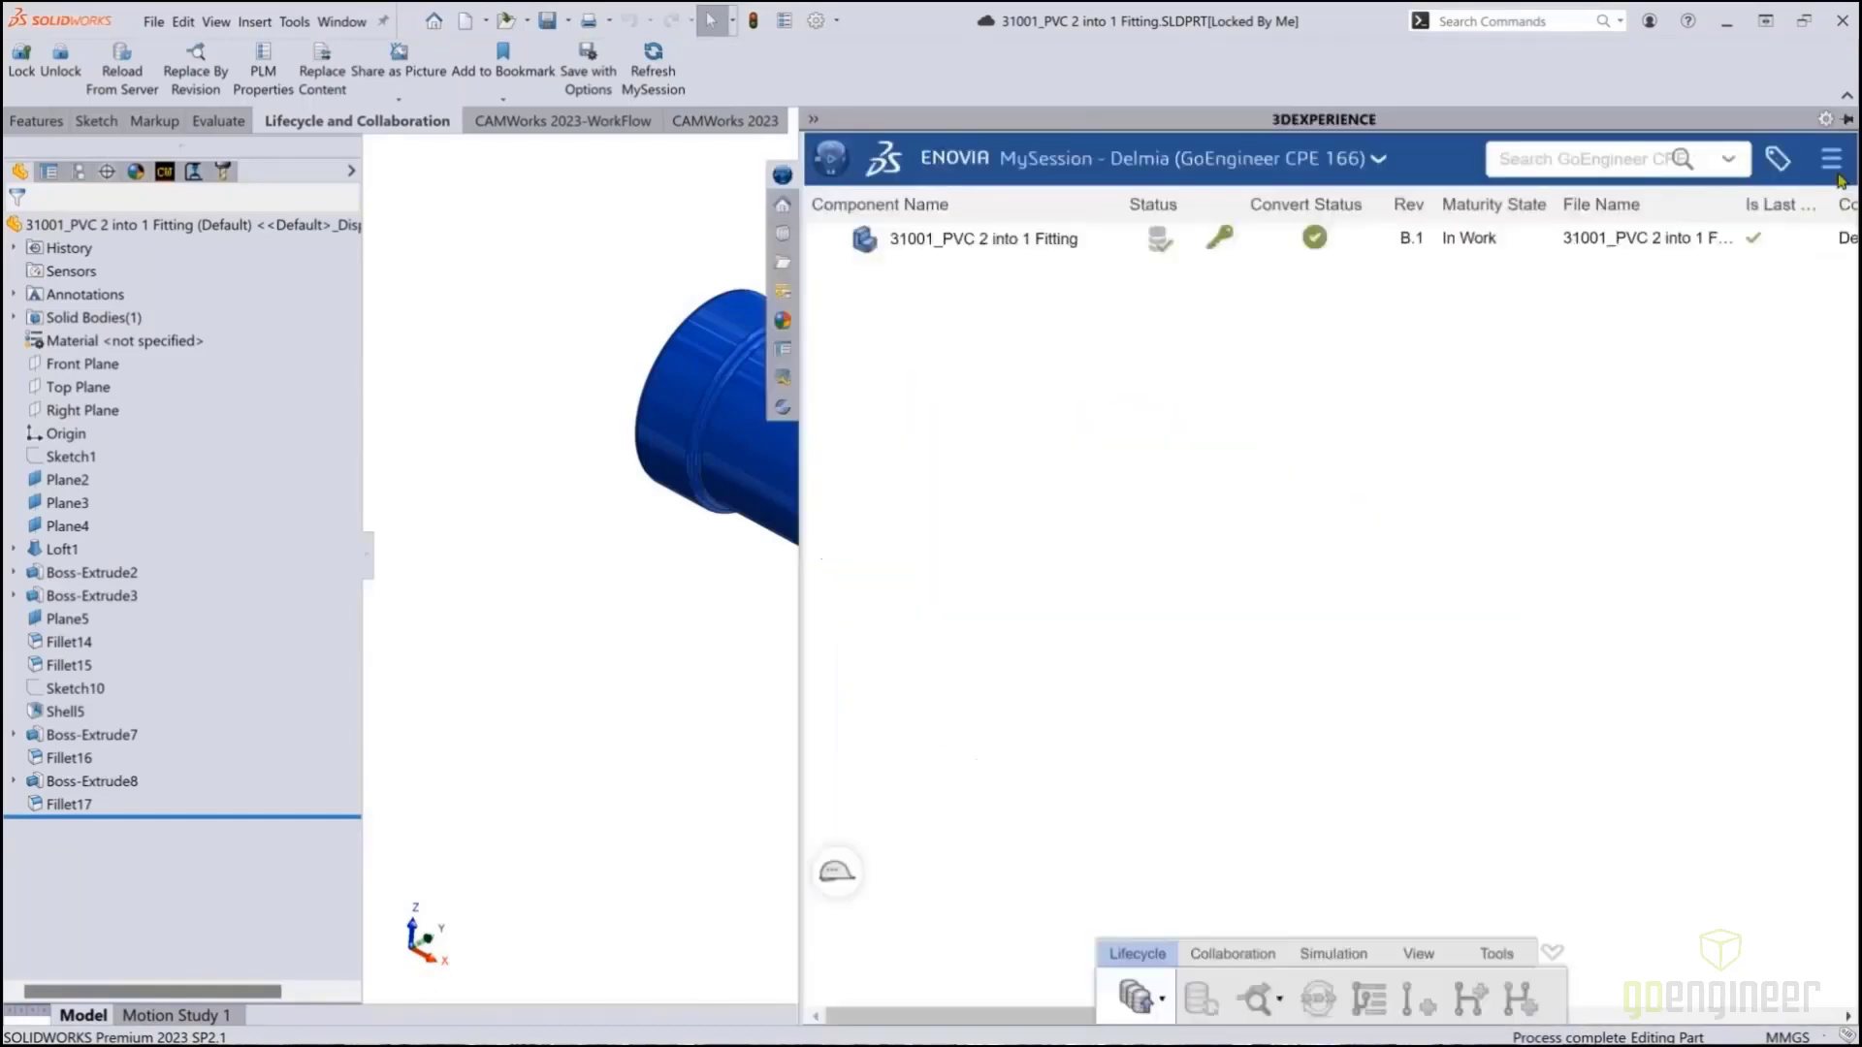
right_click(1056, 246)
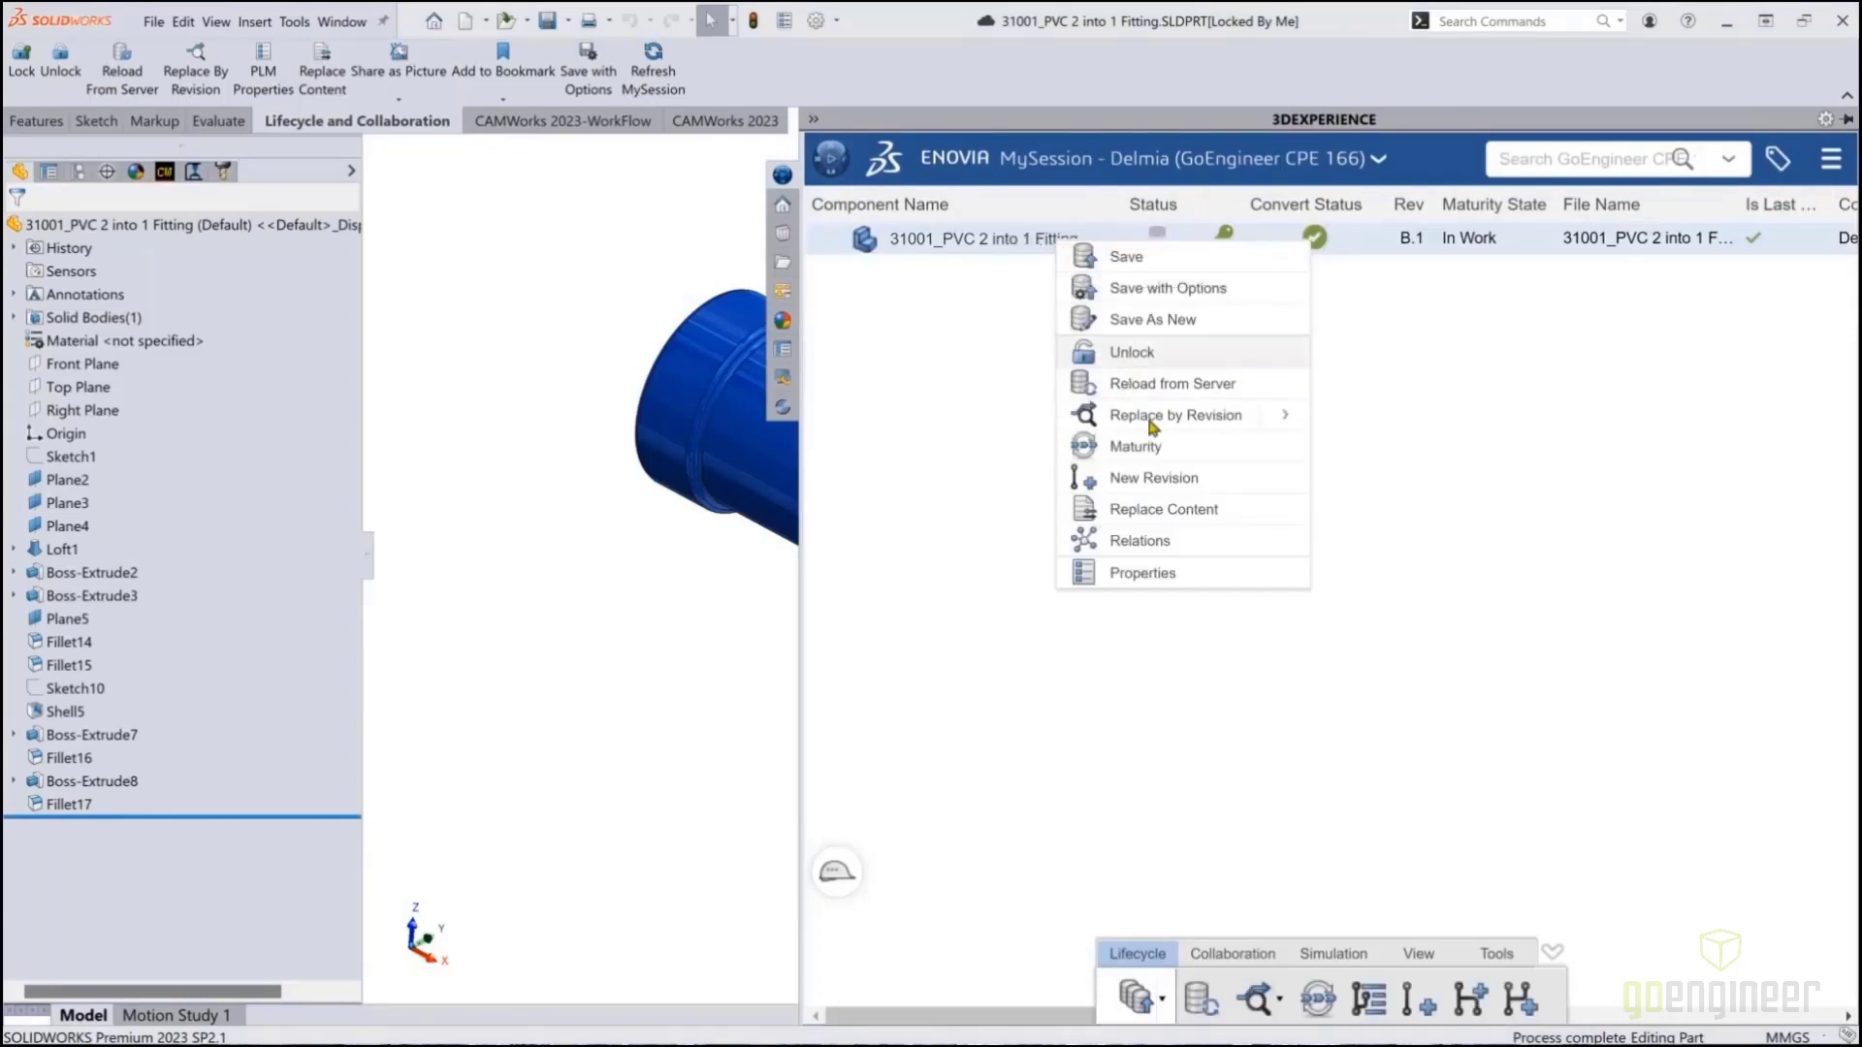
click(1142, 454)
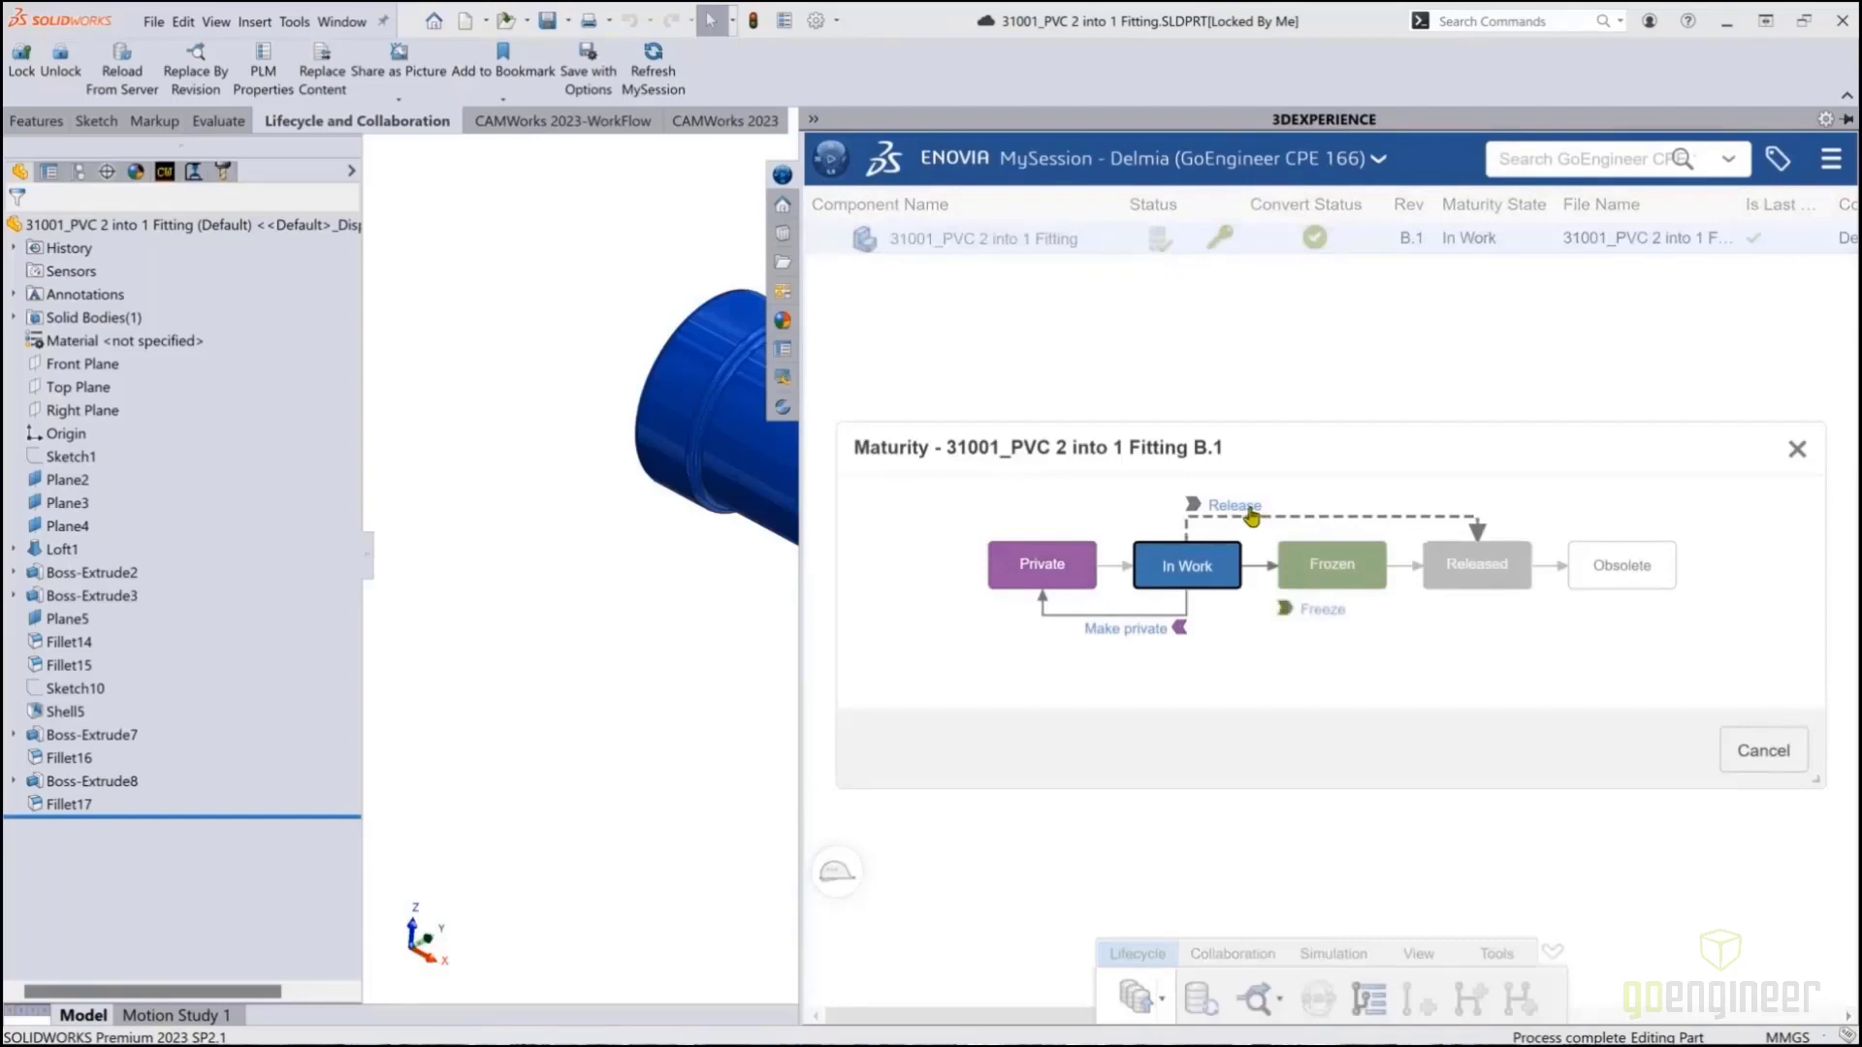
click(1234, 505)
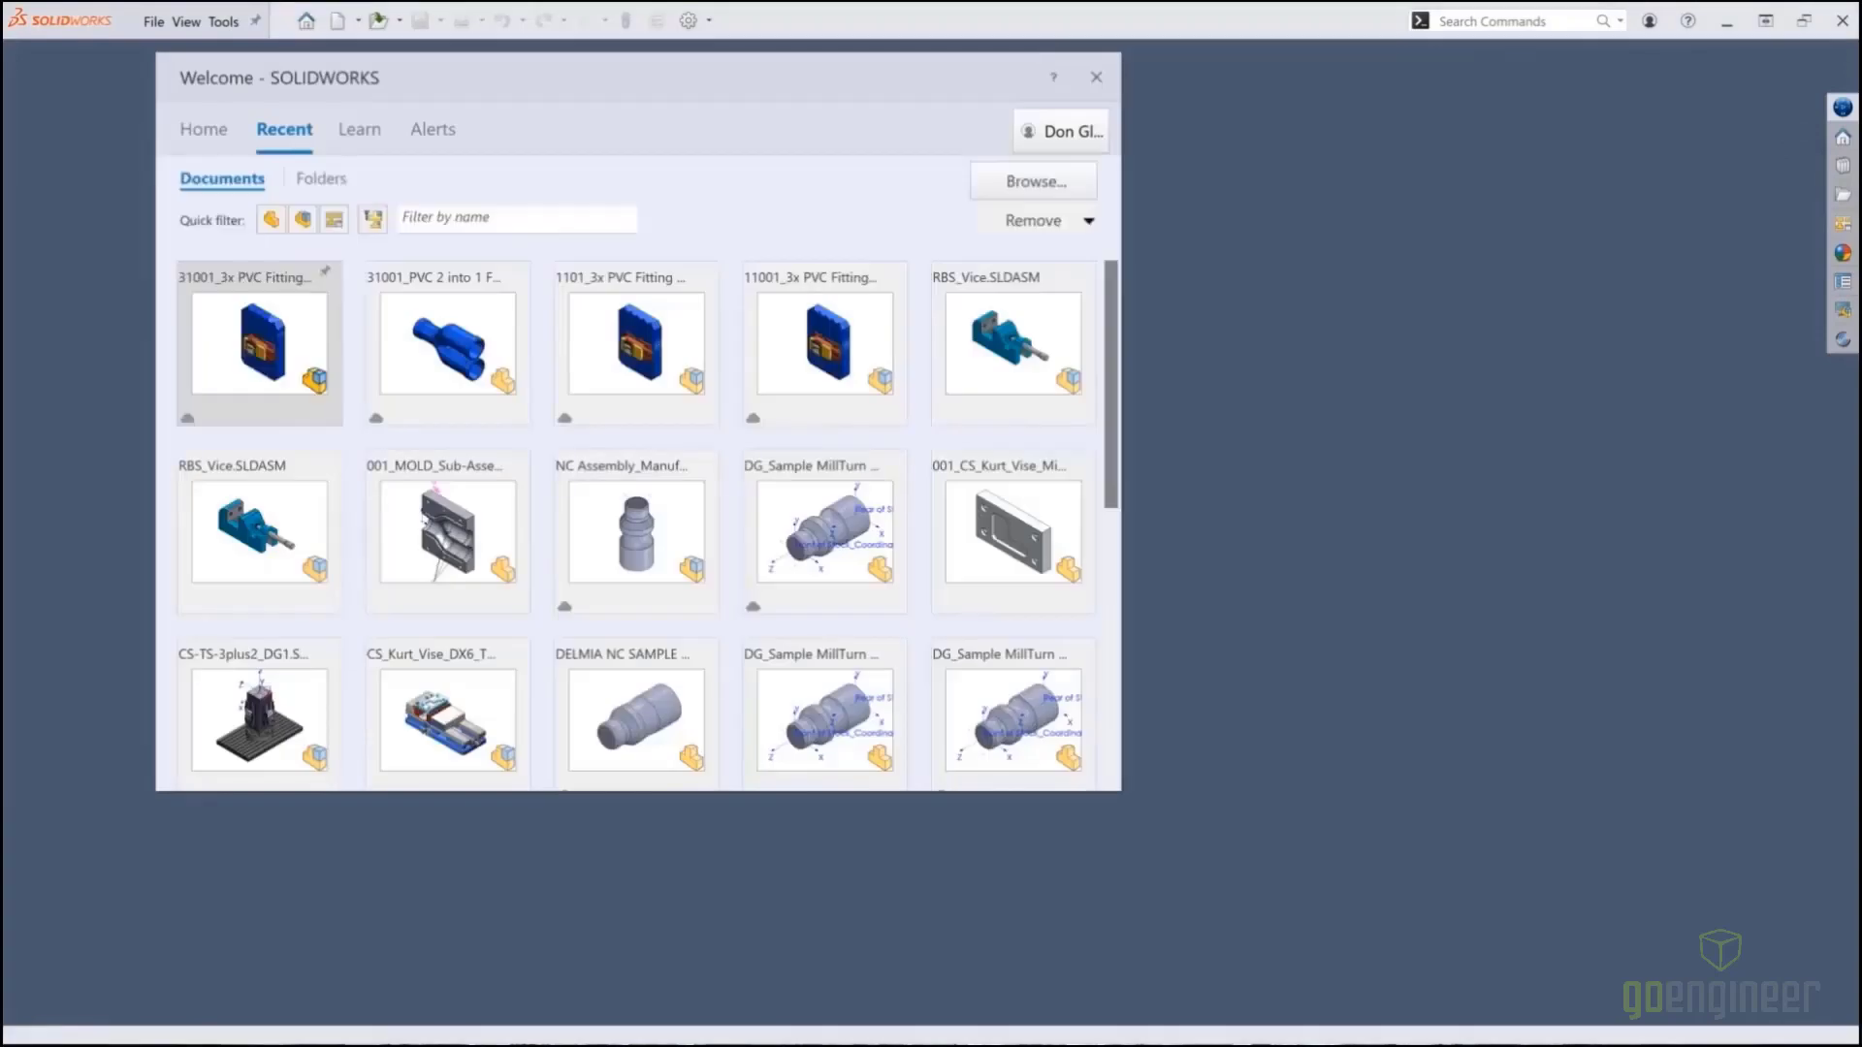
Reopen the 31001_3x PVC Fitting Mold assembly and select the mold cavity's inlet face to check its radius
click(255, 339)
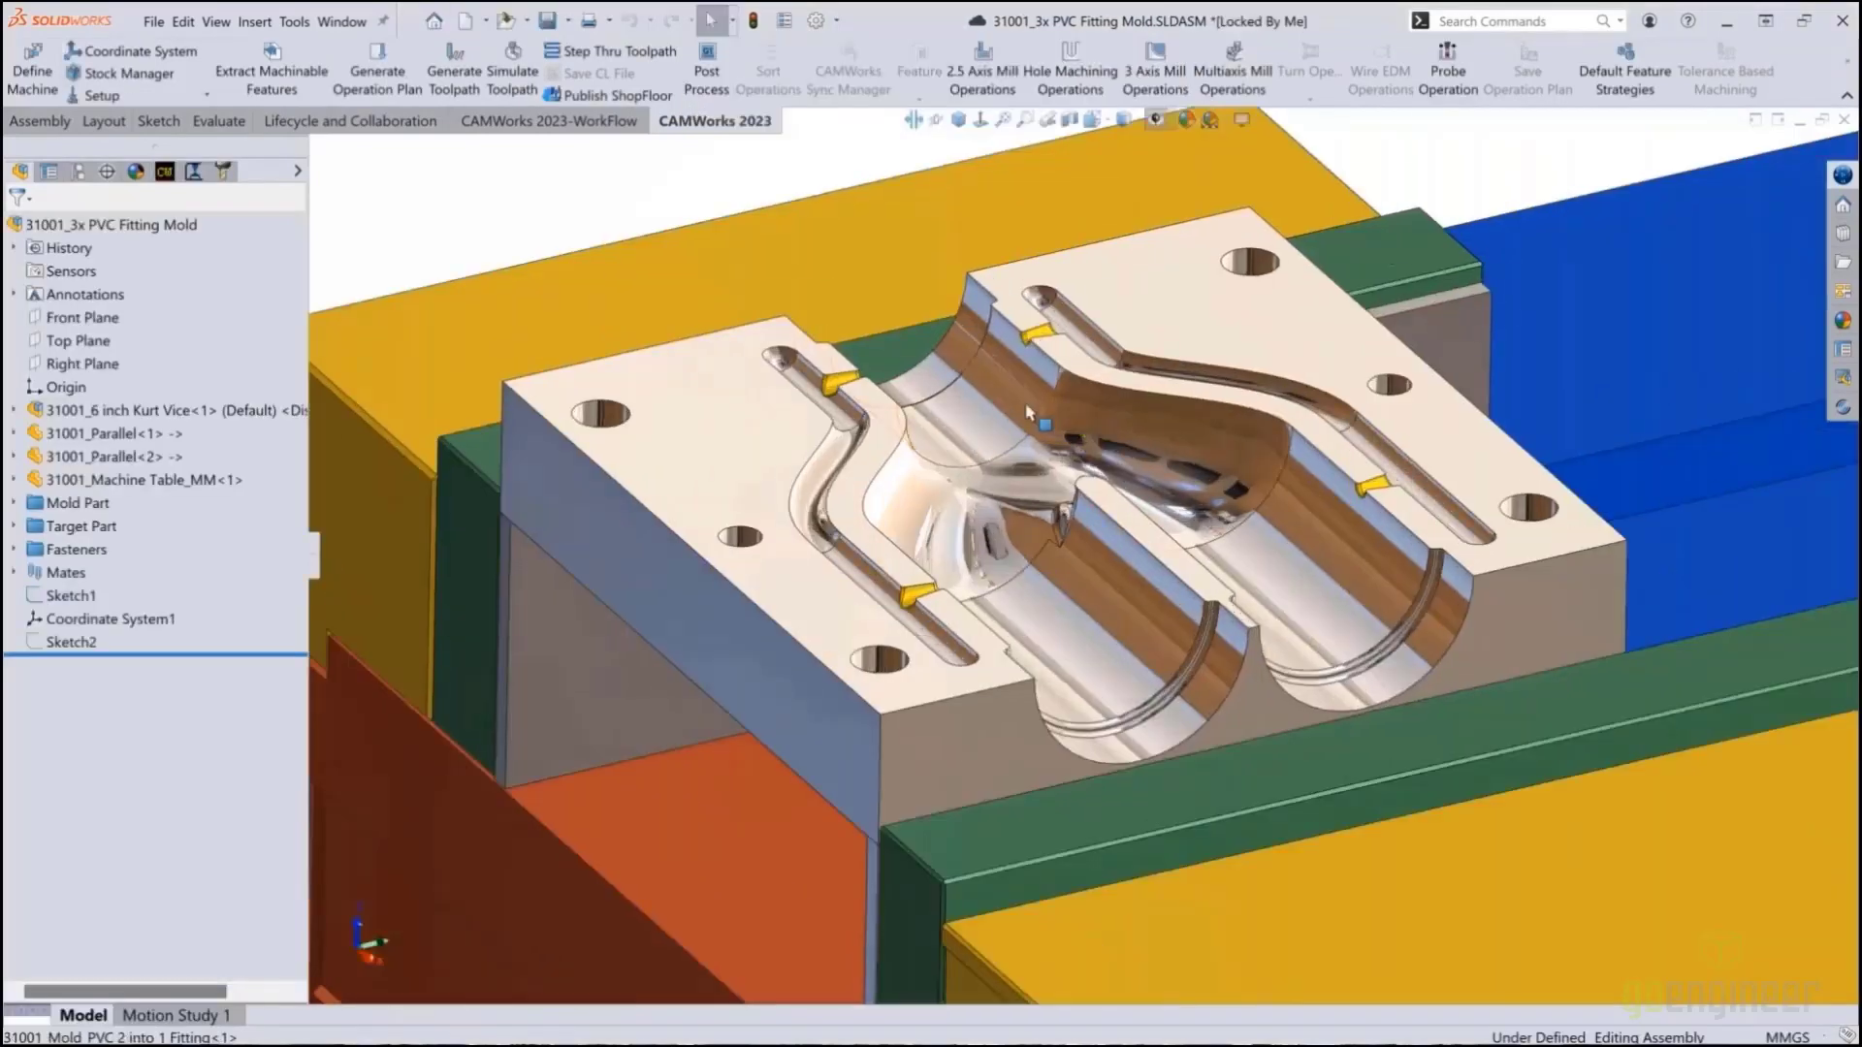
click(1029, 414)
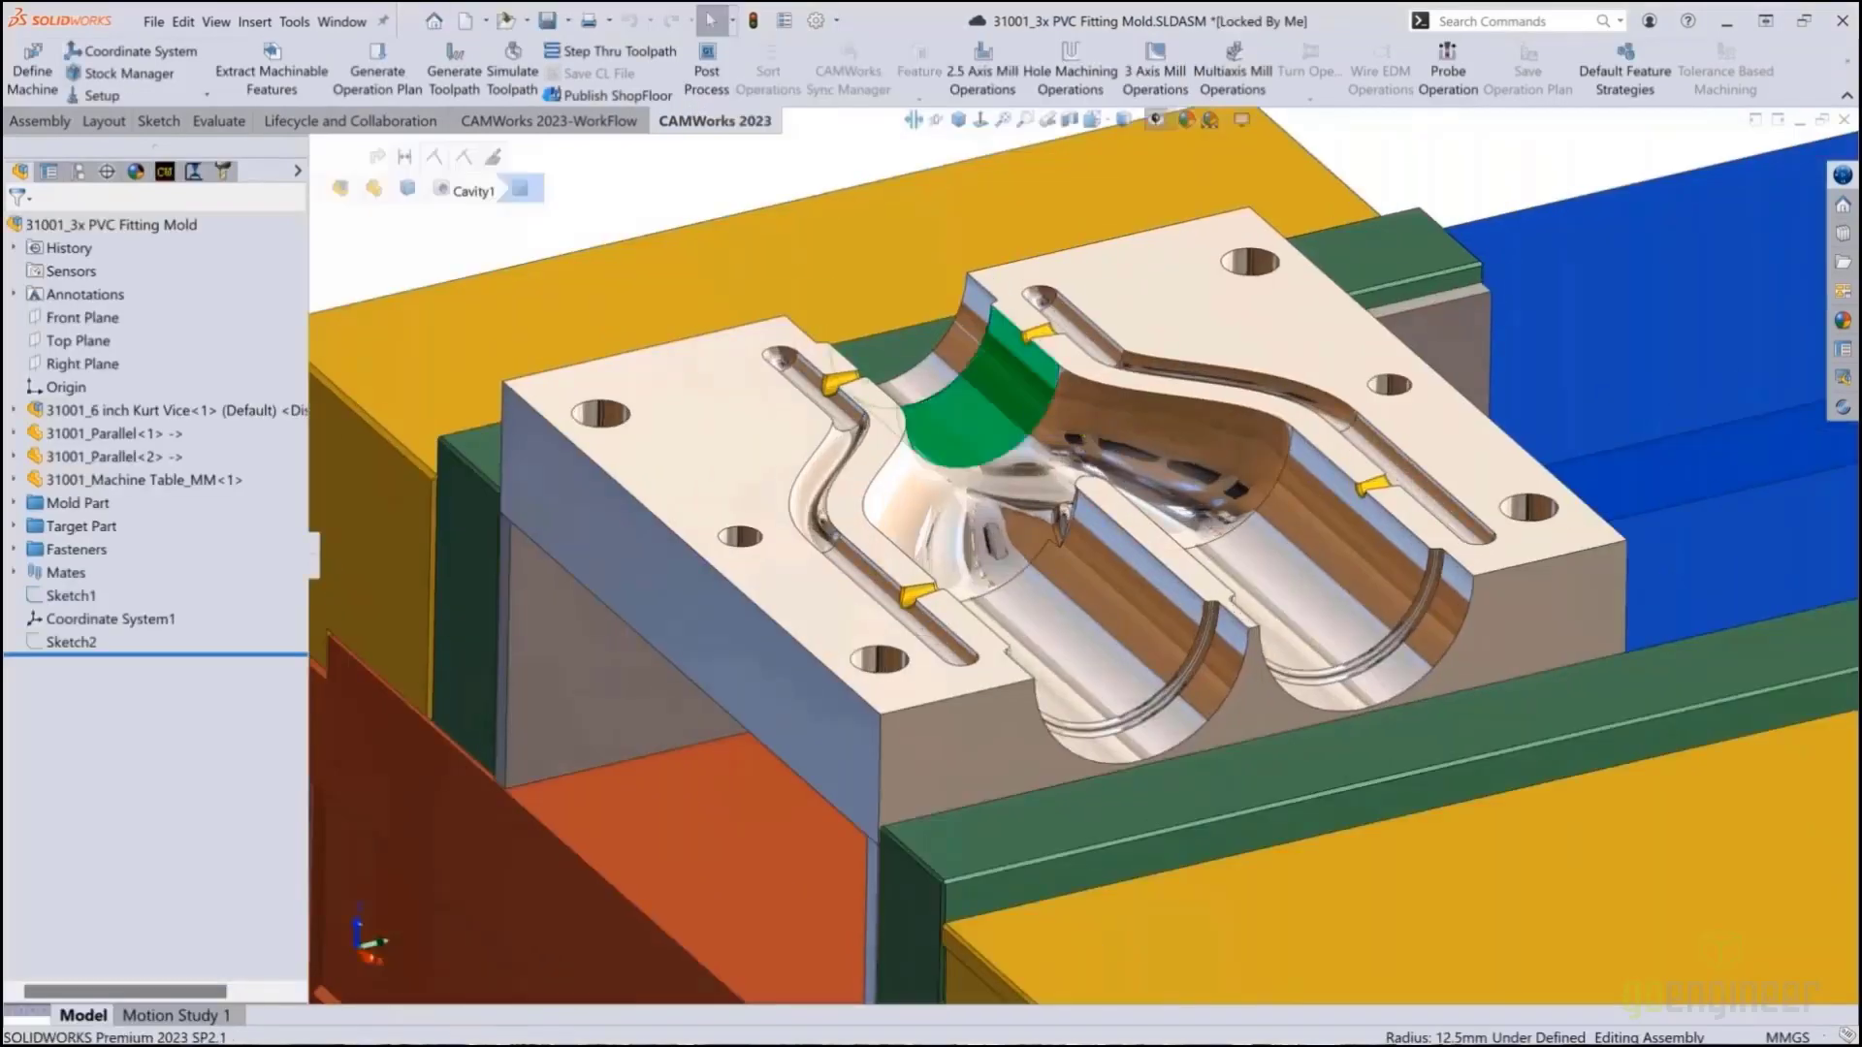
Measure the radius of the selected inlet face of the mold cavity
key(m)
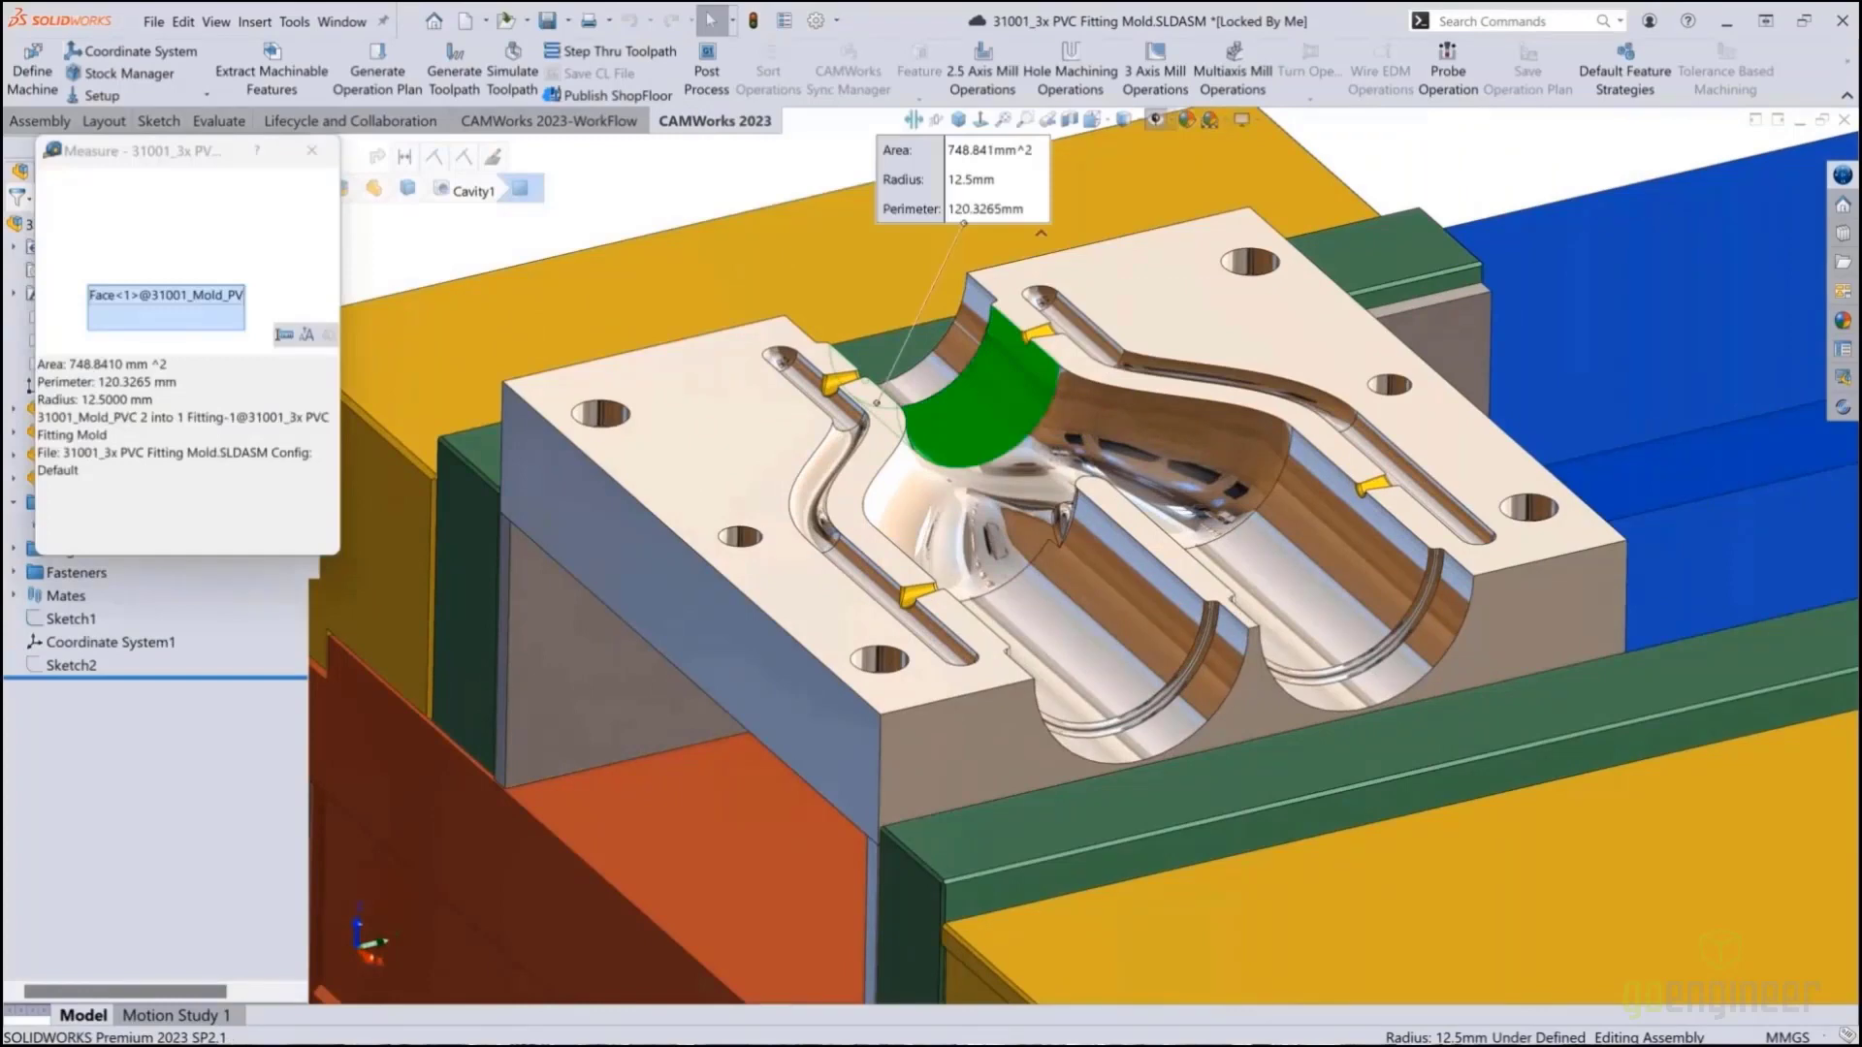
click(972, 179)
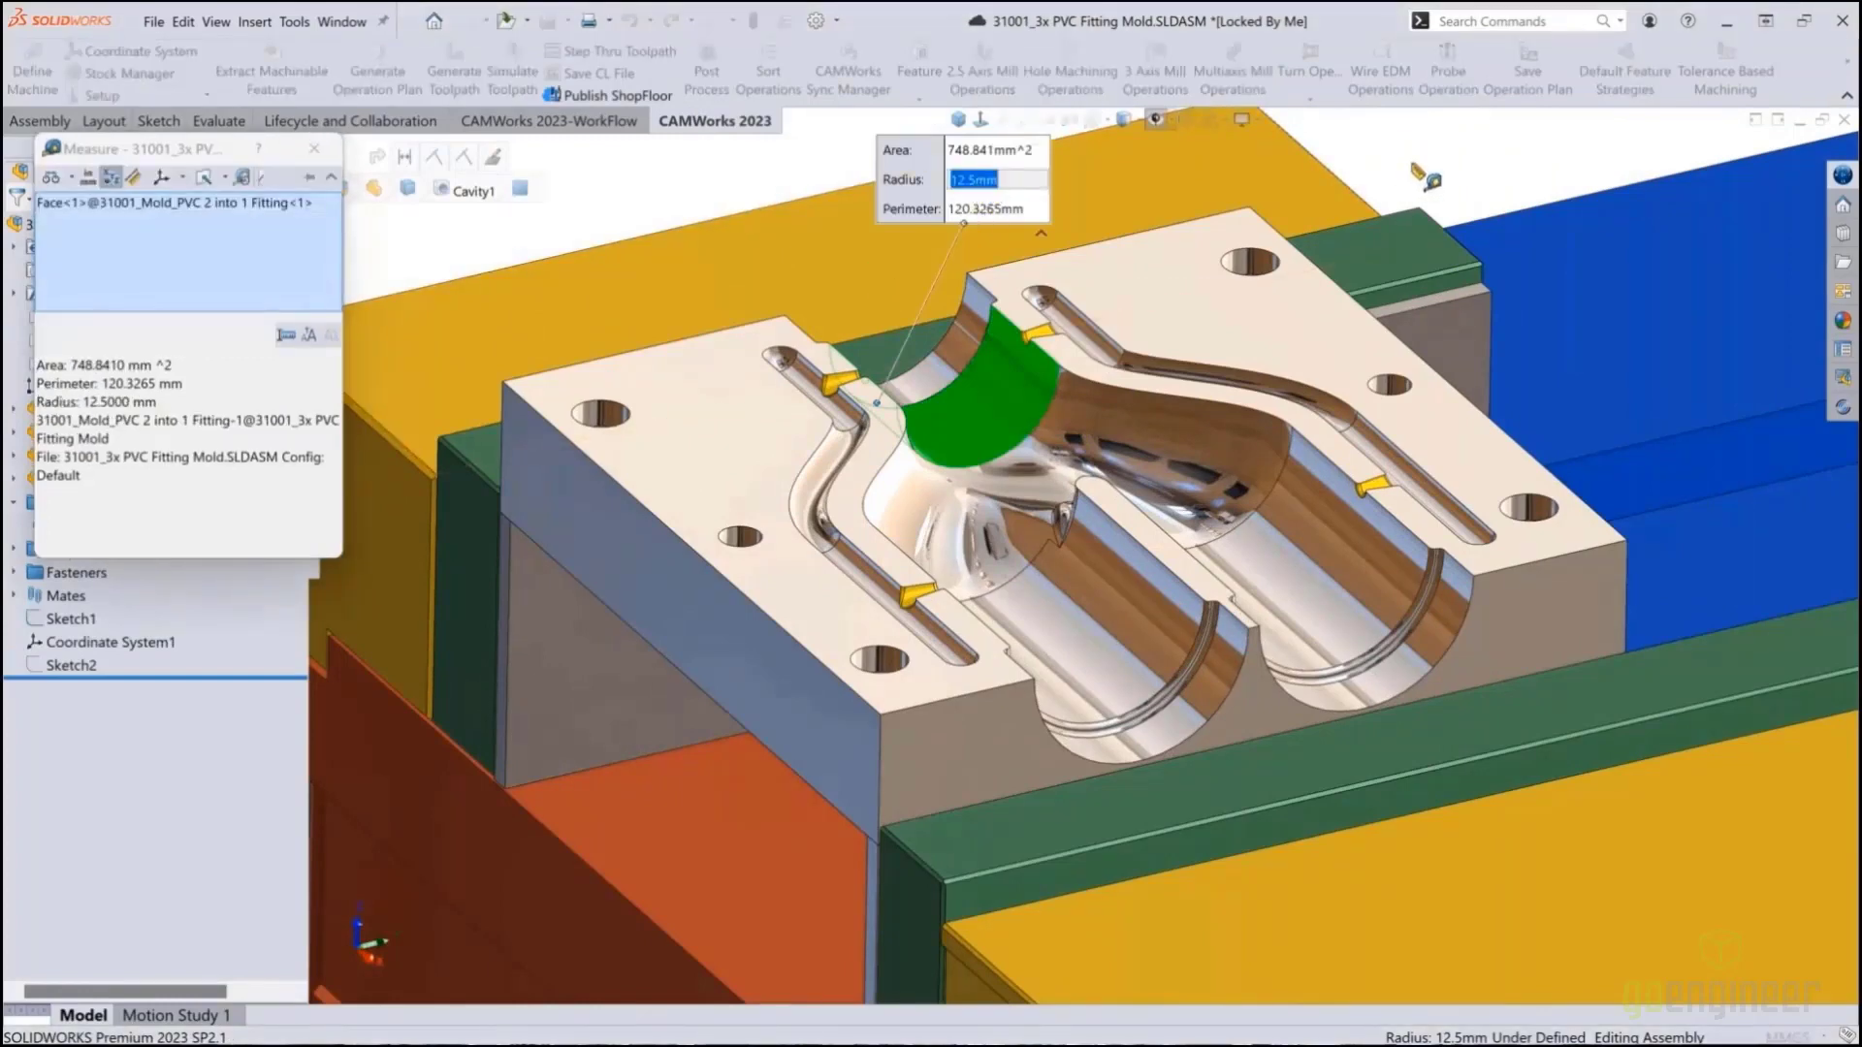
key(Escape)
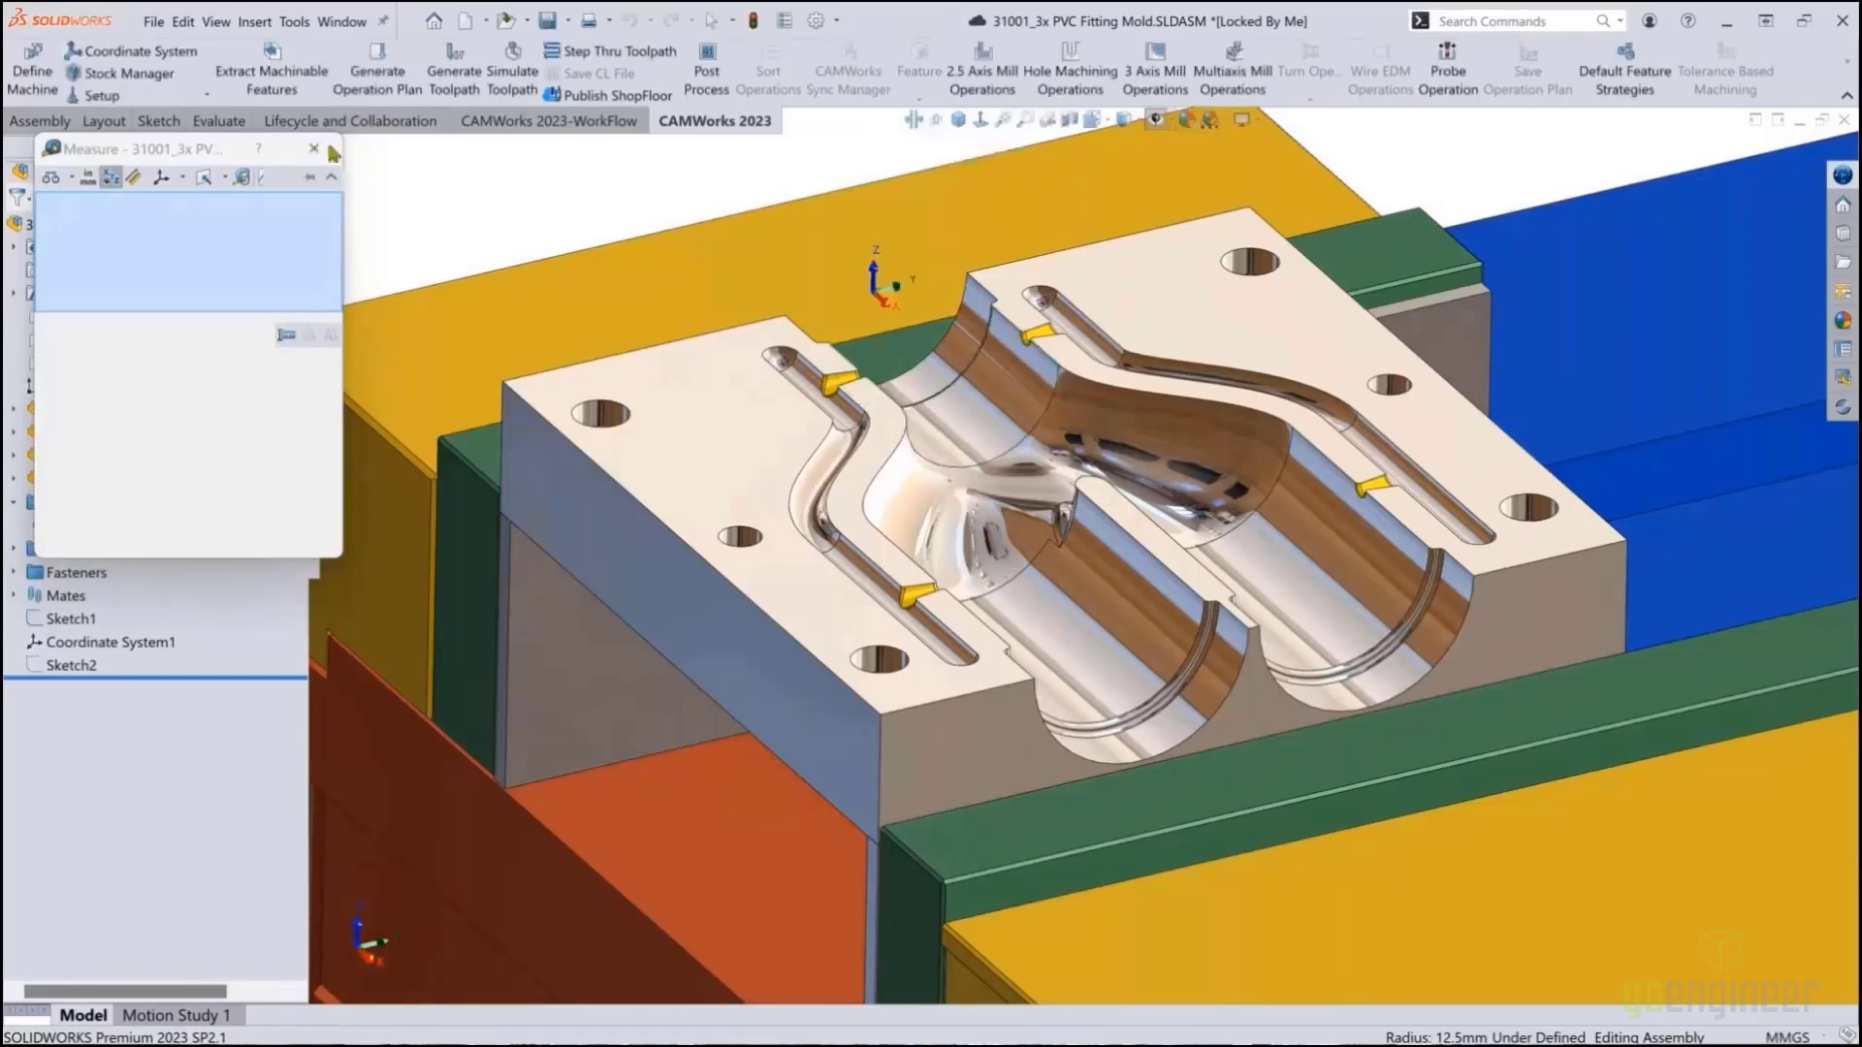
click(313, 149)
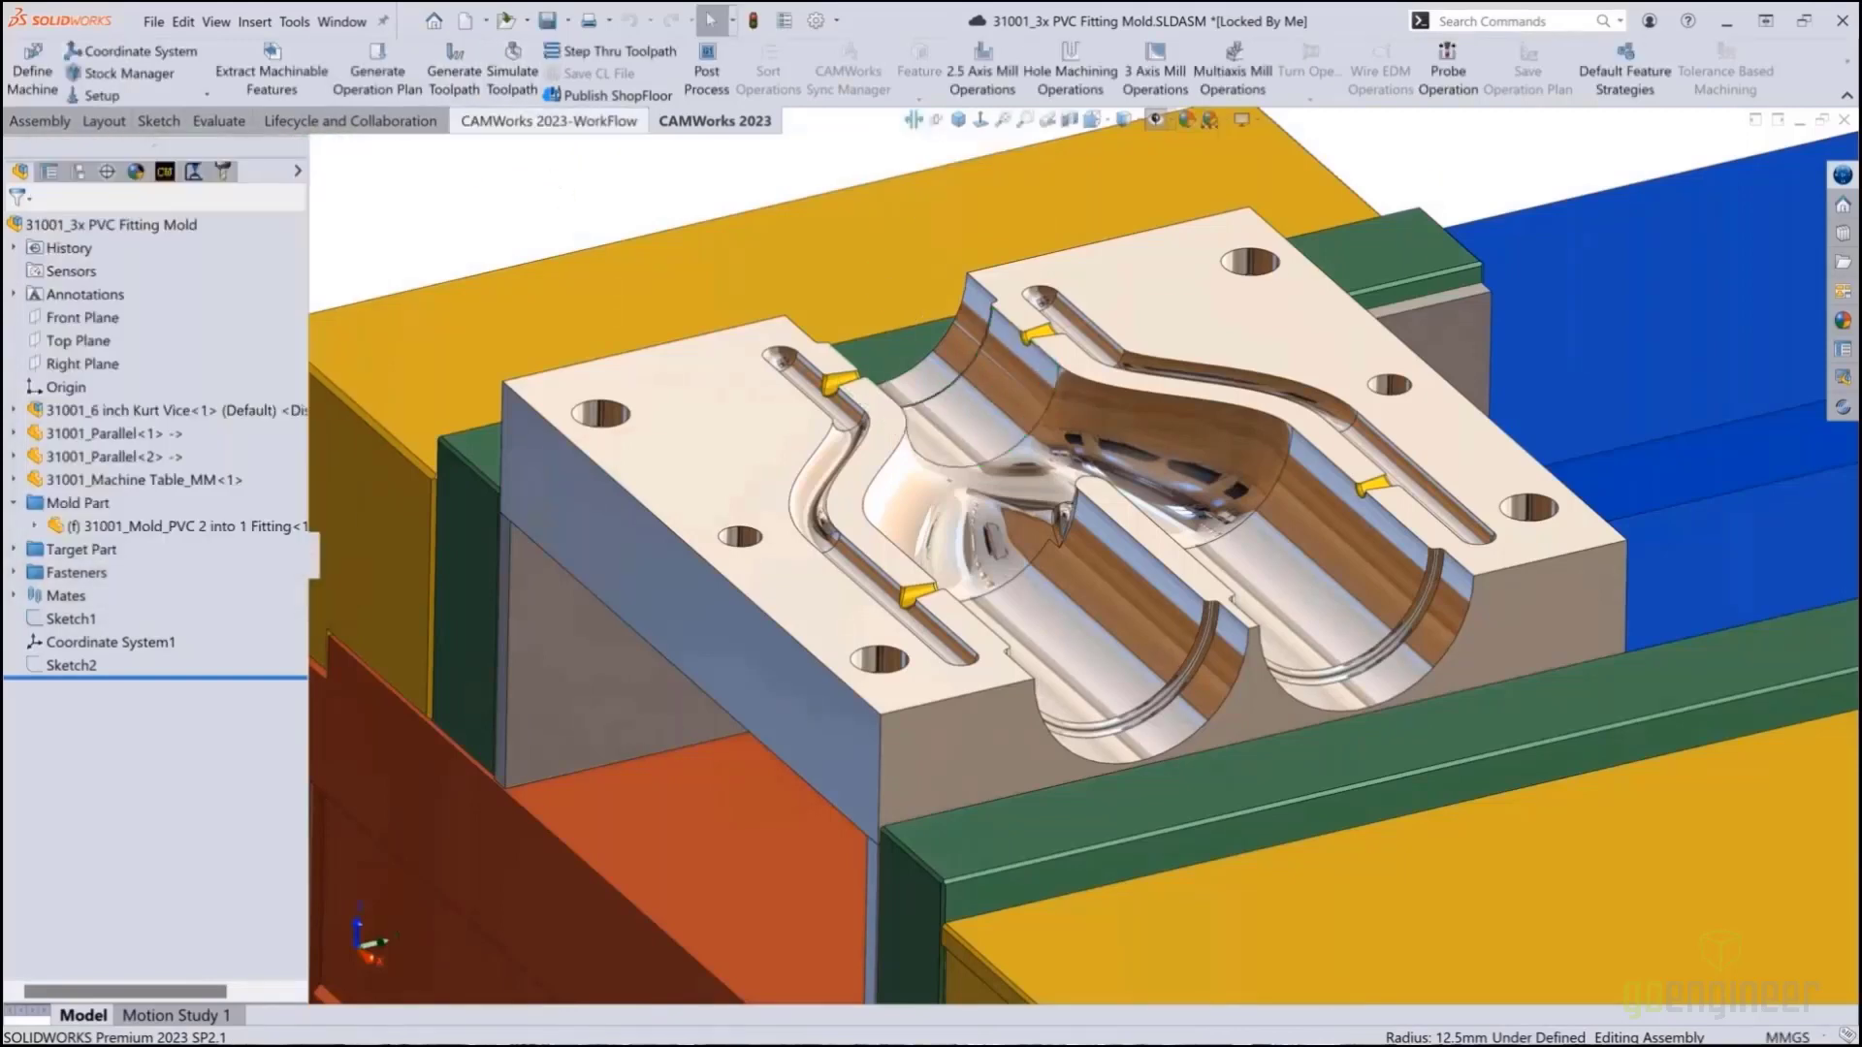
Show the assembly's CAMWorks operation tree and review the cavity toolpaths under Setup1
scroll(798, 333, up, 5)
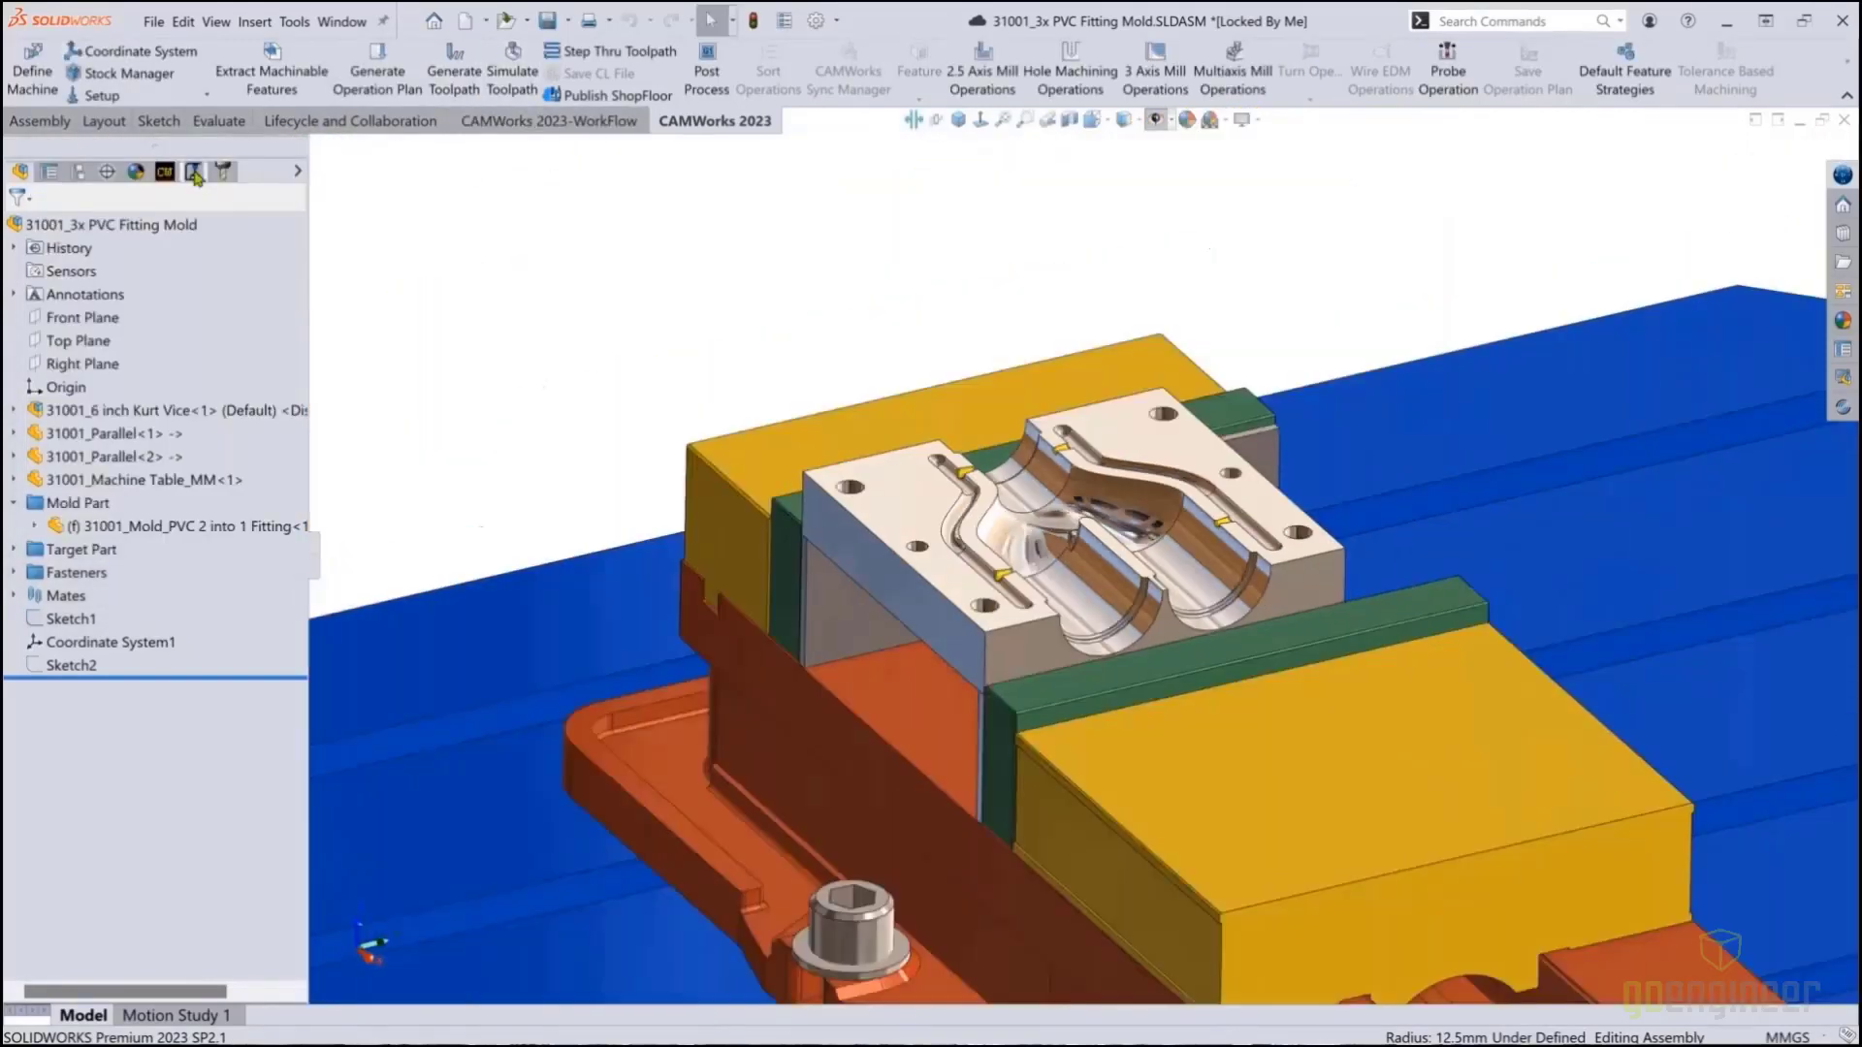
click(194, 172)
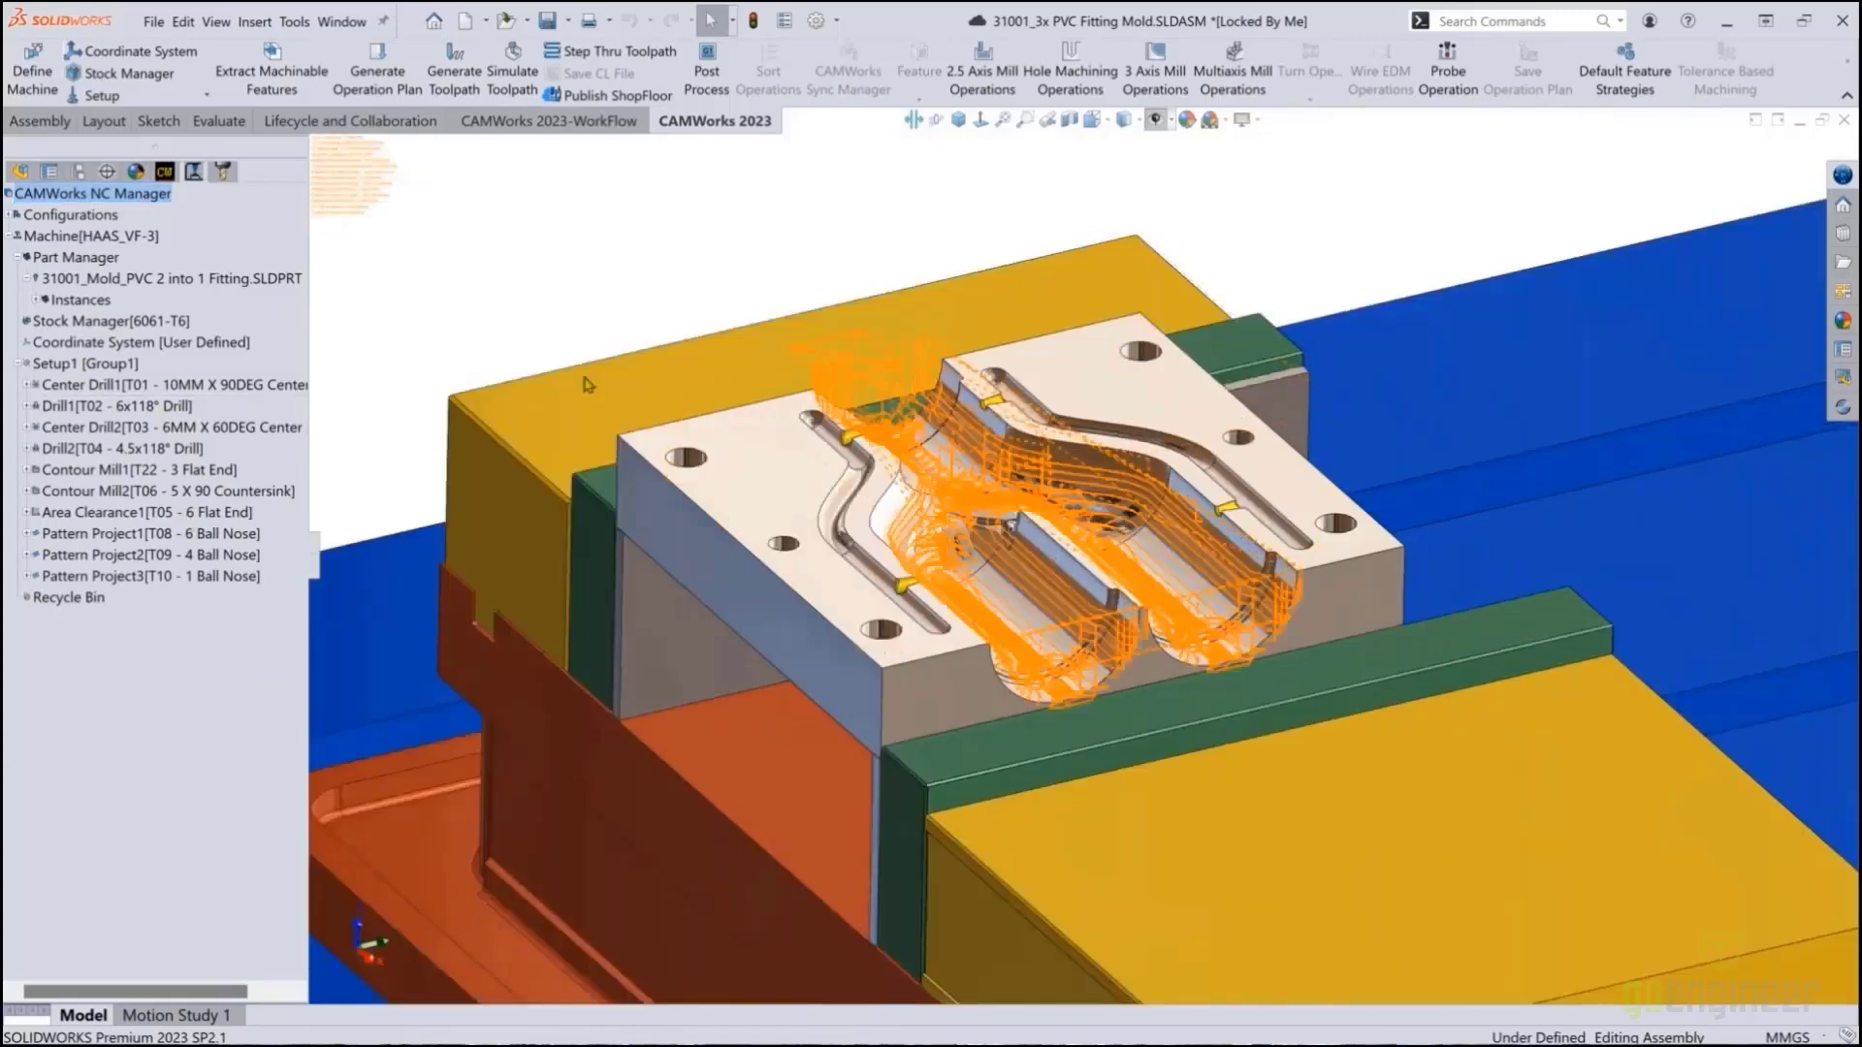
mouse_move(141, 539)
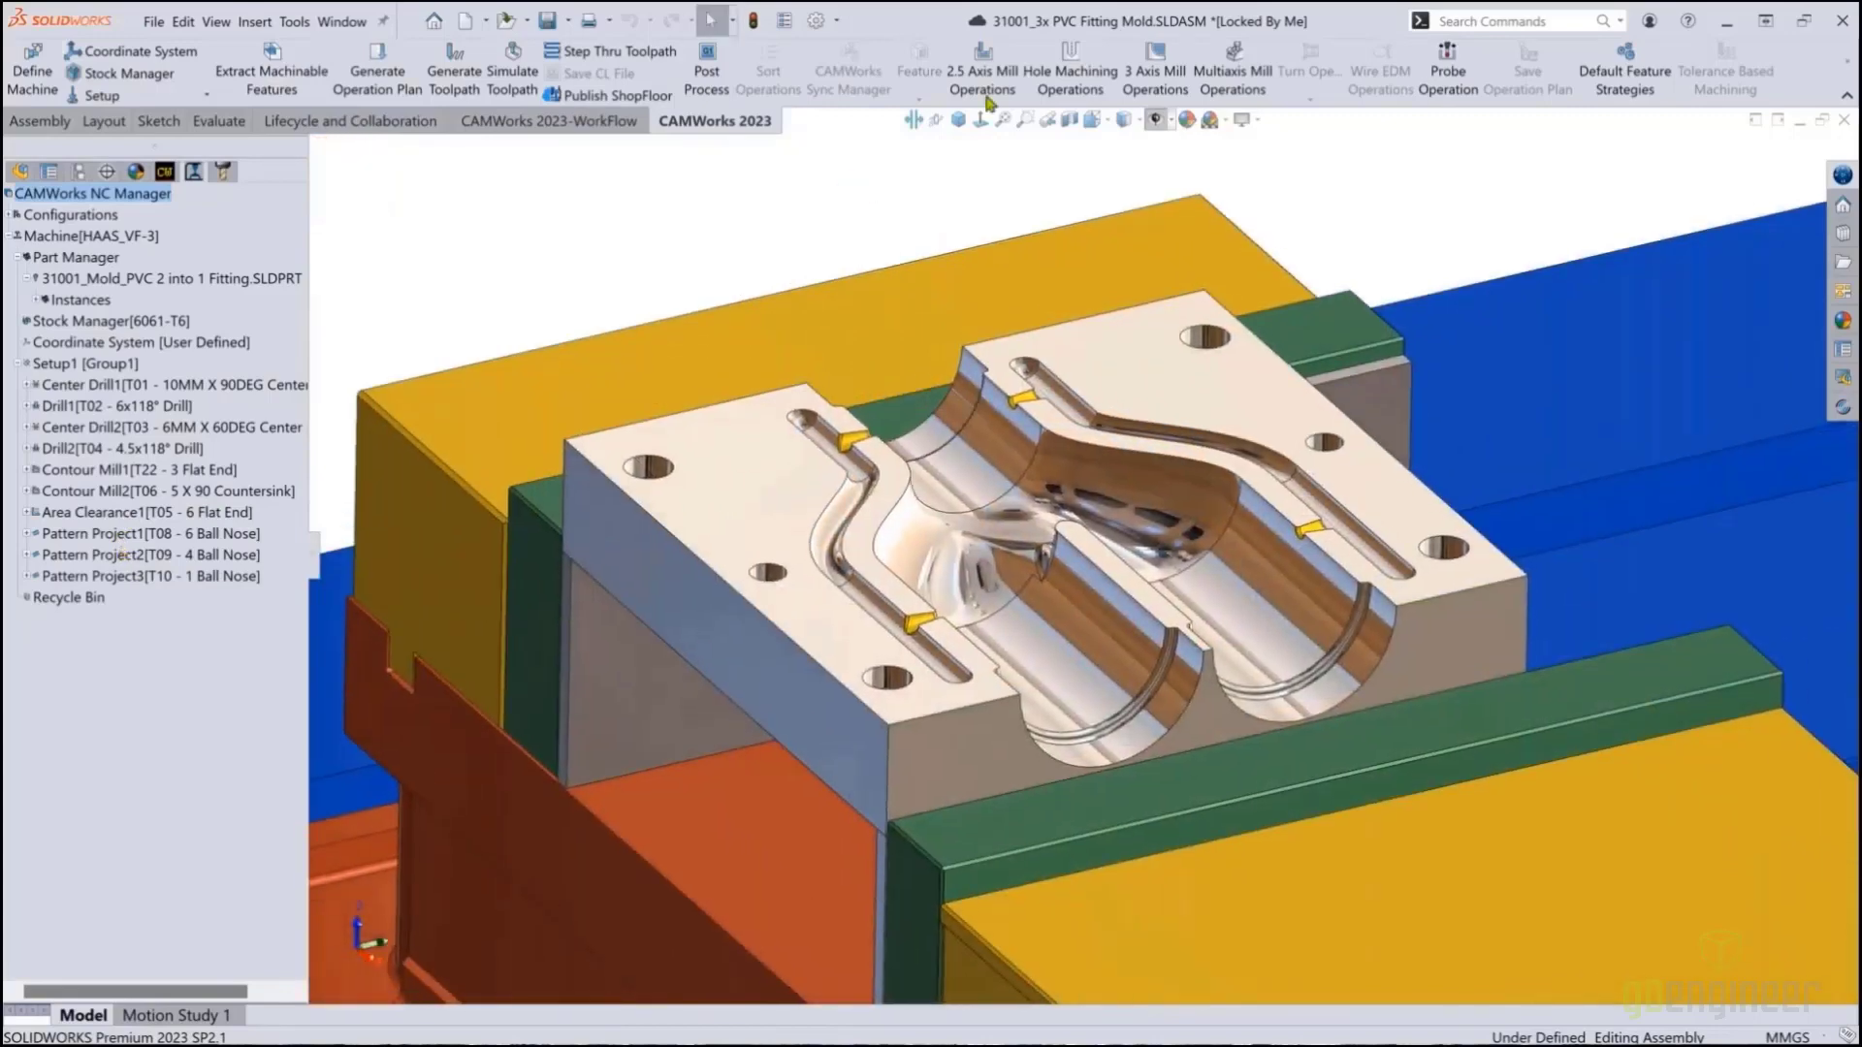
Simulate the toolpaths through to the end and compare the machined stock with the target mold part
click(514, 55)
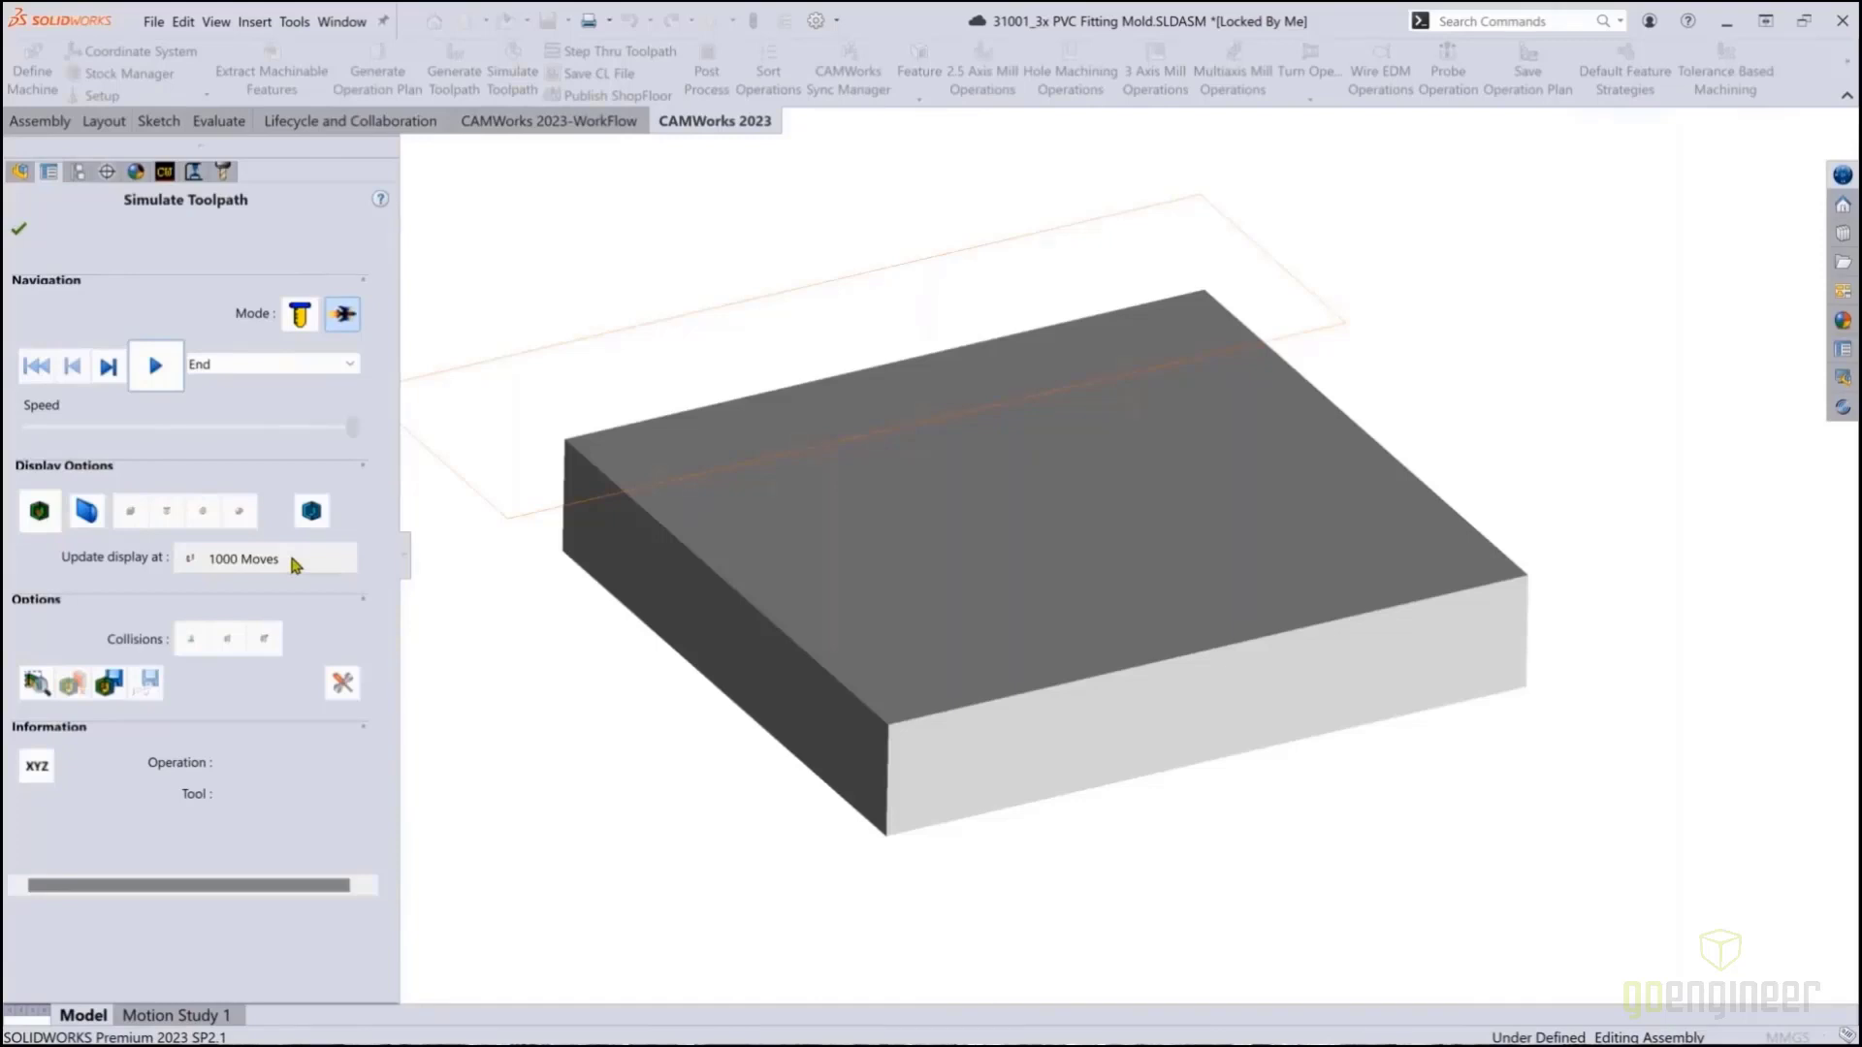
click(155, 365)
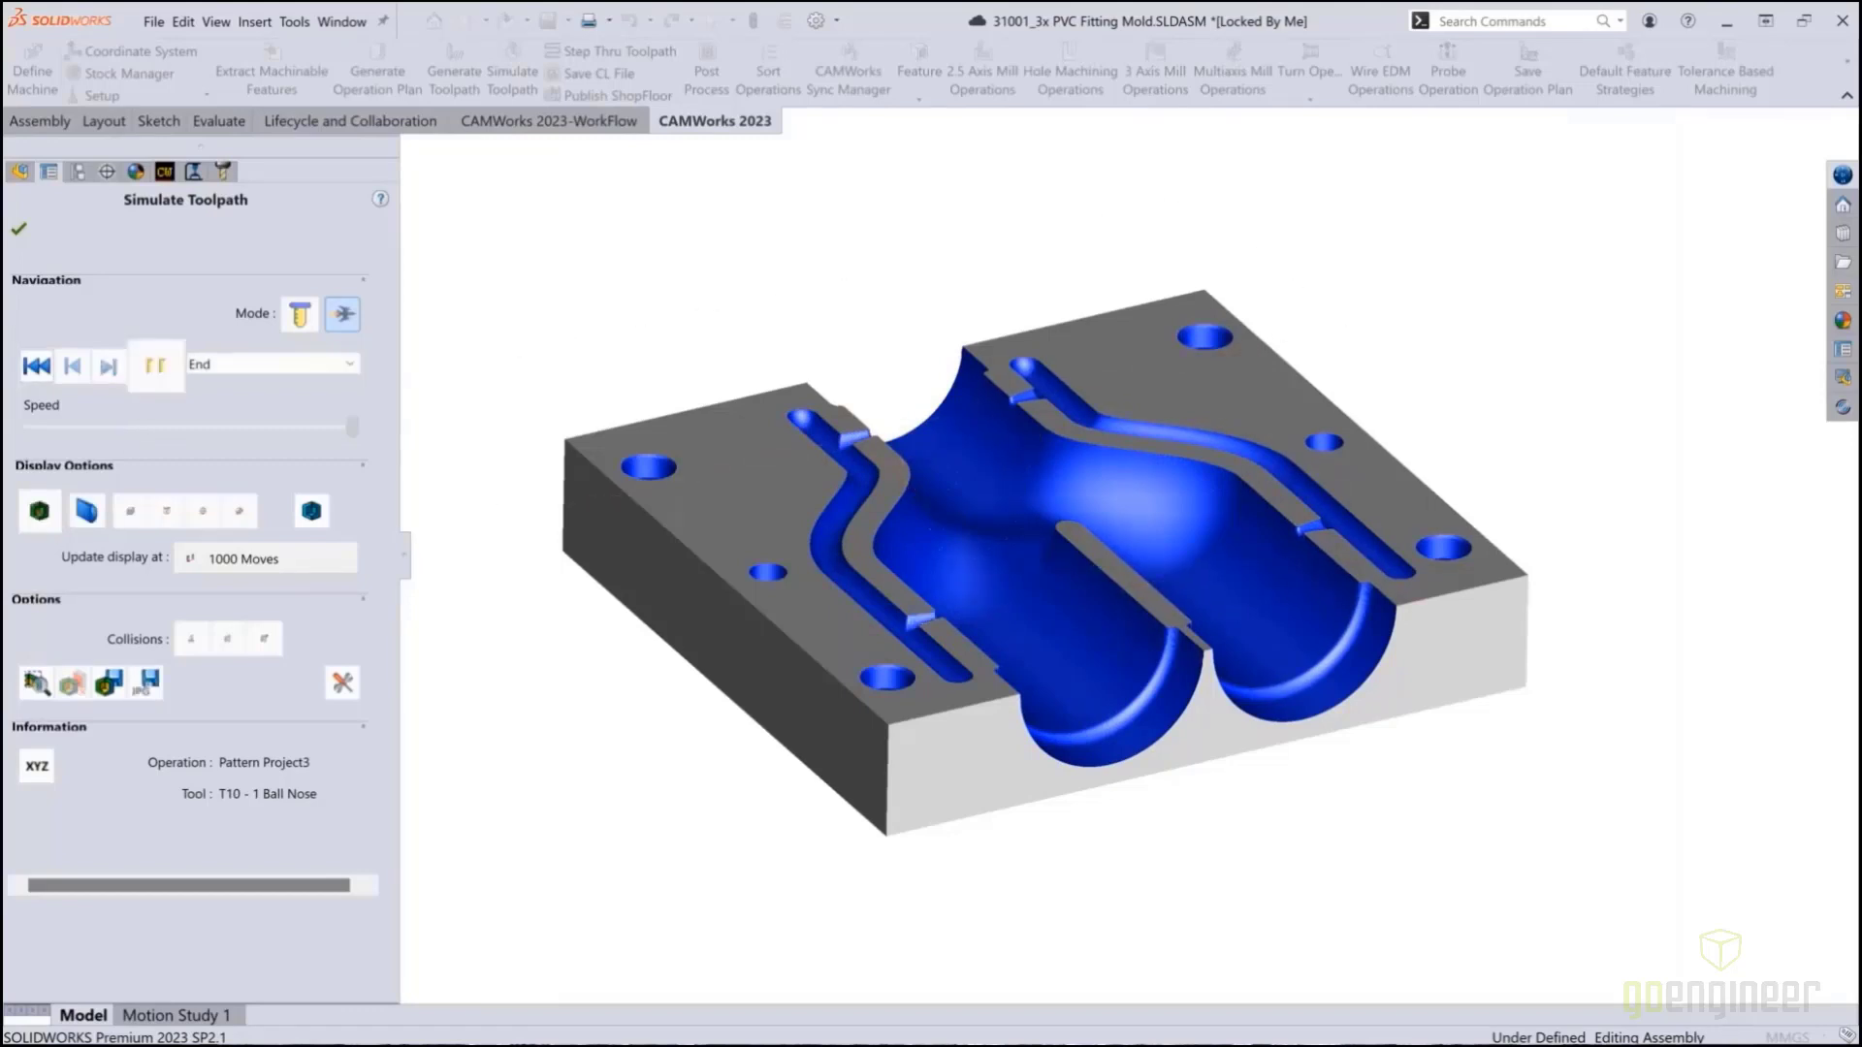
click(39, 510)
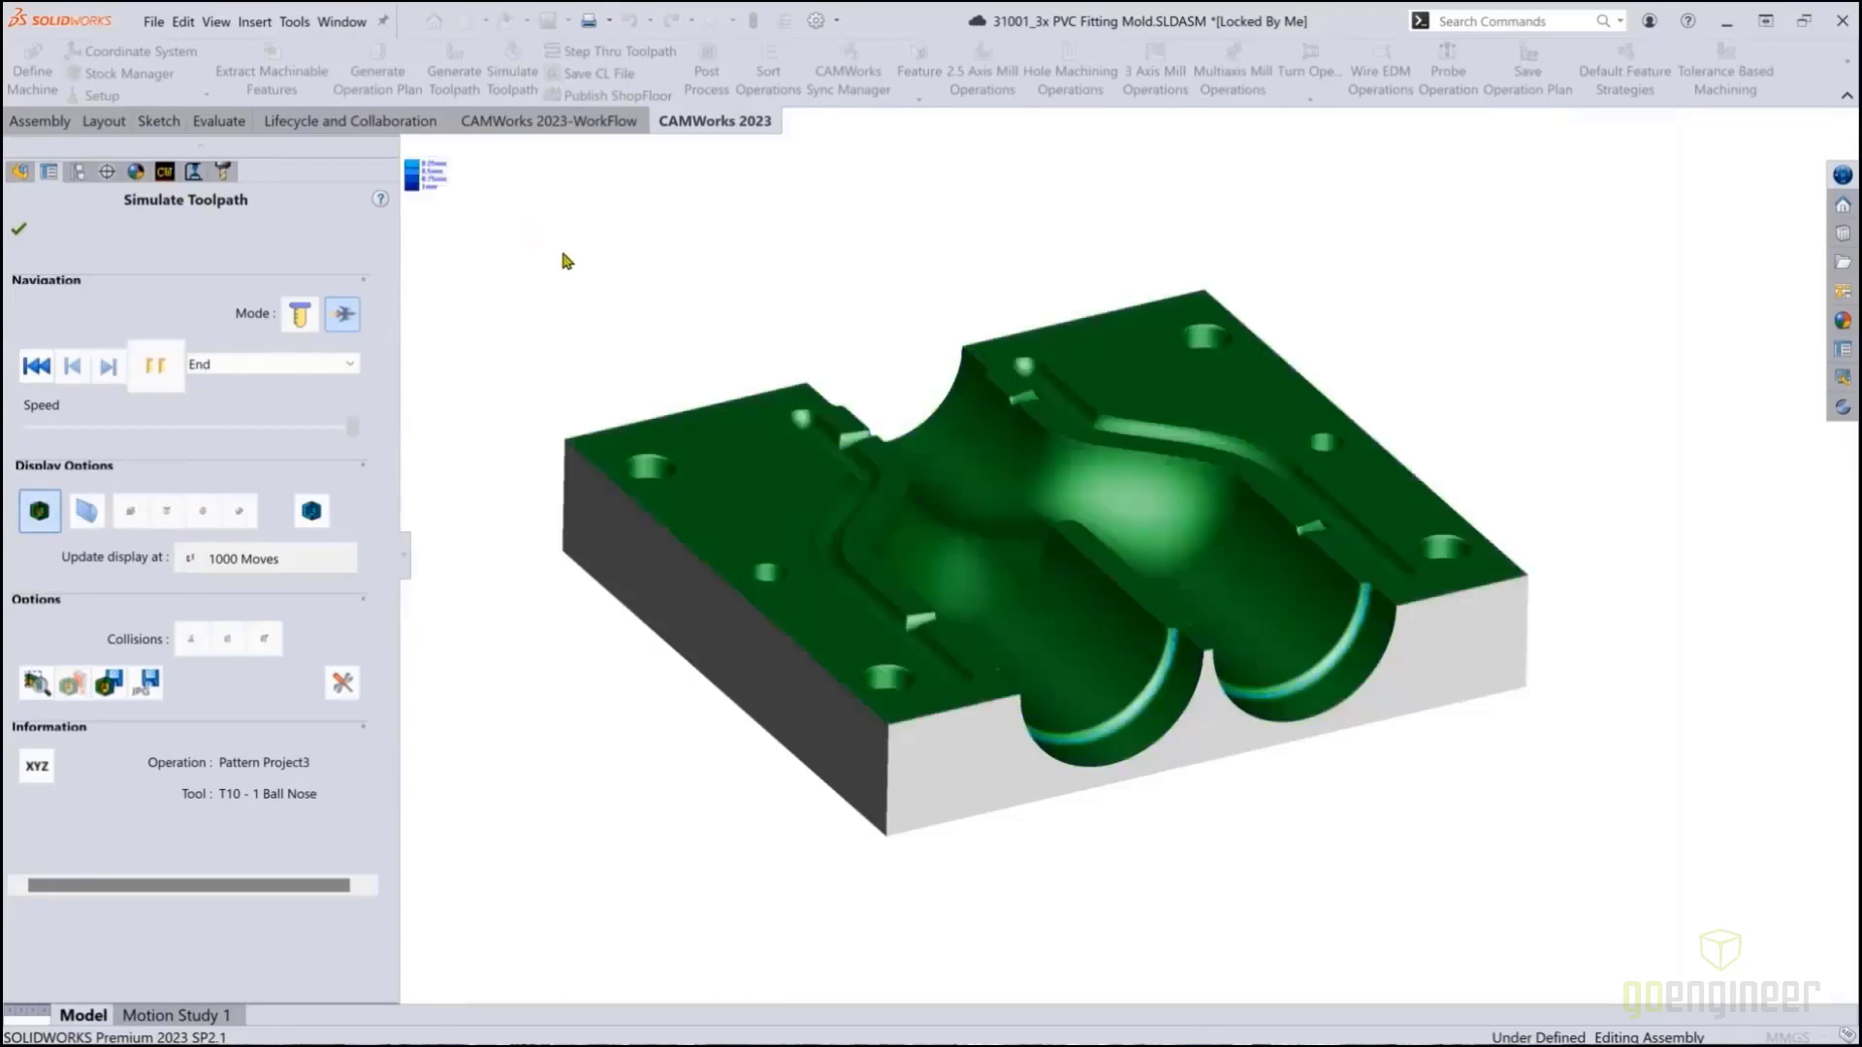
click(21, 231)
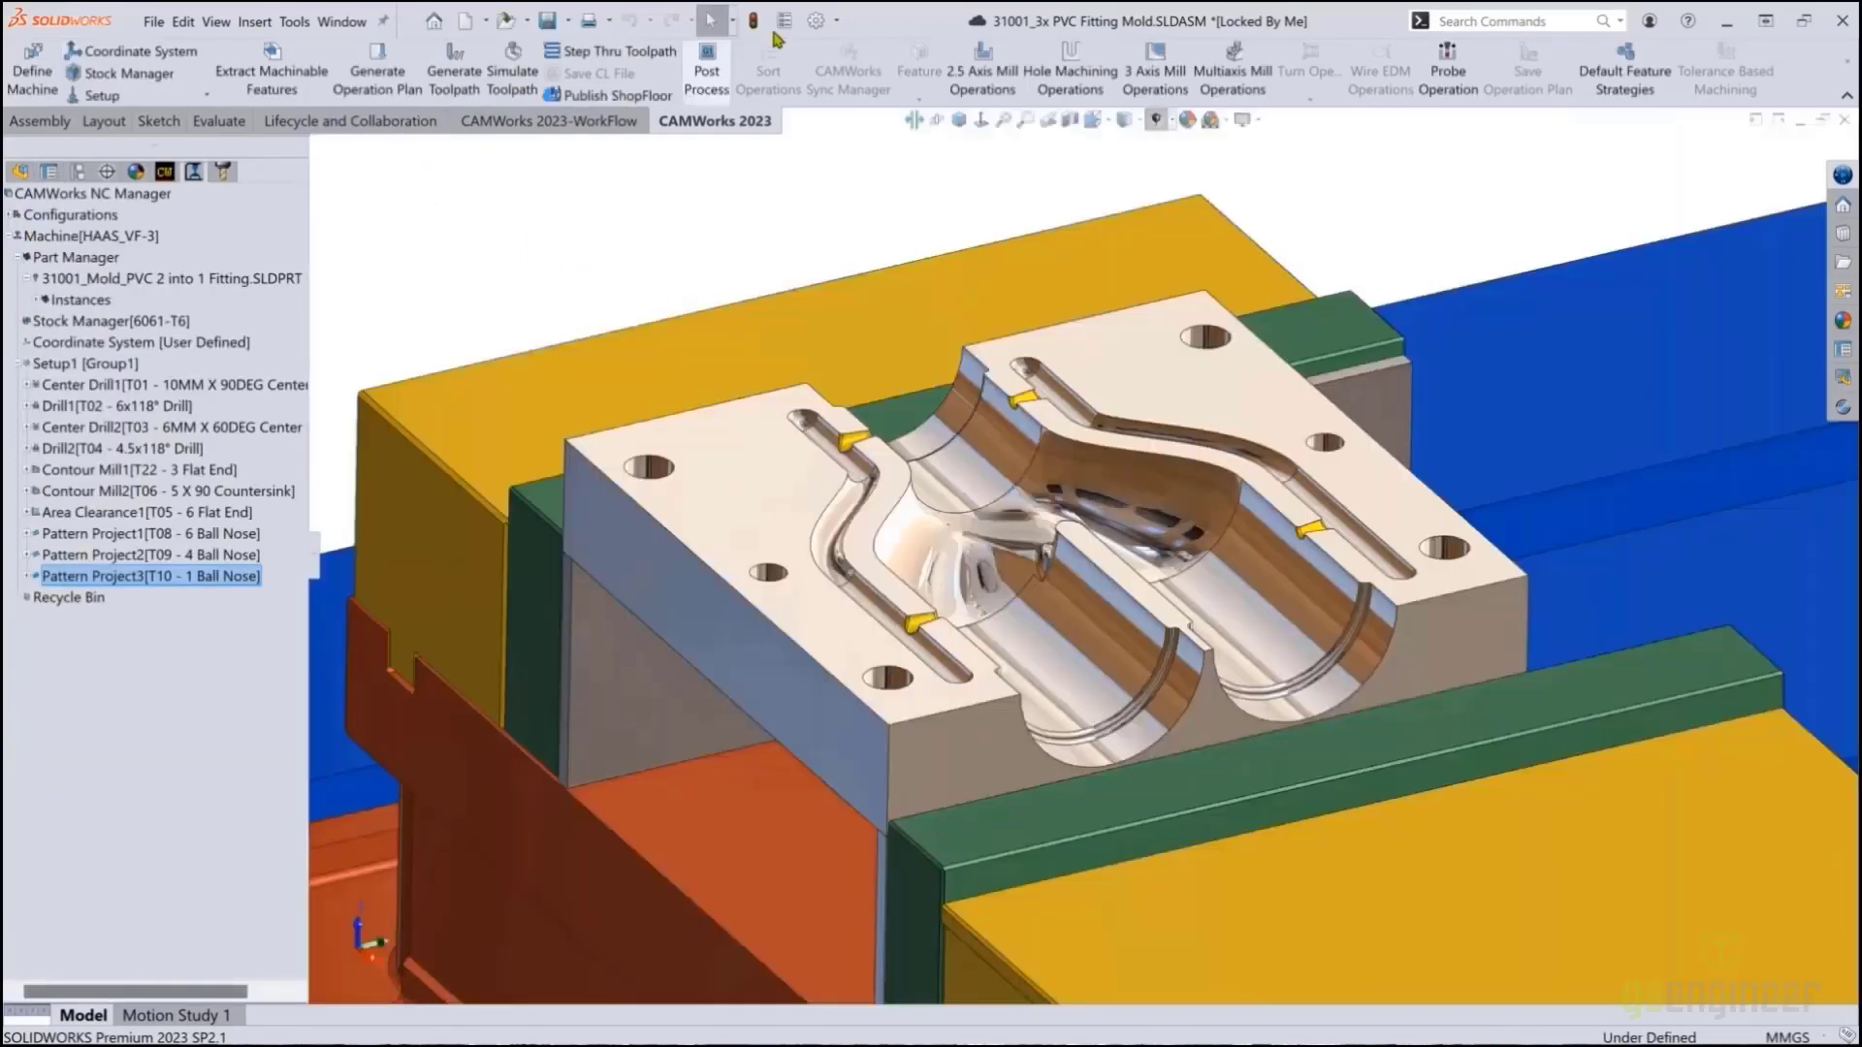
Post-process the machining operations to 31001_3x PVC Fitting Mold.txt and open the resulting G-code in the NC editor
click(709, 64)
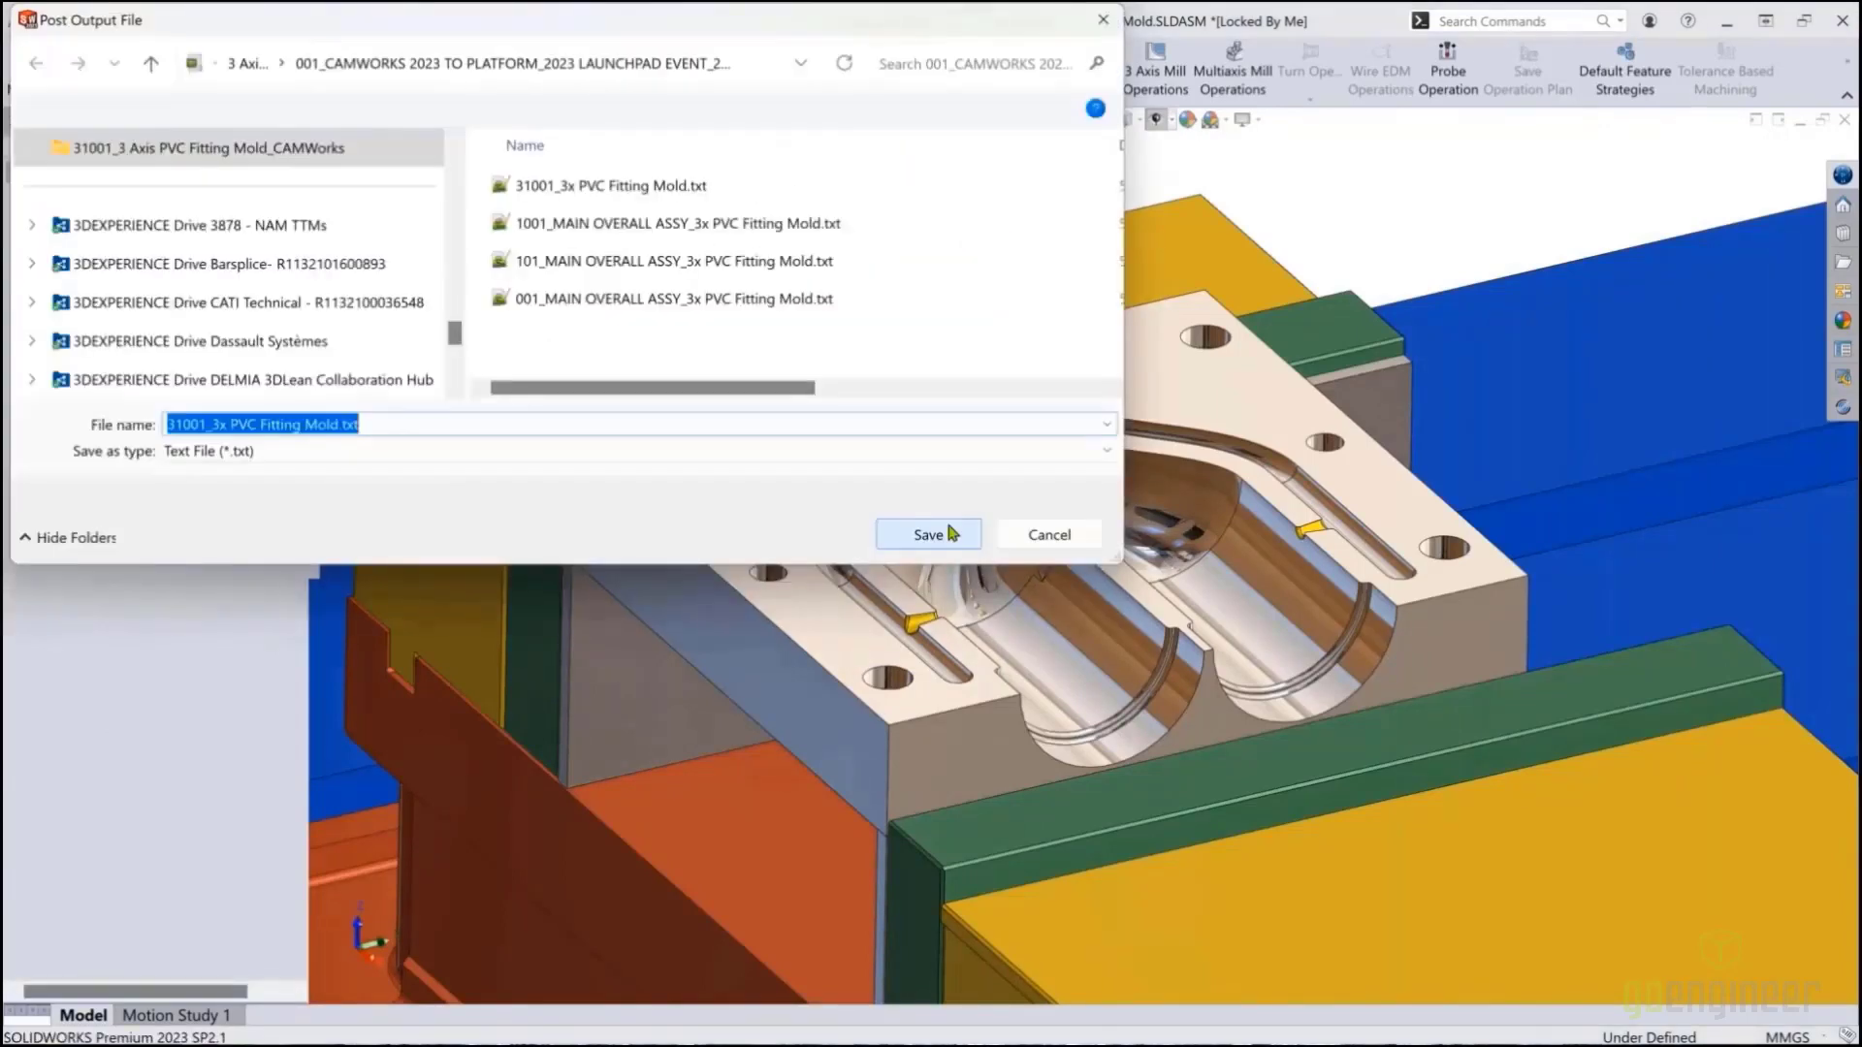
click(949, 532)
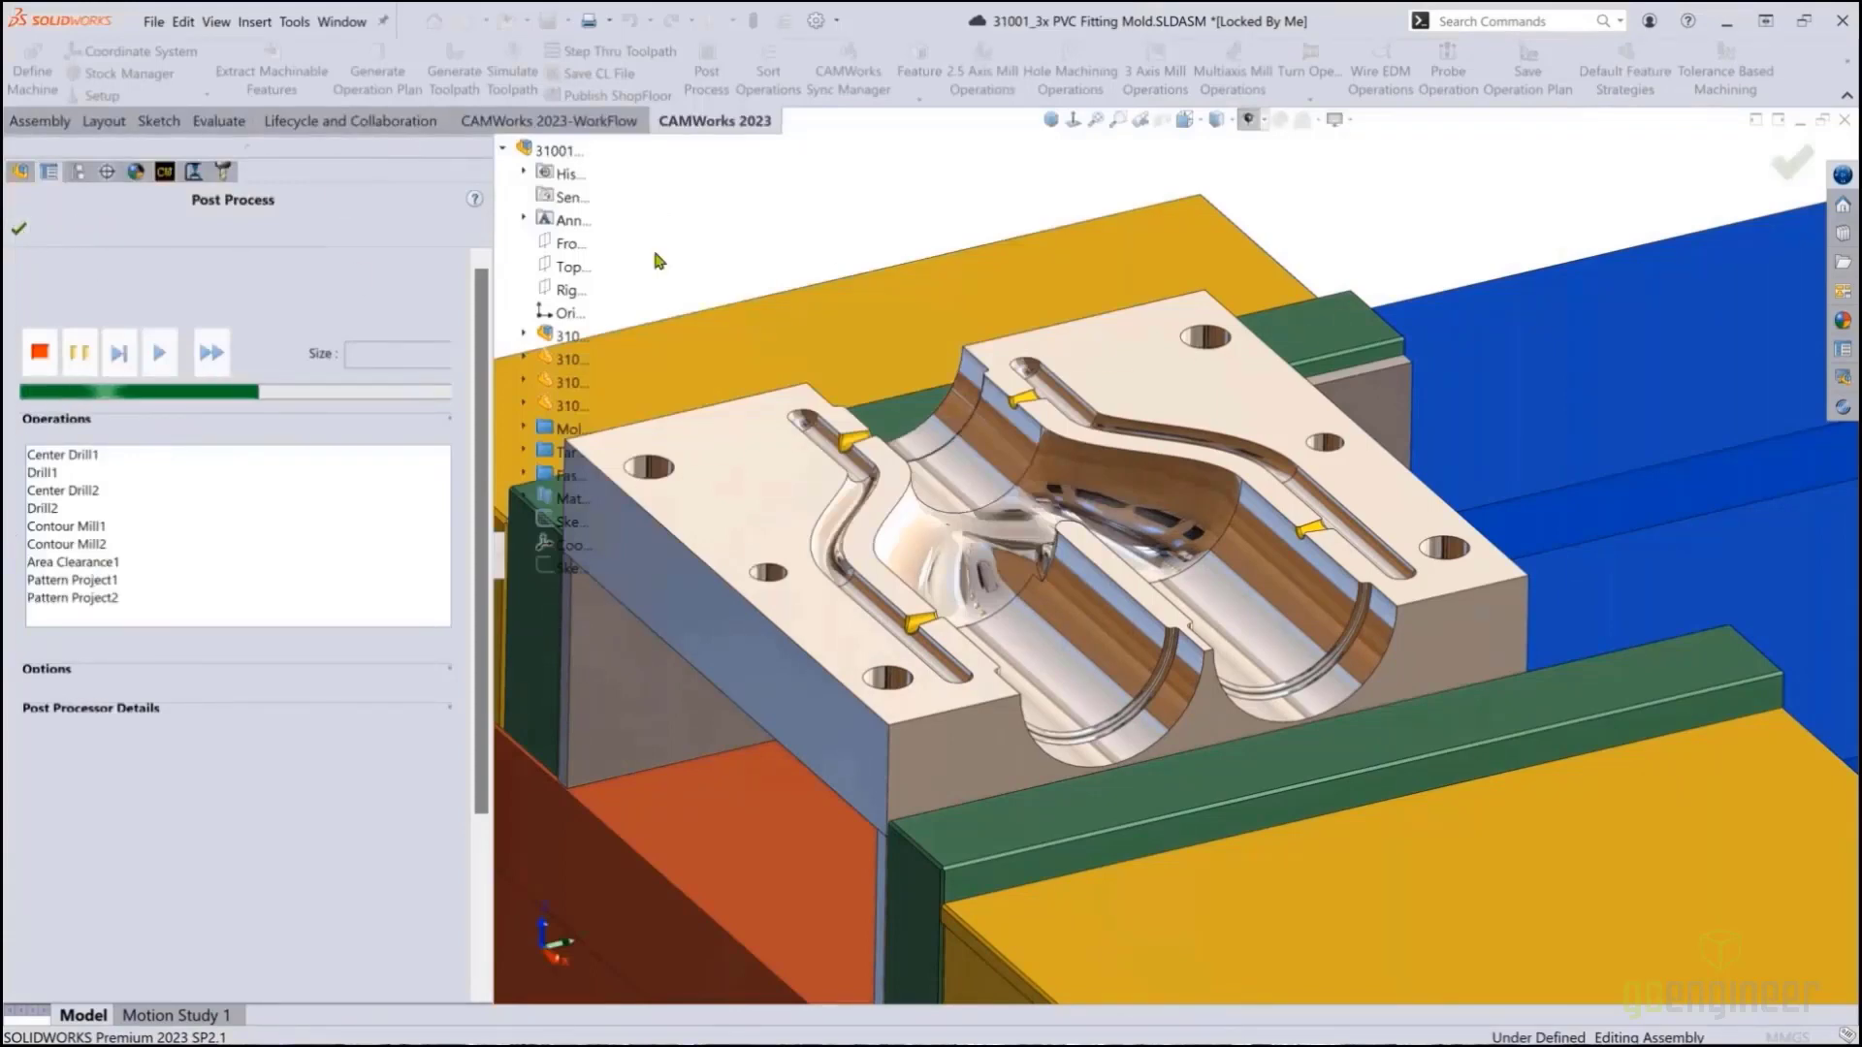
click(20, 233)
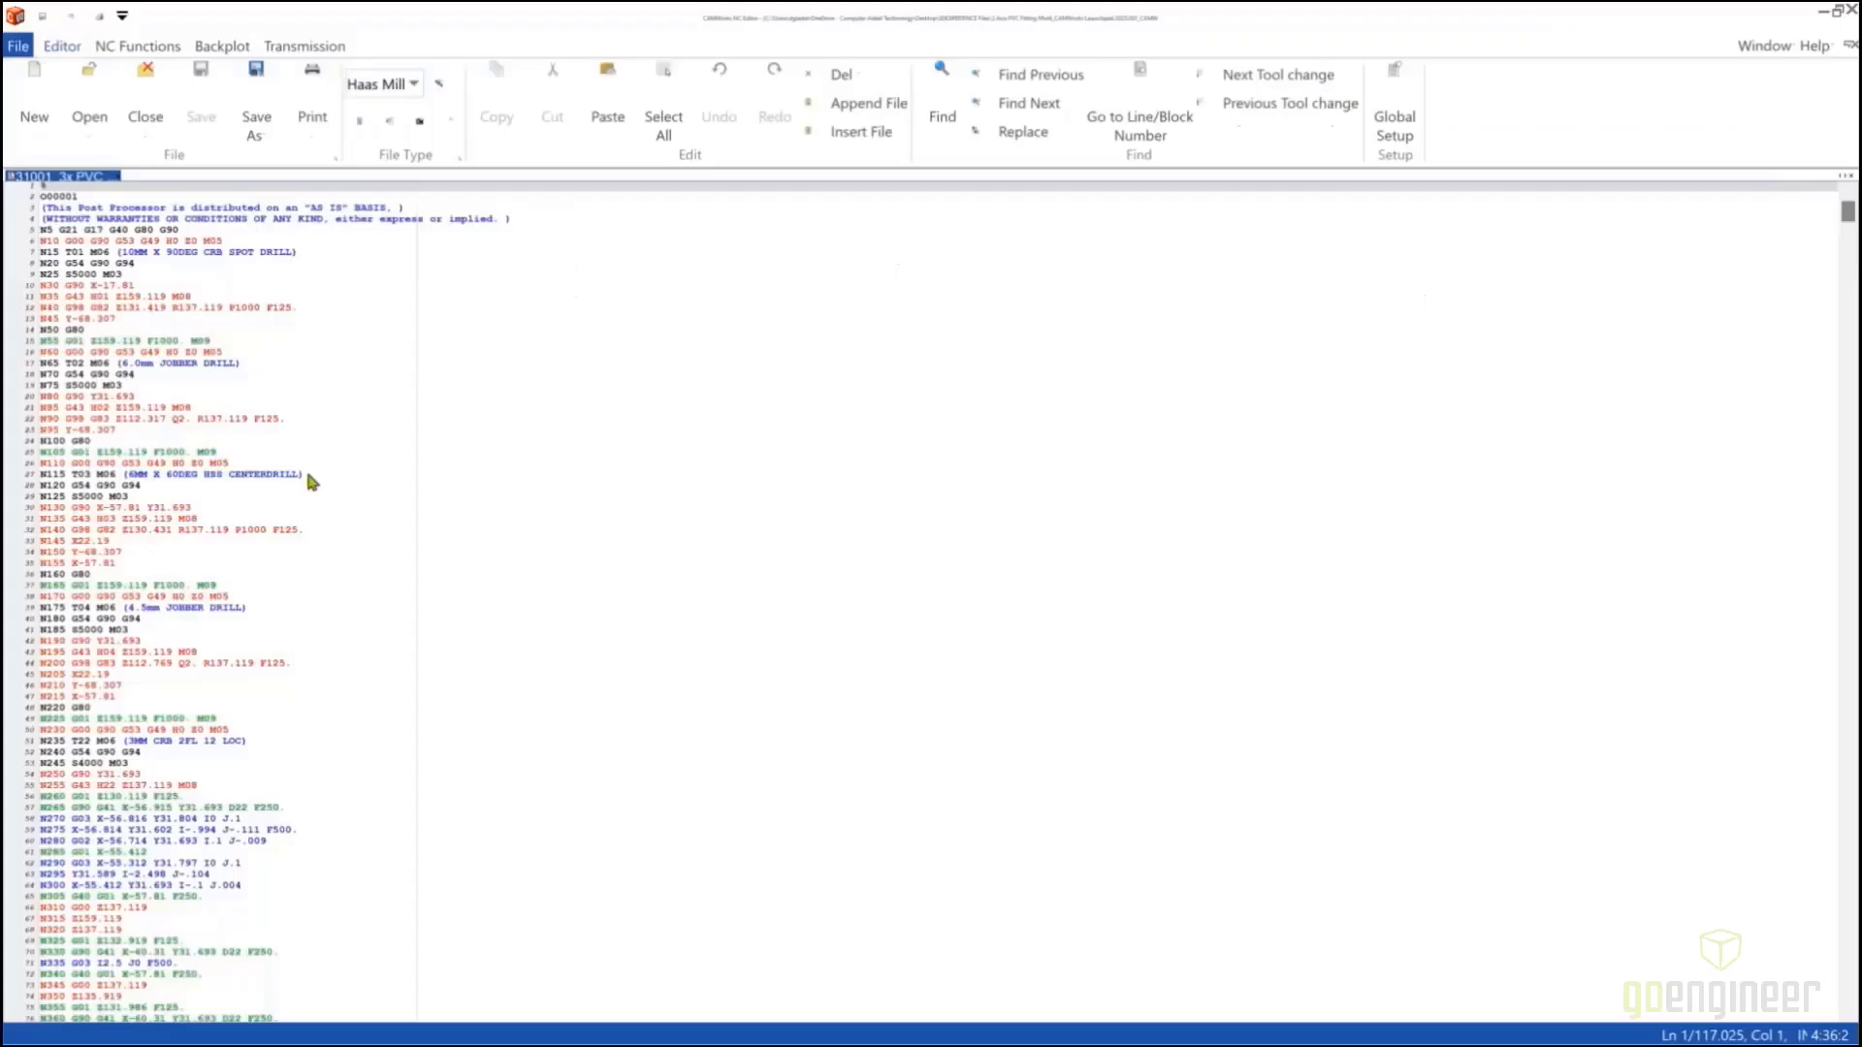